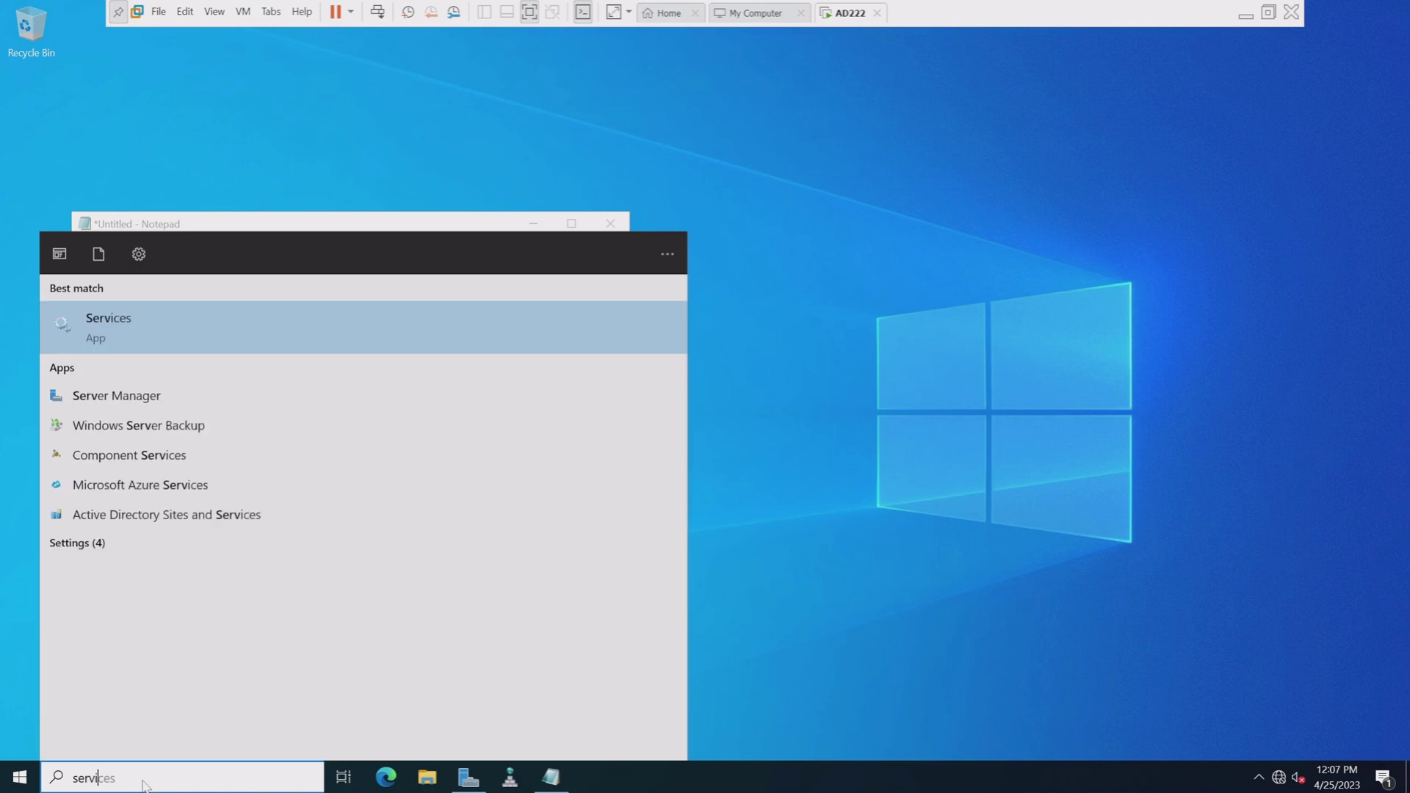
Open the Services console and bring up the properties of the Windows Time service.
{"action": "left_click", "coordinate": [109, 324]}
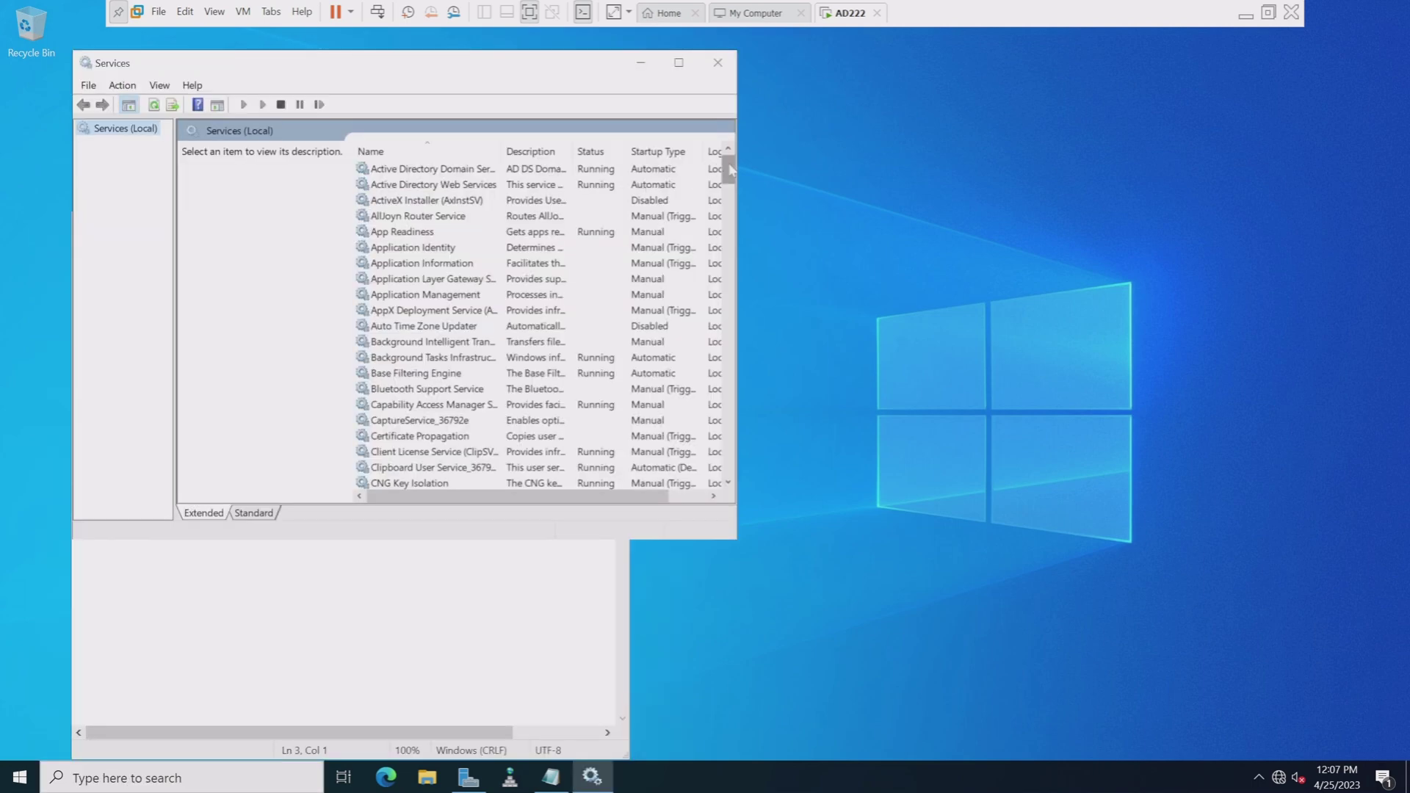
{"action": "left_click_drag", "start_coordinate": [732, 179], "coordinate": [731, 297]}
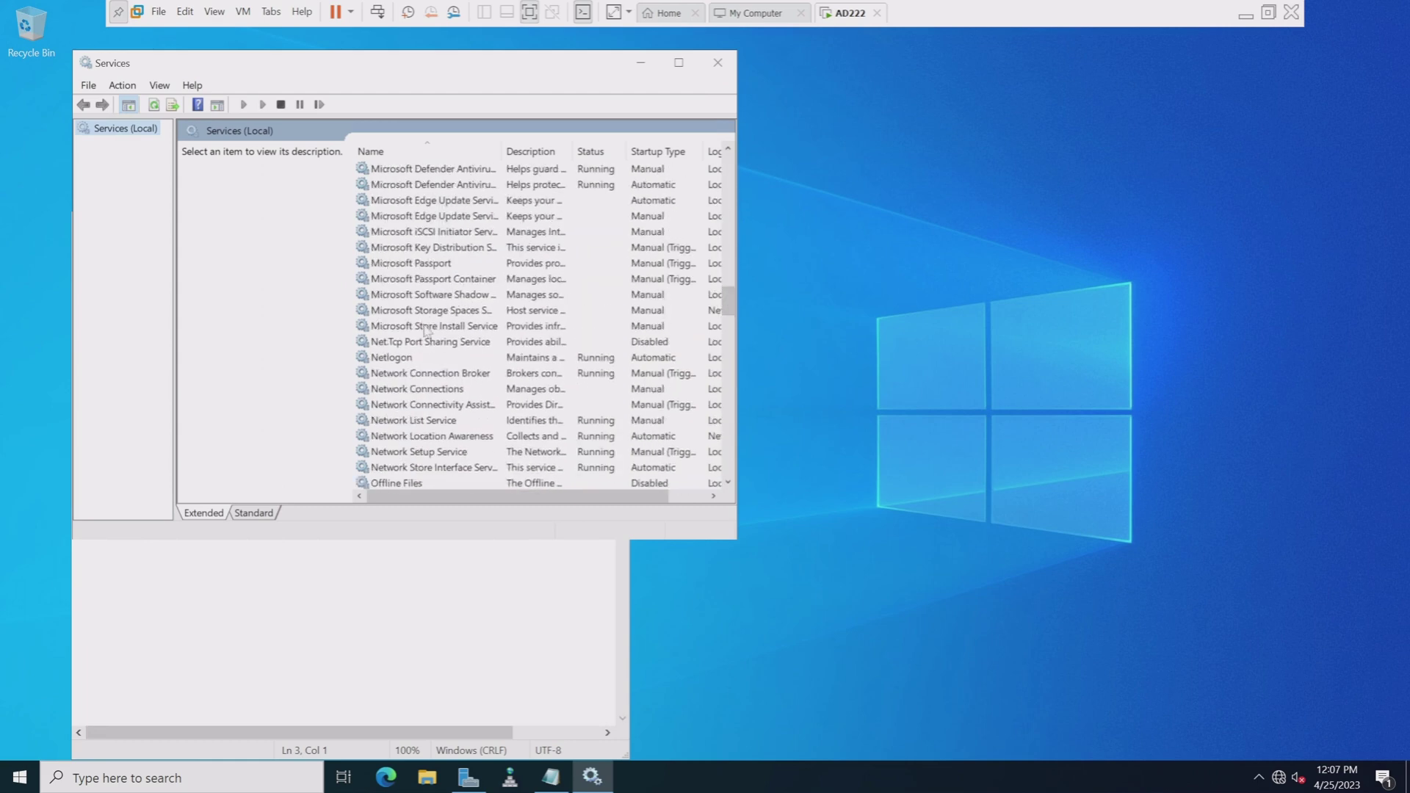
{"action": "left_click_drag", "start_coordinate": [729, 302], "coordinate": [734, 293]}
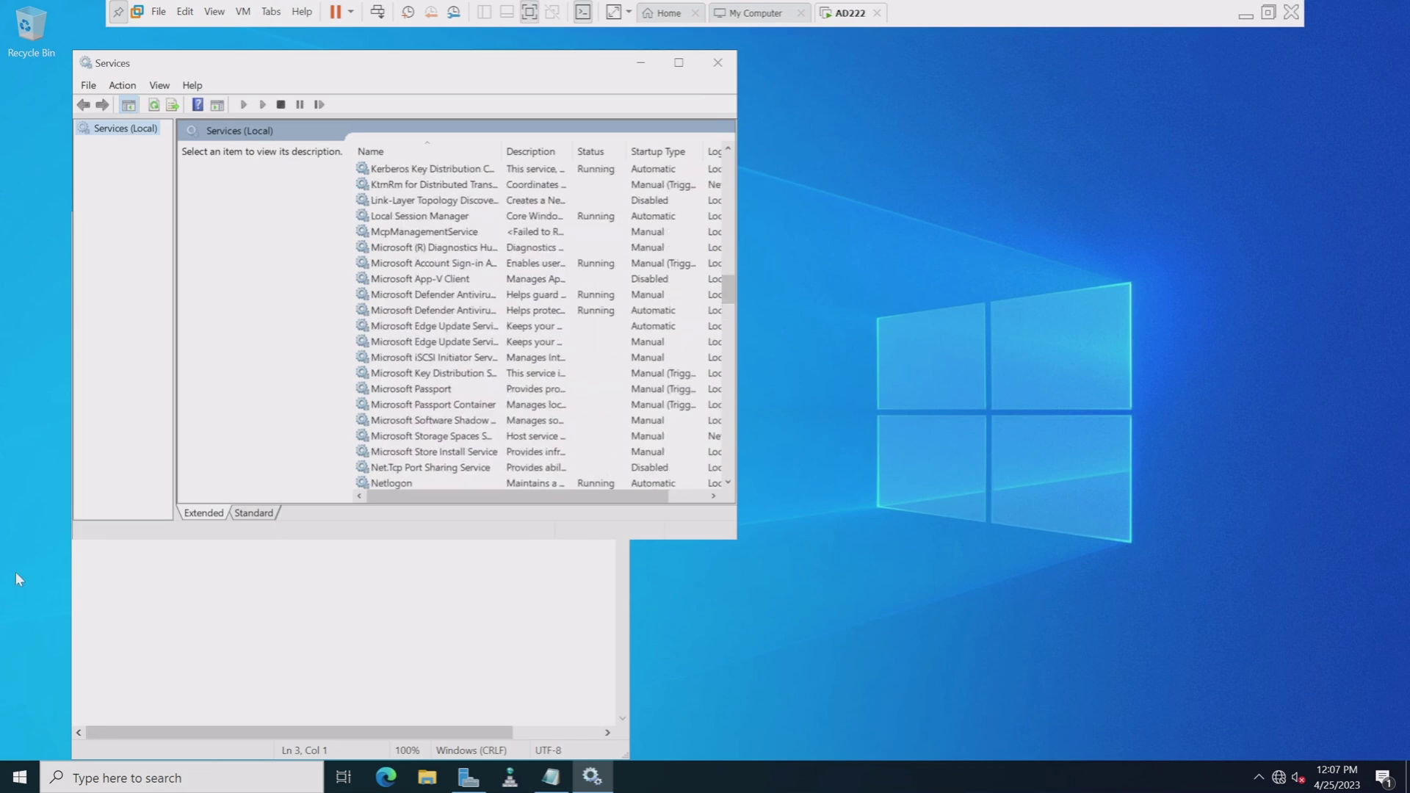
{"action": "scroll", "coordinate": [243, 485], "scroll_direction": "down", "scroll_amount": 2}
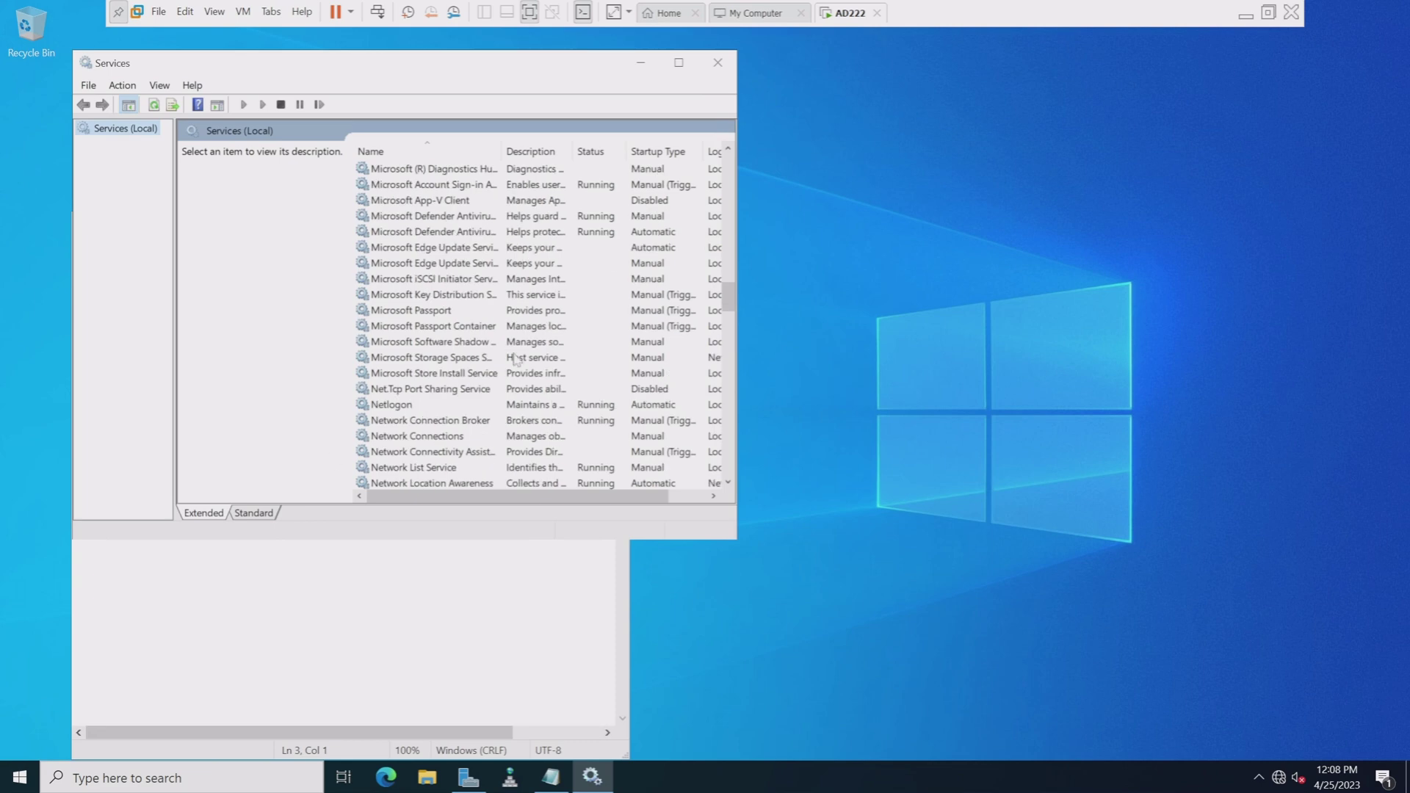
{"action": "left_click_drag", "start_coordinate": [729, 307], "coordinate": [728, 471]}
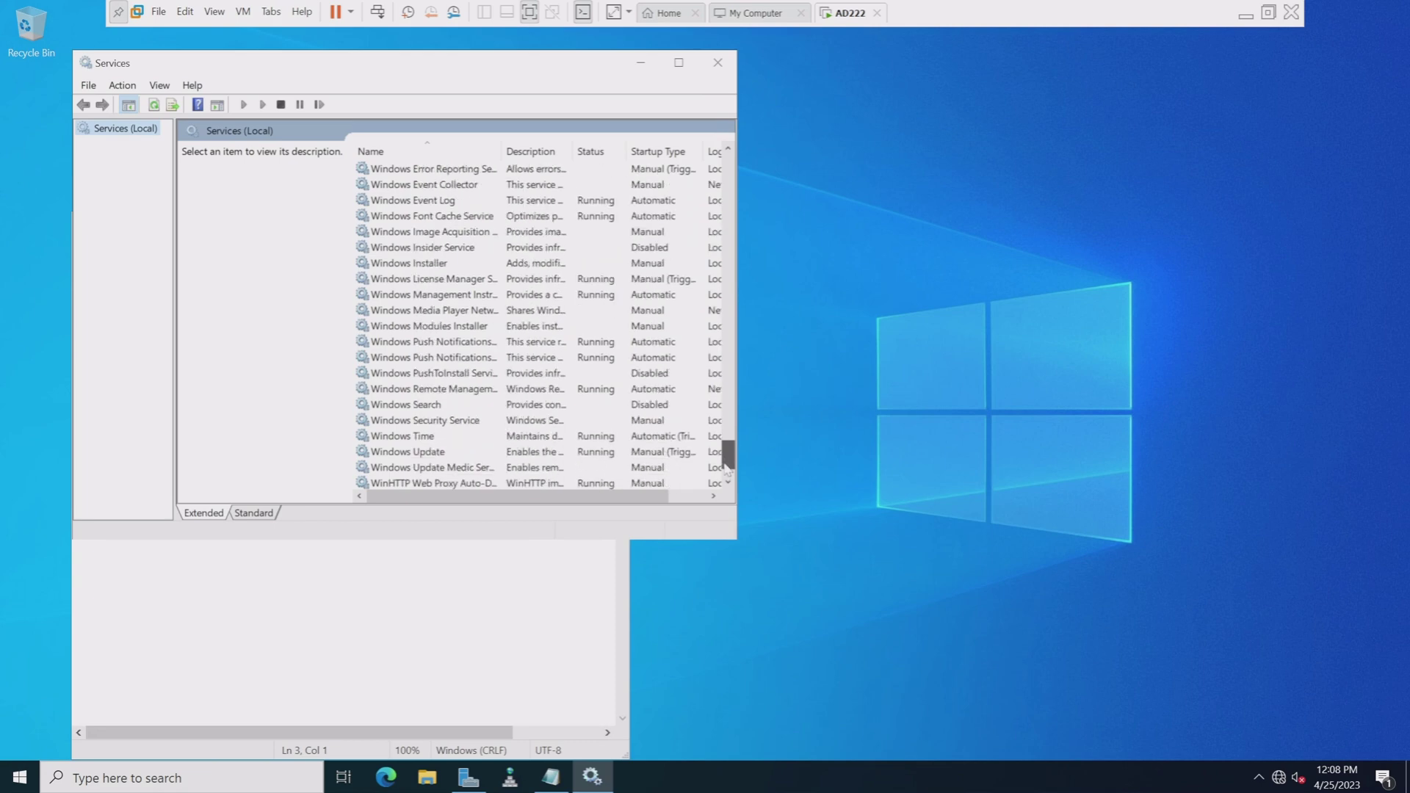
{"action": "left_click", "coordinate": [409, 439]}
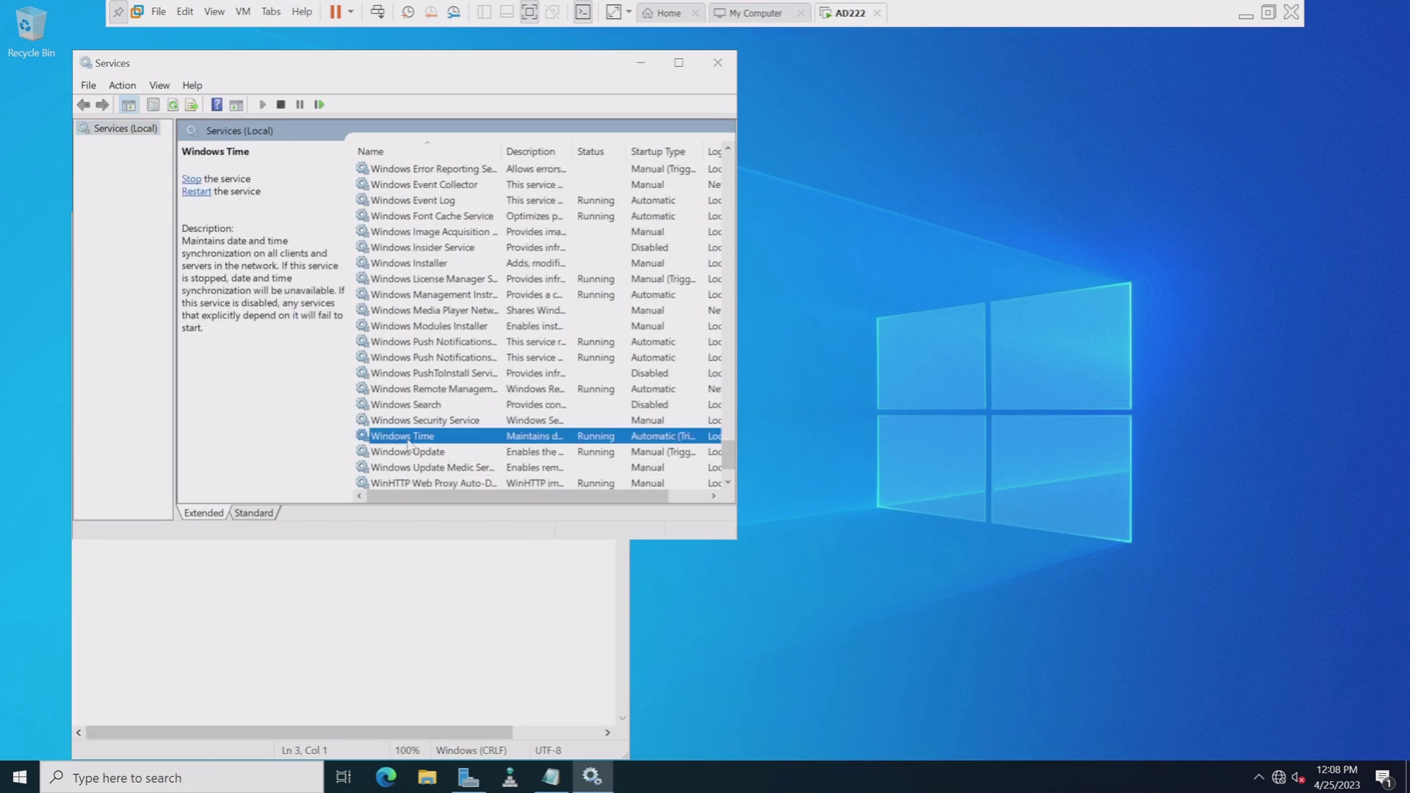
{"action": "double_click", "coordinate": [409, 439]}
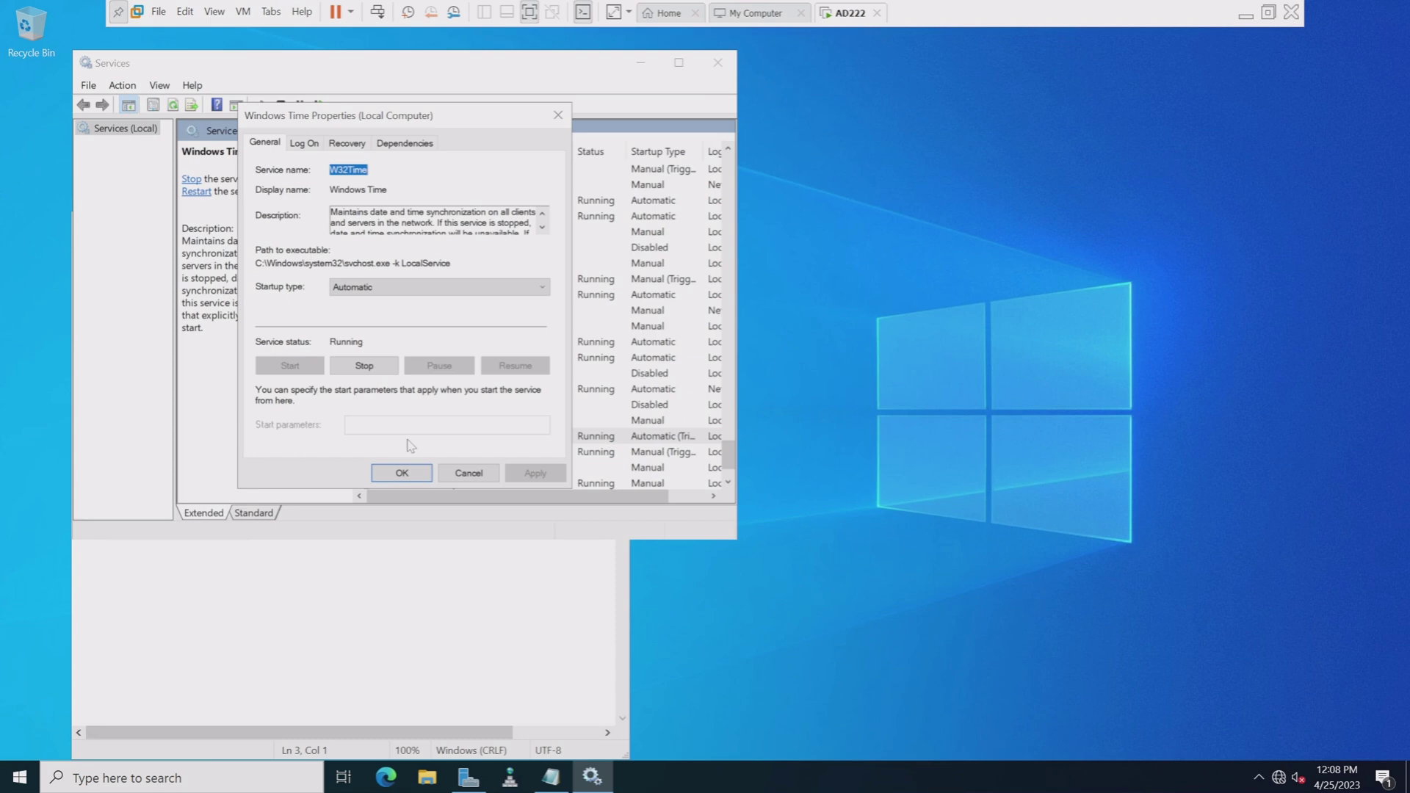
Check the Windows Time service's startup type, then close its properties and the Services console without changes.
{"action": "left_click", "coordinate": [366, 288]}
{"action": "left_click", "coordinate": [366, 290]}
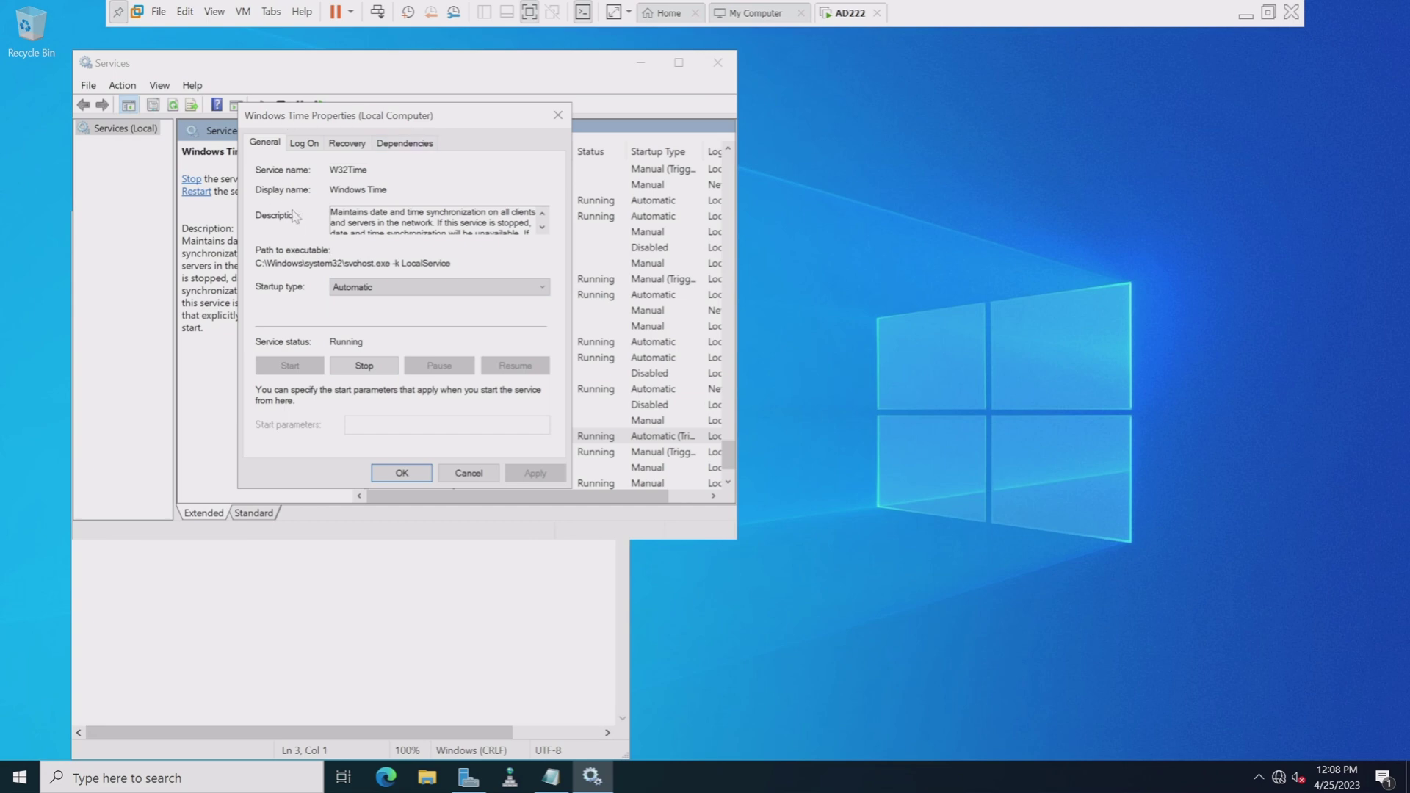
{"action": "left_click", "coordinate": [460, 475]}
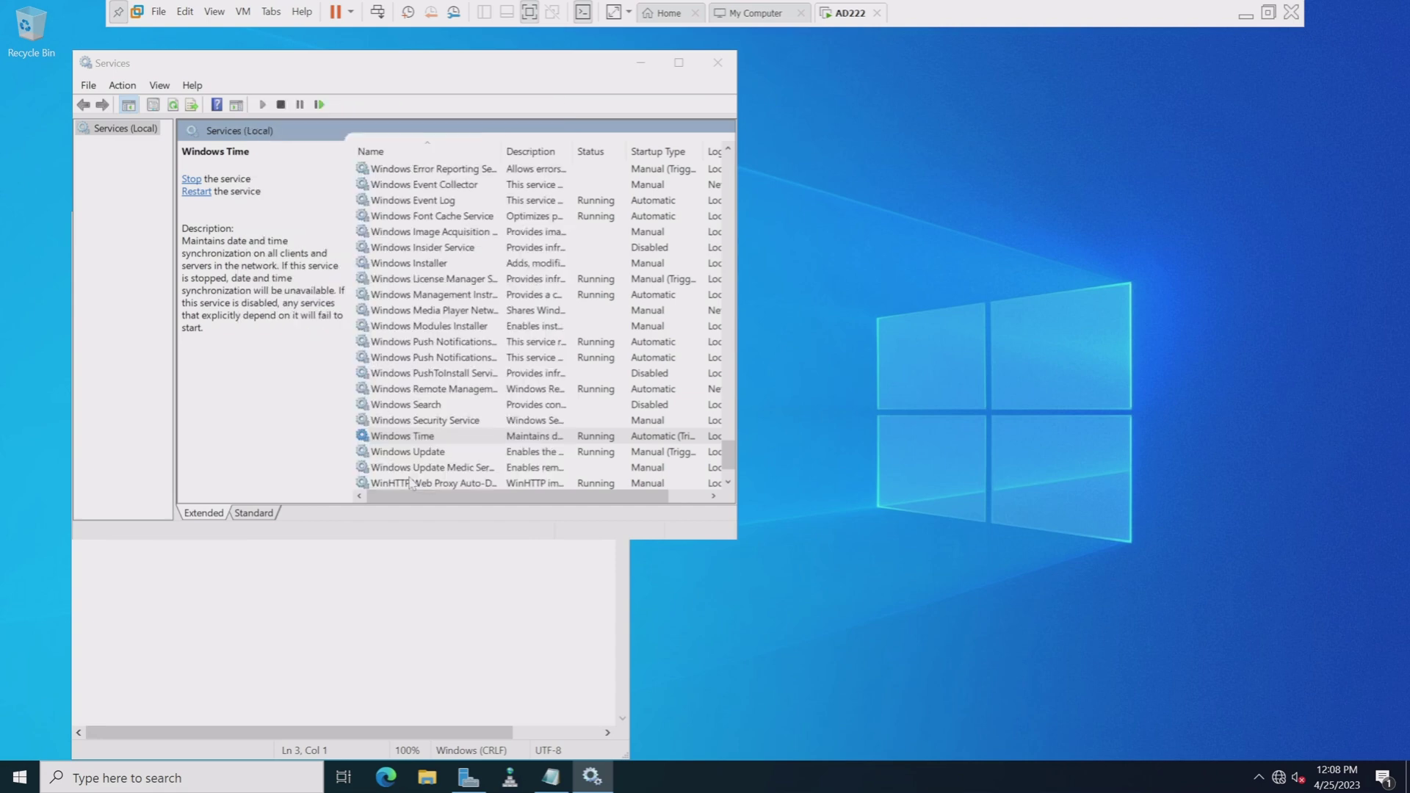
{"action": "left_click", "coordinate": [717, 63]}
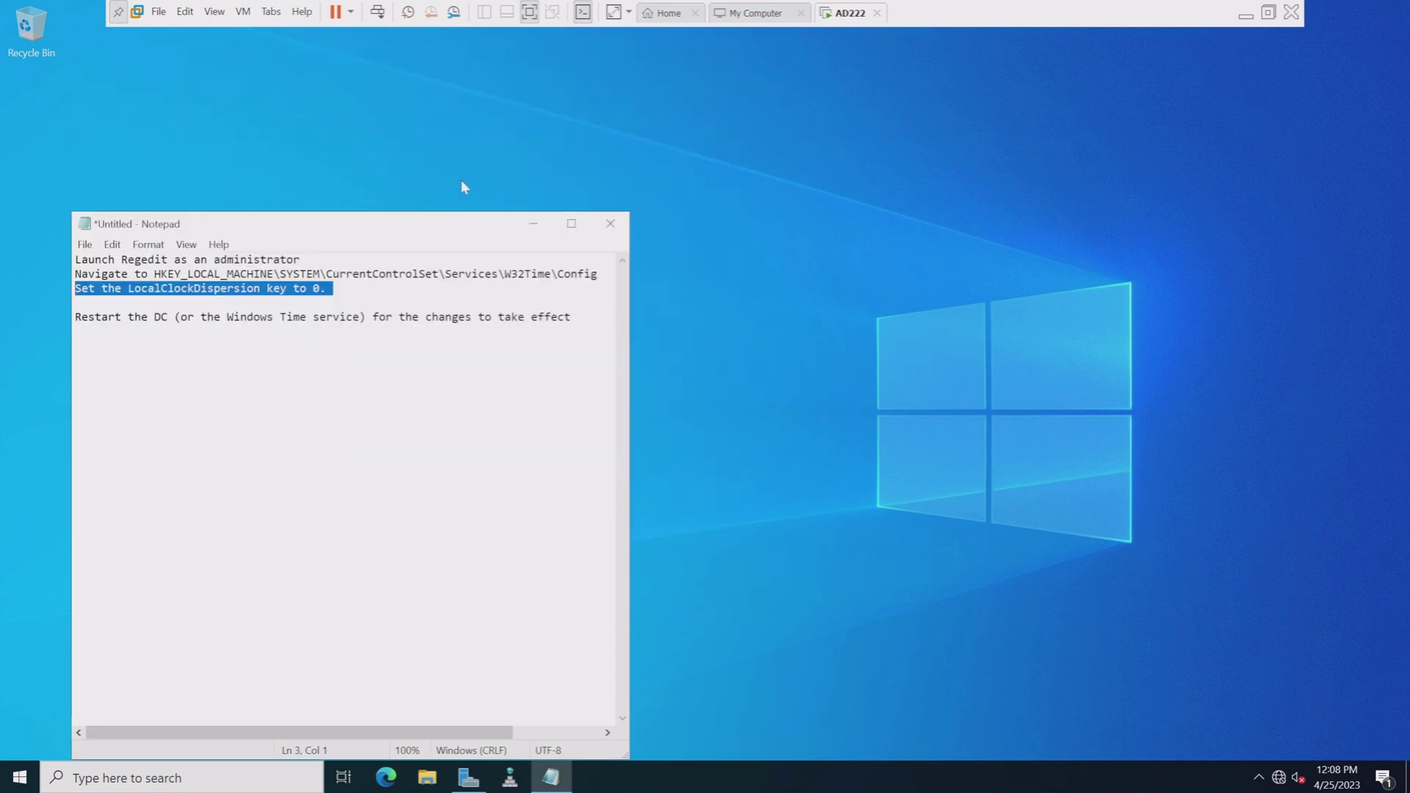
Run Registry Editor as administrator and arrange its window and the Notepad notes so the instructions stay readable.
{"action": "left_click_drag", "start_coordinate": [381, 224], "coordinate": [342, 92]}
{"action": "left_click", "coordinate": [156, 185]}
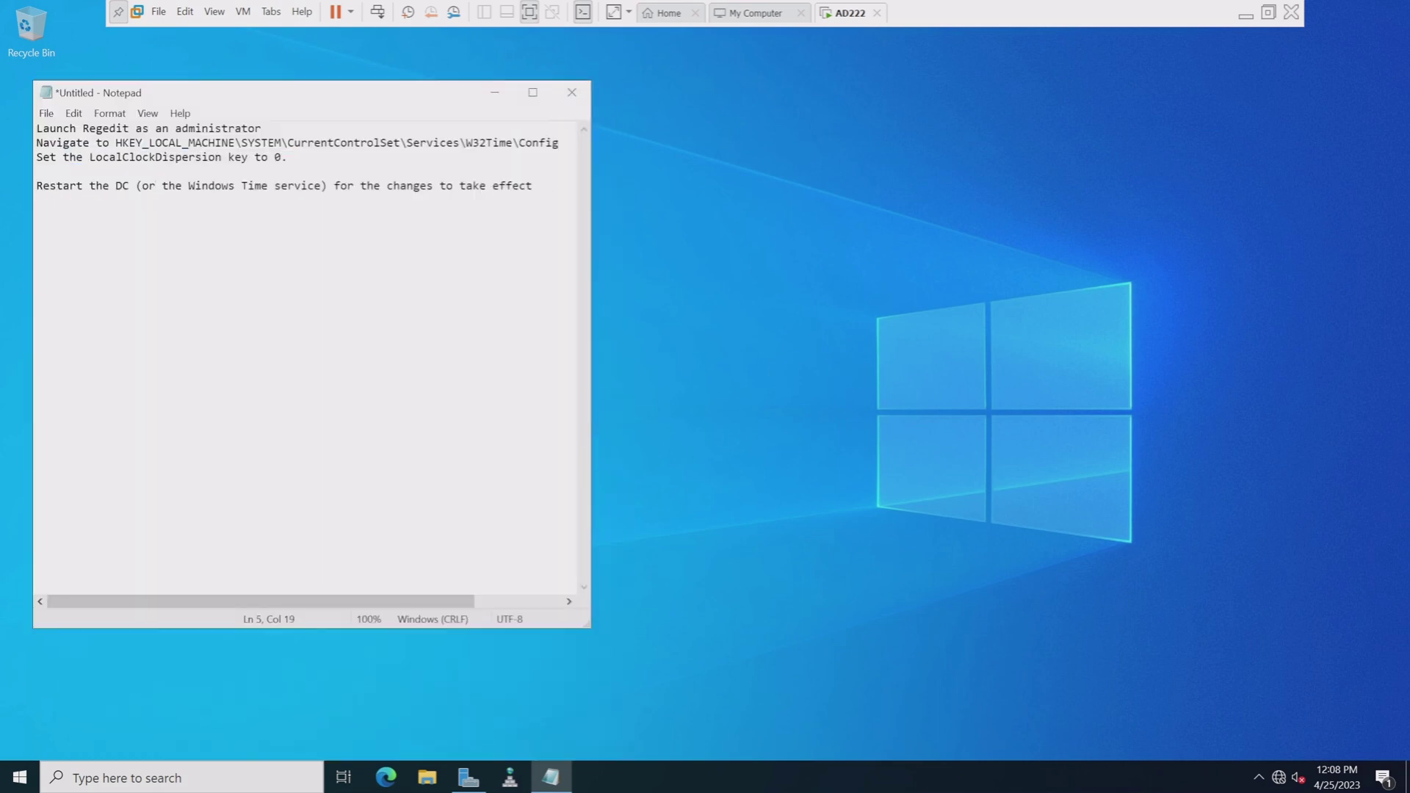
{"action": "left_click", "coordinate": [118, 780]}
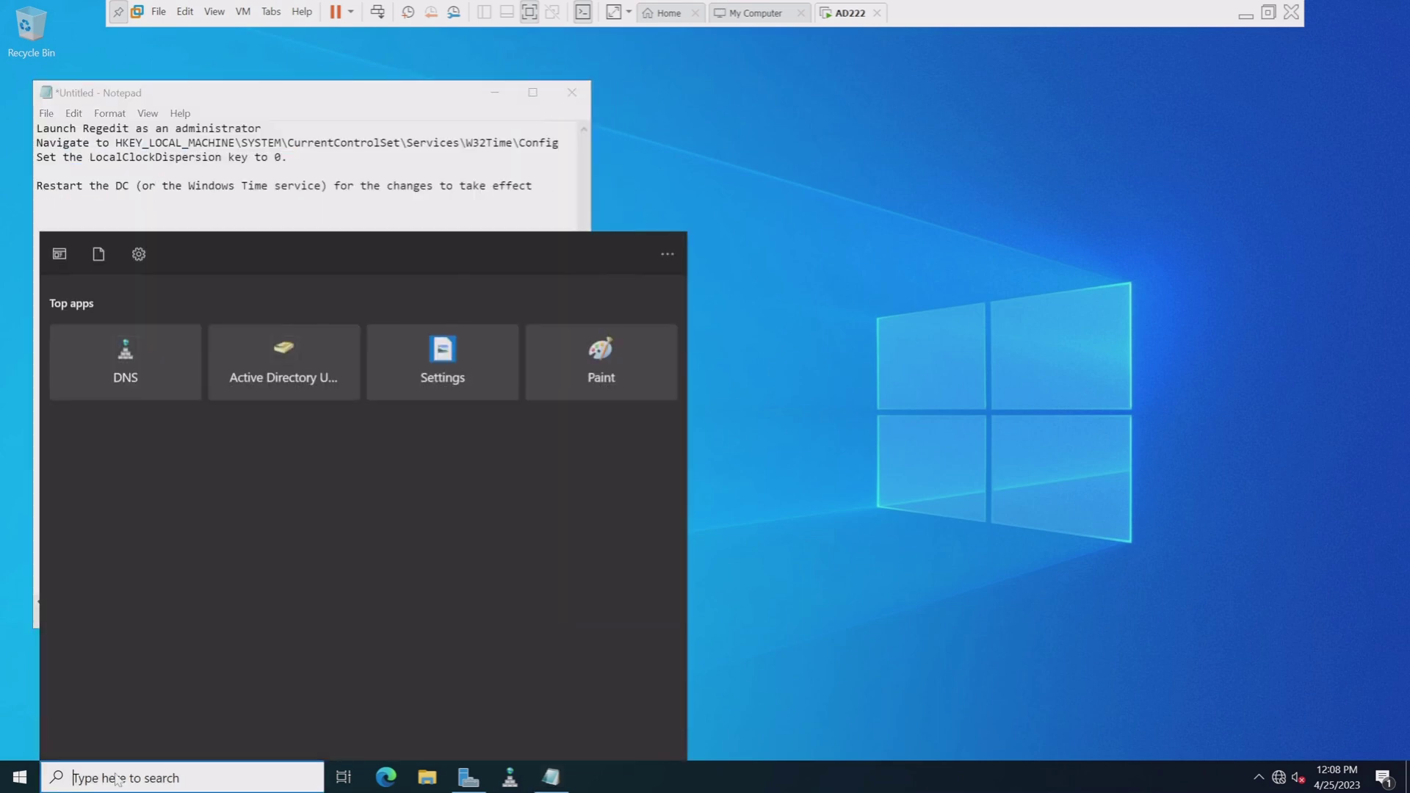
{"action": "type", "text": "reg"}
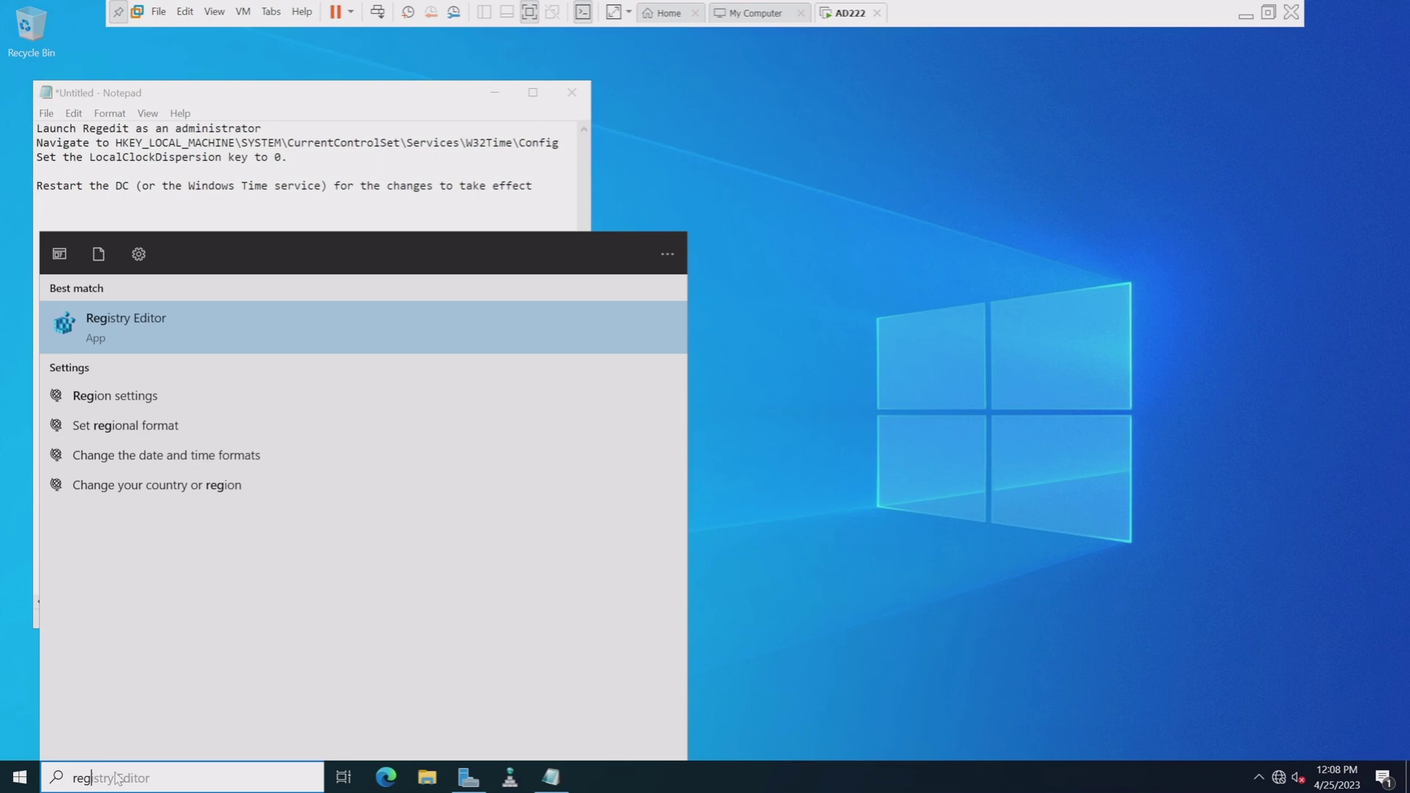
{"action": "right_click", "coordinate": [140, 340]}
{"action": "left_click", "coordinate": [217, 357]}
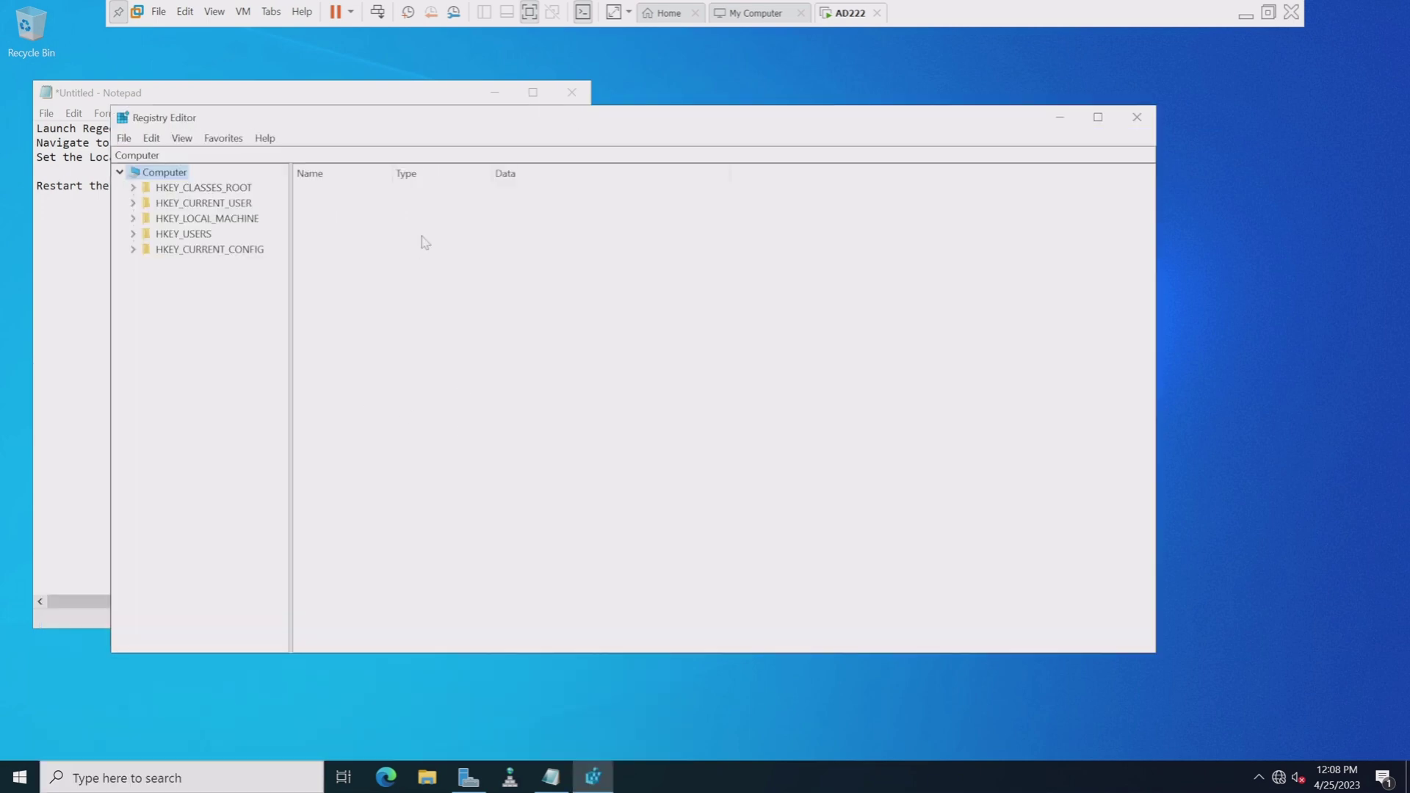
{"action": "left_click_drag", "start_coordinate": [377, 132], "coordinate": [299, 217]}
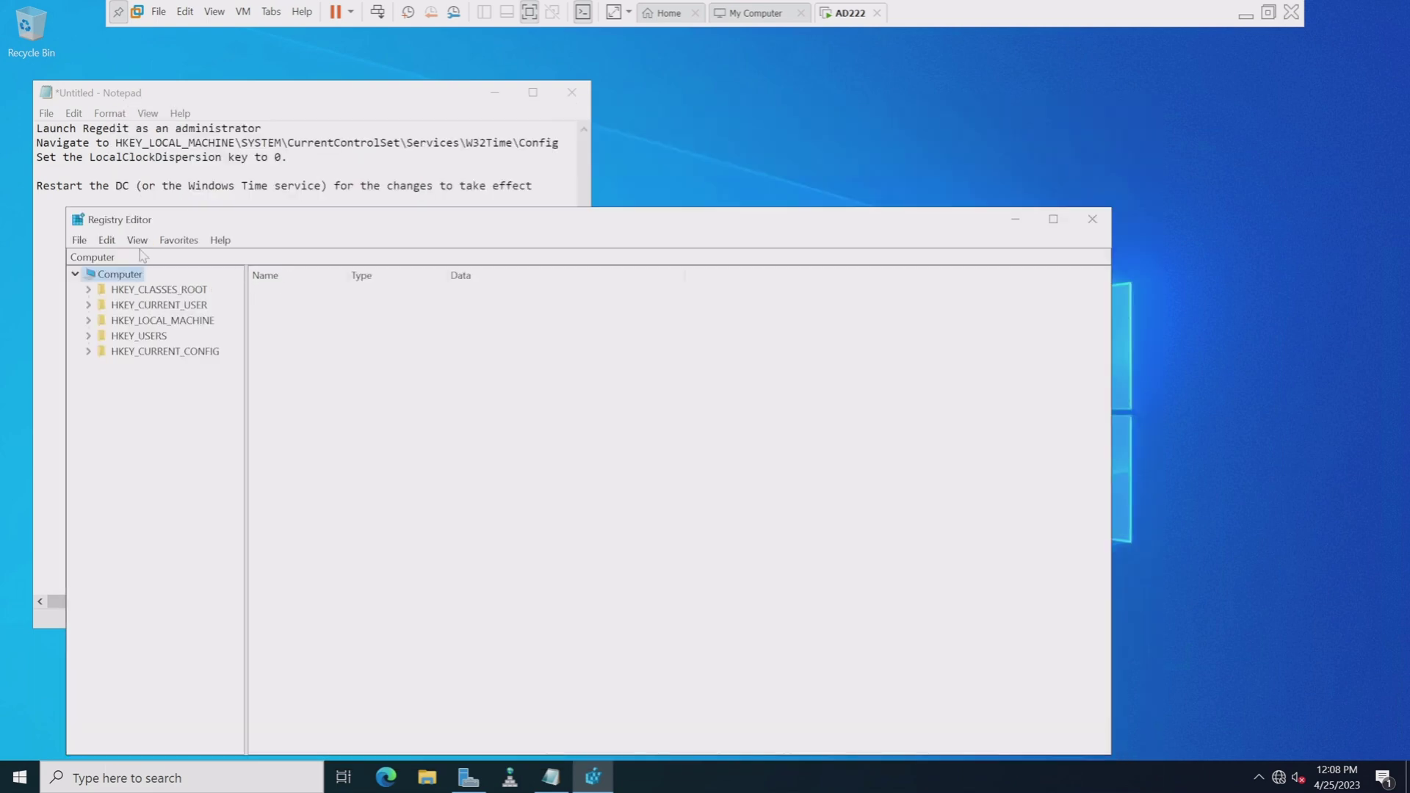
Navigate to the registry key HKEY_LOCAL_MACHINE\SYSTEM\CurrentControlSet\Services\W32Time\Config.
{"action": "left_click", "coordinate": [88, 320]}
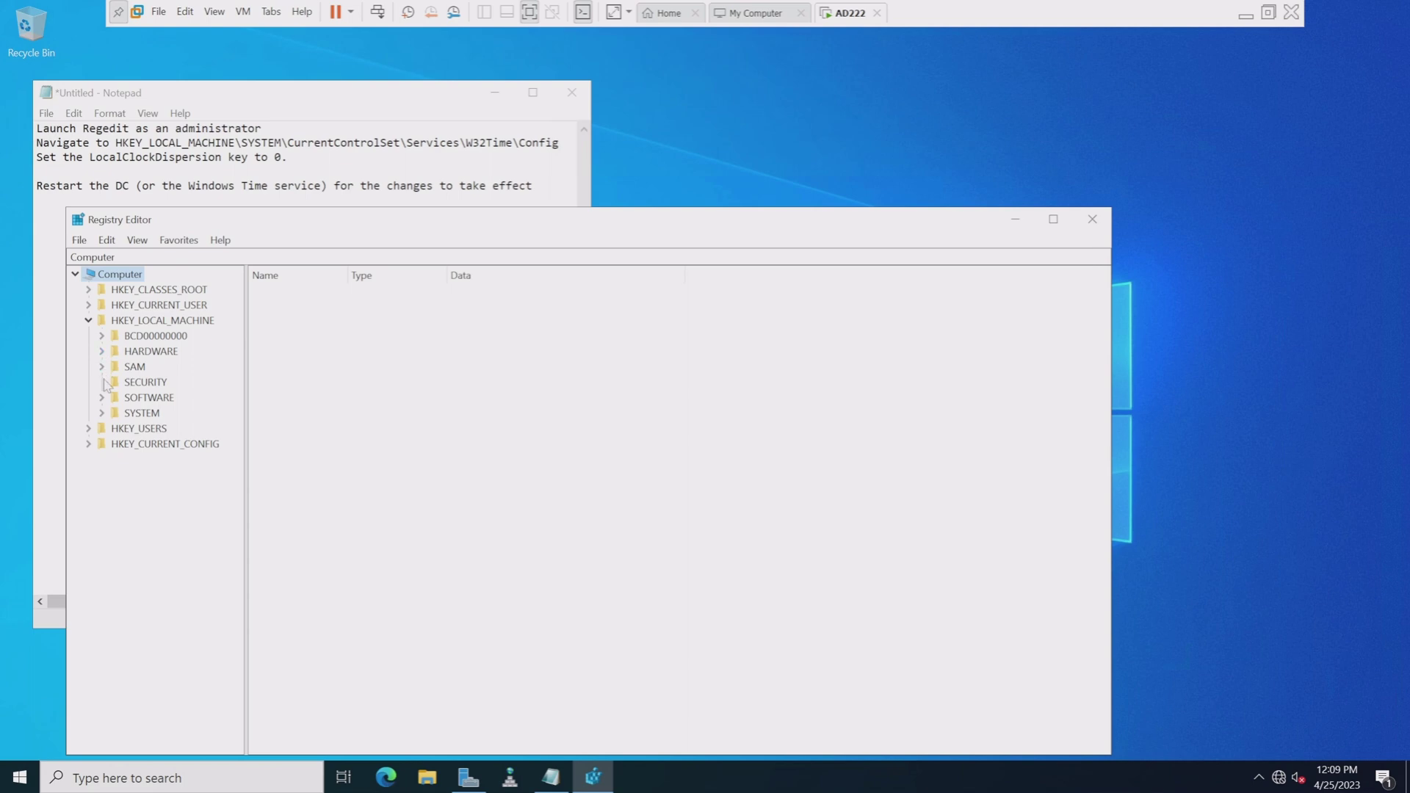
{"action": "left_click", "coordinate": [102, 414]}
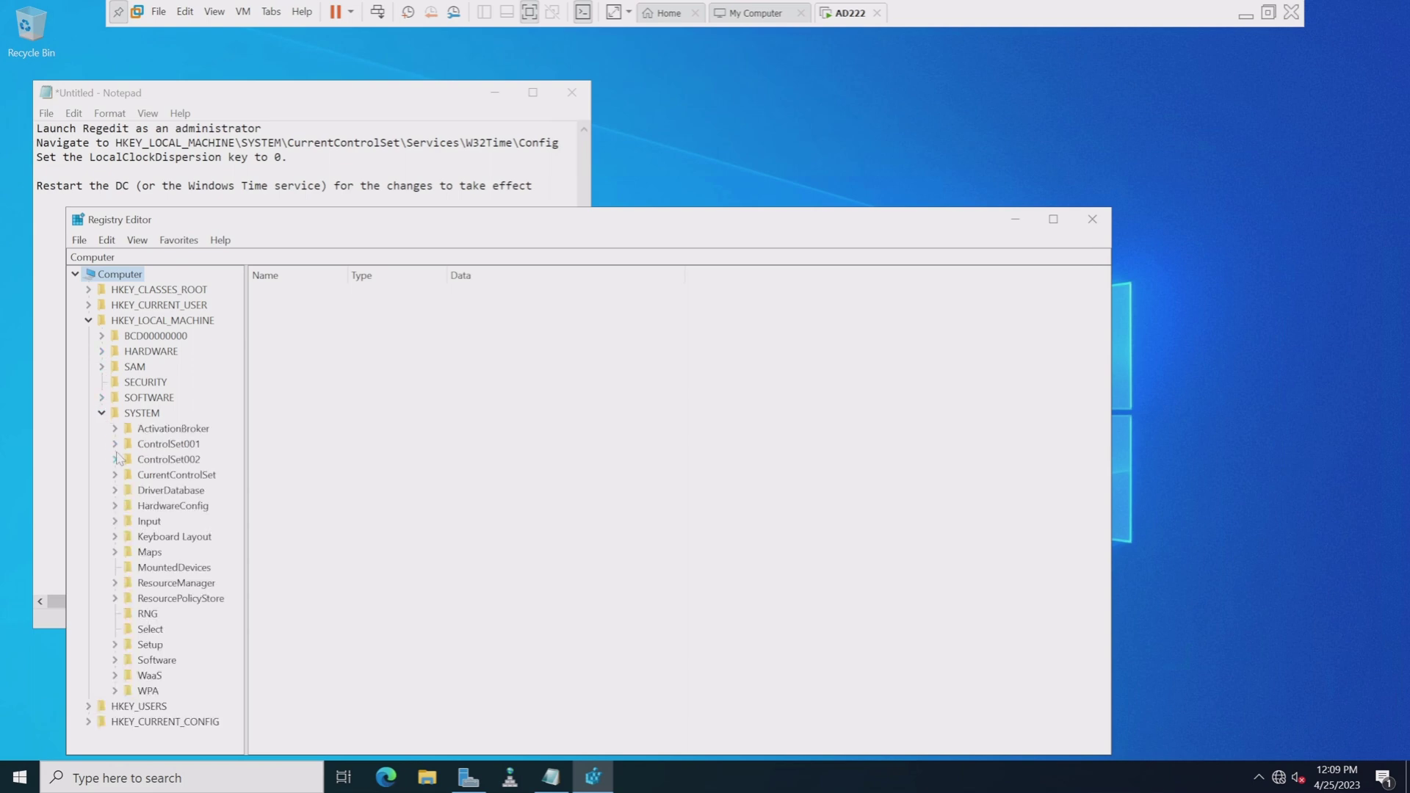
{"action": "left_click", "coordinate": [115, 475]}
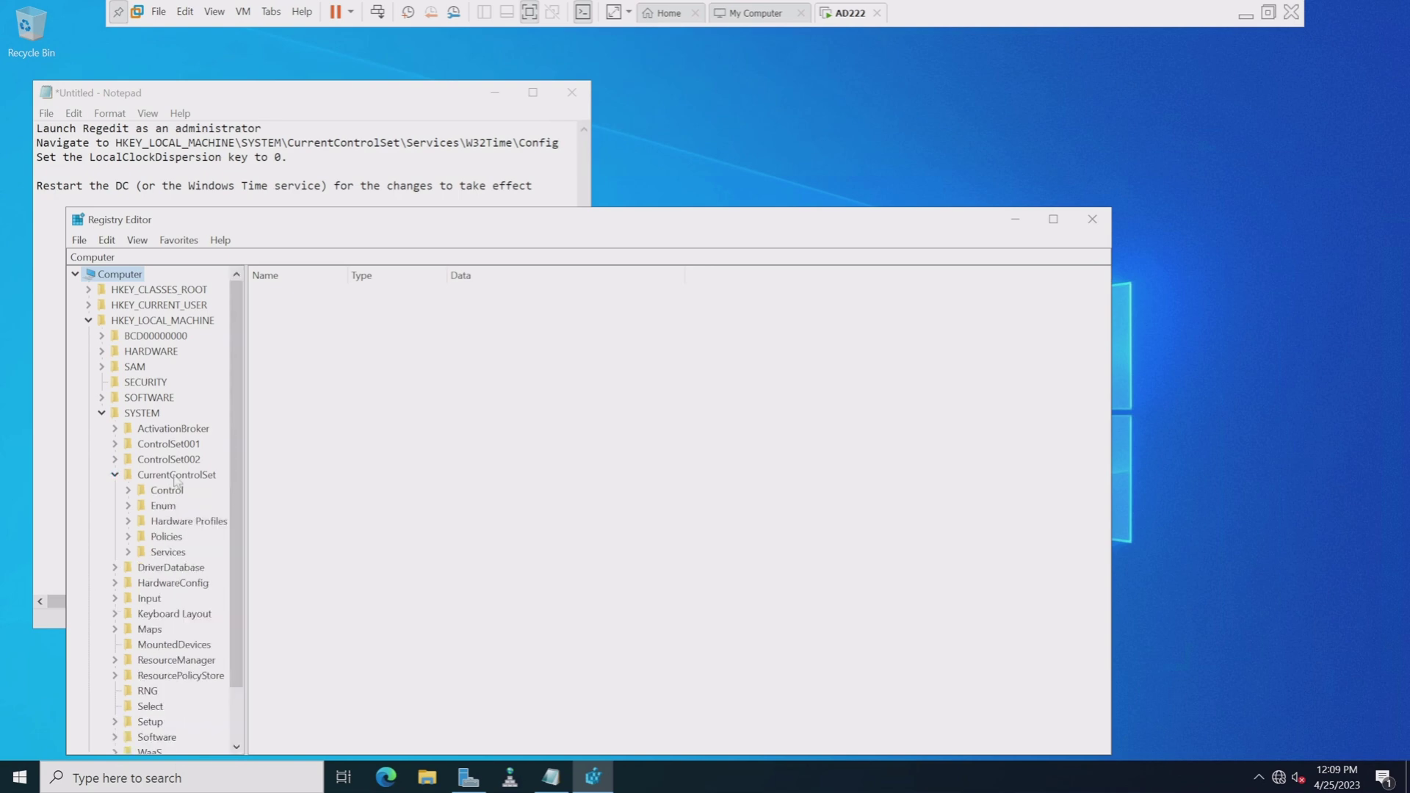
{"action": "left_click_drag", "start_coordinate": [235, 456], "coordinate": [237, 501]}
{"action": "left_click", "coordinate": [129, 503]}
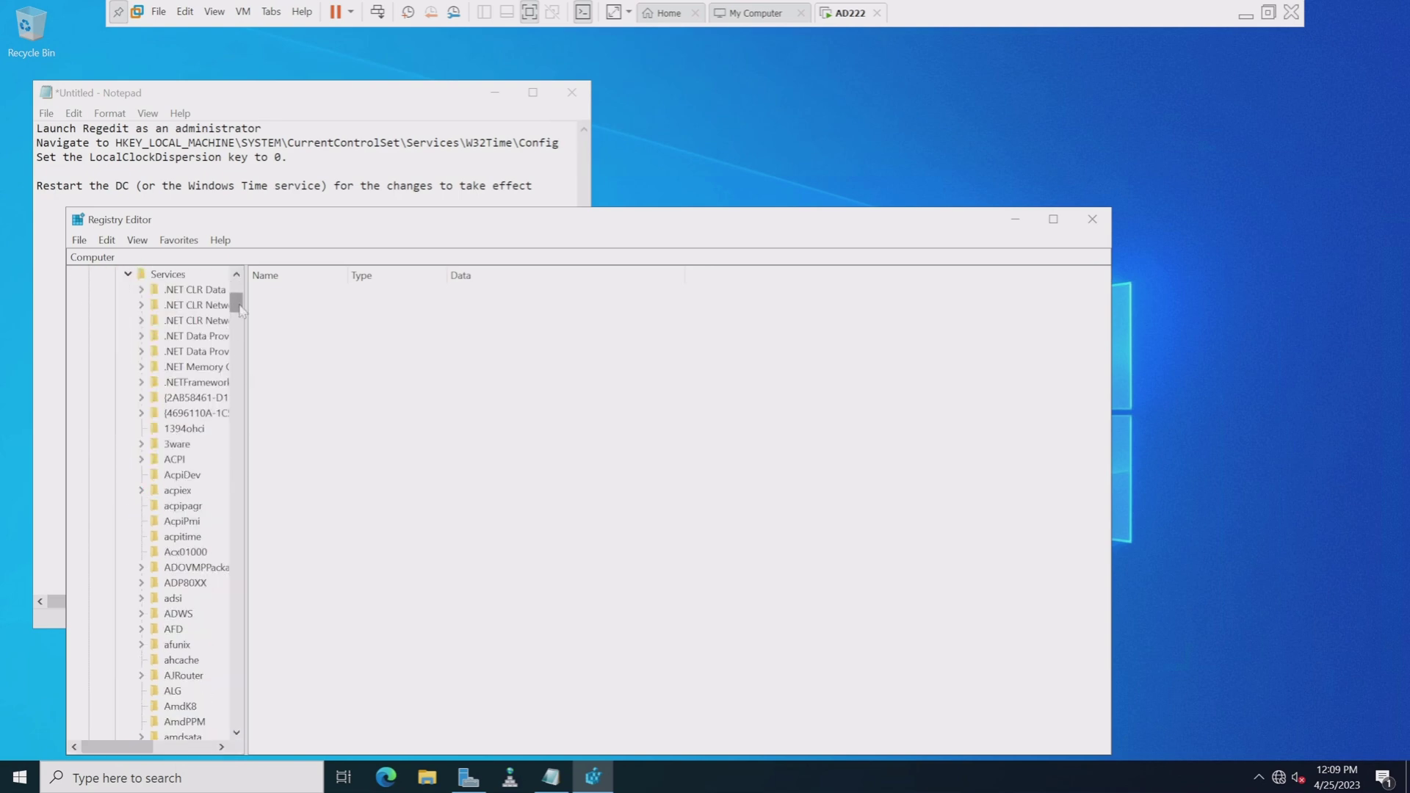
{"action": "left_click_drag", "start_coordinate": [236, 307], "coordinate": [233, 681]}
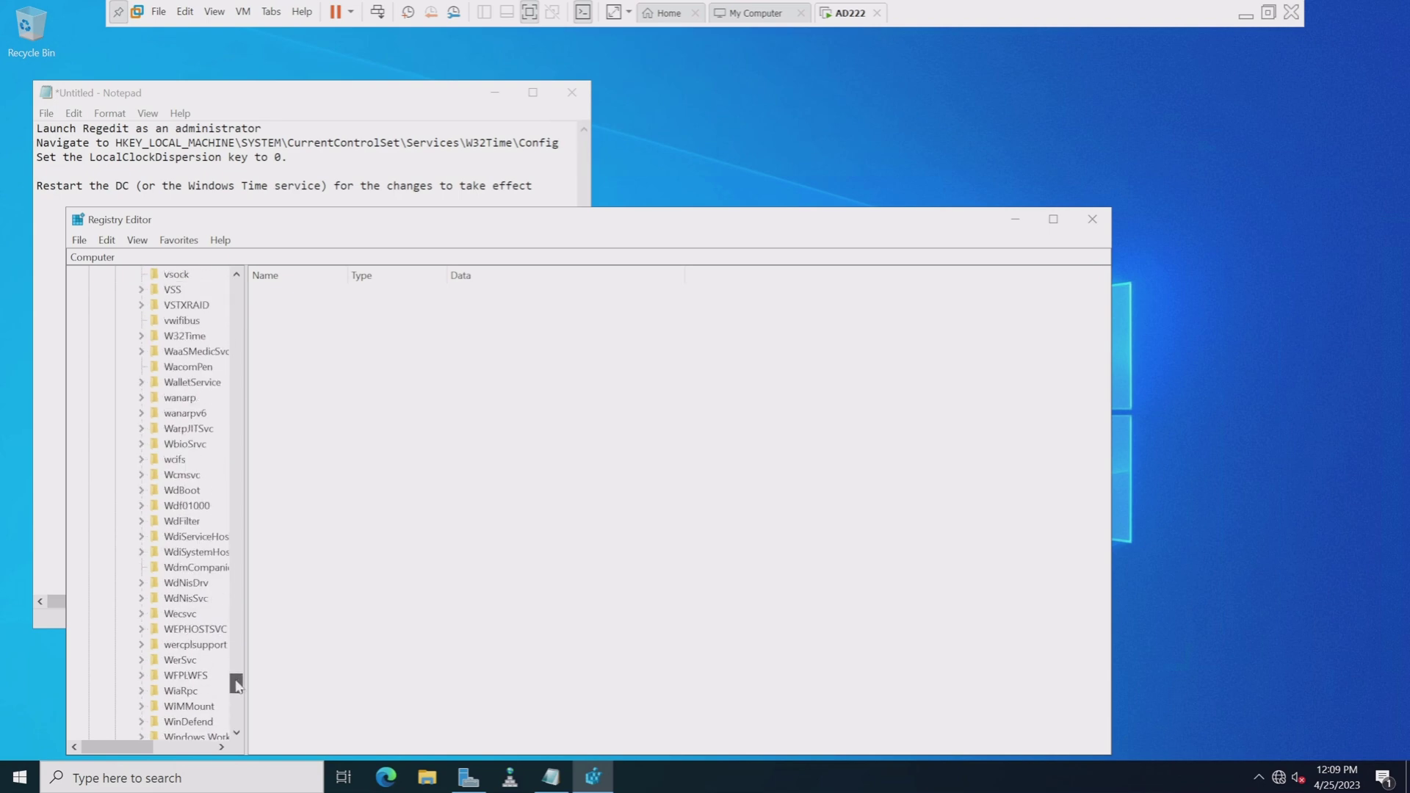
{"action": "double_click", "coordinate": [183, 338]}
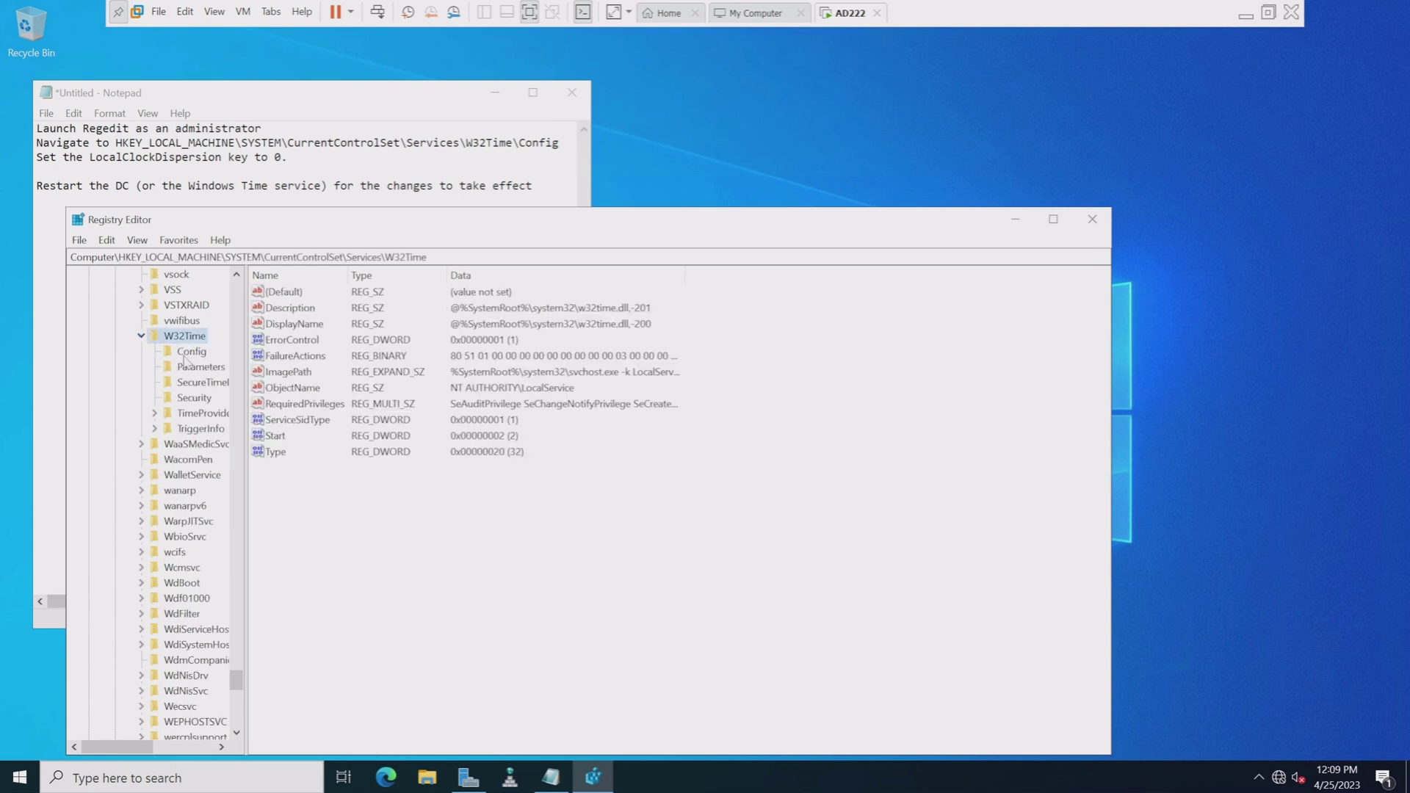
{"action": "left_click", "coordinate": [189, 353]}
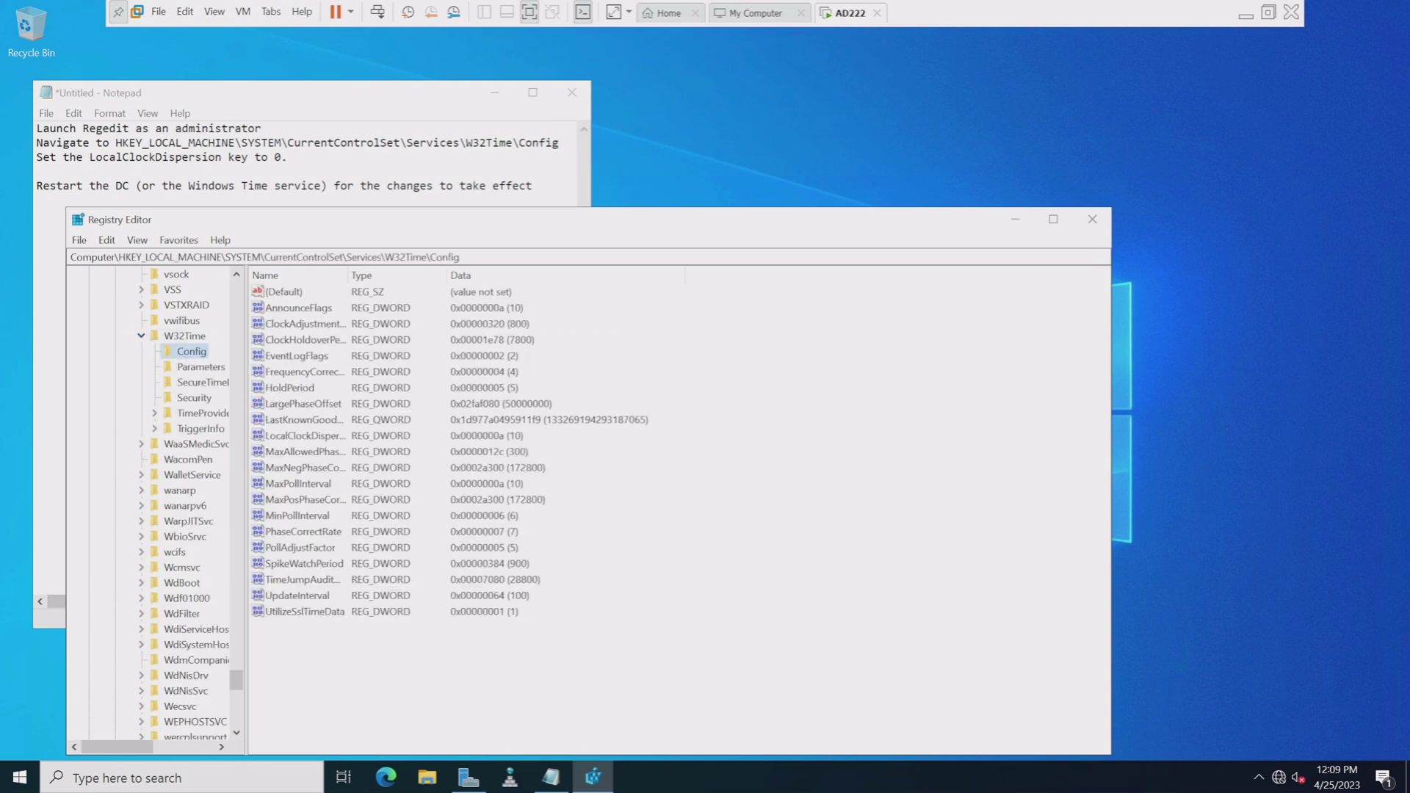
Set the LocalClockDispersion DWORD value in the W32Time Config key to 0.
{"action": "left_click", "coordinate": [276, 437]}
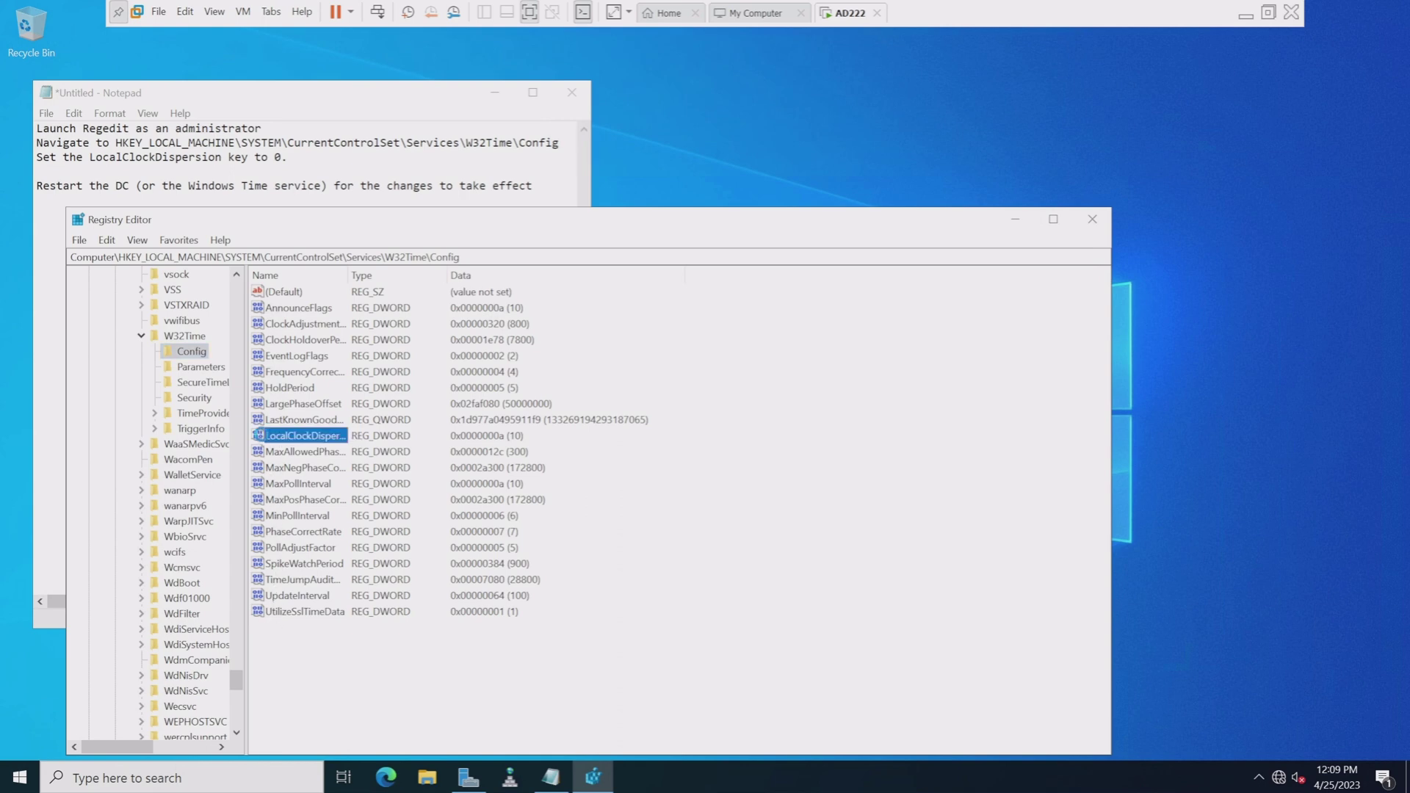
{"action": "double_click", "coordinate": [273, 437]}
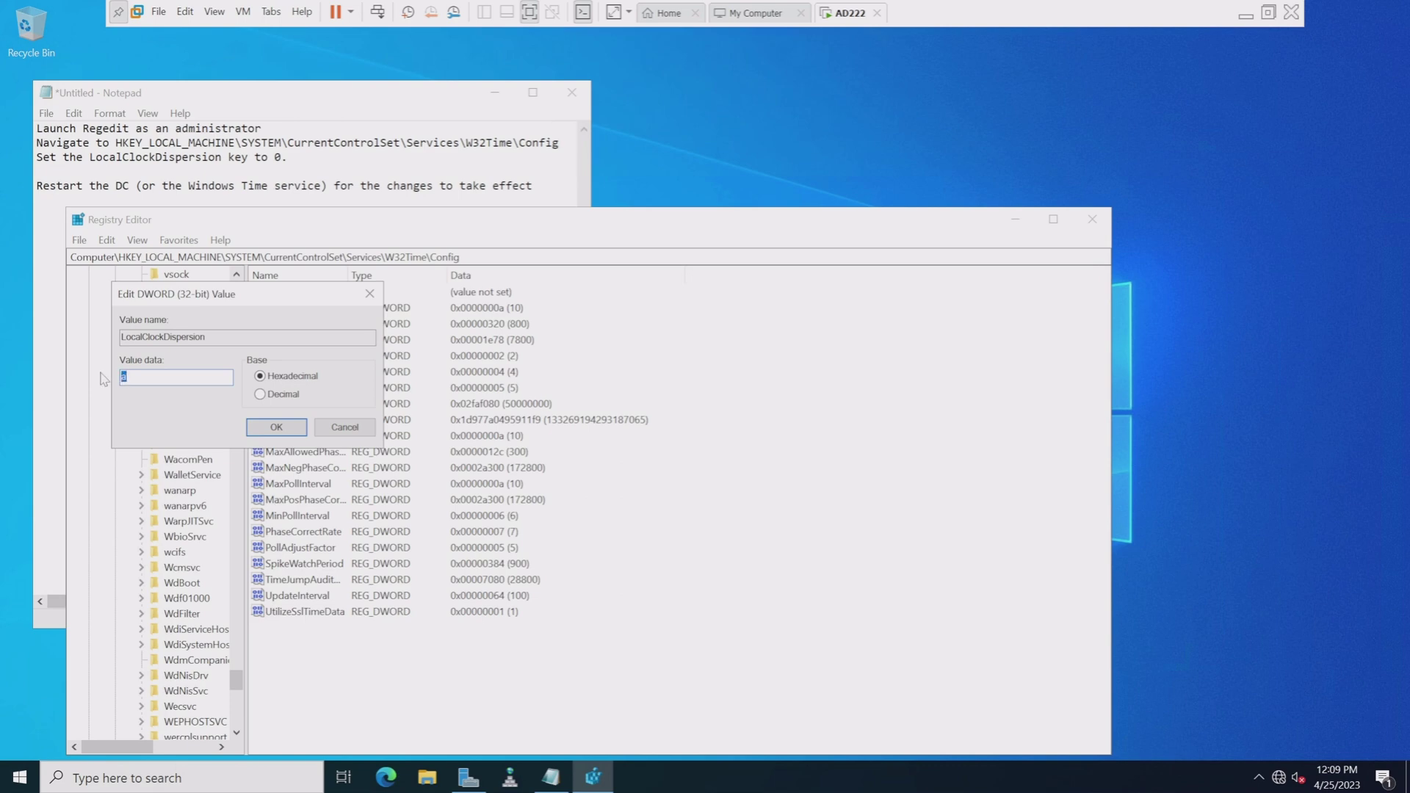
{"action": "type", "text": "0"}
{"action": "left_click", "coordinate": [275, 428]}
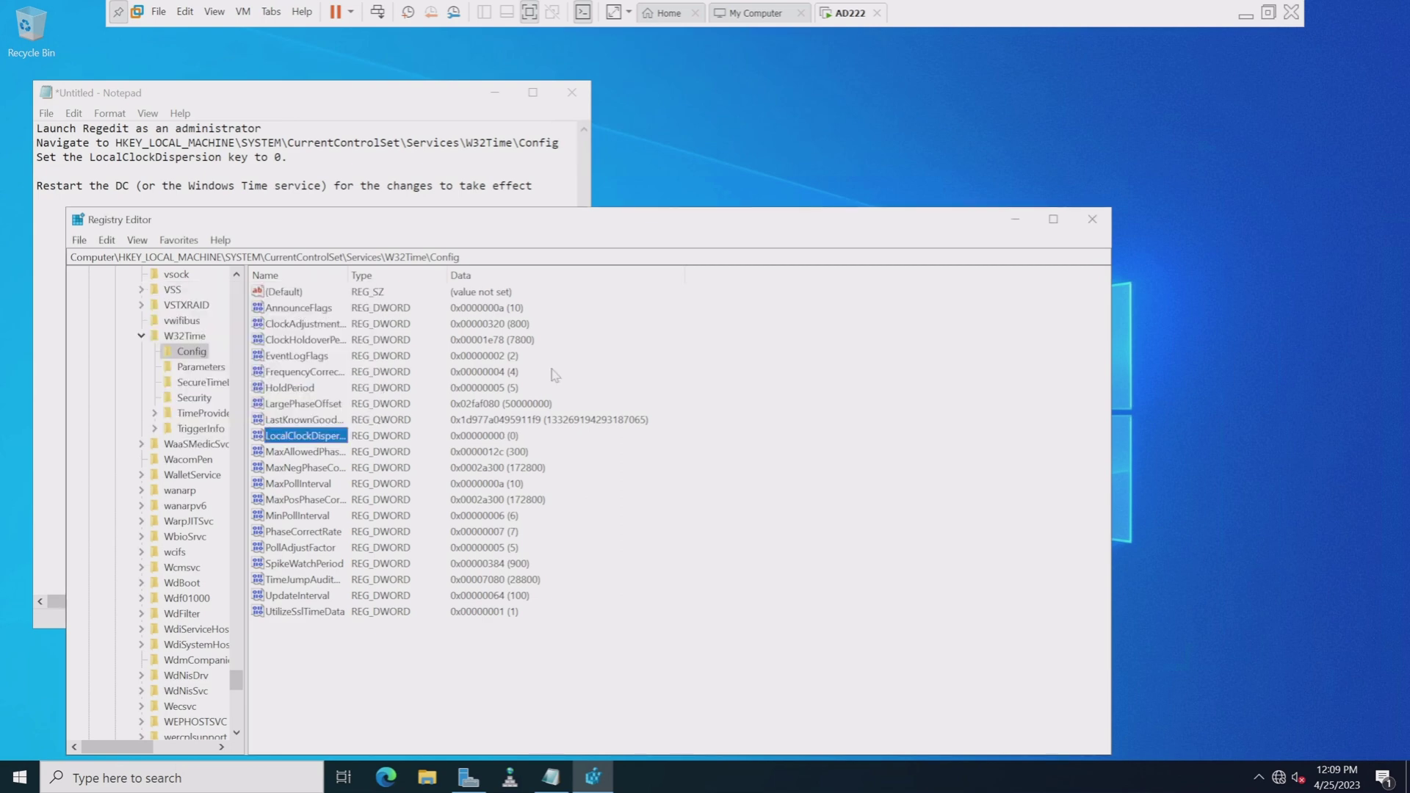
Close Registry Editor and the untitled Notepad notes, discarding the unsaved text.
{"action": "left_click", "coordinate": [1092, 219]}
{"action": "left_click", "coordinate": [573, 94]}
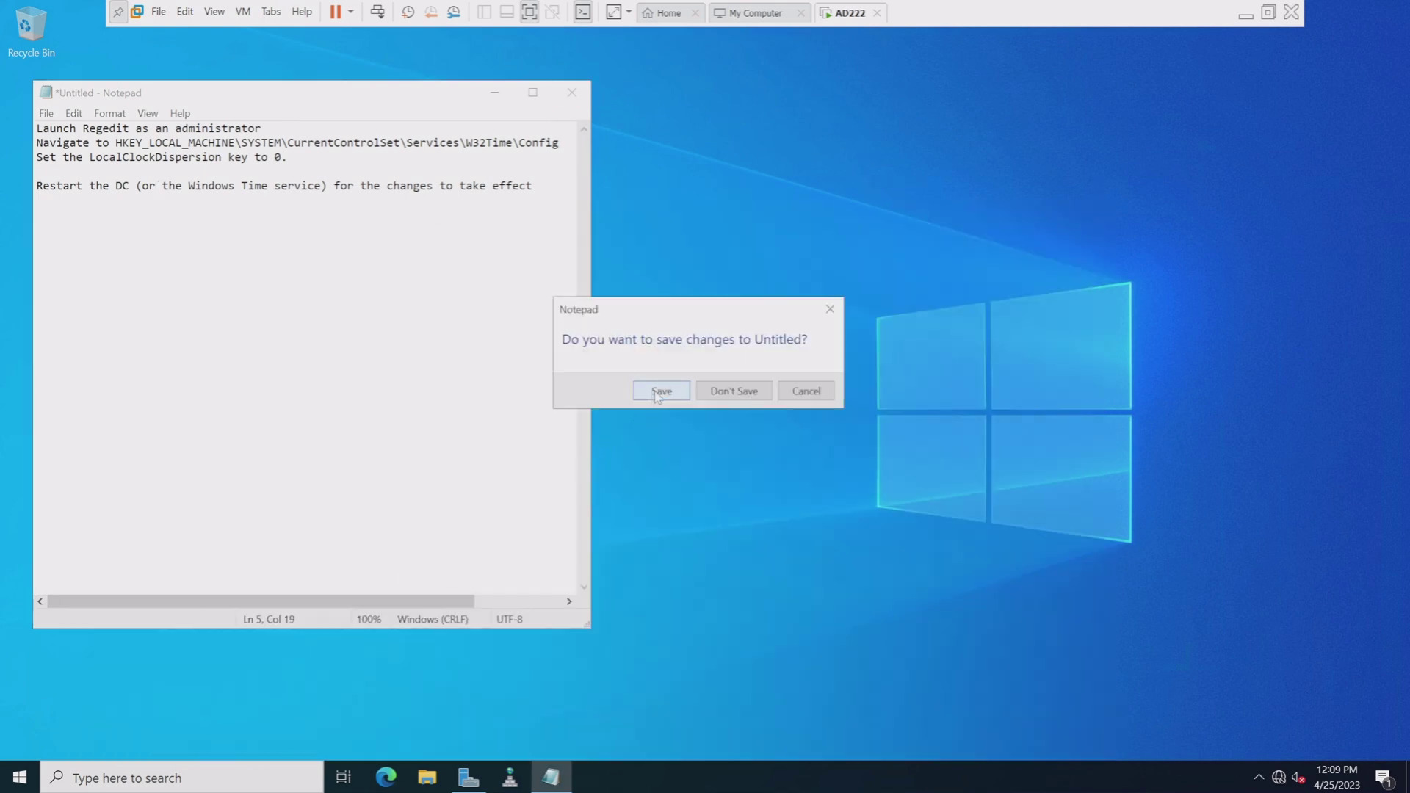
{"action": "left_click", "coordinate": [734, 397]}
Restart the domain controller so the registry change takes effect.
{"action": "left_click", "coordinate": [25, 774]}
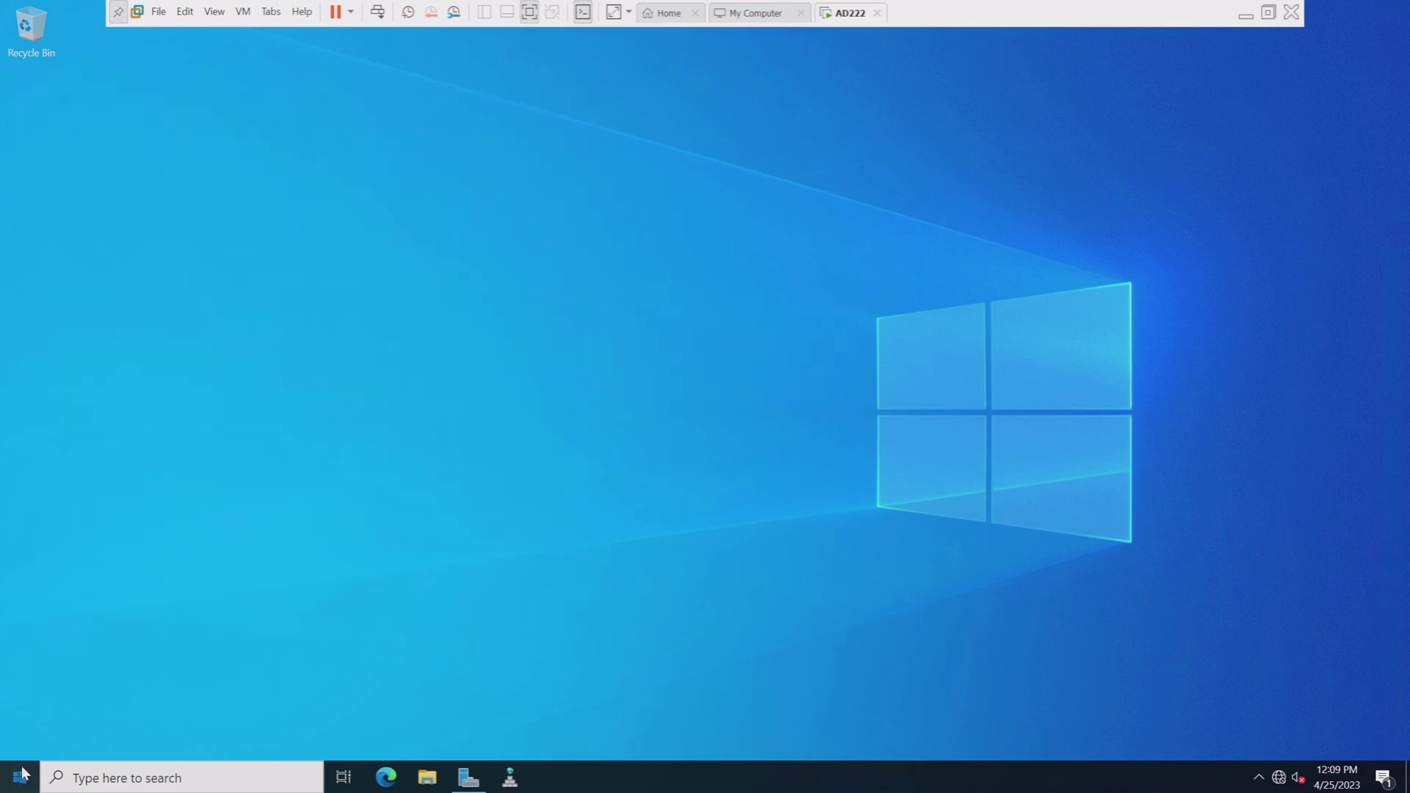
{"action": "left_click", "coordinate": [51, 743]}
{"action": "left_click", "coordinate": [54, 742]}
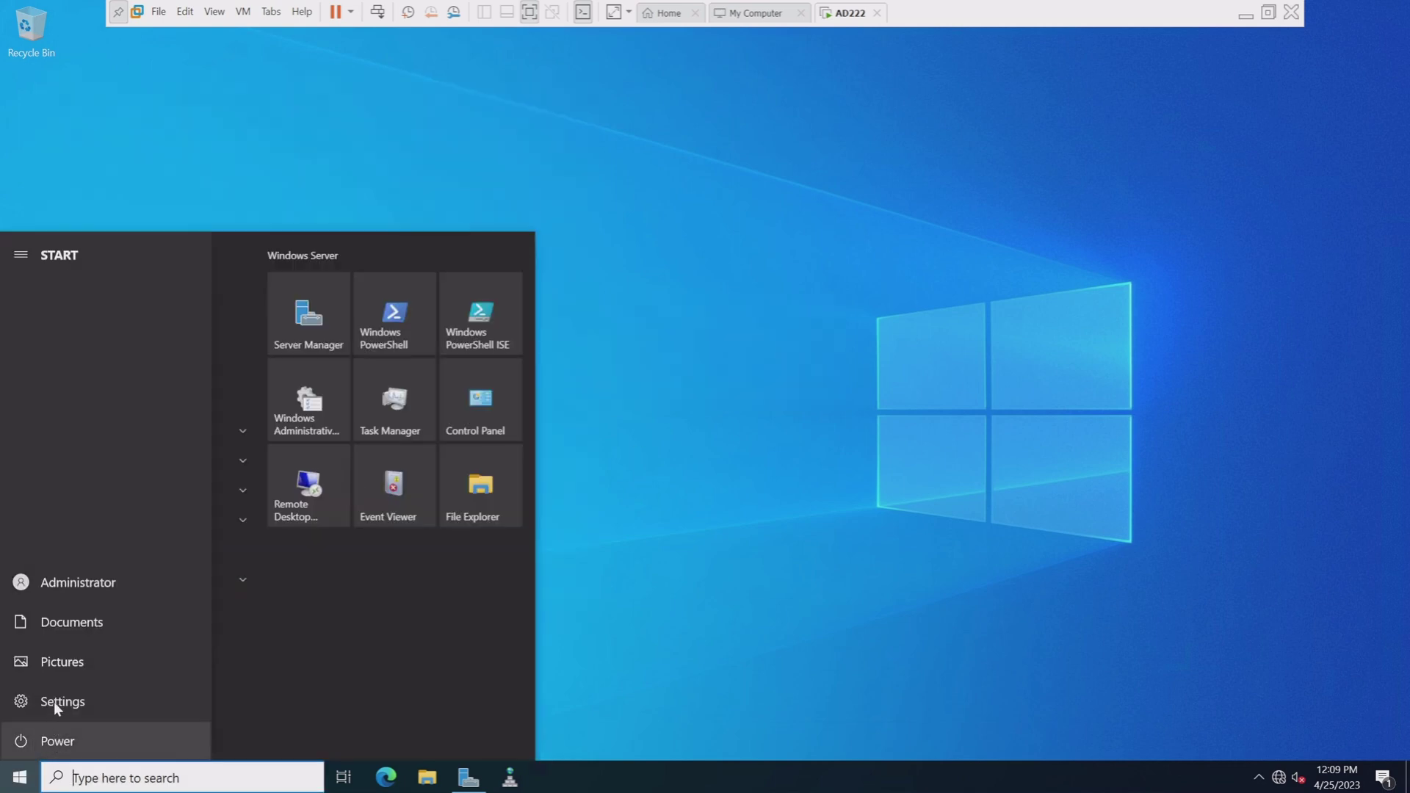
{"action": "left_click", "coordinate": [51, 743]}
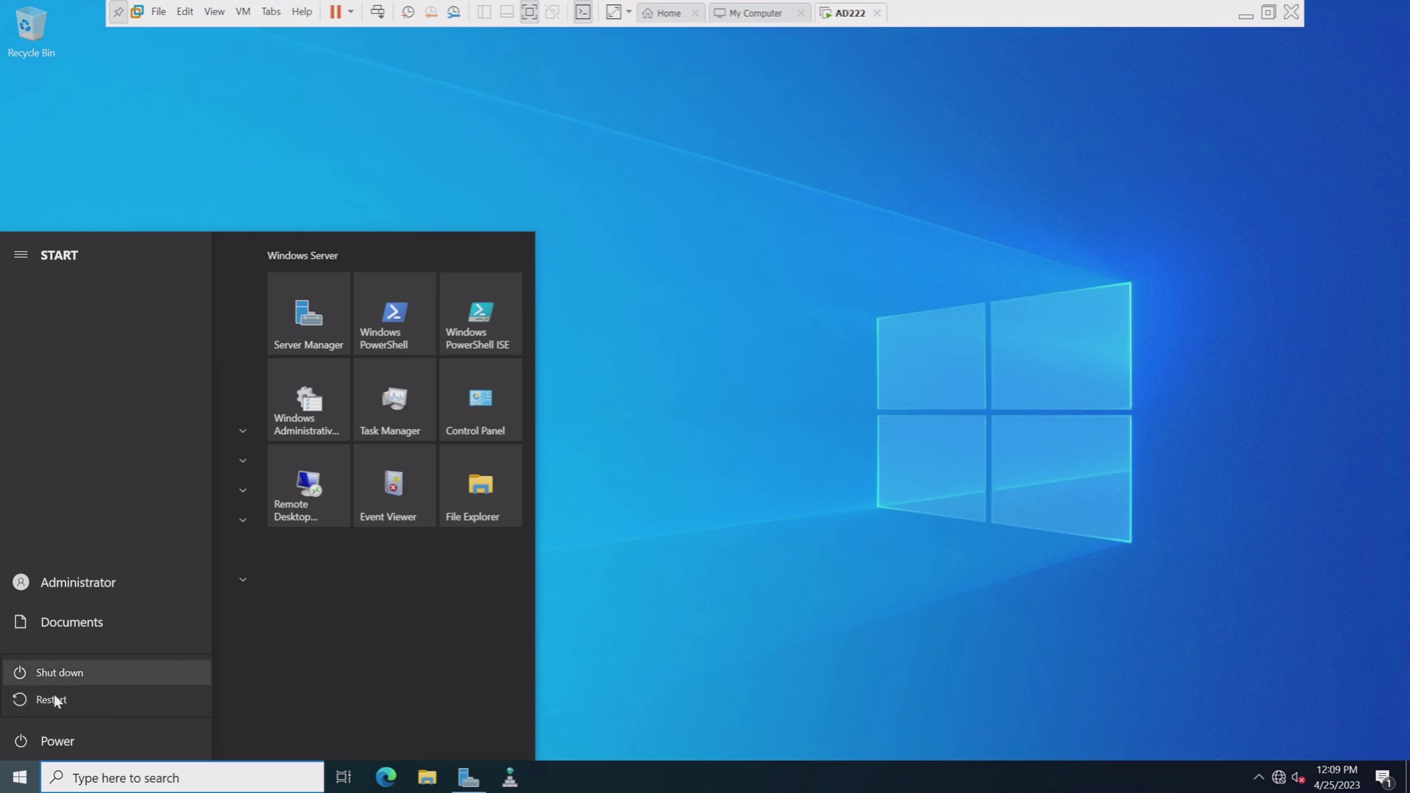
{"action": "left_click", "coordinate": [53, 699]}
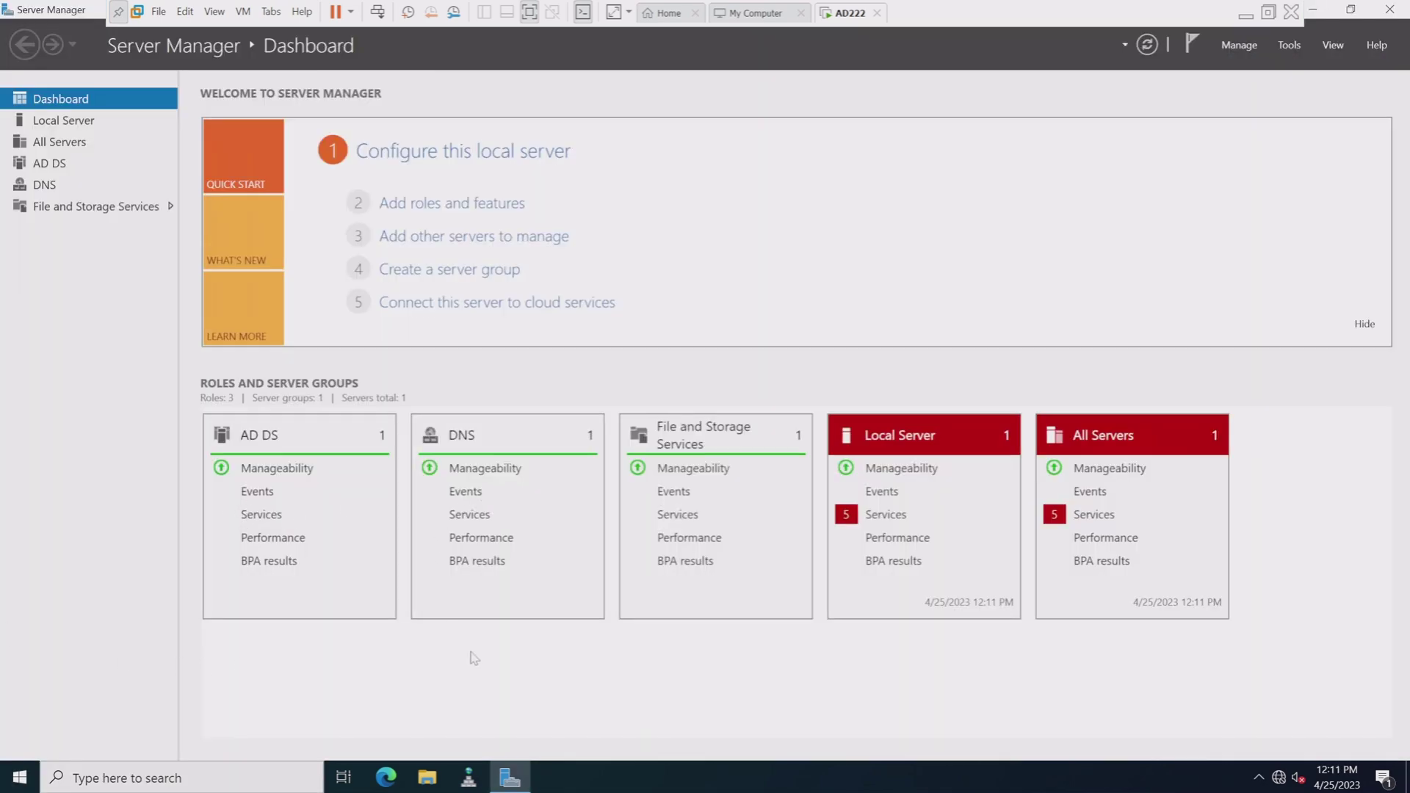
Find Active Directory Users and Computers and pin it to the taskbar.
{"action": "left_click", "coordinate": [18, 782]}
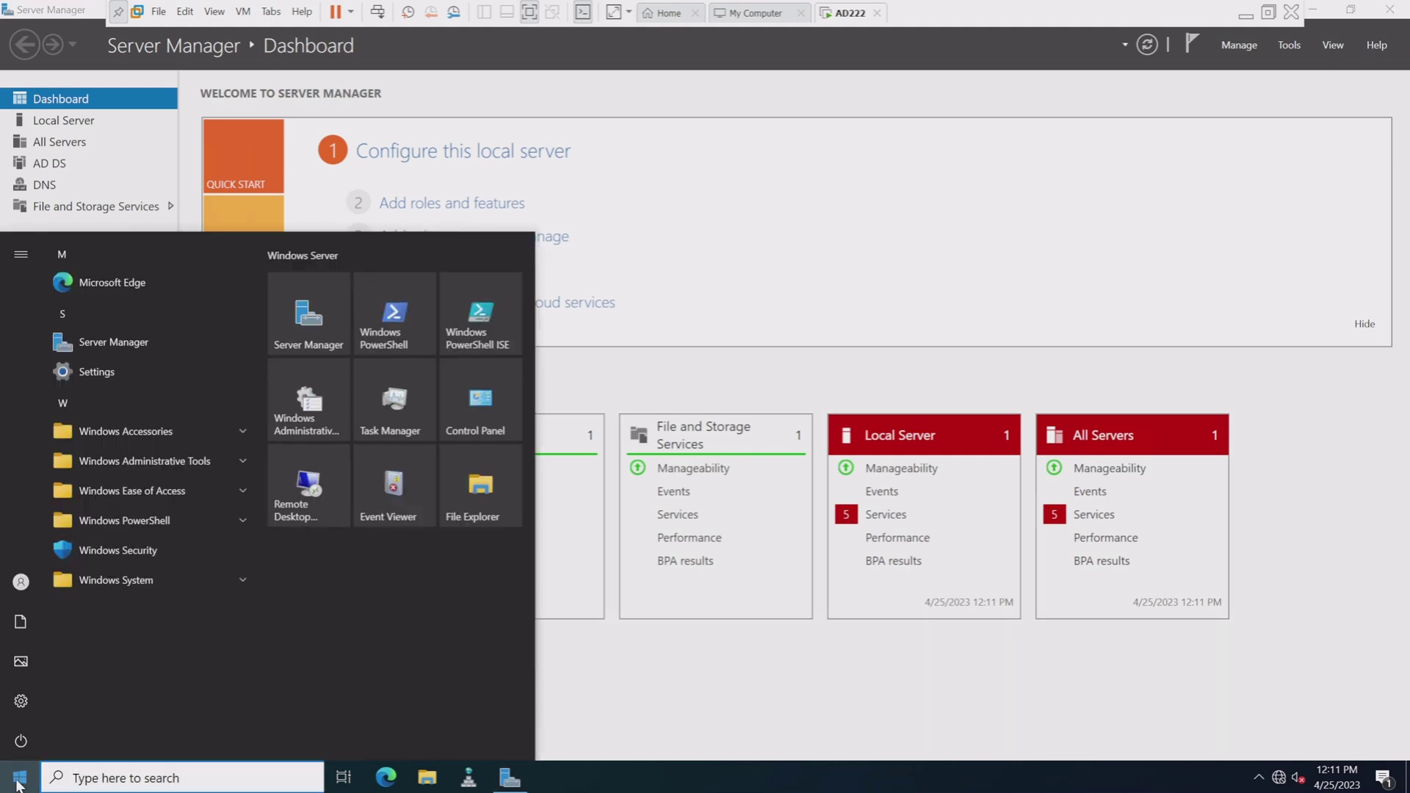
{"action": "type", "text": "ad"}
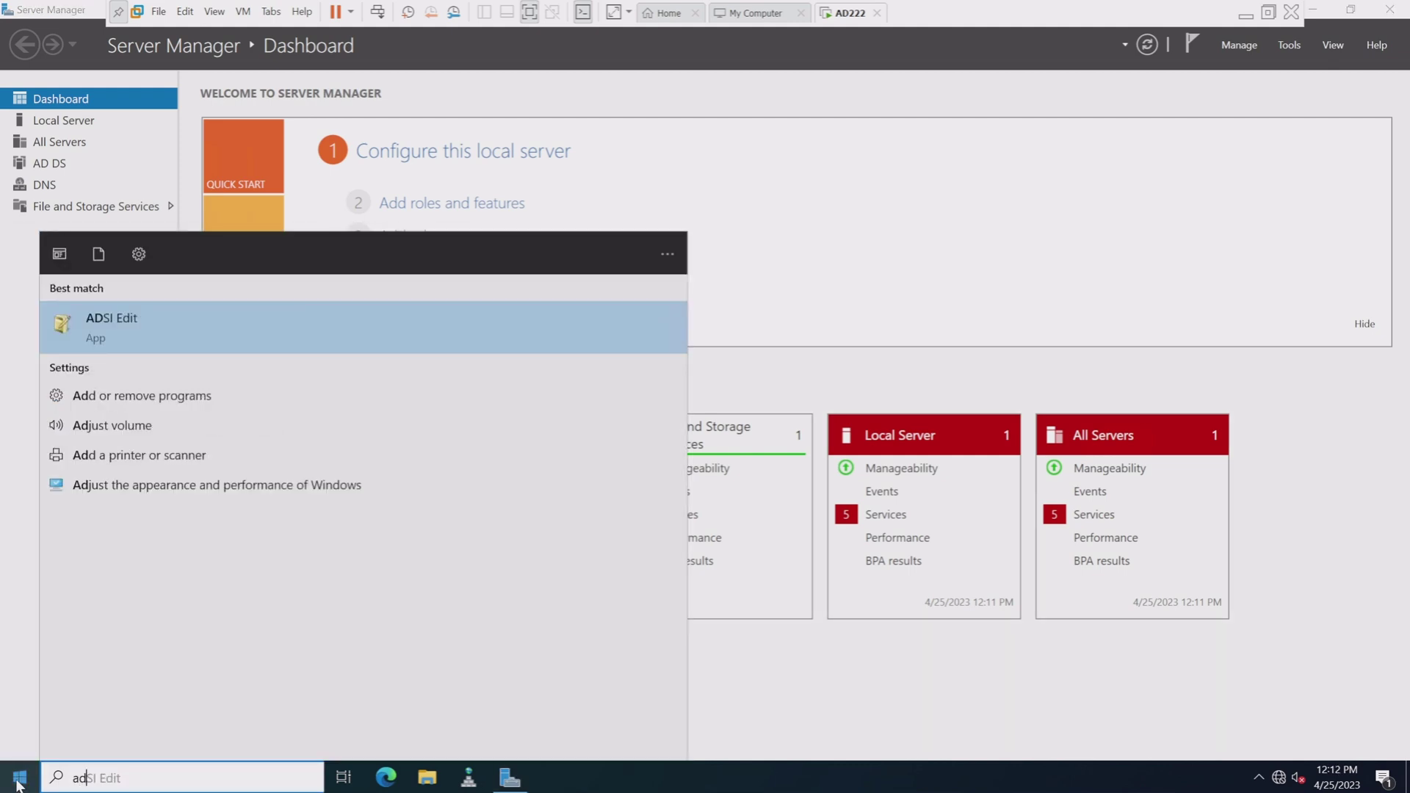
{"action": "type", "text": "tive"}
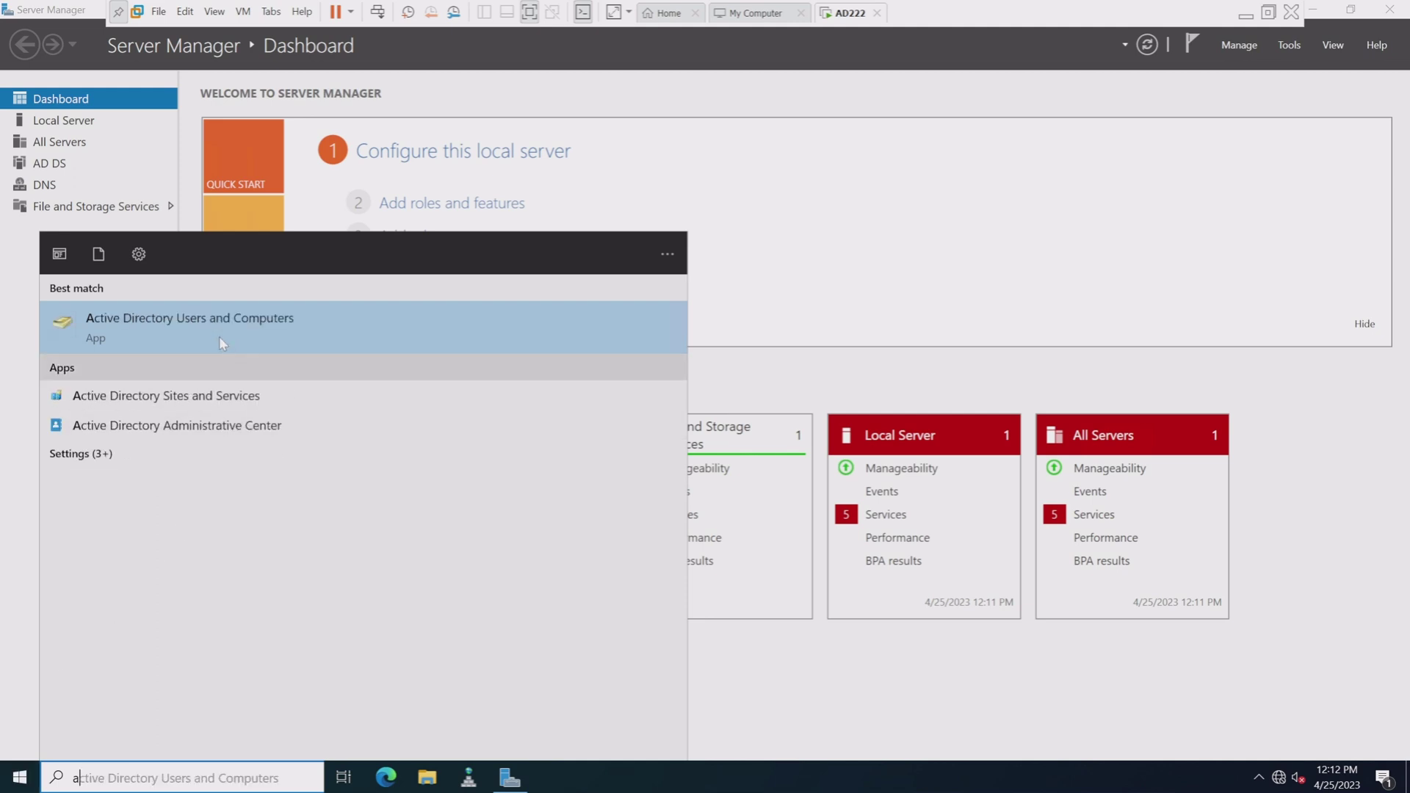
{"action": "right_click", "coordinate": [215, 332]}
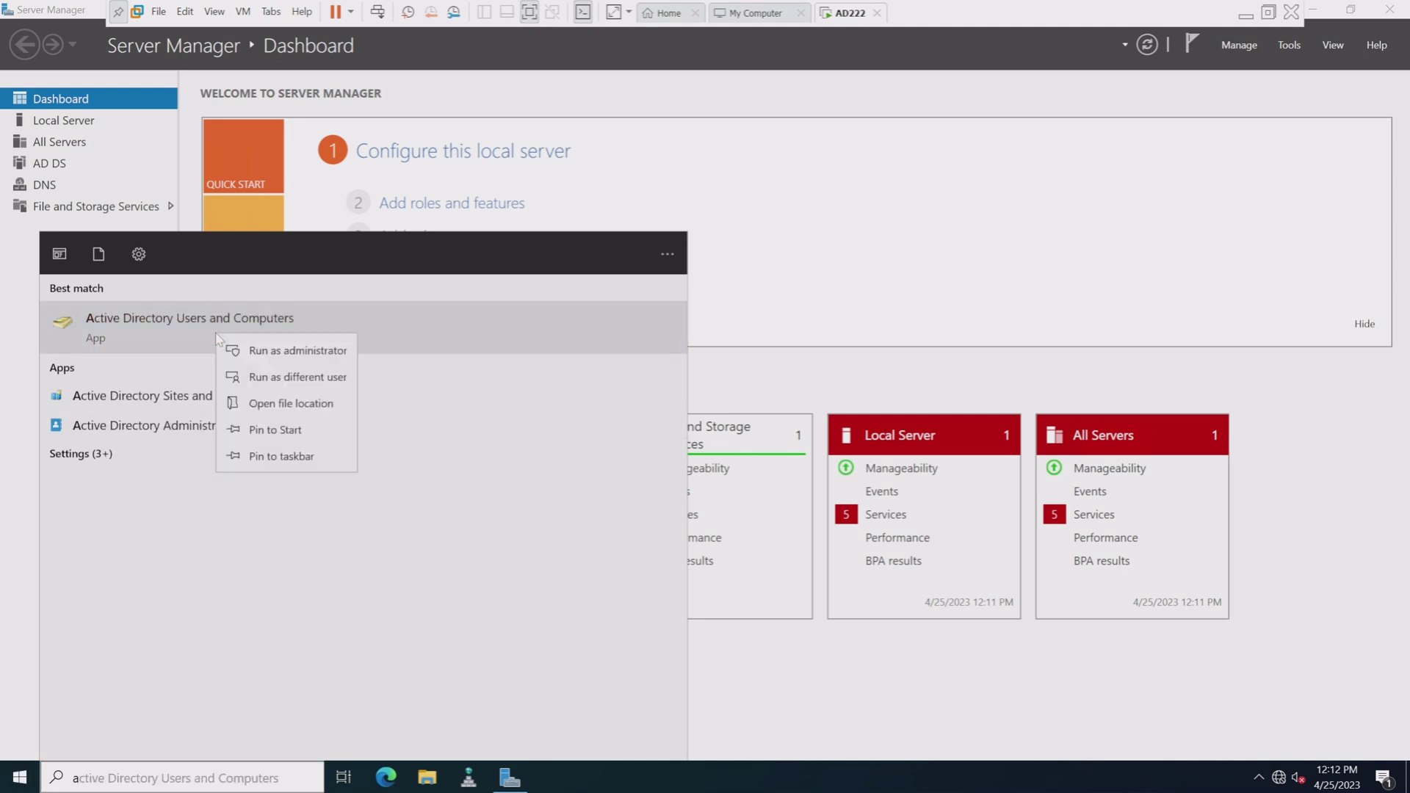
{"action": "left_click", "coordinate": [271, 457]}
{"action": "left_click", "coordinate": [560, 781]}
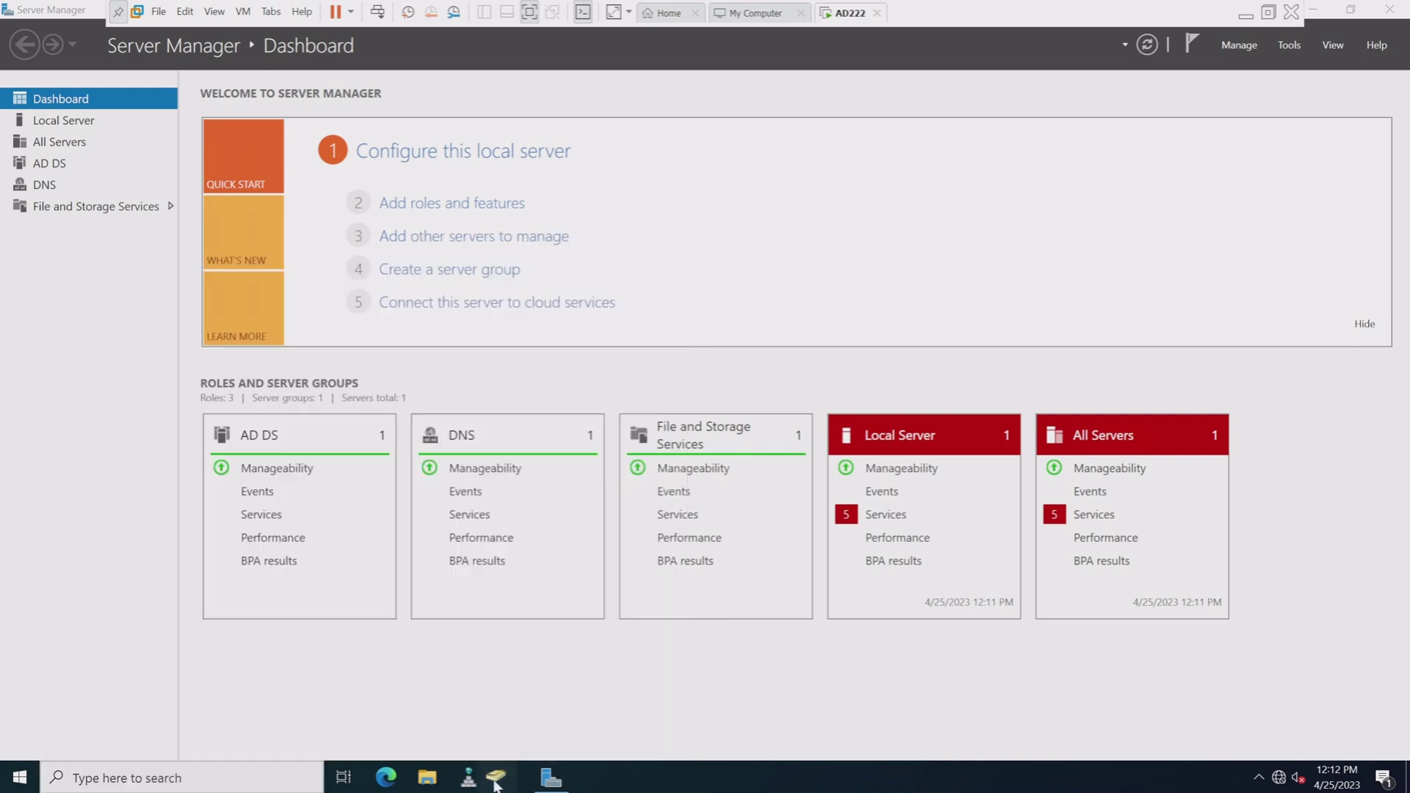
Inspect the Computers and Users containers of nested.local in Active Directory Users and Computers, and close the console.
{"action": "left_click", "coordinate": [509, 780]}
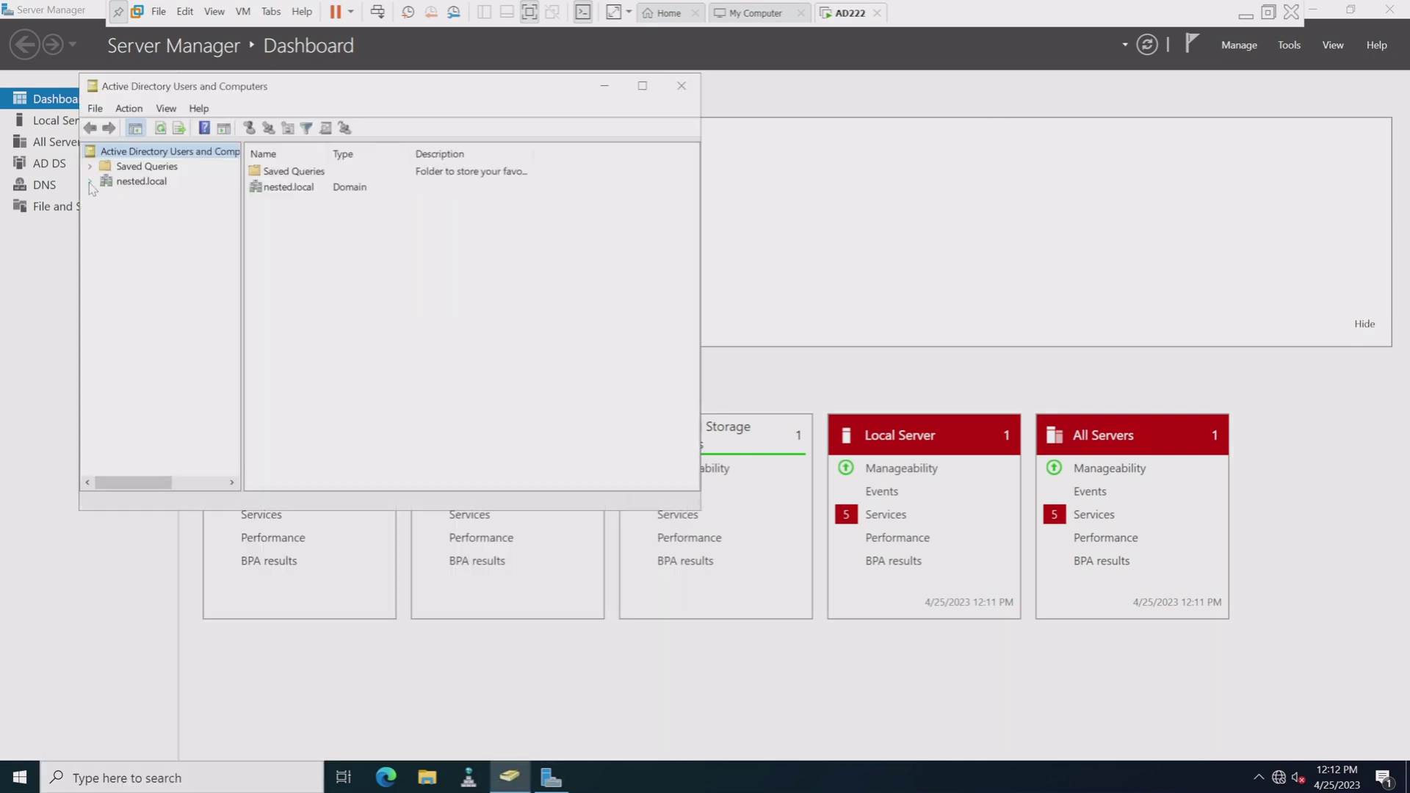
{"action": "left_click", "coordinate": [89, 182]}
{"action": "left_click", "coordinate": [150, 212]}
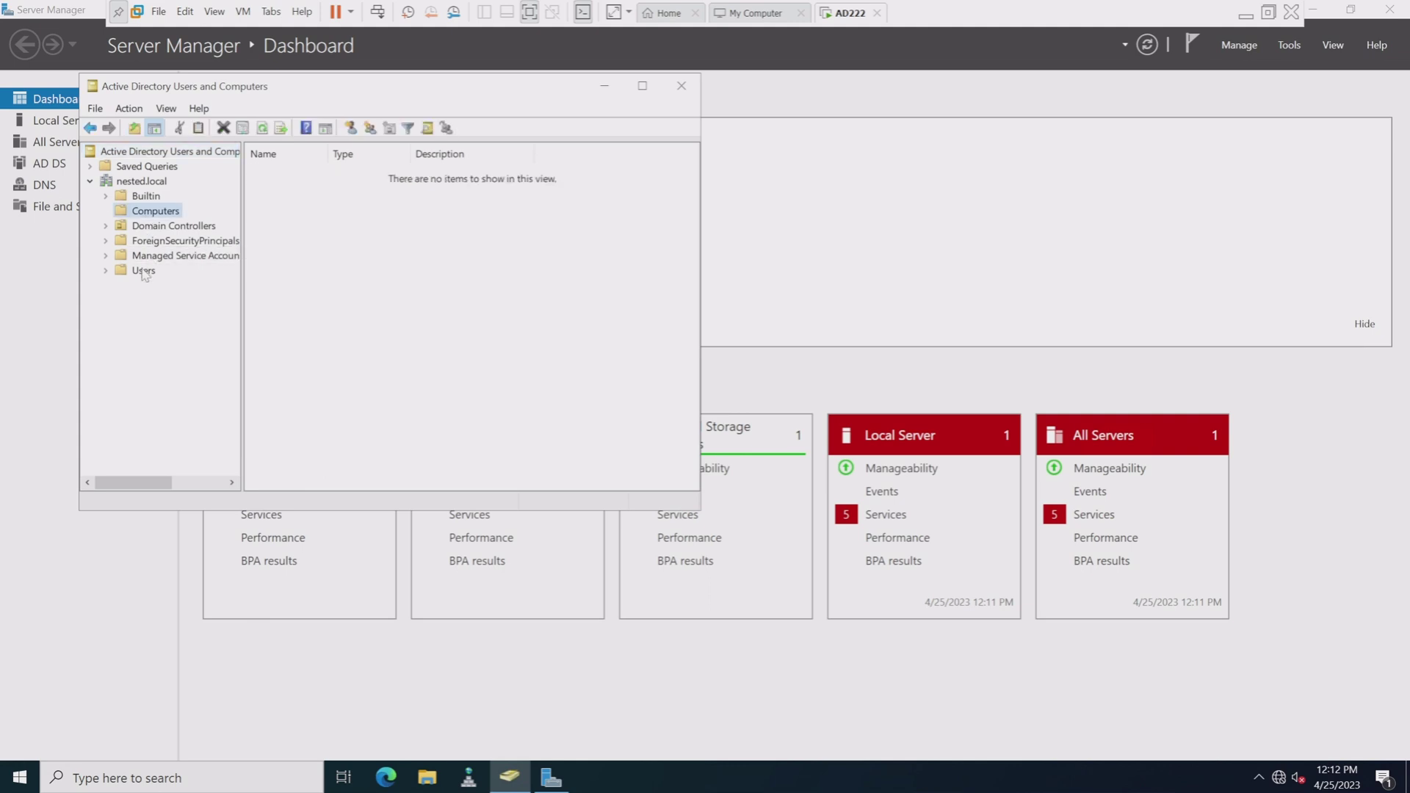
{"action": "left_click", "coordinate": [144, 272]}
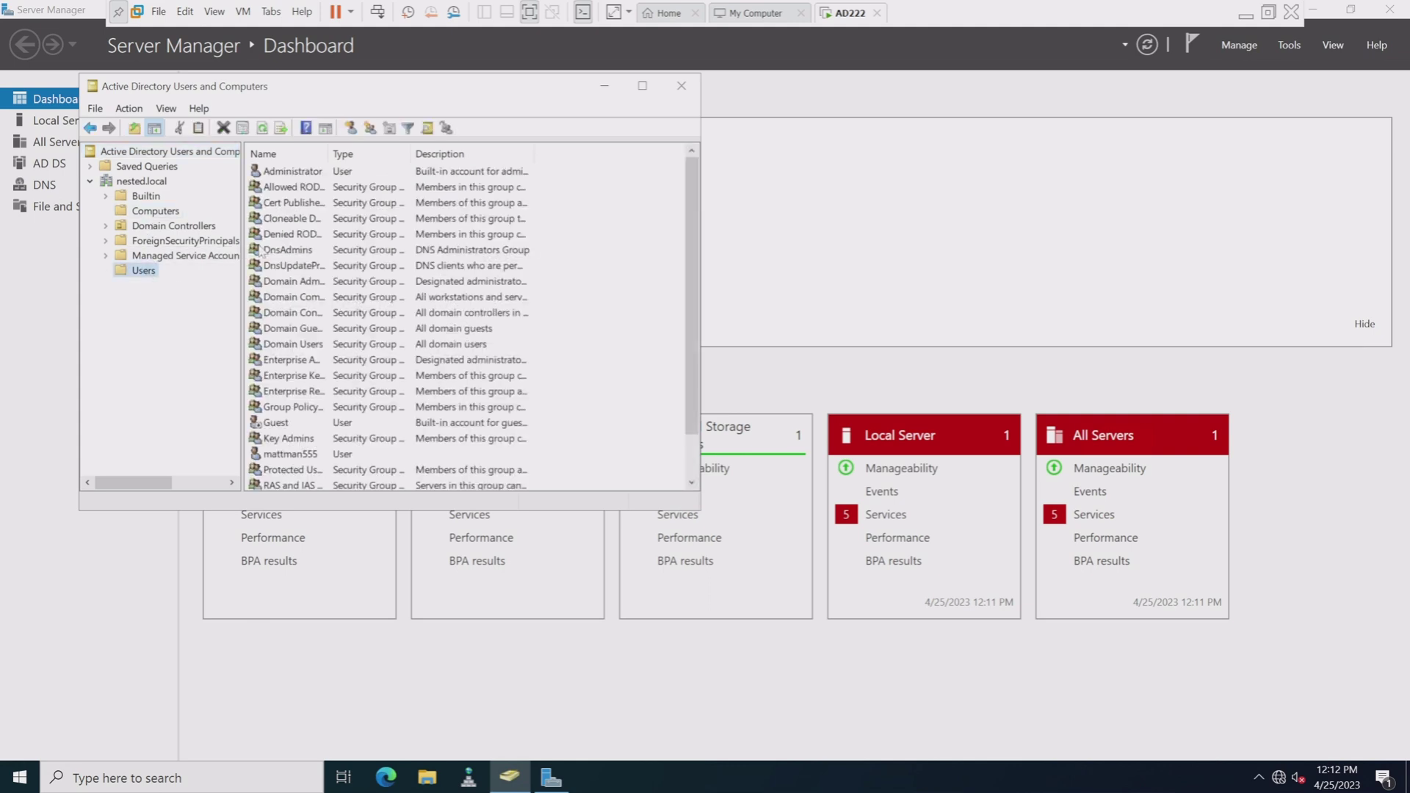
{"action": "left_click", "coordinate": [681, 87]}
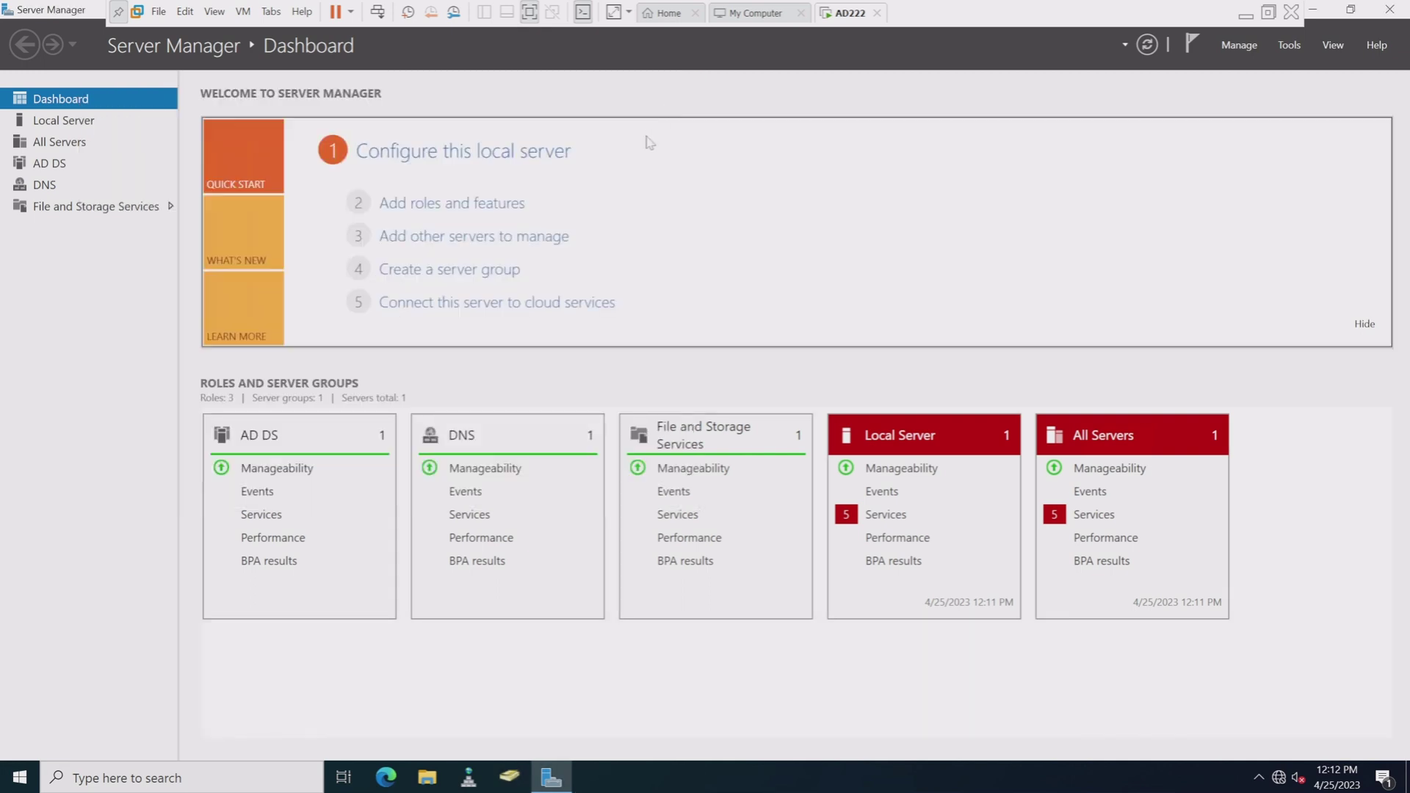
In DNS Manager, add host record ESA101 with IP address 10.0.10.101 to the nested.local forward lookup zone.
{"action": "left_click", "coordinate": [467, 777]}
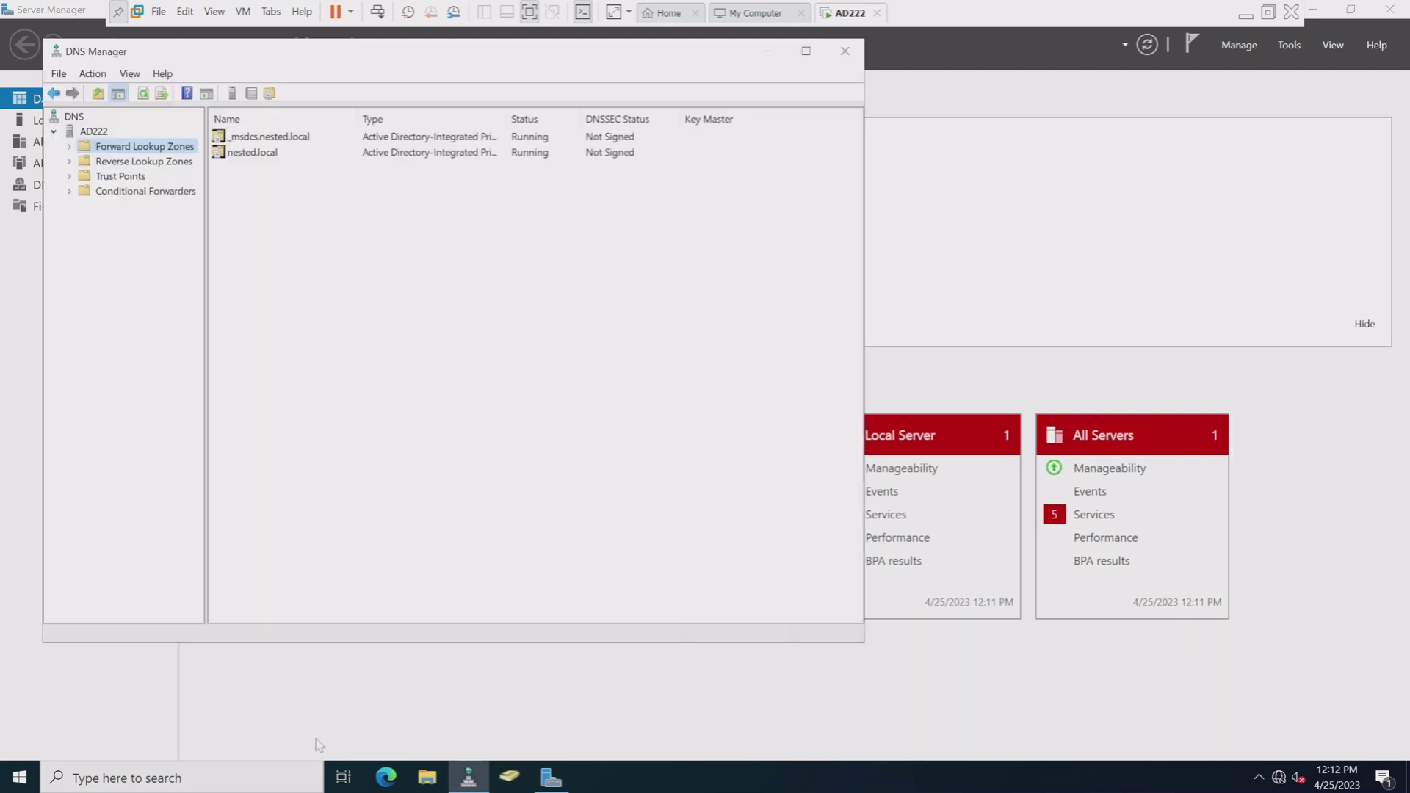
{"action": "left_click", "coordinate": [70, 146]}
{"action": "left_click", "coordinate": [98, 179]}
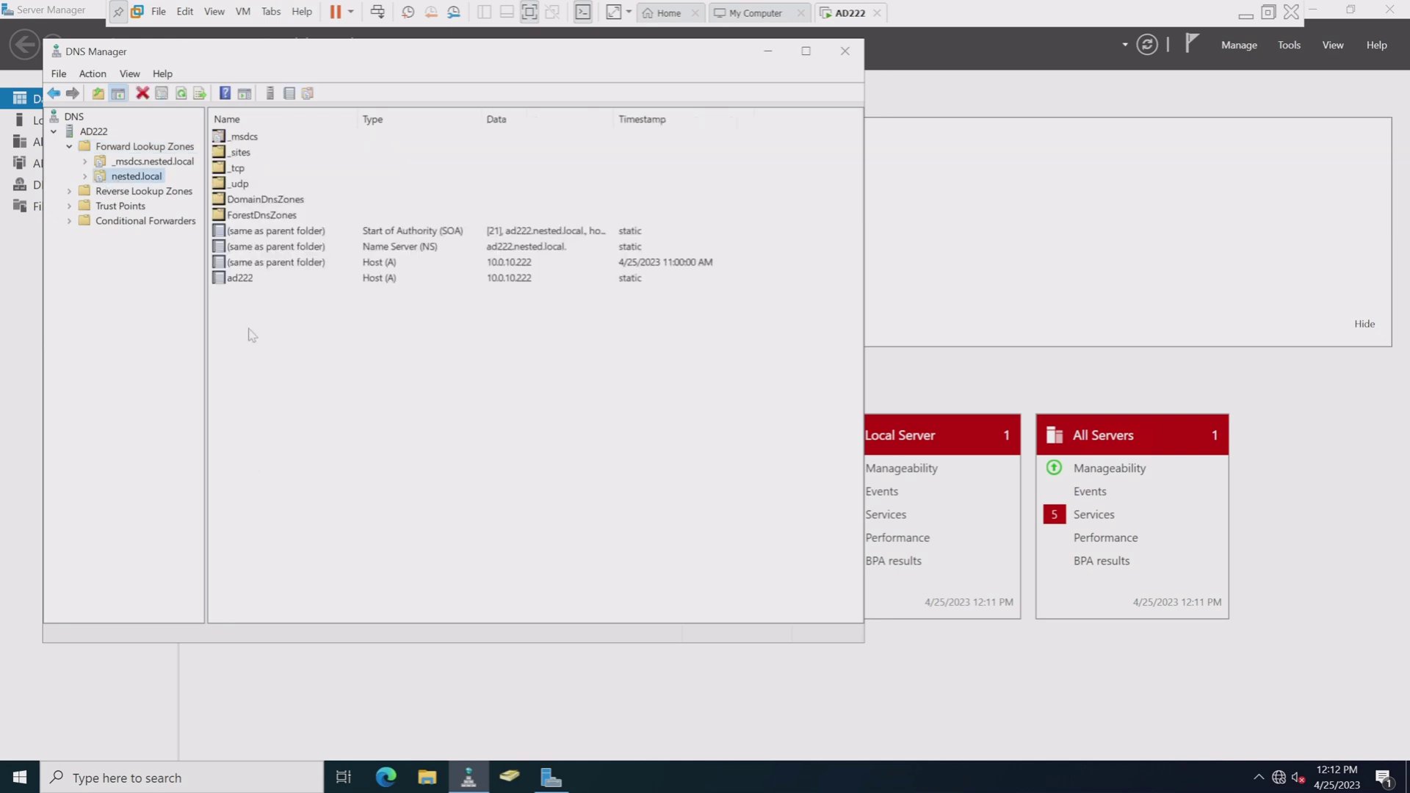
{"action": "right_click", "coordinate": [153, 183]}
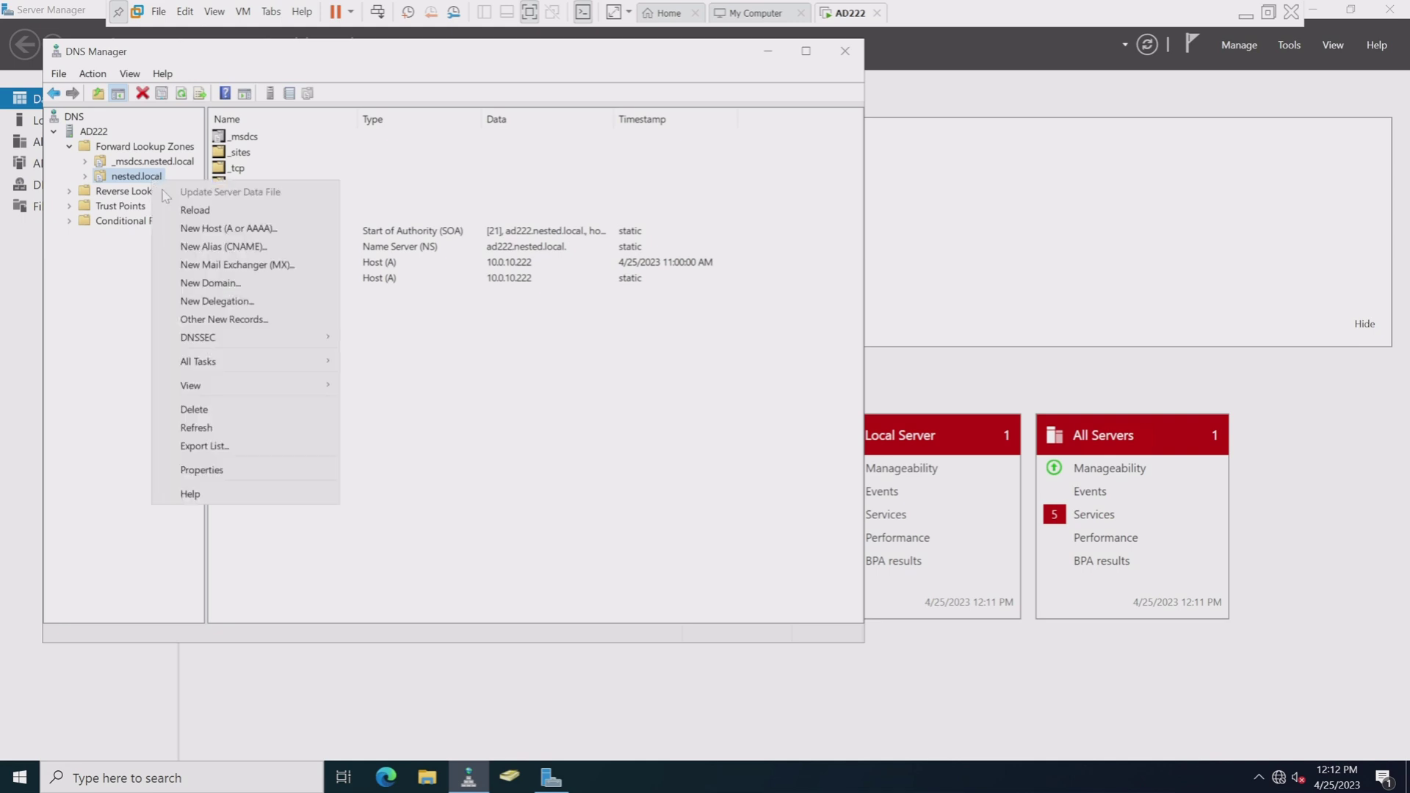
{"action": "left_click", "coordinate": [189, 225]}
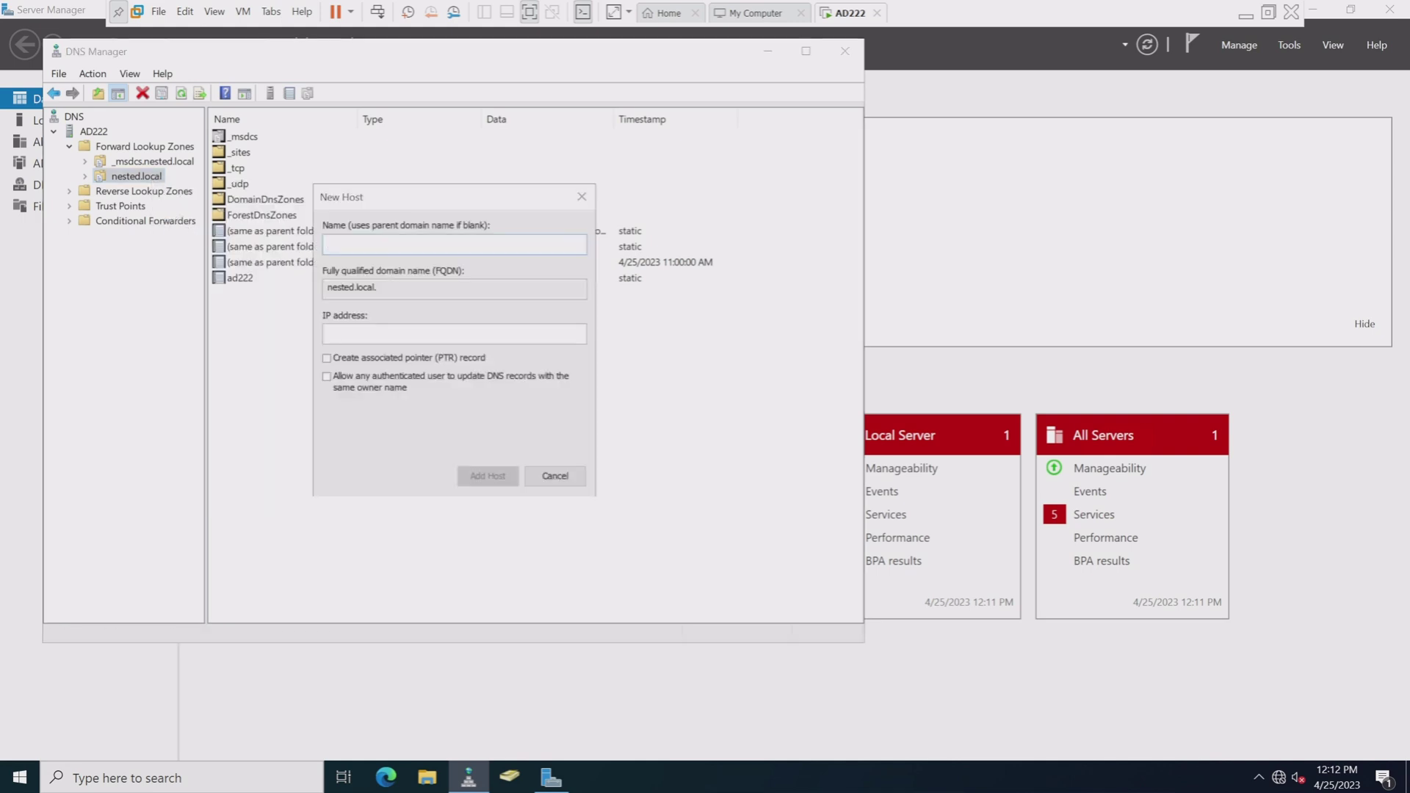
{"action": "type", "text": "ESA101"}
{"action": "left_click", "coordinate": [328, 333]}
{"action": "type", "text": "10.0.10.10"}
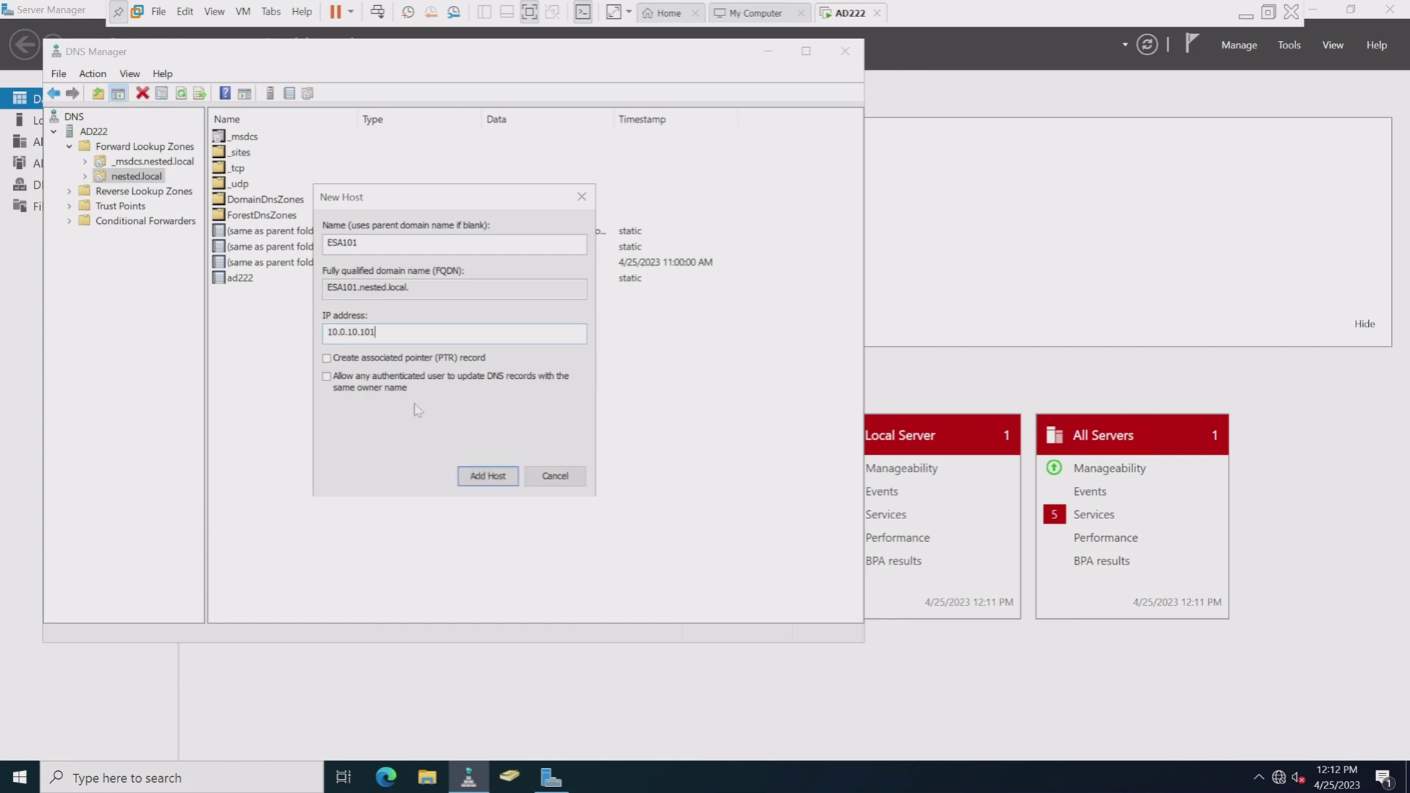
{"action": "left_click", "coordinate": [486, 477]}
{"action": "left_click", "coordinate": [817, 510]}
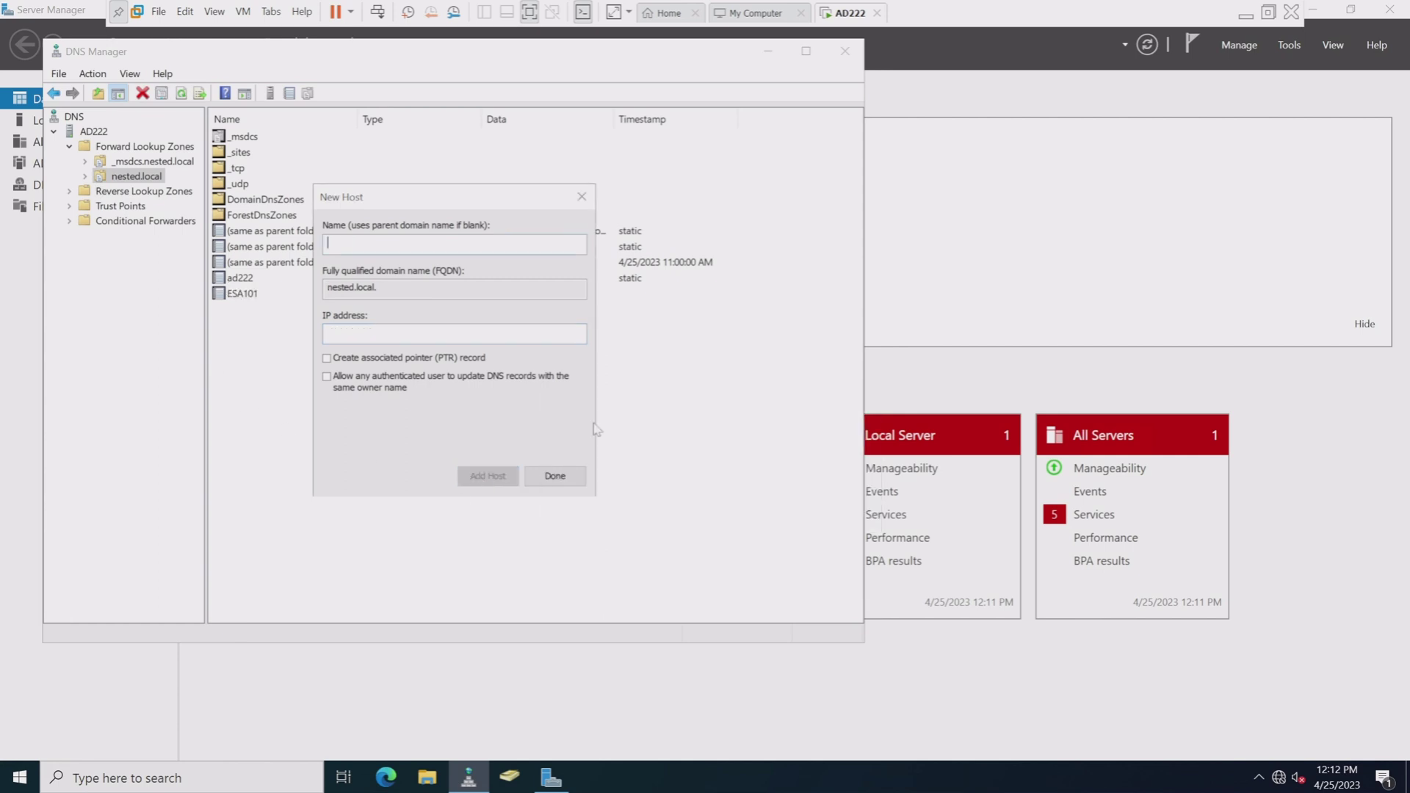
Add host record VCSA223 with IP address 10.0.10.223 to the nested.local zone.
{"action": "type", "text": "VCSA223"}
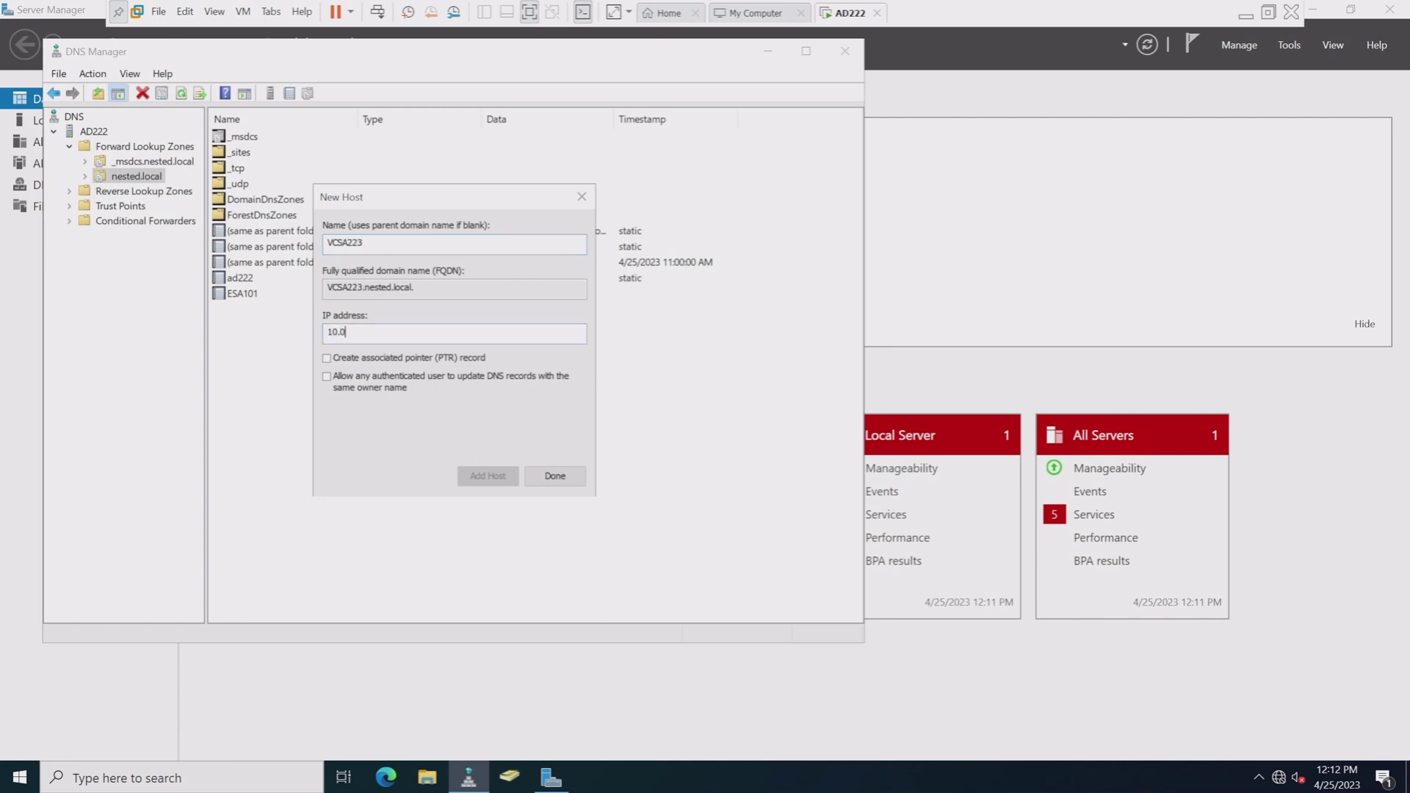
{"action": "type", "text": "10.0.10.22"}
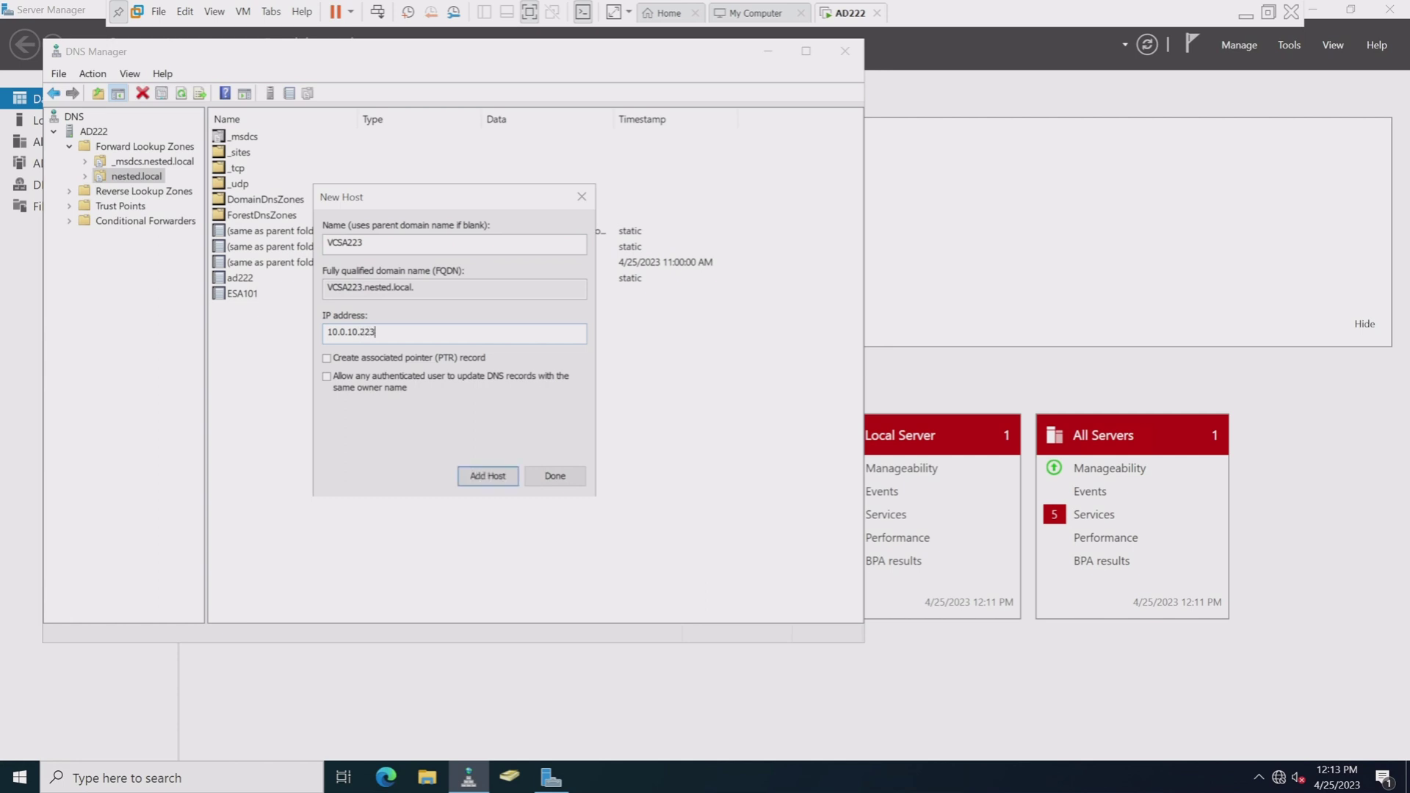
{"action": "type", "text": "3"}
{"action": "key", "text": "Return"}
{"action": "left_click", "coordinate": [807, 517]}
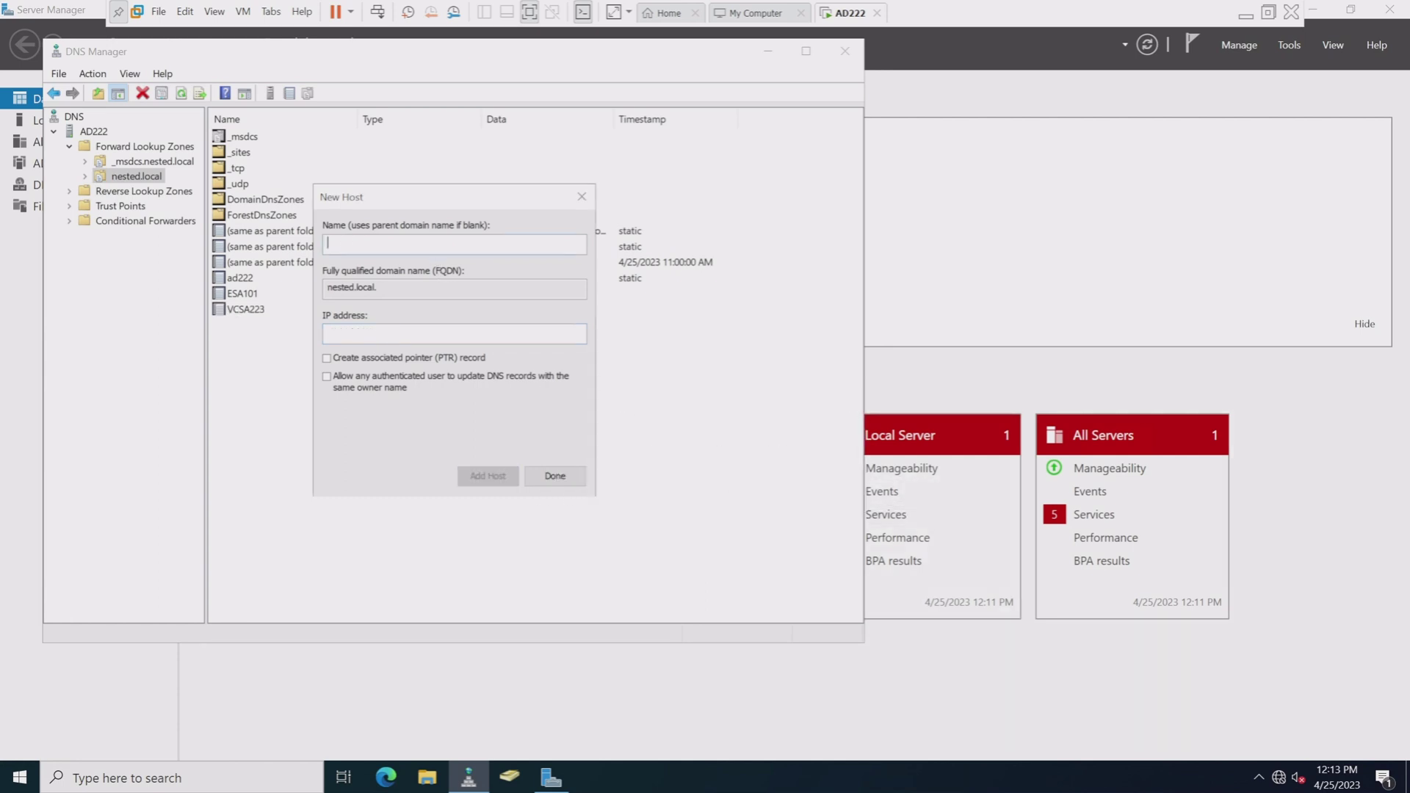
Add host record ESA102 with IP address 10.0.10.102 to the nested.local zone.
{"action": "type", "text": "ESZ102"}
{"action": "left_click", "coordinate": [342, 243]}
{"action": "key", "text": "BackSpace"}
{"action": "type", "text": "A"}
{"action": "type", "text": "102"}
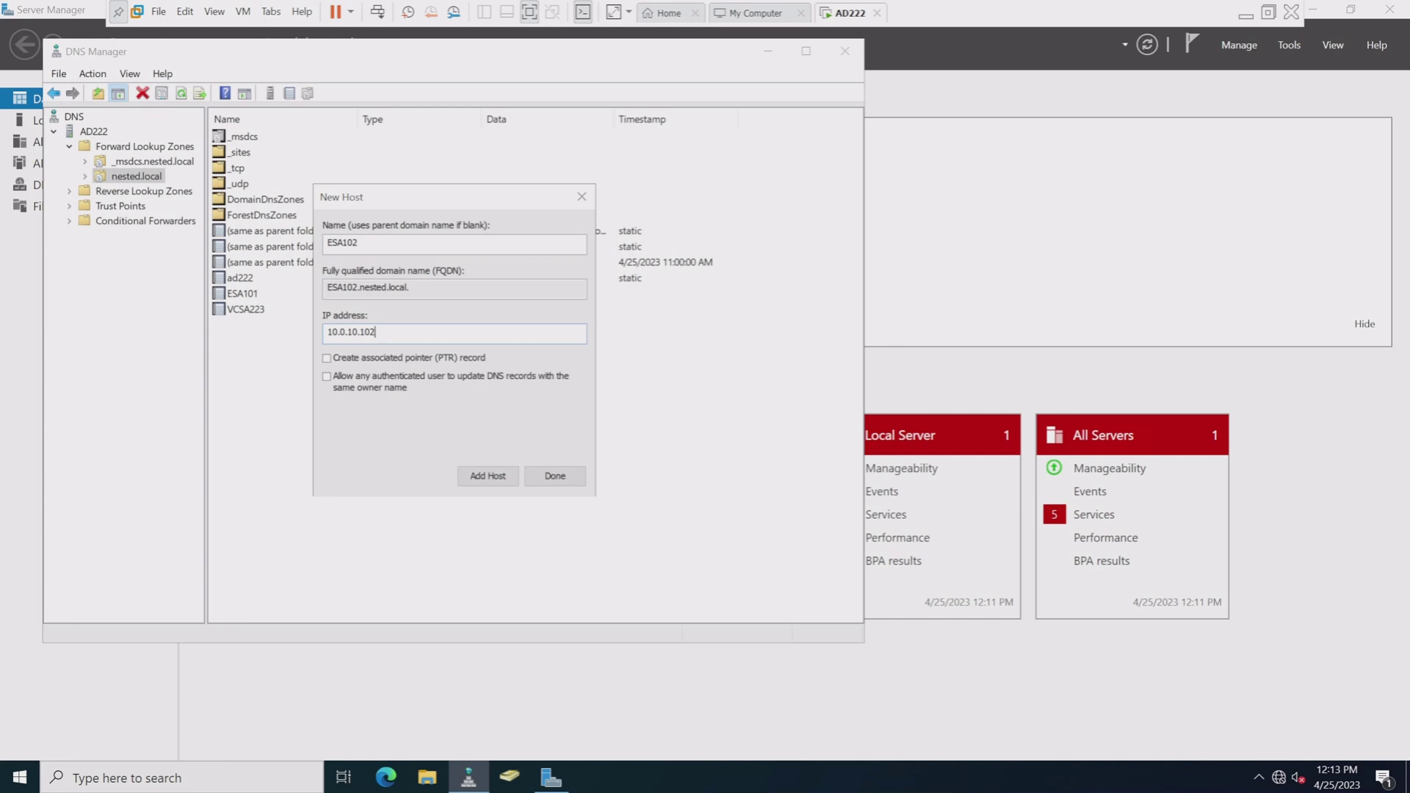
{"action": "left_click", "coordinate": [488, 476]}
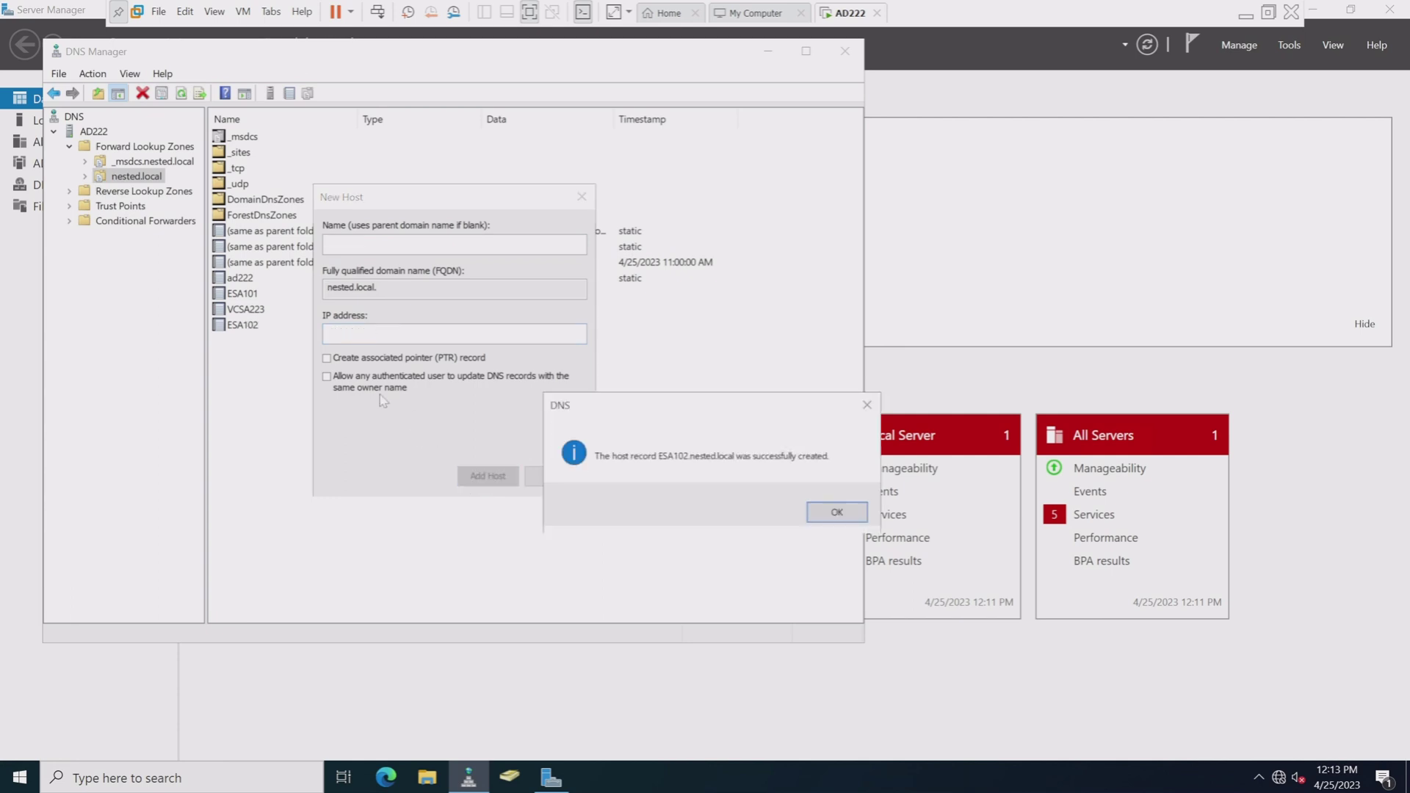
{"action": "left_click", "coordinate": [837, 515]}
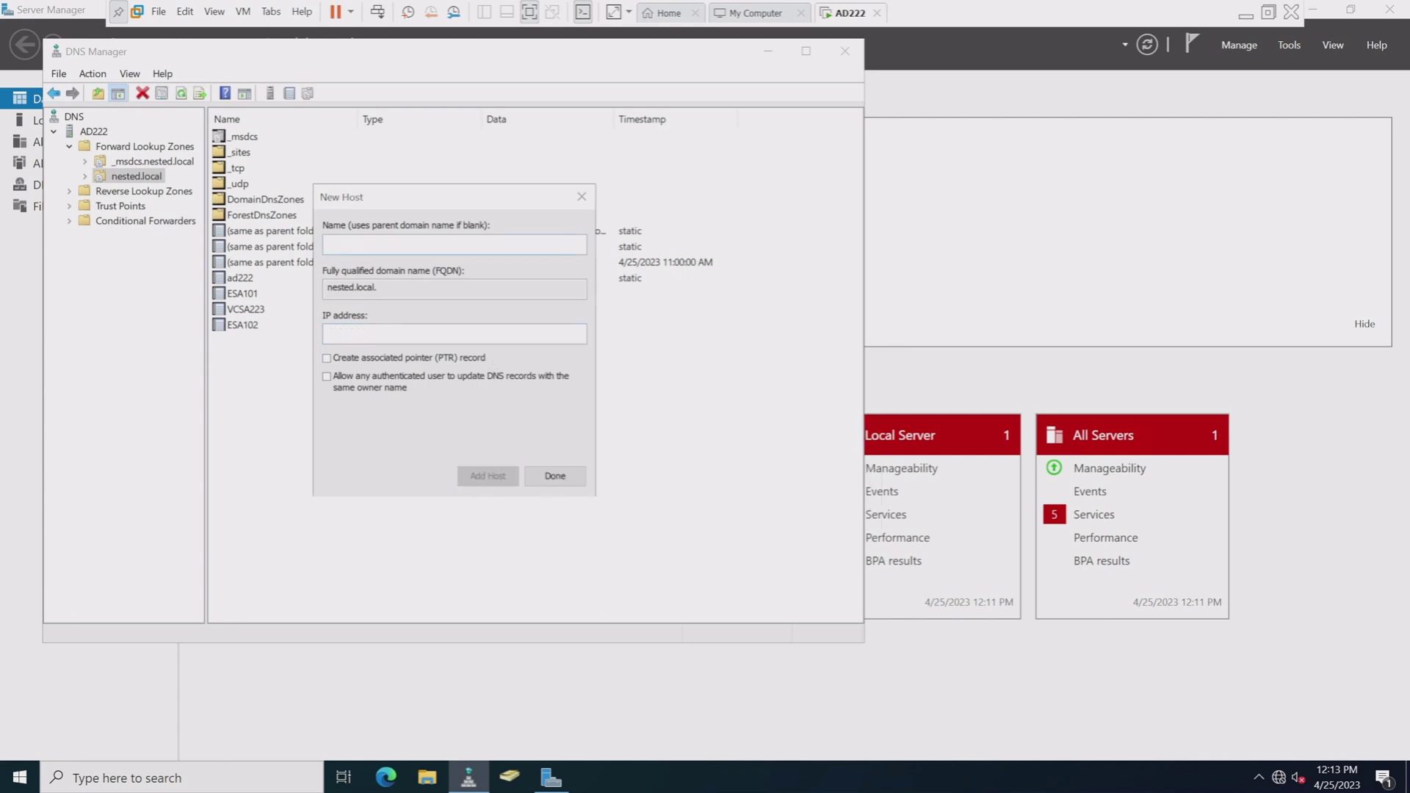
Add host record ESA103 with IP address 10.0.10.103 to the nested.local zone and finish adding hosts.
{"action": "type", "text": "ESA103"}
{"action": "type", "text": "10.0"}
{"action": "type", "text": ".10.103"}
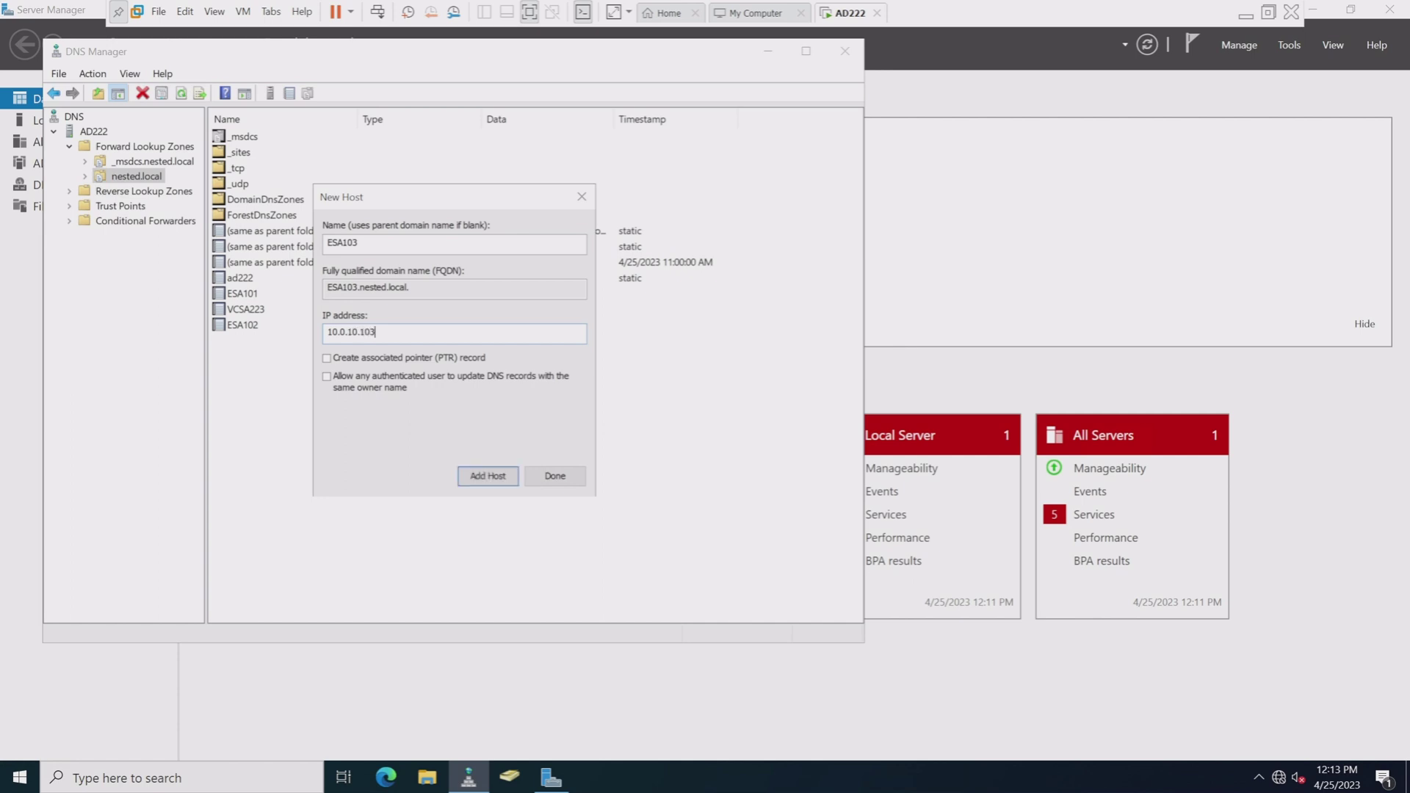
{"action": "left_click", "coordinate": [494, 477]}
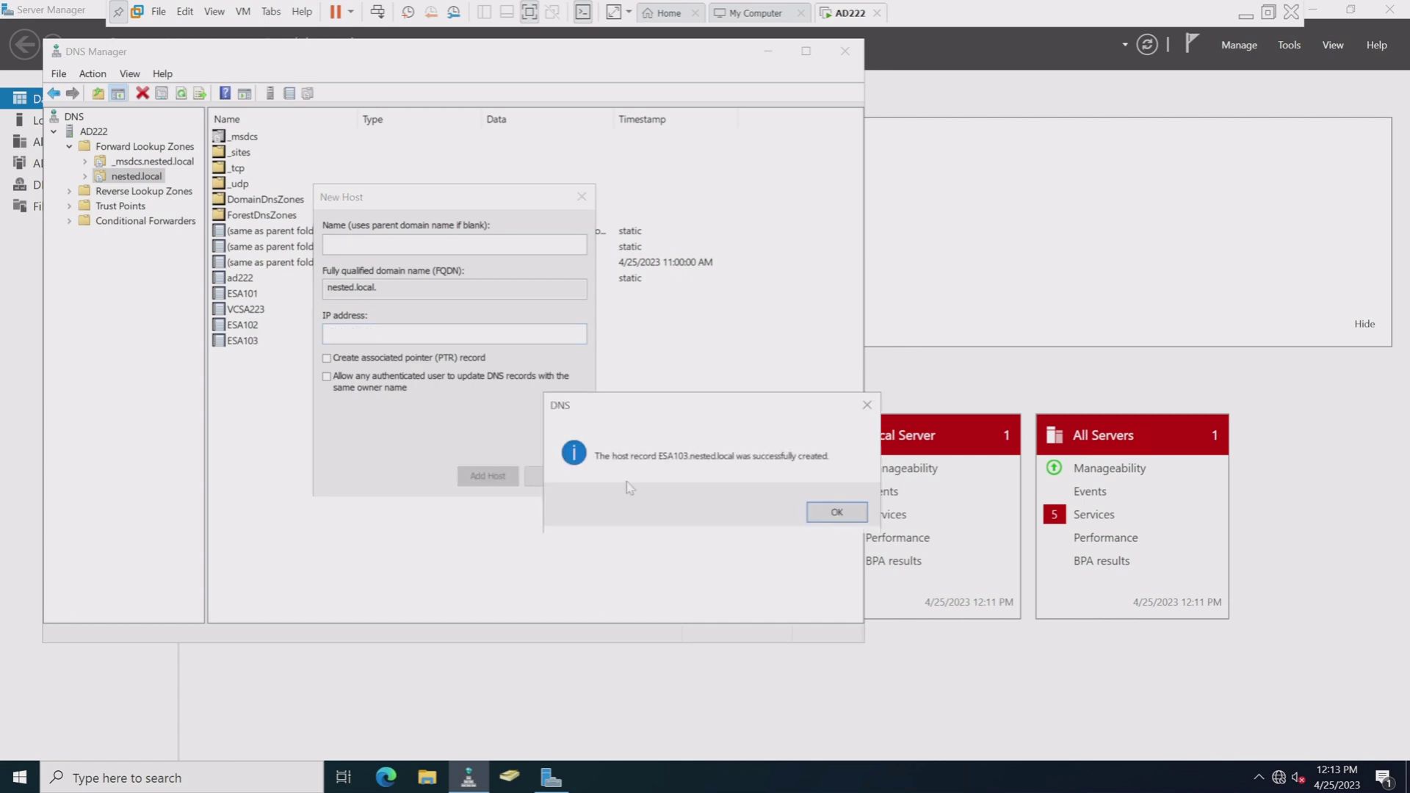
{"action": "left_click", "coordinate": [835, 511]}
{"action": "left_click", "coordinate": [555, 476]}
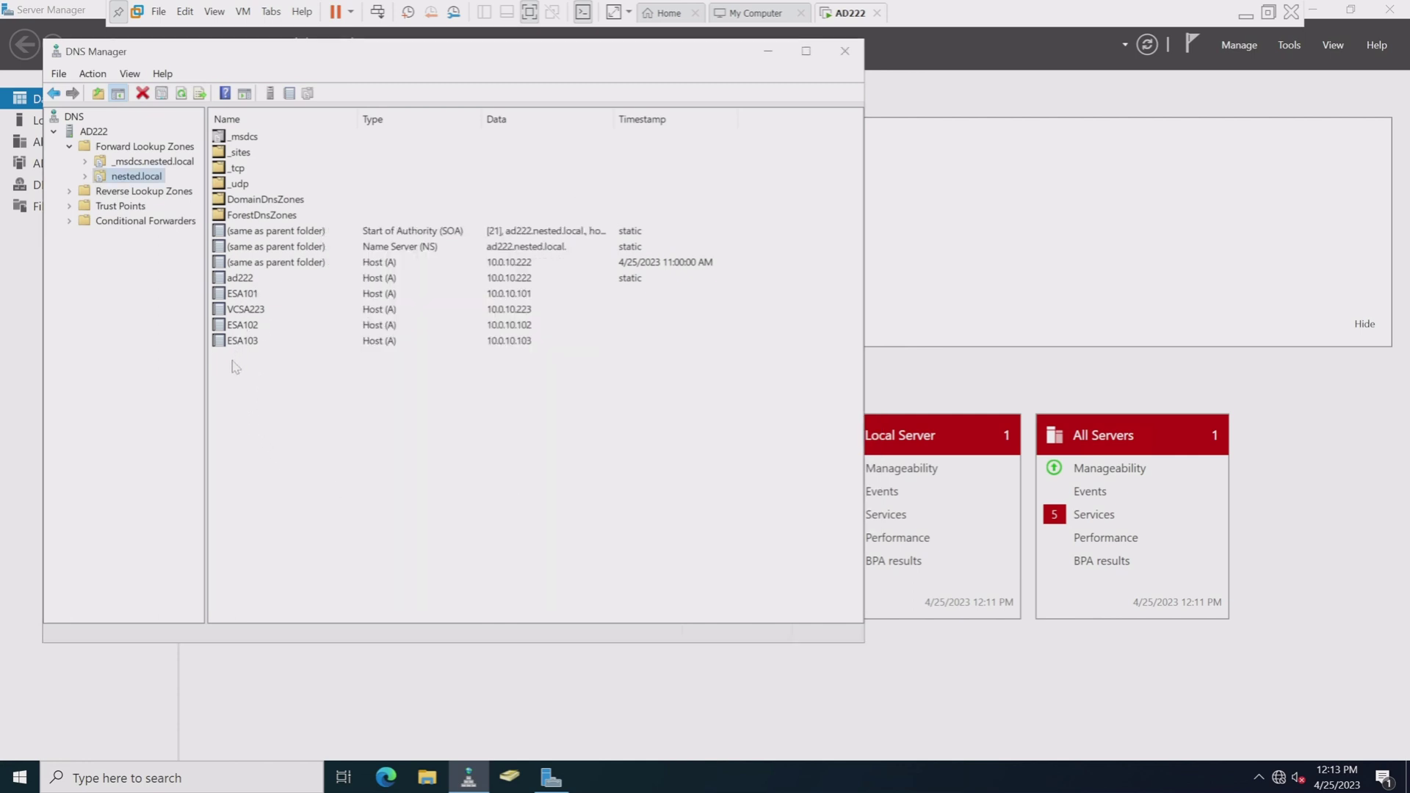
Review the ad222 and VCSA223 host records in the nested.local zone and close DNS Manager.
{"action": "left_click", "coordinate": [219, 282]}
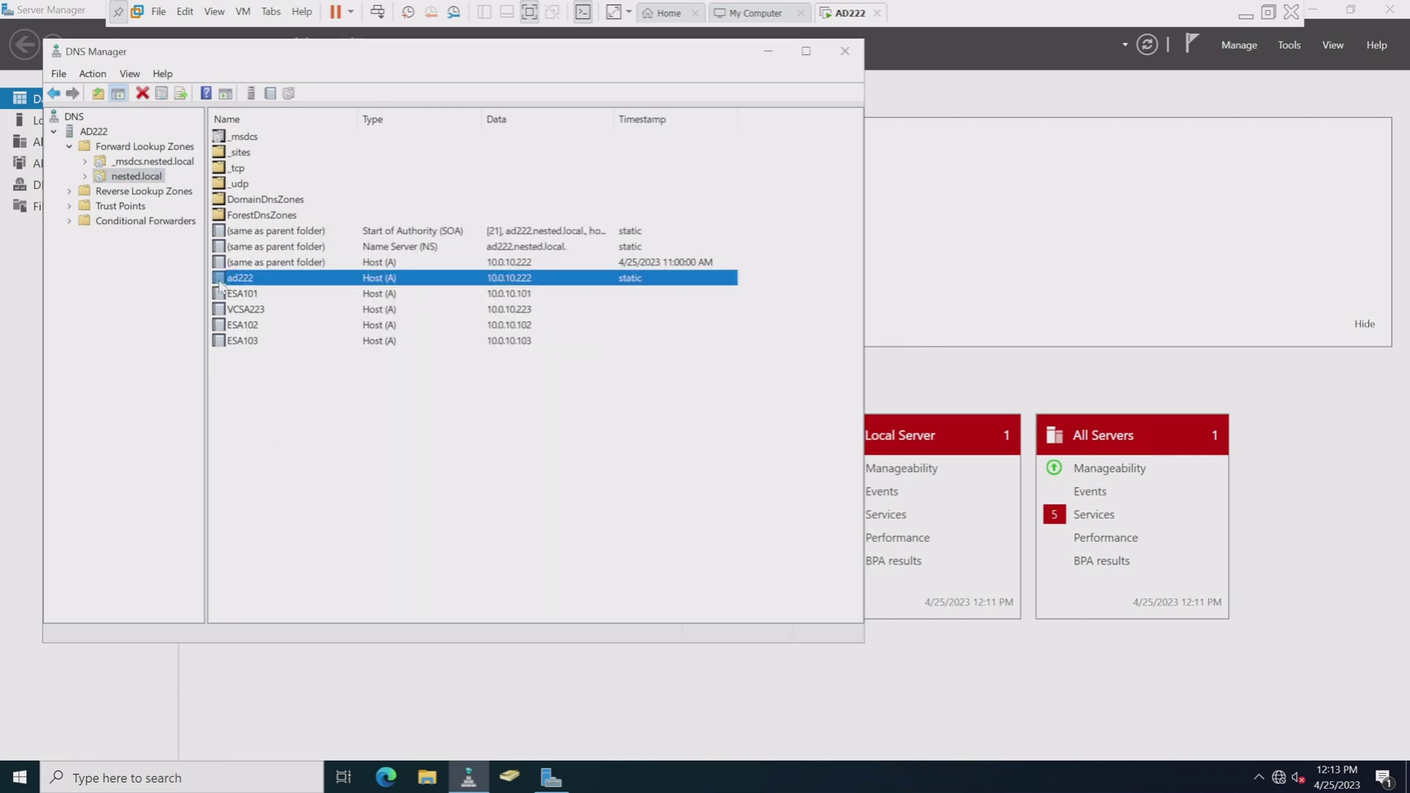
{"action": "left_click", "coordinate": [220, 309]}
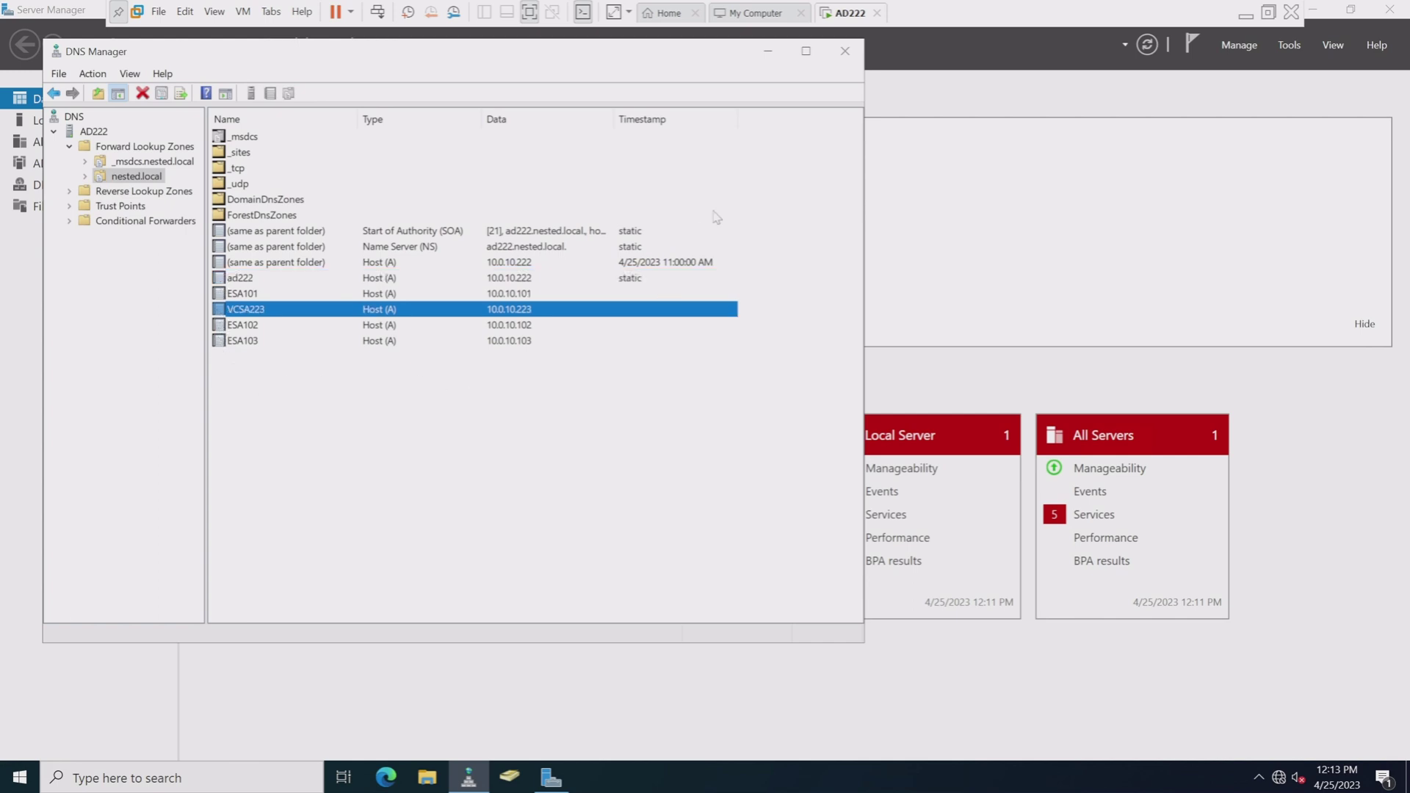
{"action": "left_click", "coordinate": [846, 53]}
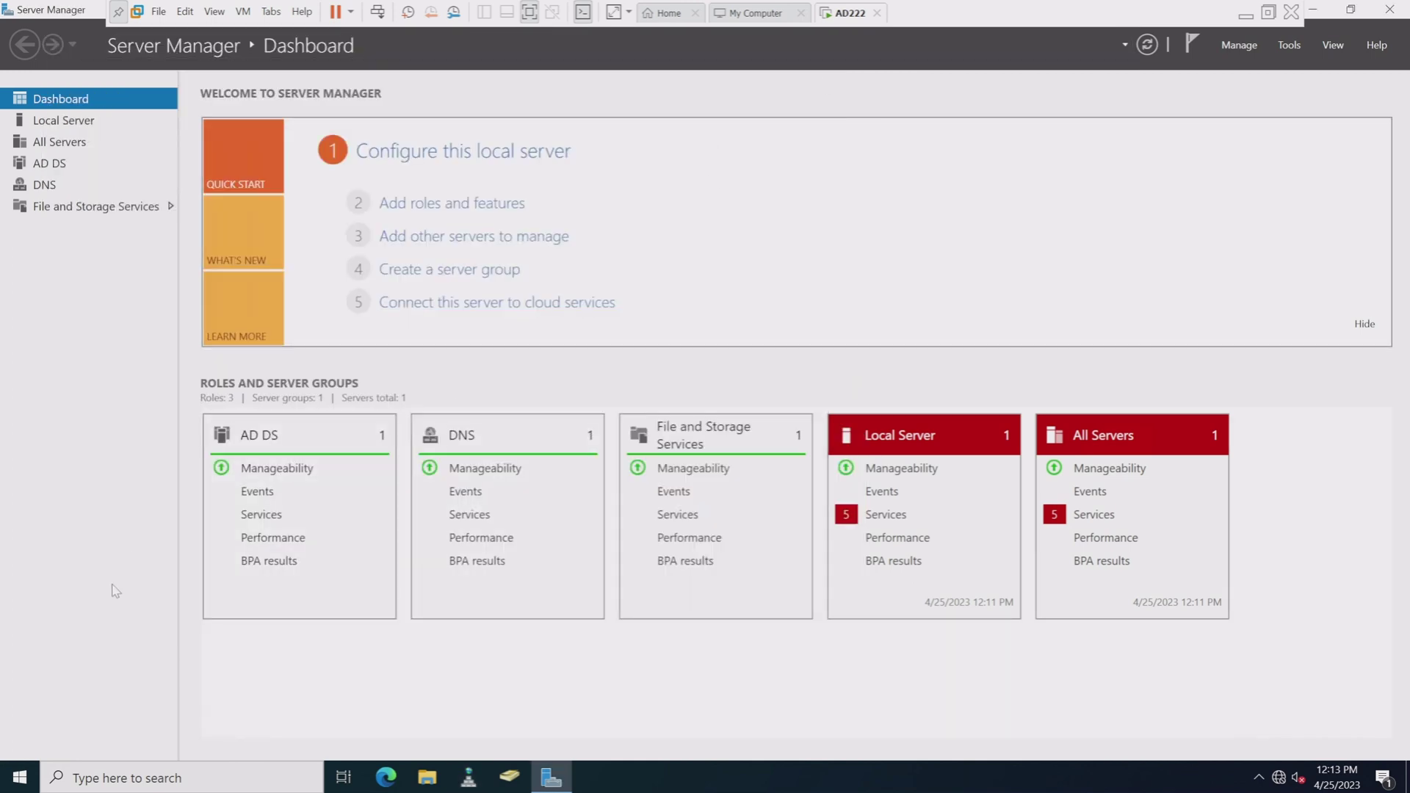
Start a role-based installation on AD222.nested.local and select the DHCP Server role with its management tools.
{"action": "left_click", "coordinate": [437, 204]}
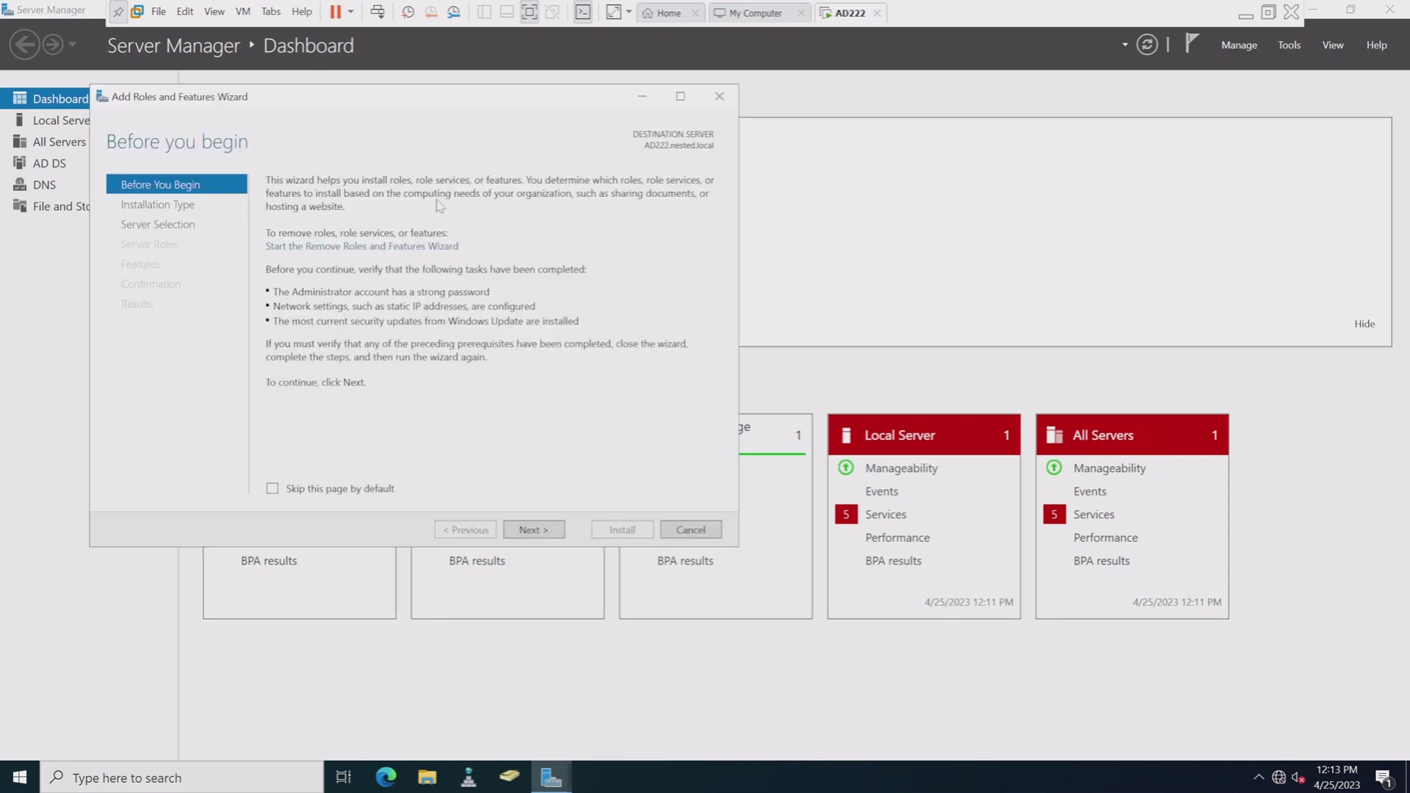
{"action": "left_click", "coordinate": [529, 533]}
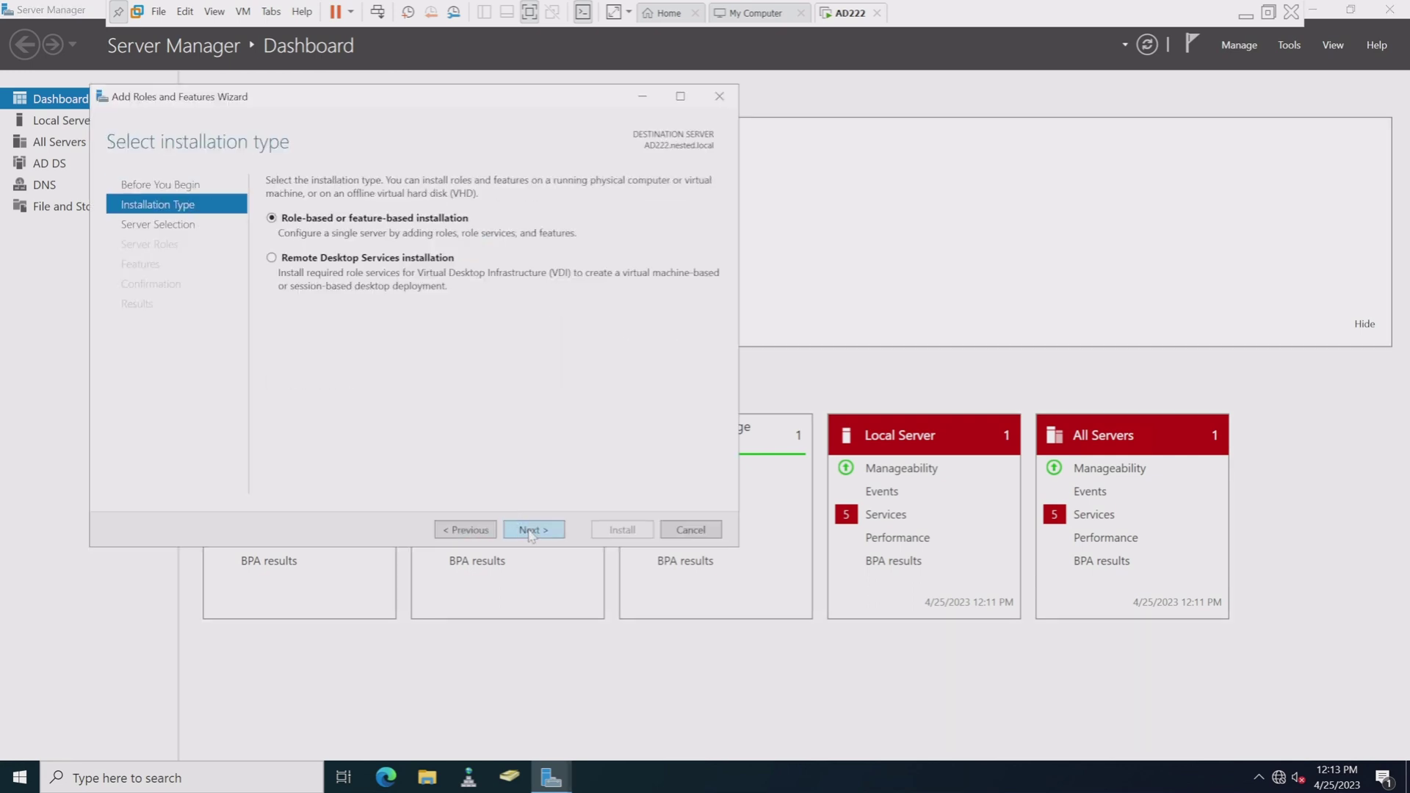
{"action": "left_click", "coordinate": [530, 532]}
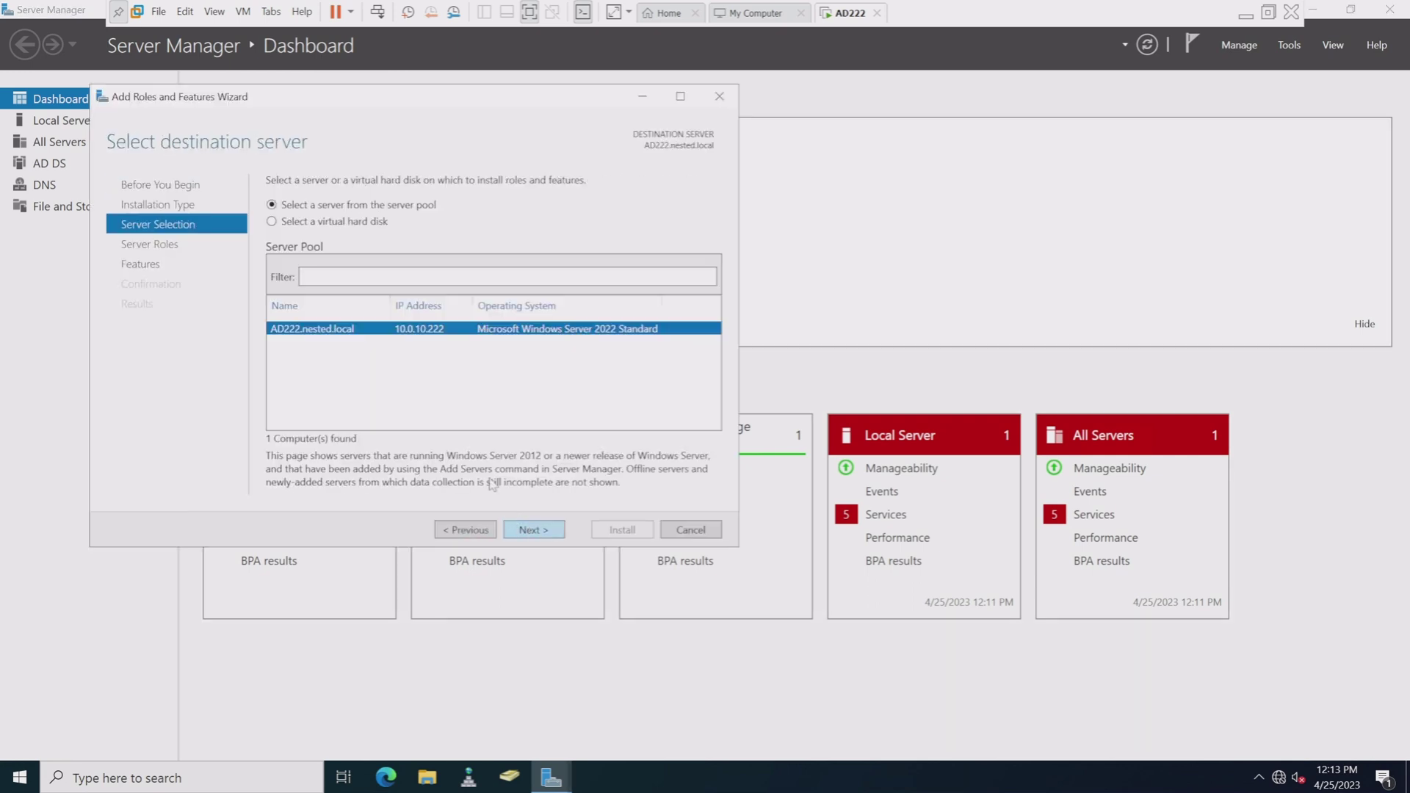
{"action": "left_click", "coordinate": [532, 531]}
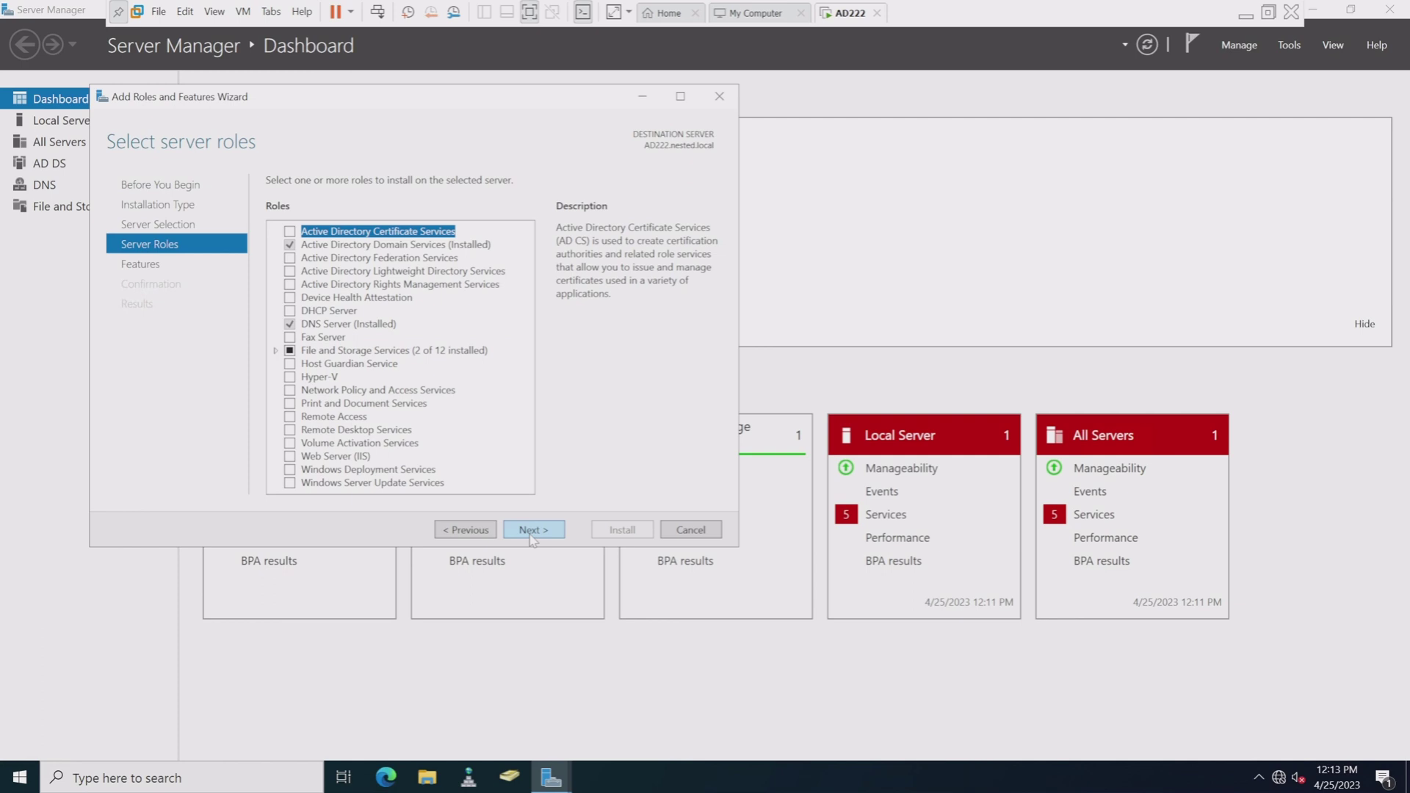
{"action": "left_click", "coordinate": [290, 311]}
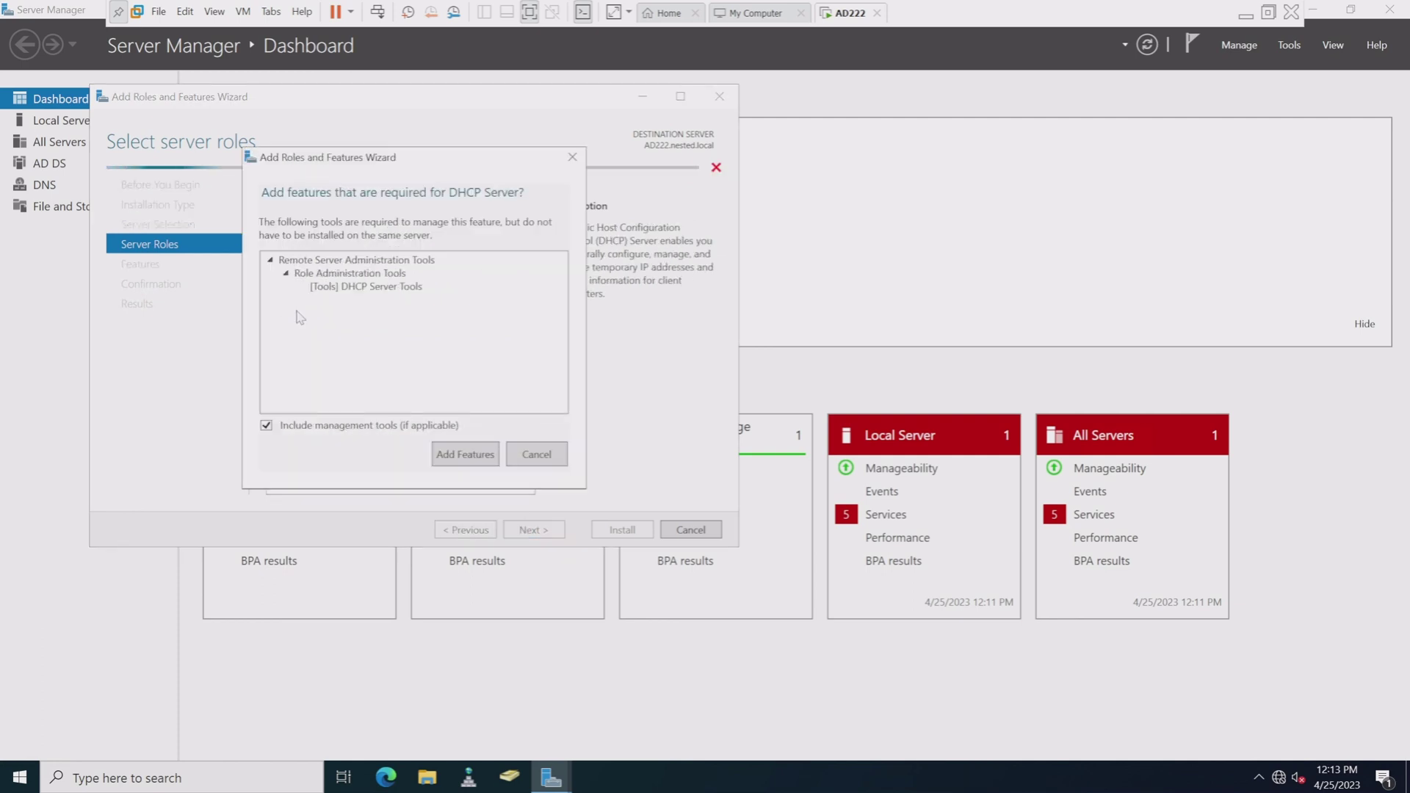
{"action": "left_click", "coordinate": [451, 455]}
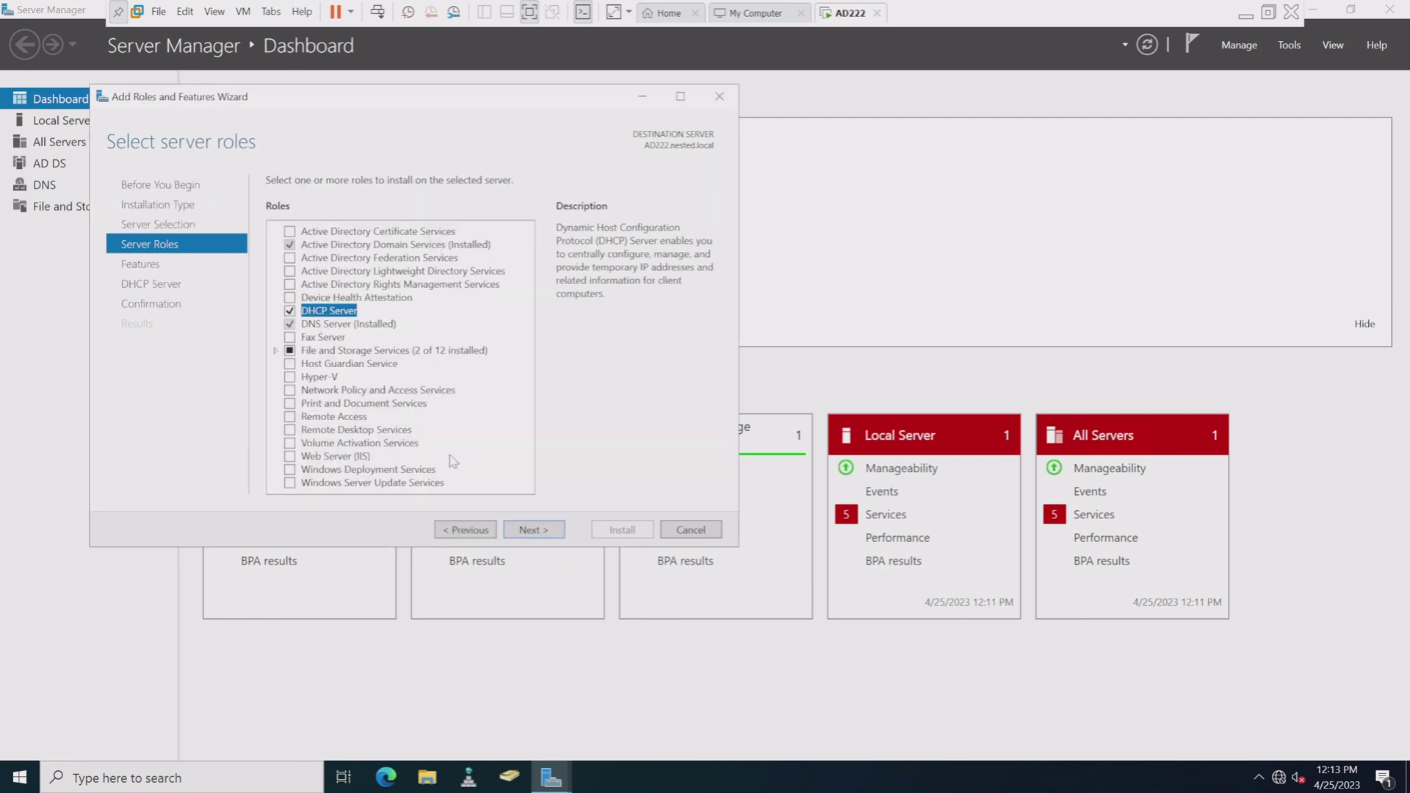
Keep the default features, allow automatic restart of the destination server, install DHCP Server, and close the wizard.
{"action": "left_click", "coordinate": [532, 531]}
{"action": "left_click", "coordinate": [533, 532]}
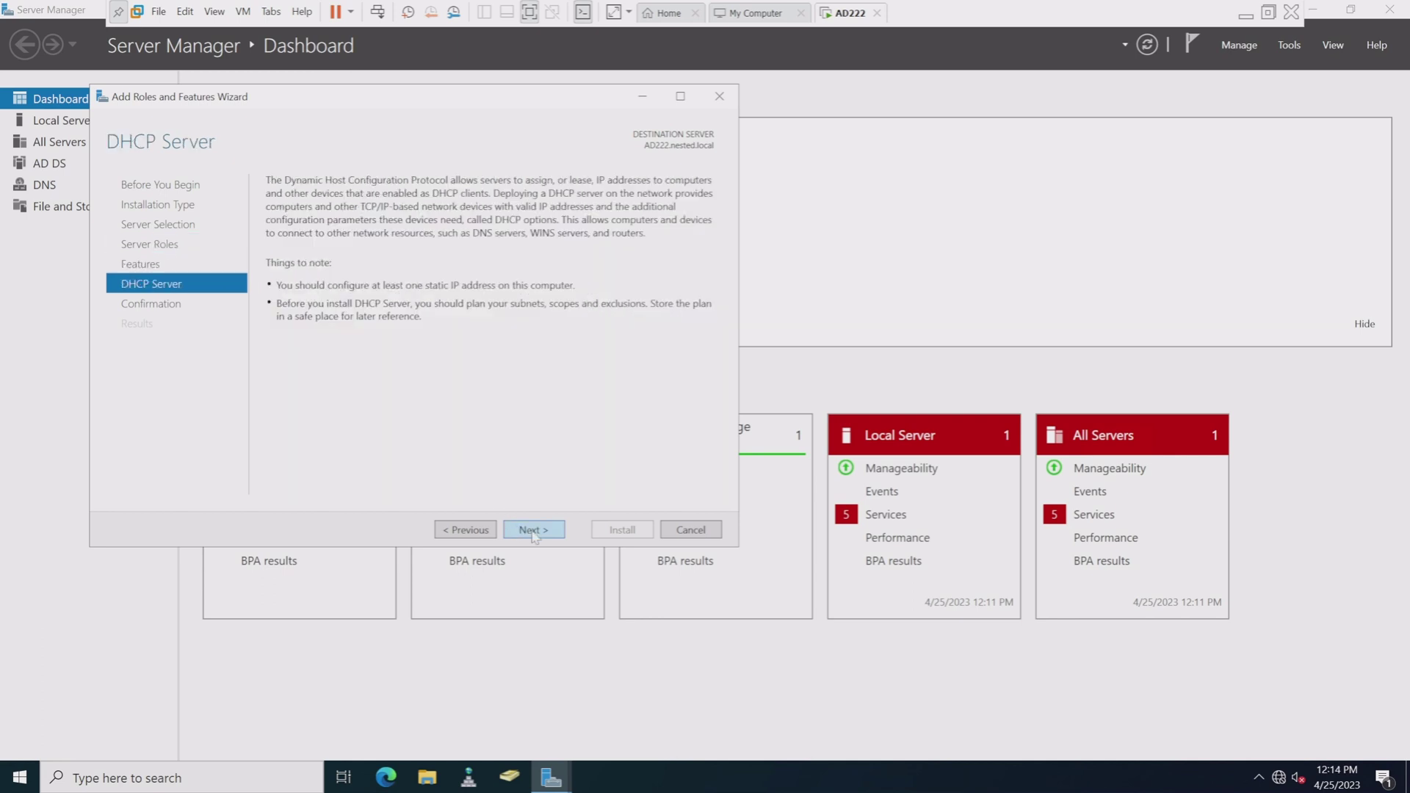
{"action": "left_click", "coordinate": [533, 532]}
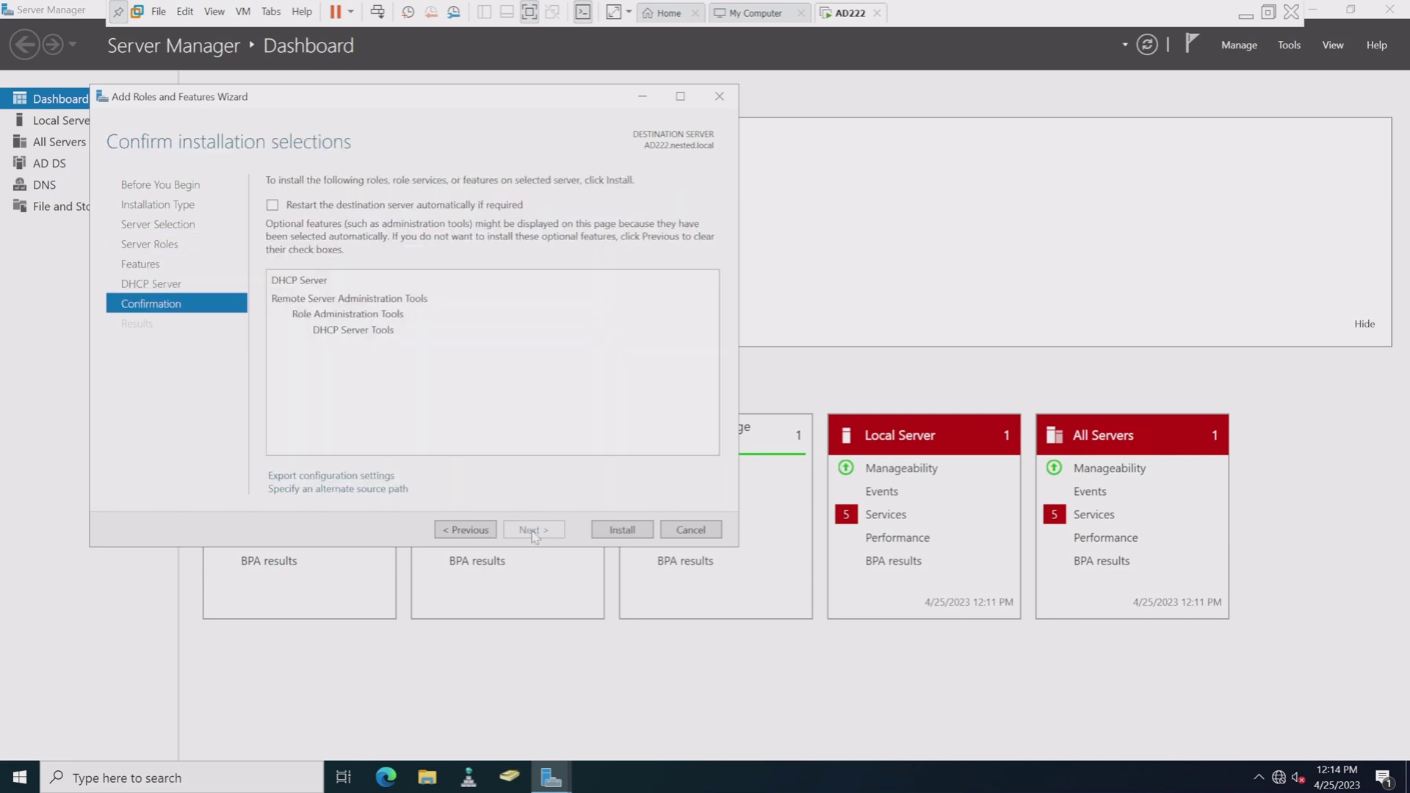
{"action": "left_click", "coordinate": [272, 204]}
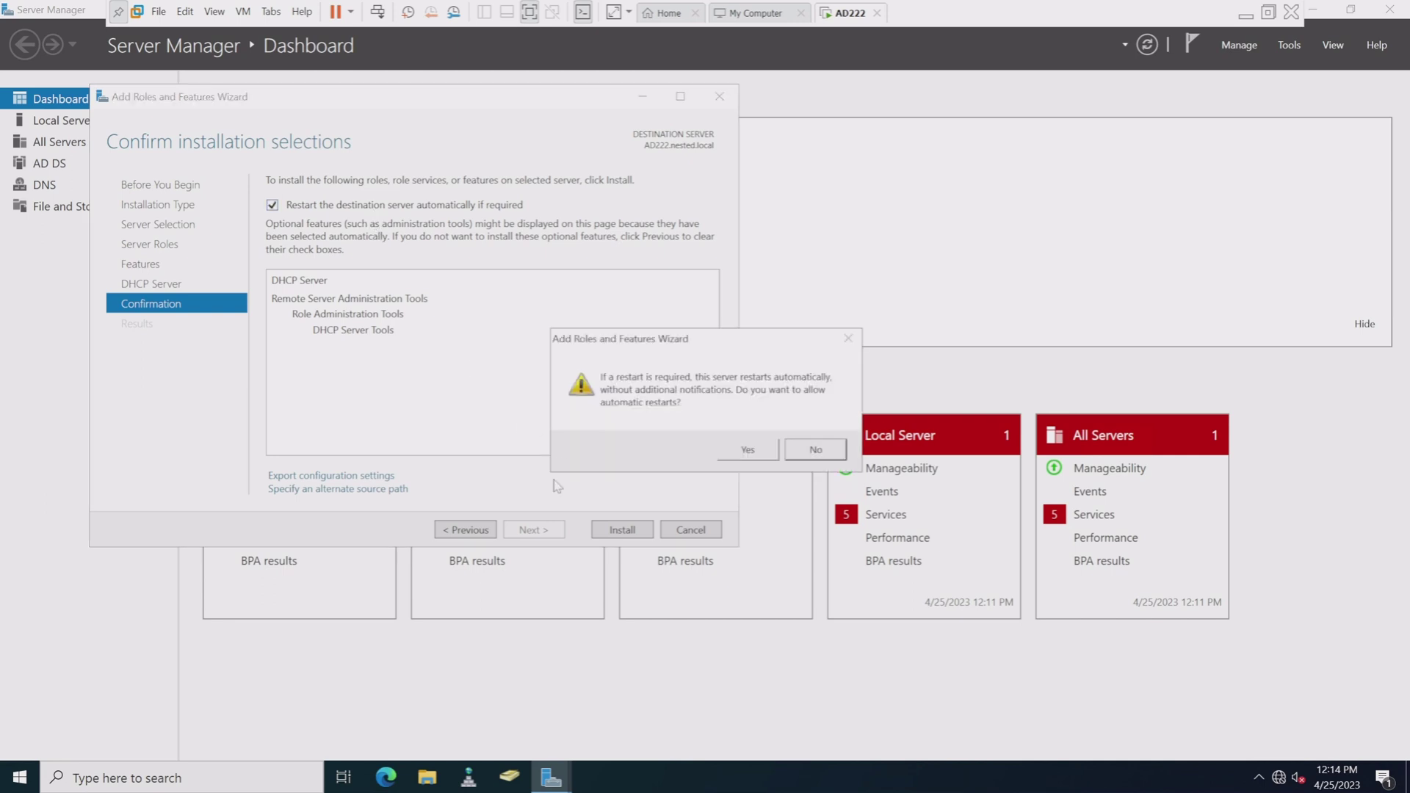
{"action": "left_click", "coordinate": [748, 449]}
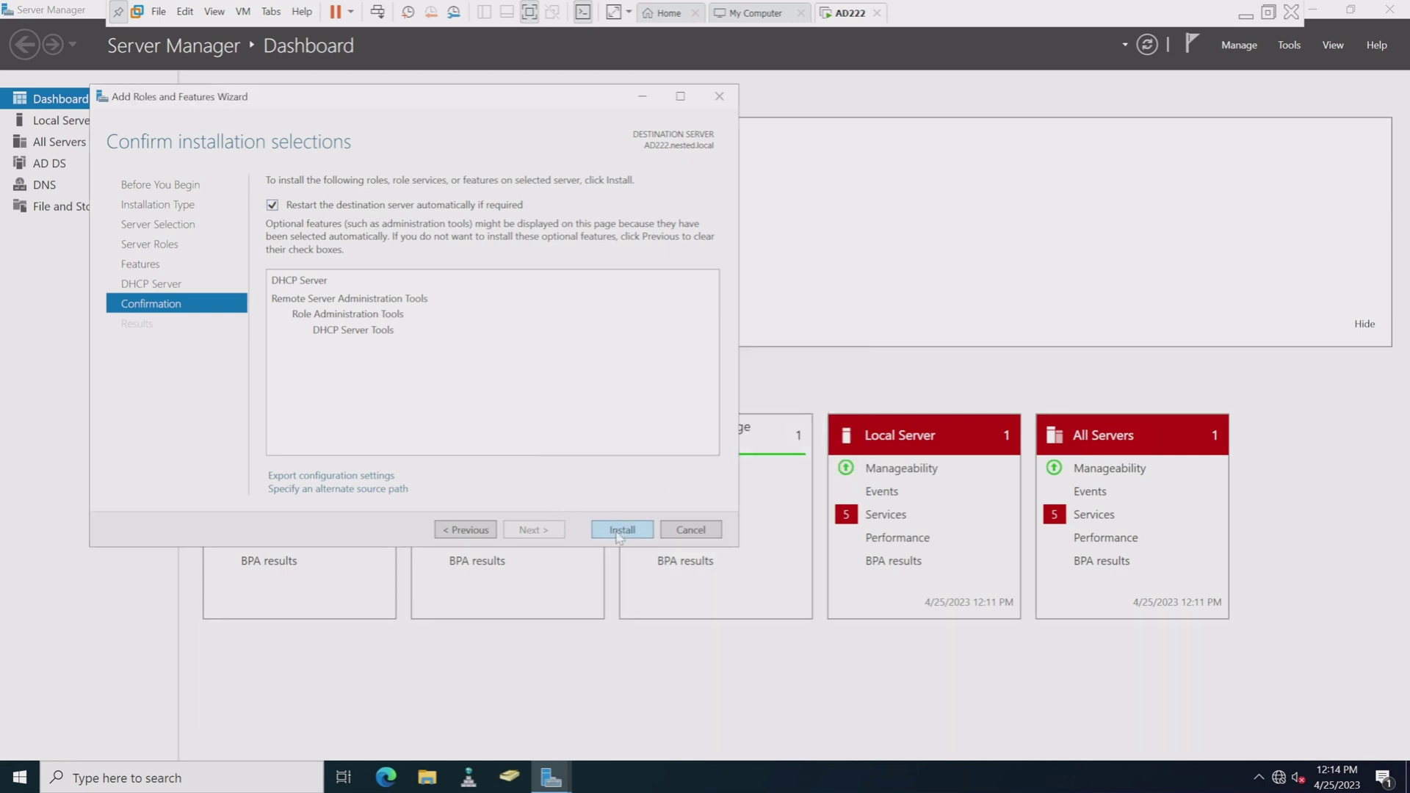
{"action": "left_click", "coordinate": [620, 531]}
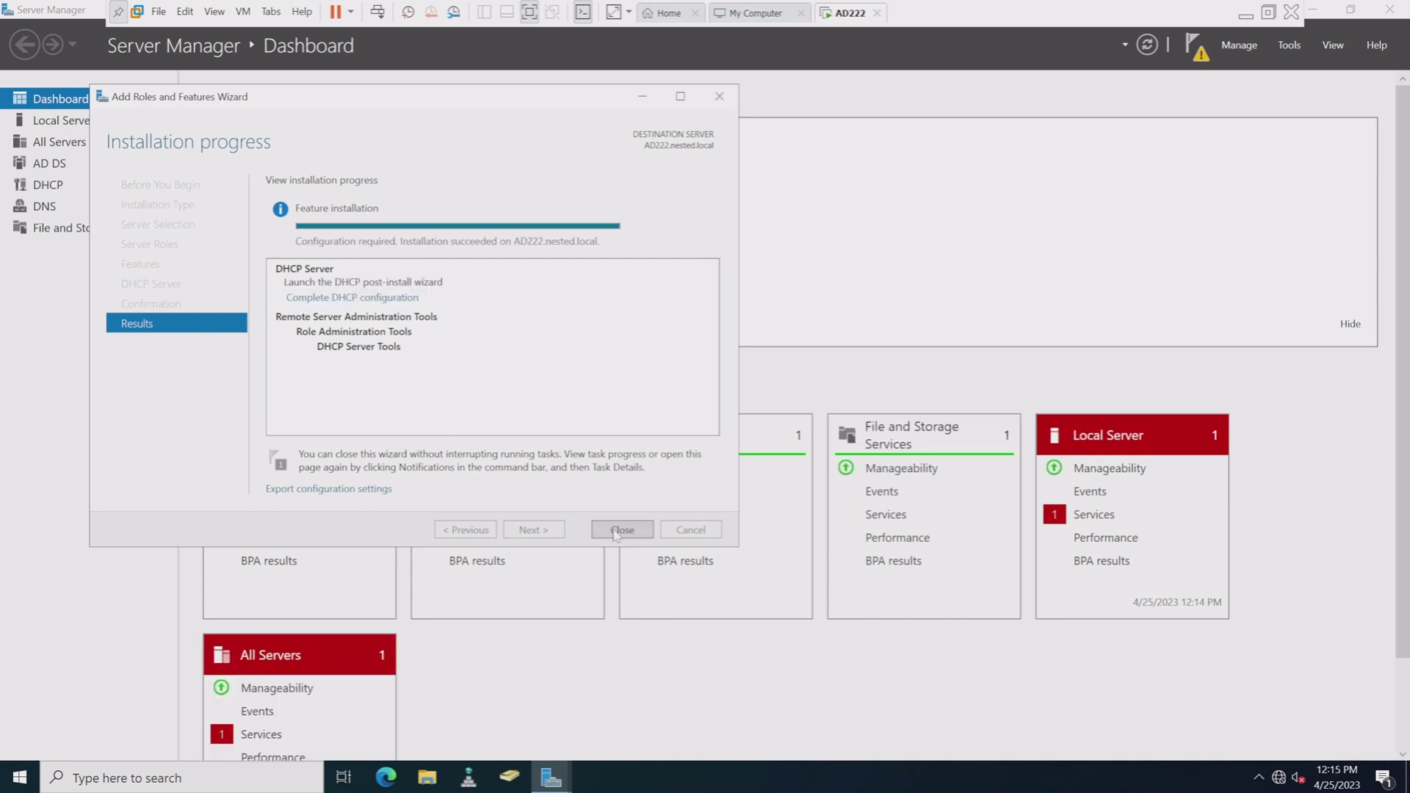
{"action": "left_click", "coordinate": [622, 531]}
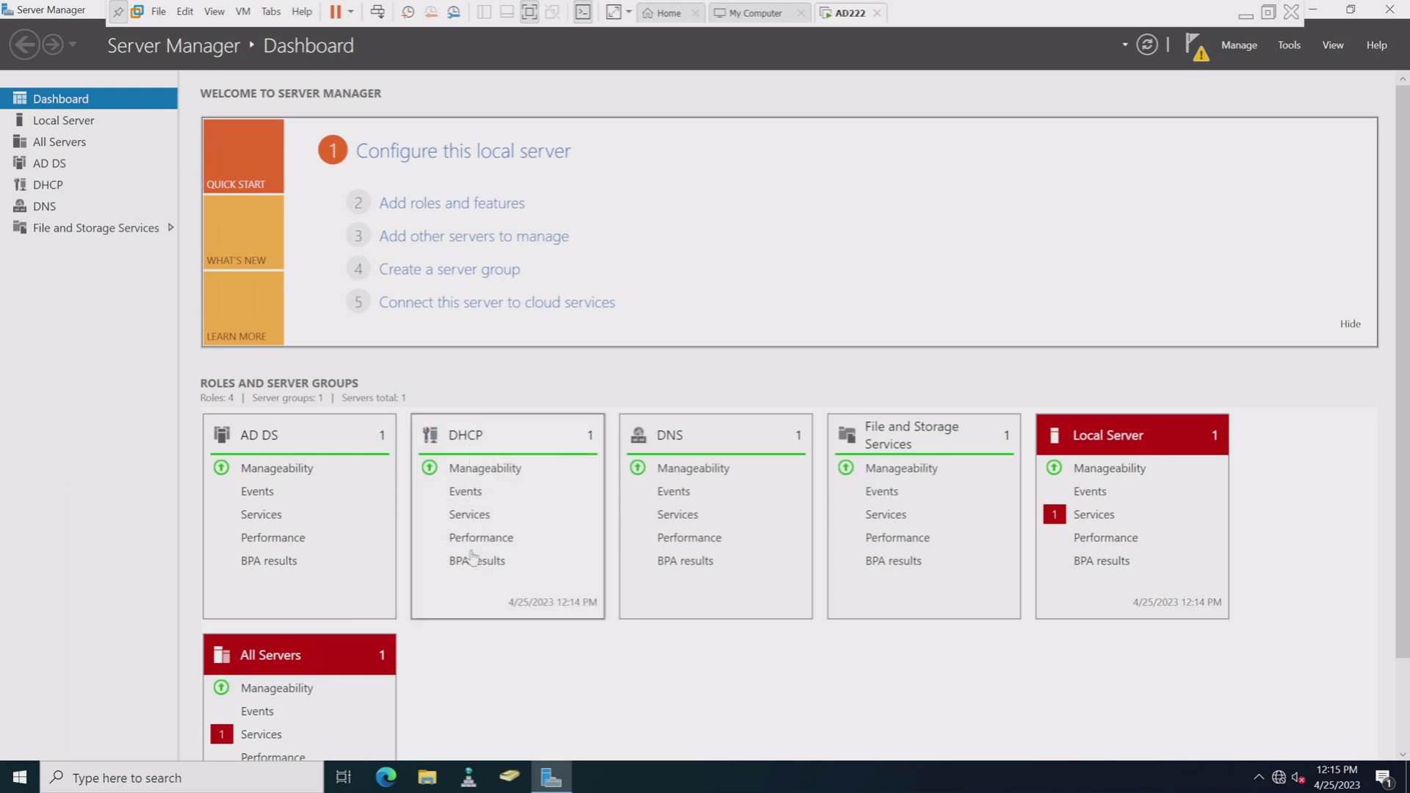
Find the DHCP console, pin it to the taskbar, and open it in a maximized window.
{"action": "left_click", "coordinate": [21, 780]}
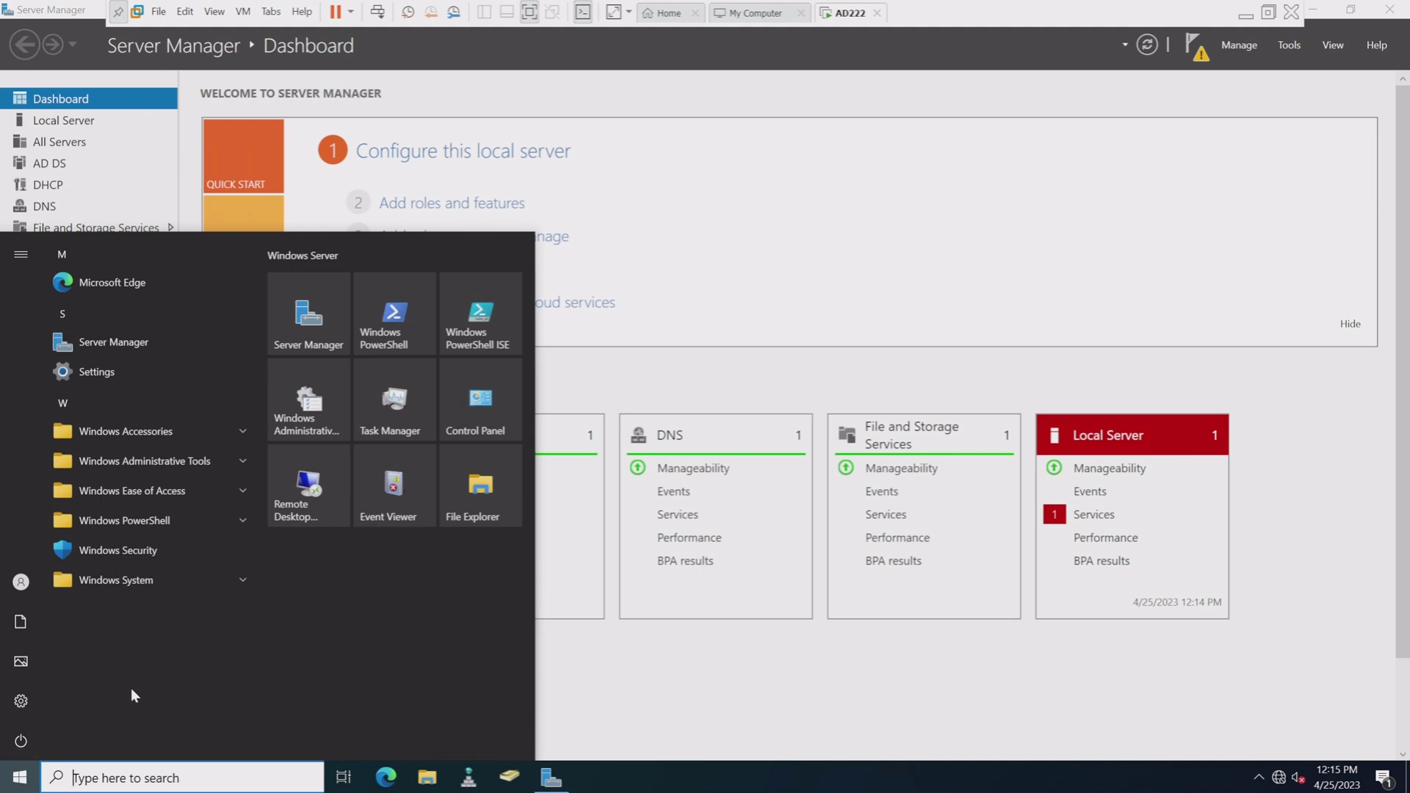
{"action": "mouse_move", "coordinate": [20, 661]}
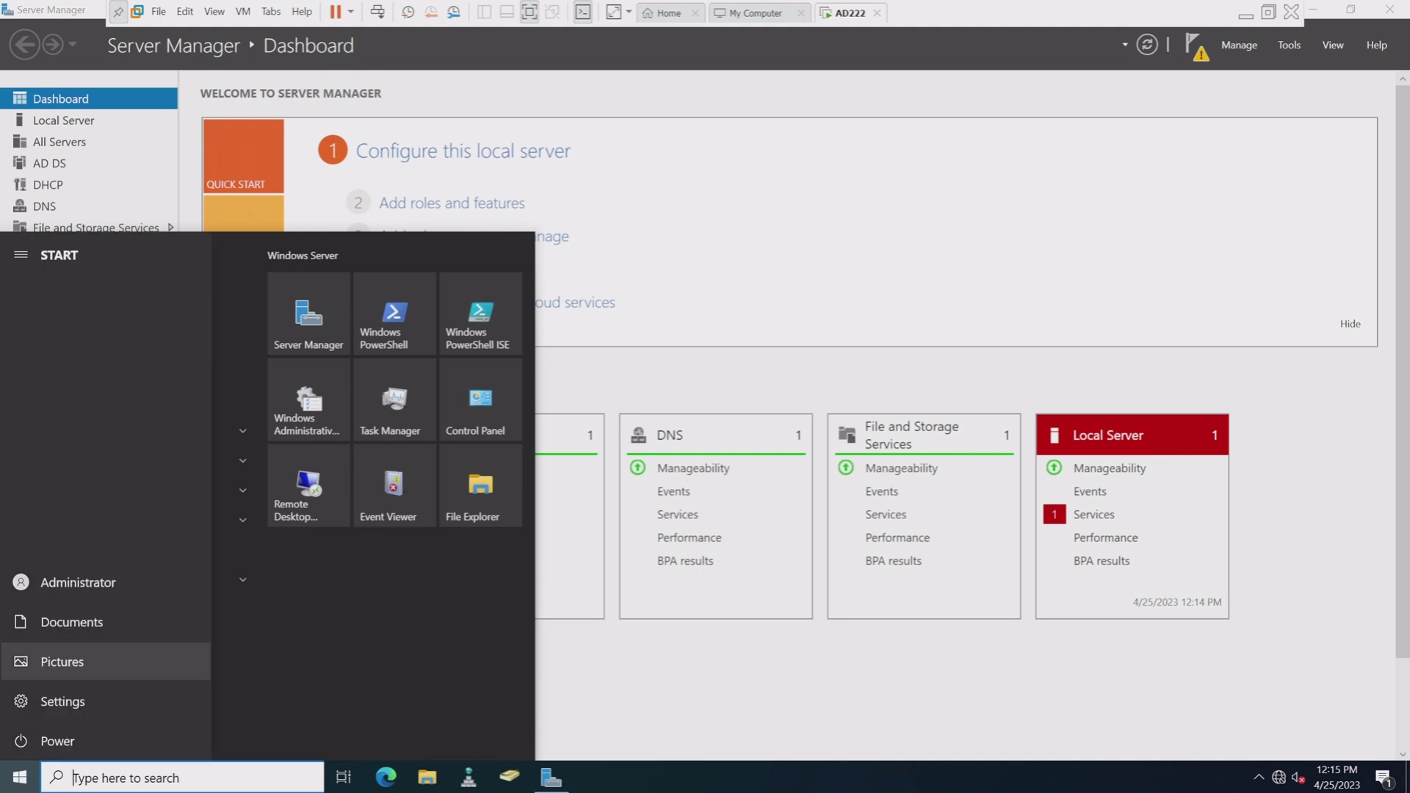
{"action": "left_click", "coordinate": [155, 779]}
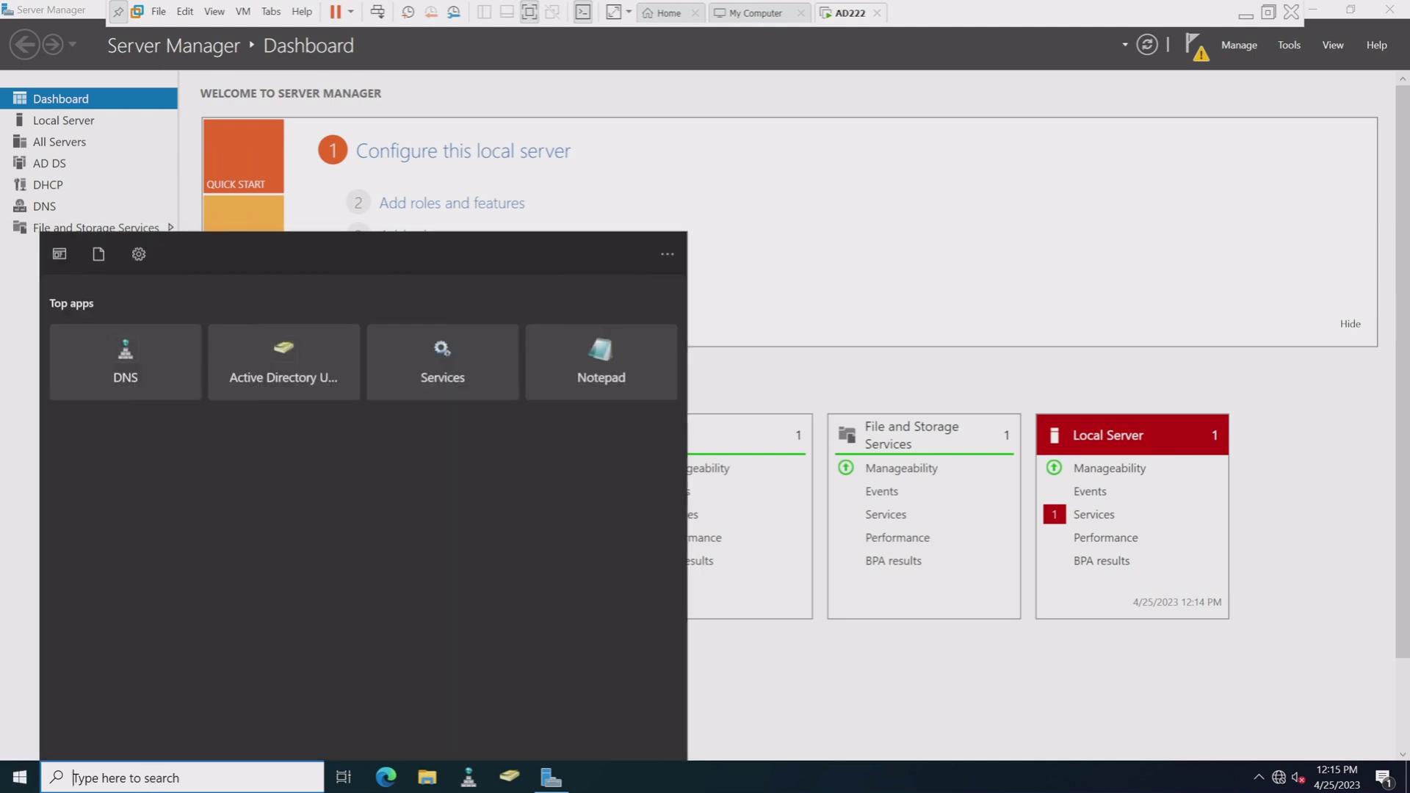
{"action": "type", "text": "dhcp"}
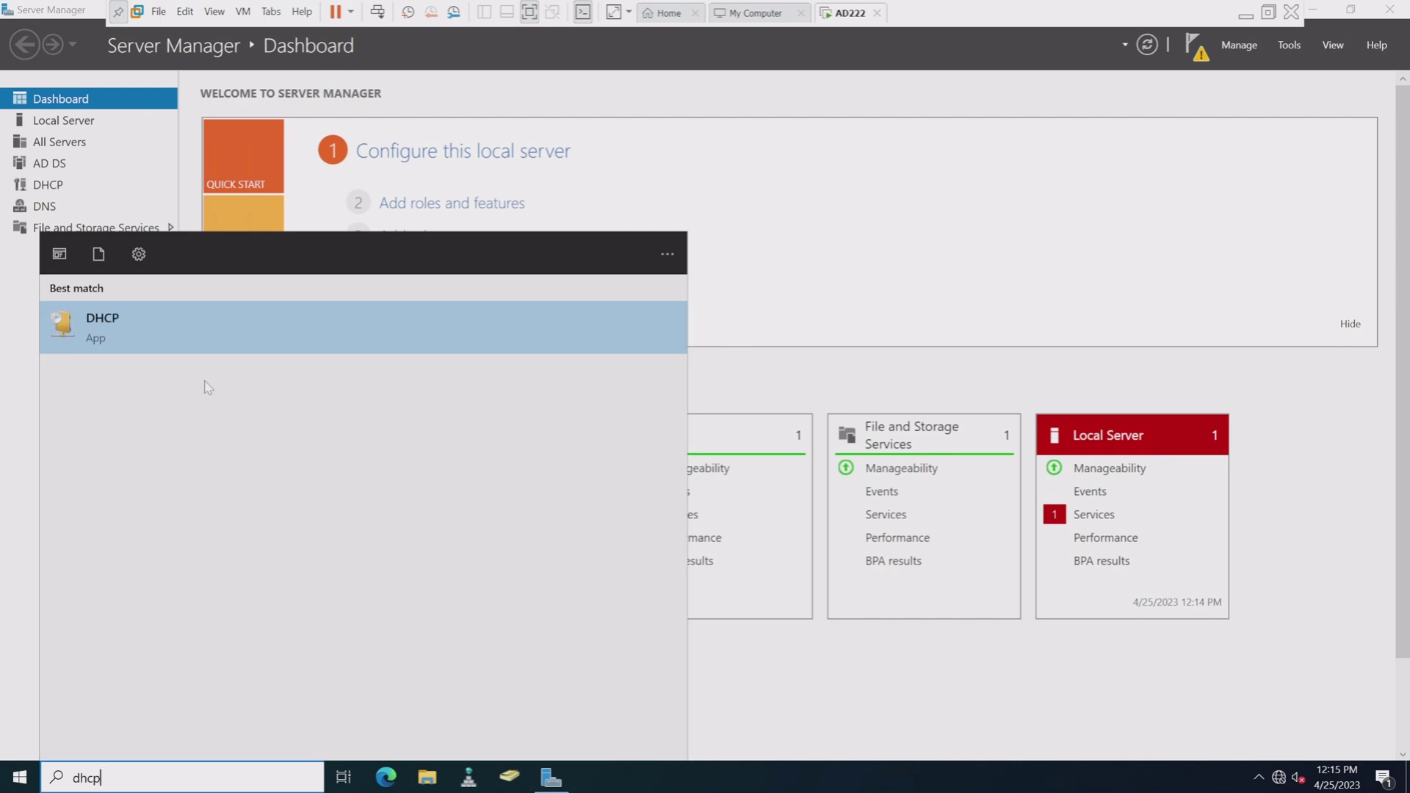
{"action": "right_click", "coordinate": [86, 328]}
{"action": "left_click", "coordinate": [161, 448]}
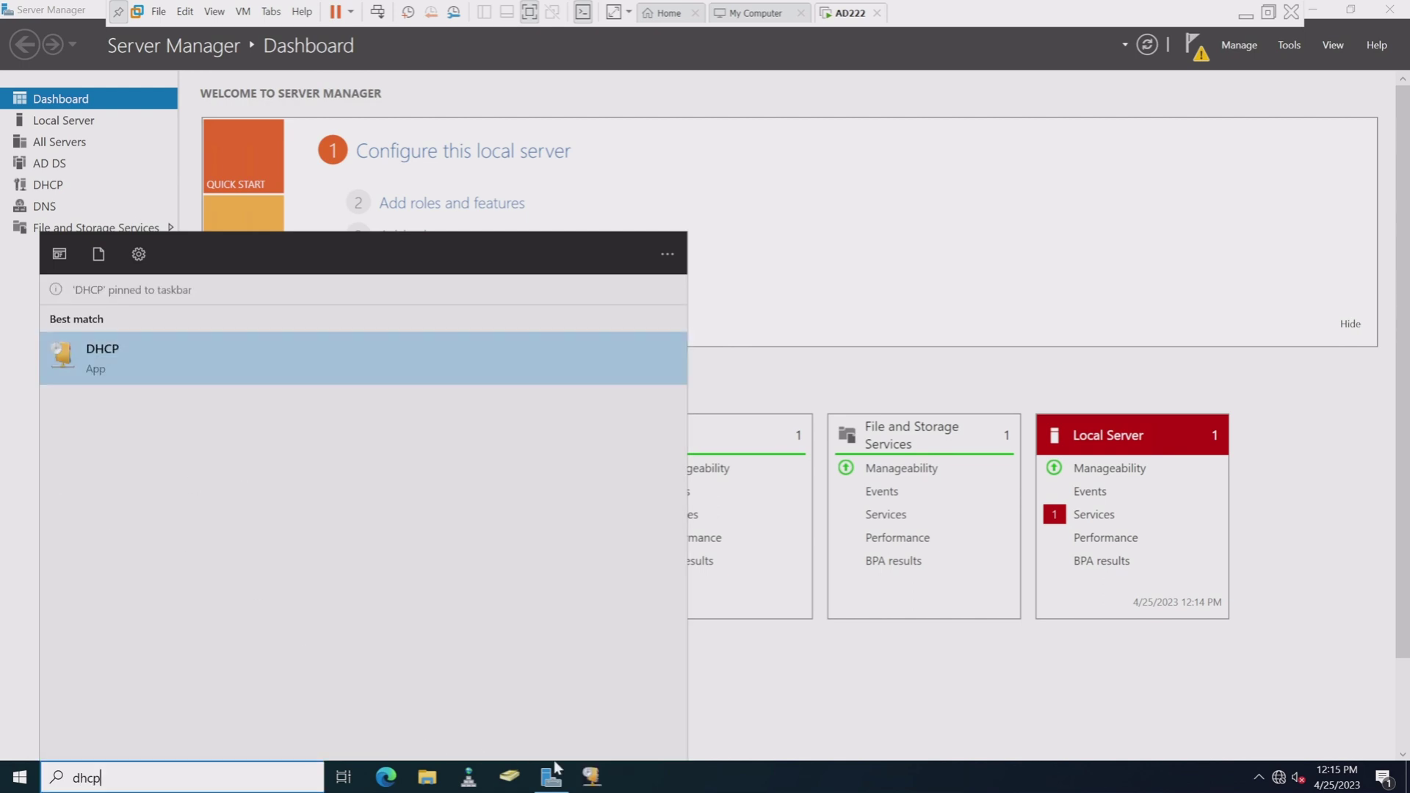
{"action": "left_click", "coordinate": [592, 777]}
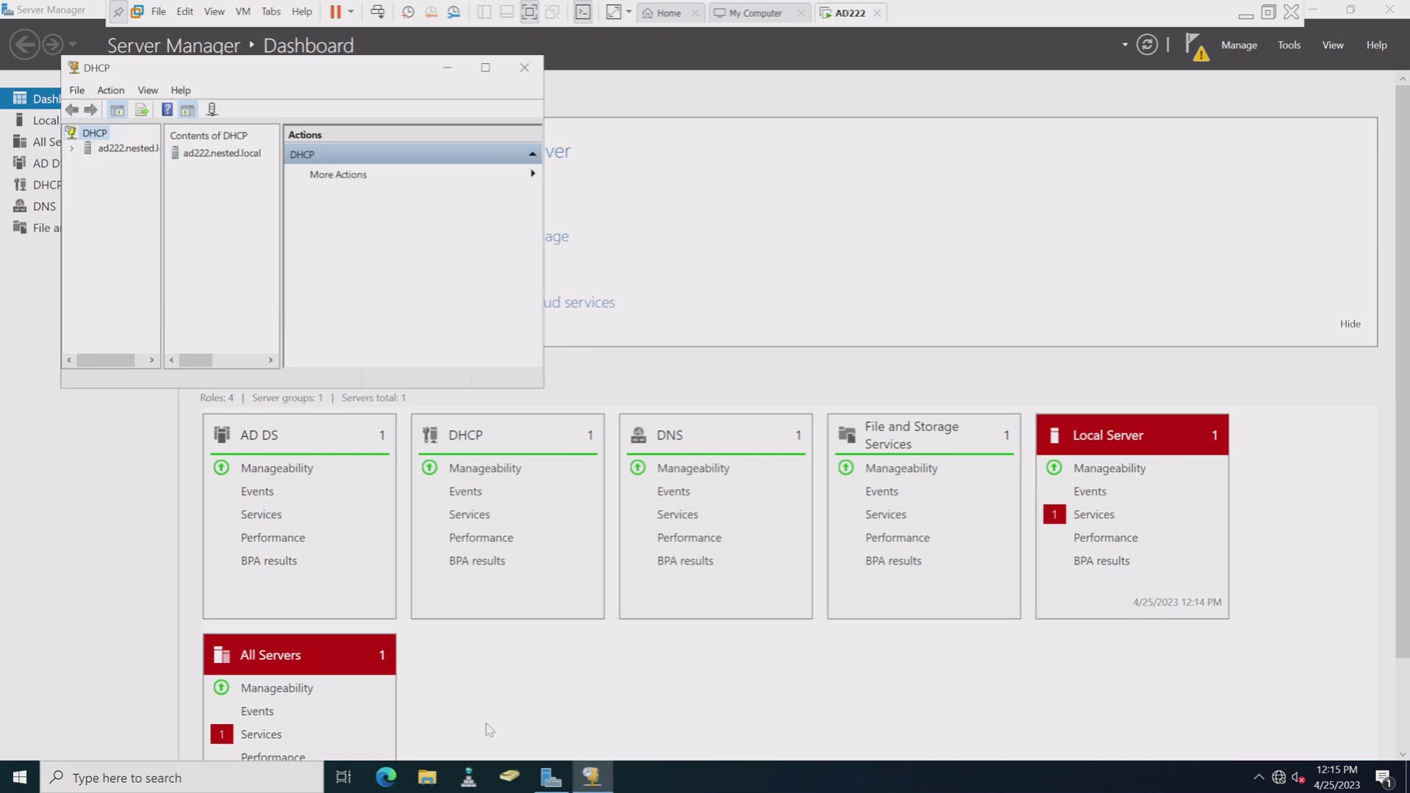
{"action": "left_click", "coordinate": [486, 67]}
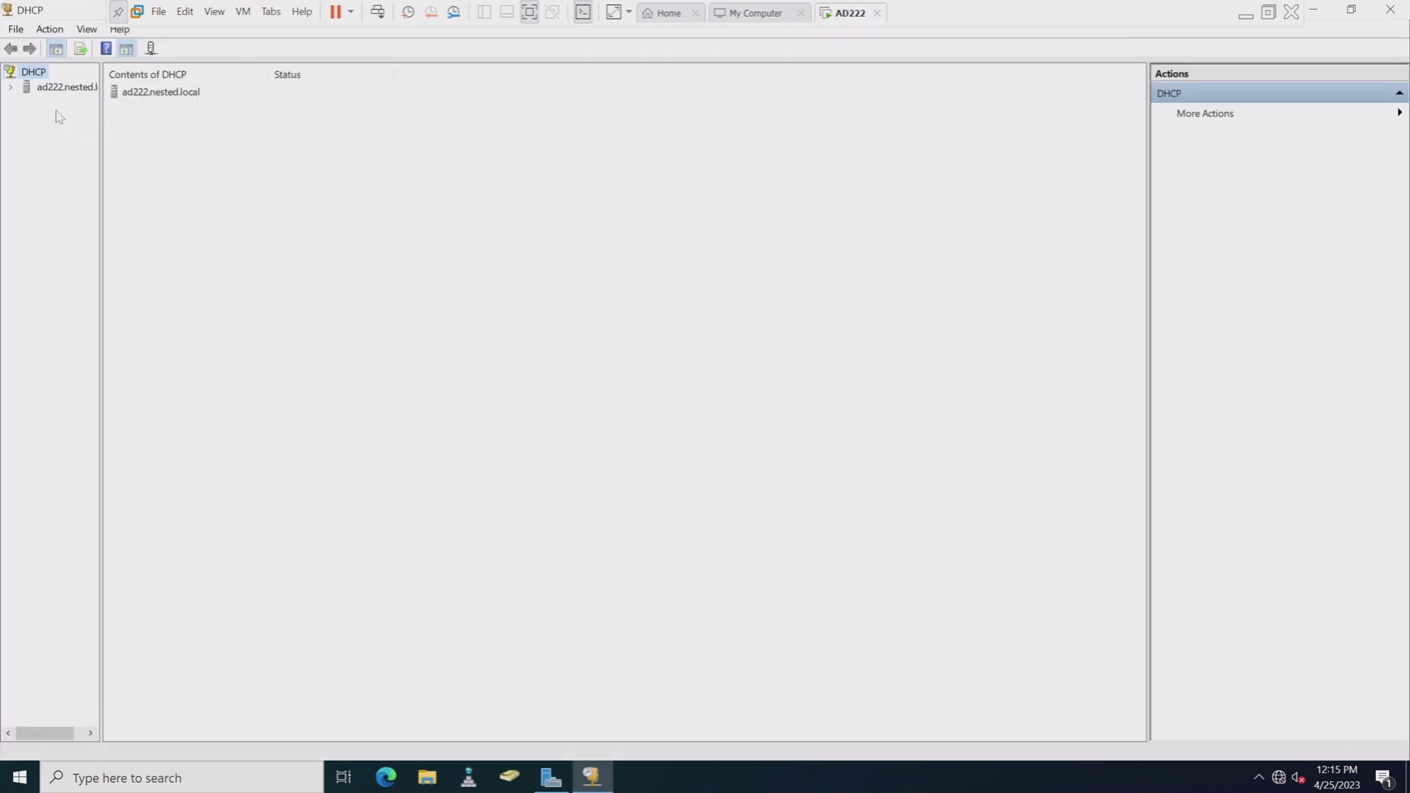
Expand ad222.nested.local down to its IPv4 contents and widen the console tree to show full names.
{"action": "left_click", "coordinate": [63, 87]}
{"action": "left_click", "coordinate": [10, 87]}
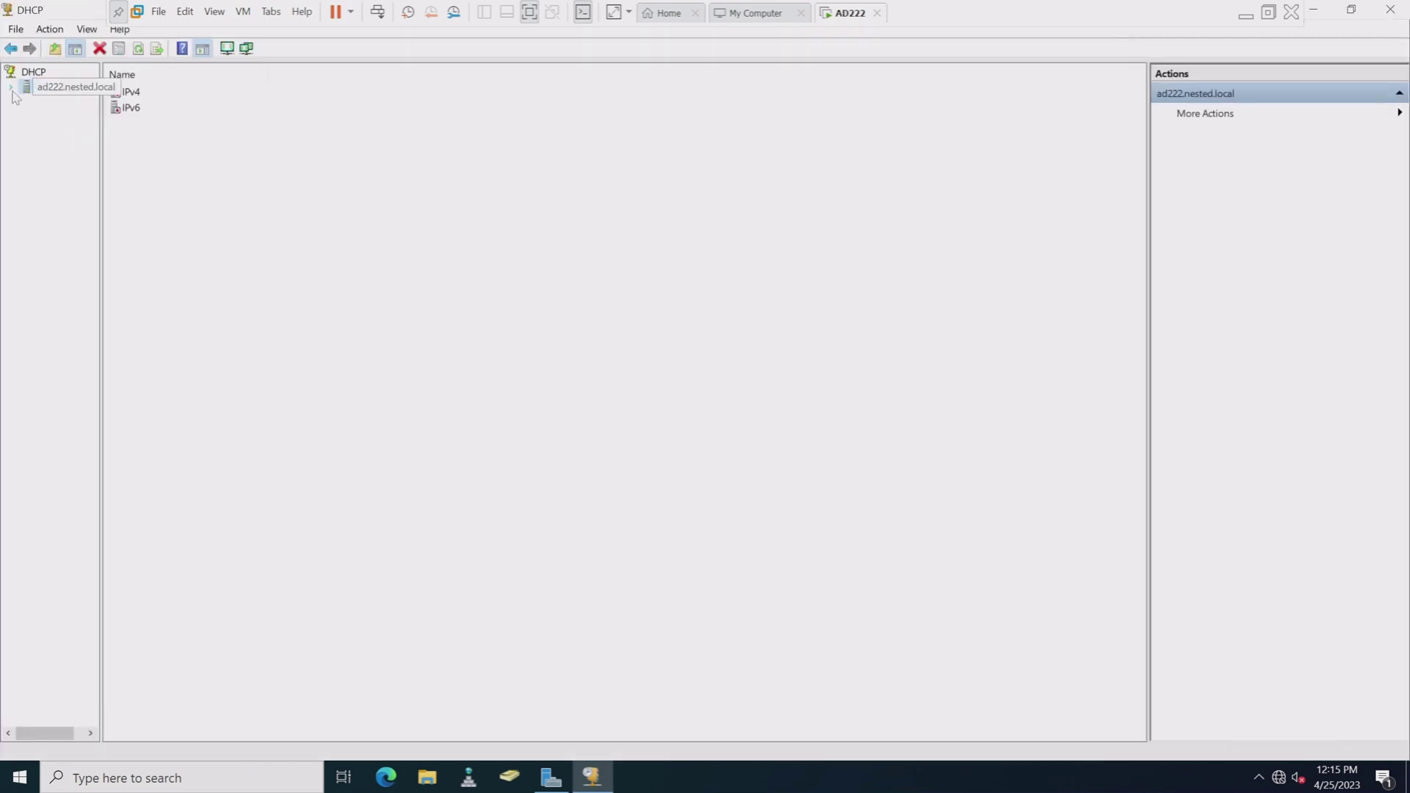
{"action": "left_click", "coordinate": [27, 103]}
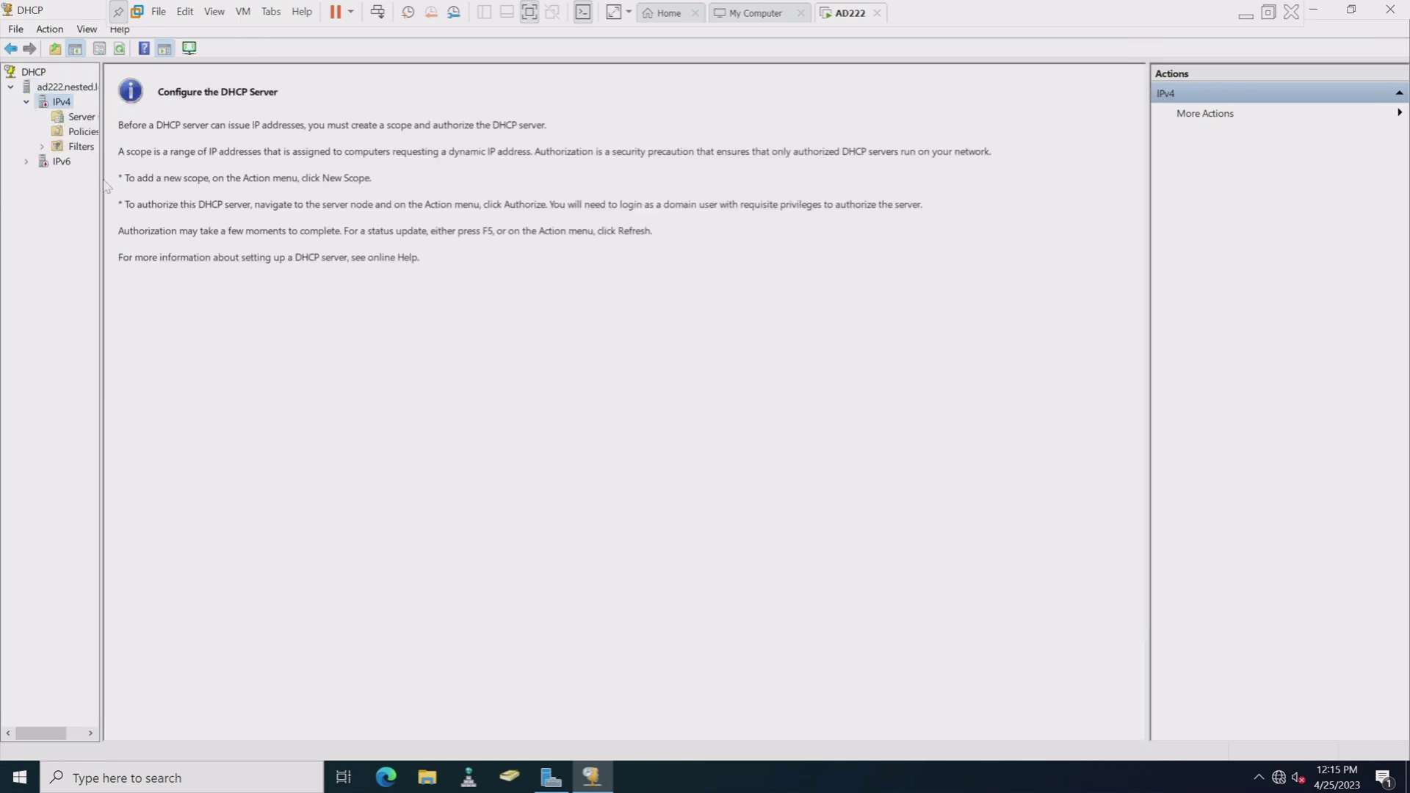
{"action": "left_click_drag", "start_coordinate": [101, 186], "coordinate": [212, 251]}
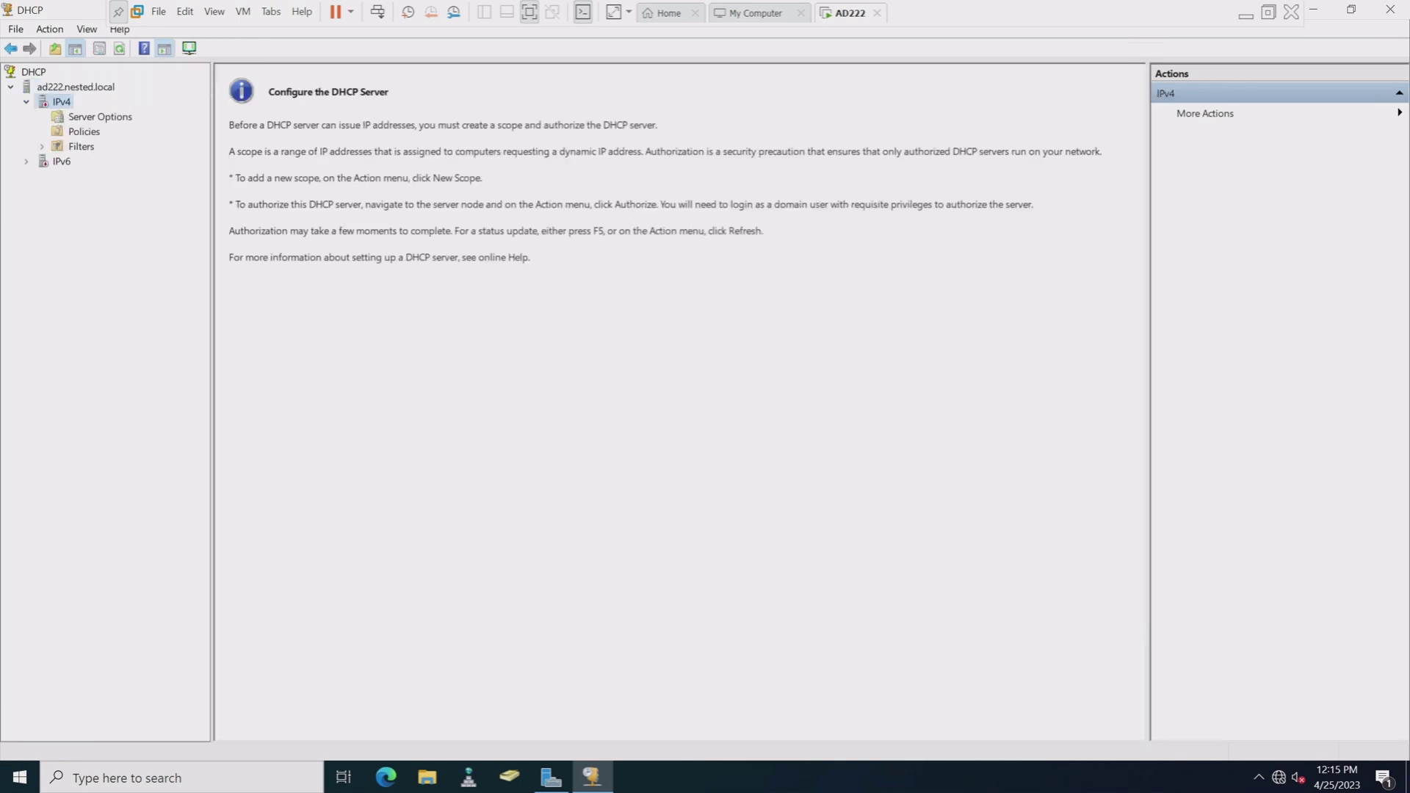
Start a new IPv4 scope and name it 10-0-10-0 Range.
{"action": "right_click", "coordinate": [63, 103]}
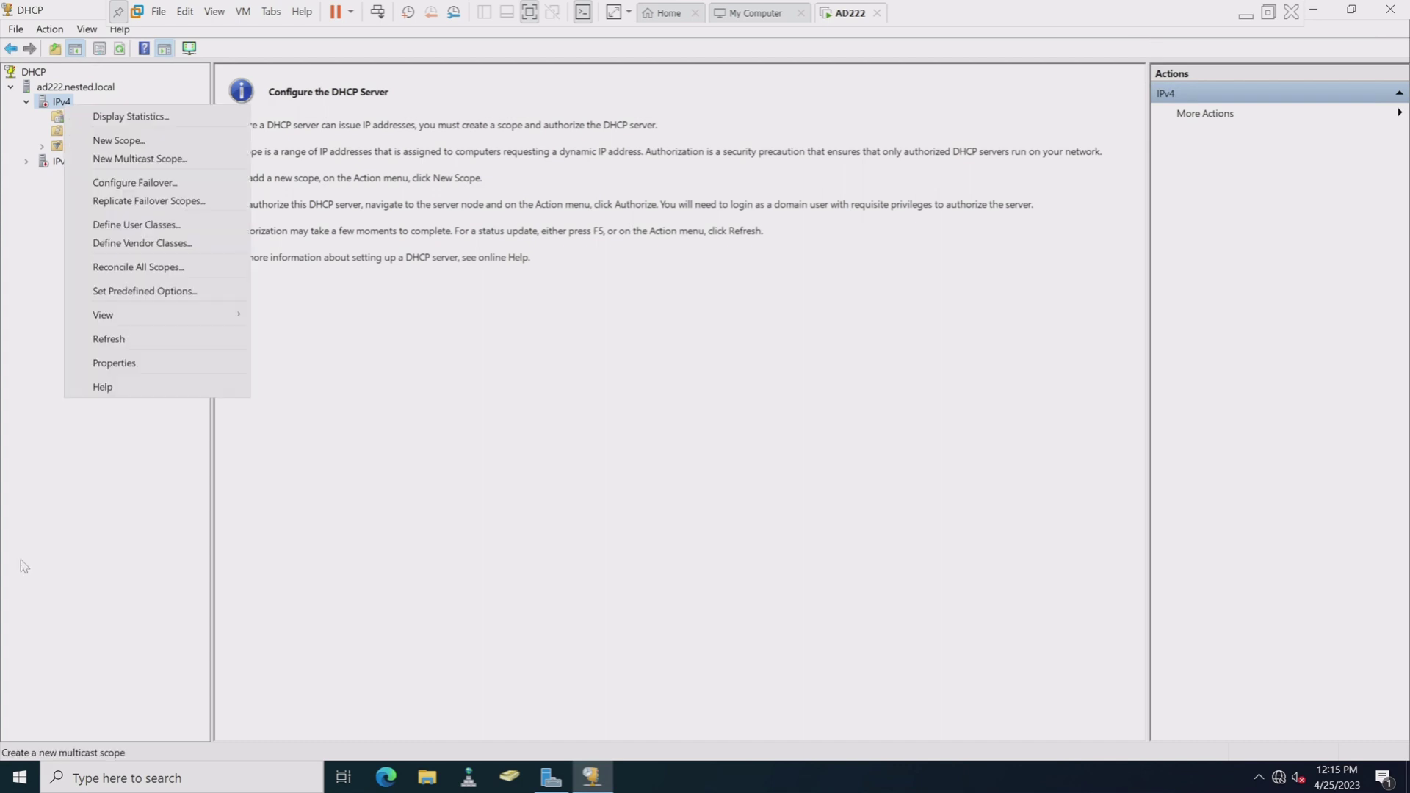
{"action": "left_click", "coordinate": [62, 583]}
{"action": "right_click", "coordinate": [66, 98]}
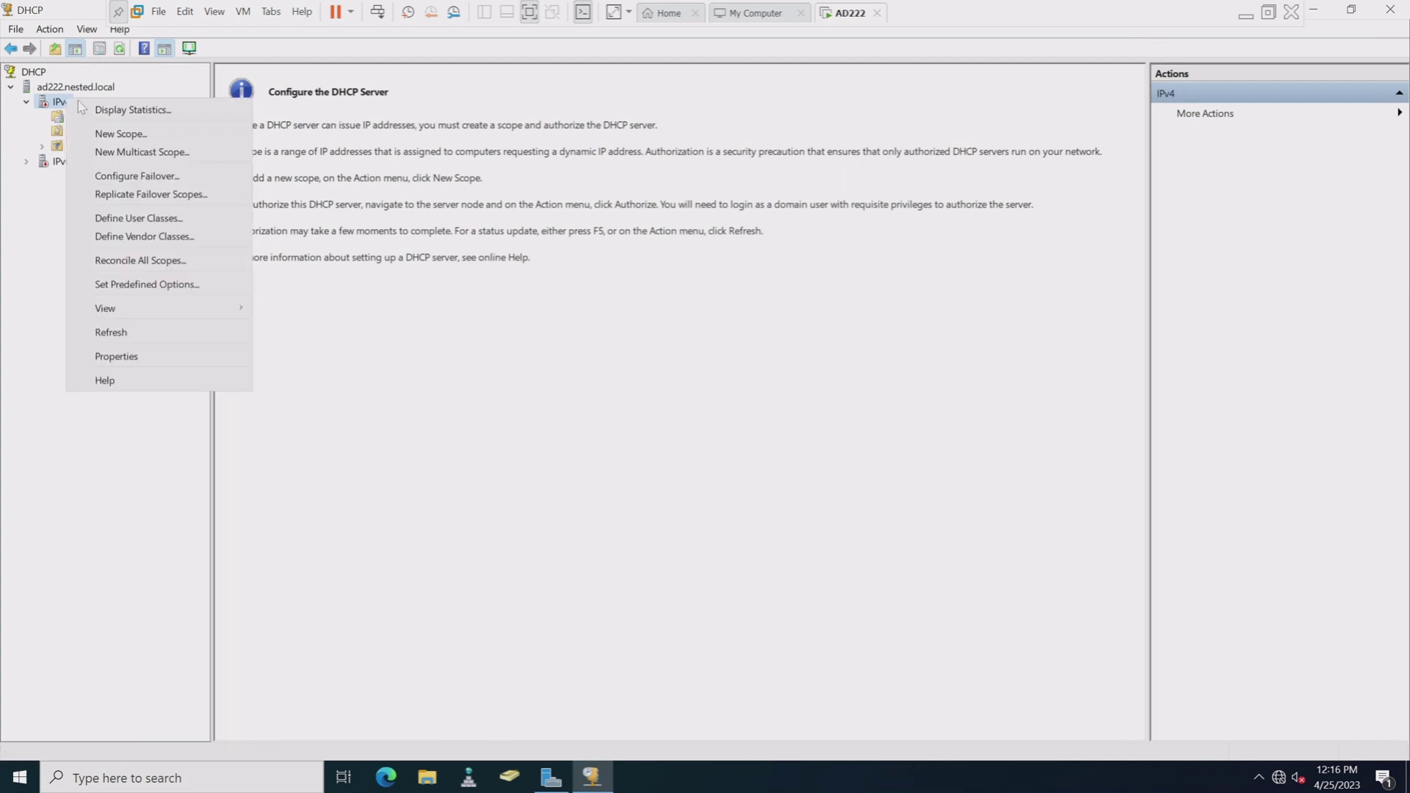
{"action": "left_click", "coordinate": [110, 134]}
{"action": "left_click", "coordinate": [807, 536]}
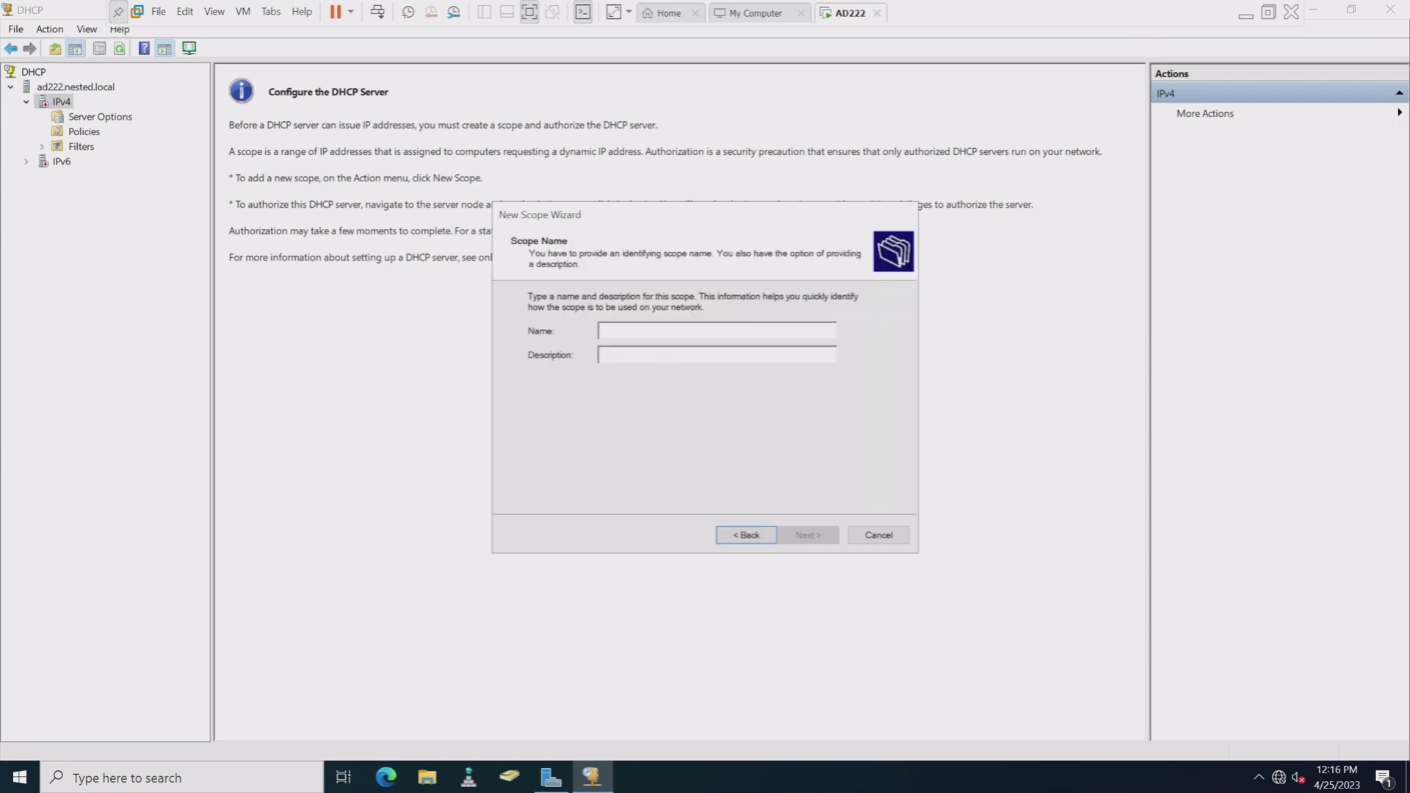
{"action": "type", "text": "10-10"}
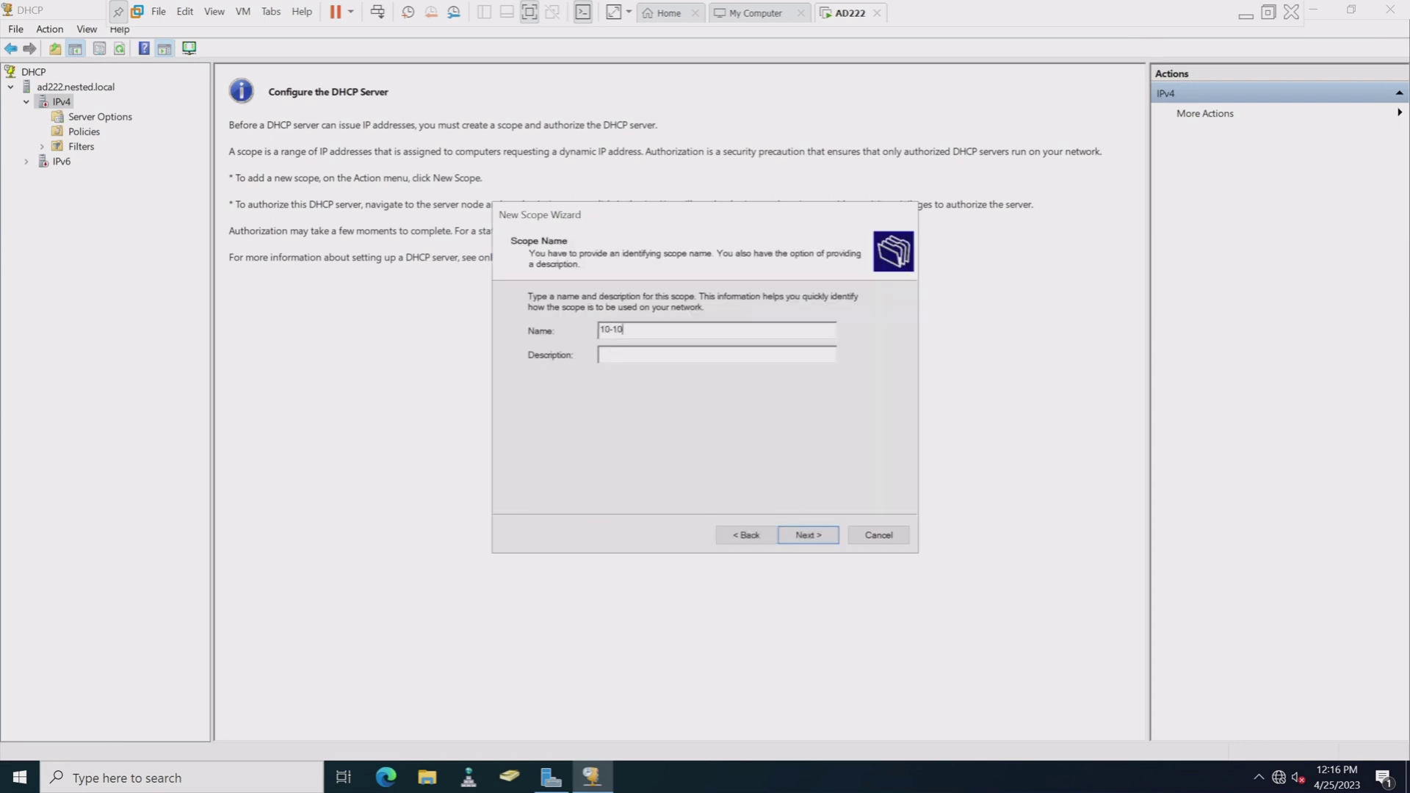
{"action": "key", "text": "BackSpace"}
{"action": "key", "text": "BackSpace"}
{"action": "type", "text": "0-10"}
{"action": "left_click", "coordinate": [808, 535]}
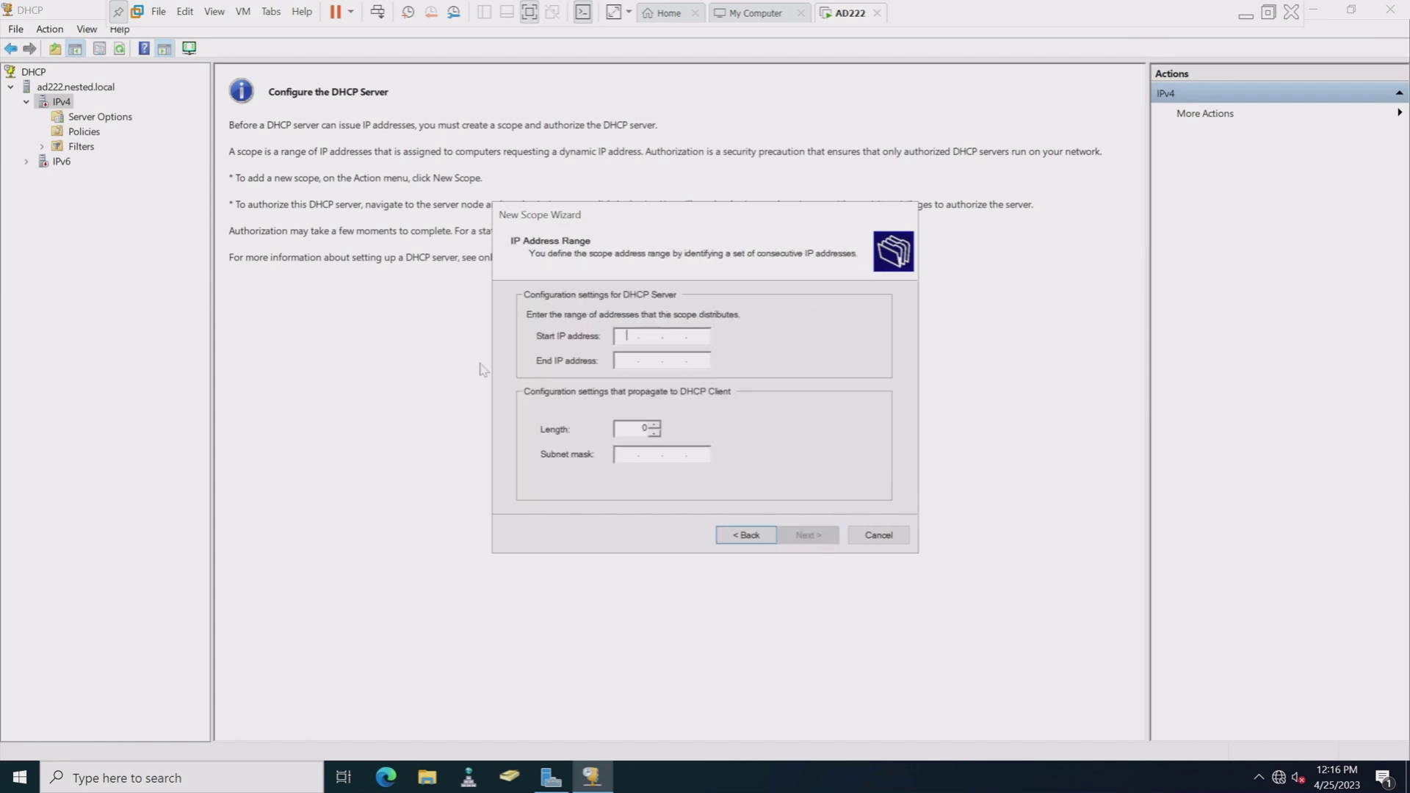
Set the scope's address range to 10.0.10.50 through 10.0.10.99 with subnet mask 255.255.255.0 and no exclusions.
{"action": "type", "text": "10"}
{"action": "left_click", "coordinate": [630, 360]}
{"action": "type", "text": "10.50"}
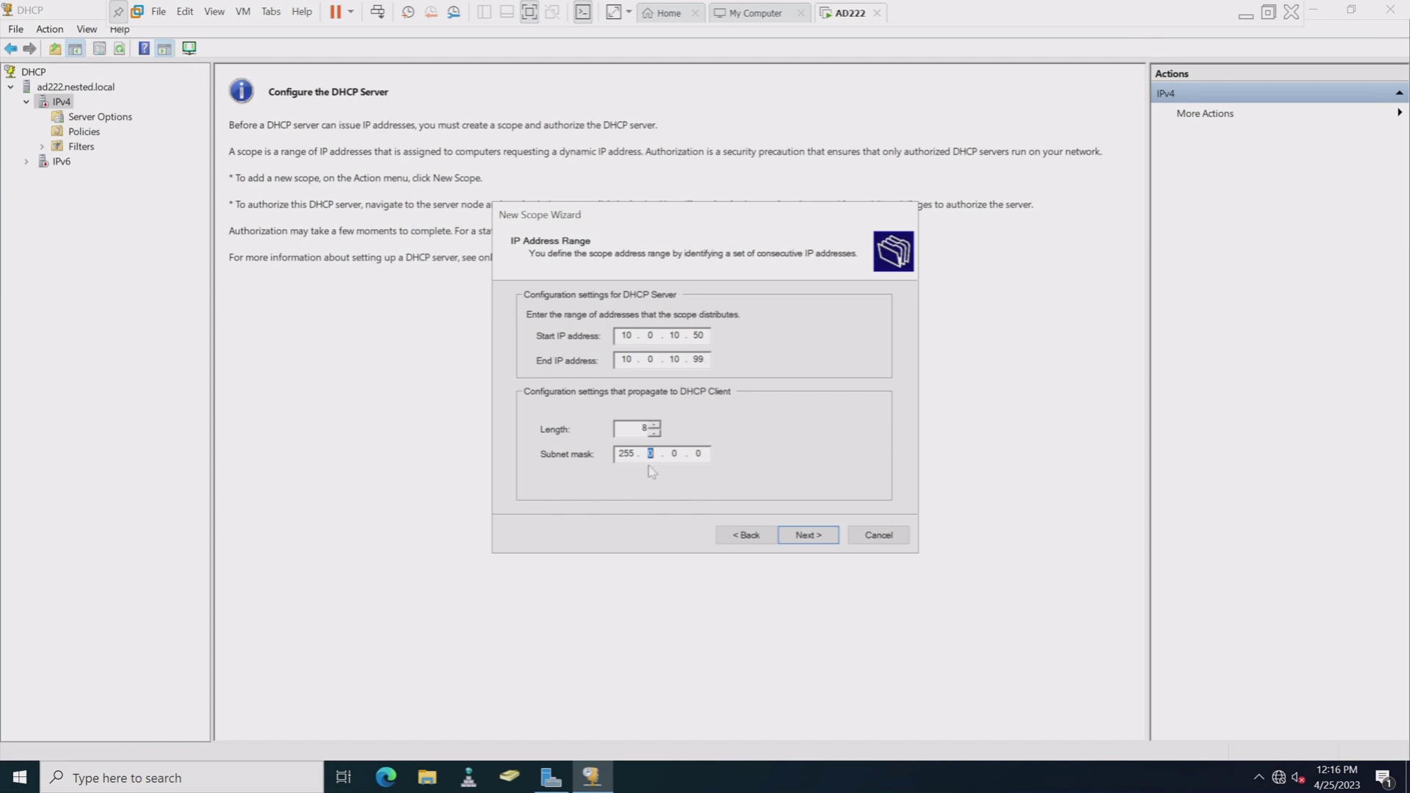
{"action": "type", "text": "255"}
{"action": "type", "text": "255."}
{"action": "left_click", "coordinate": [815, 536]}
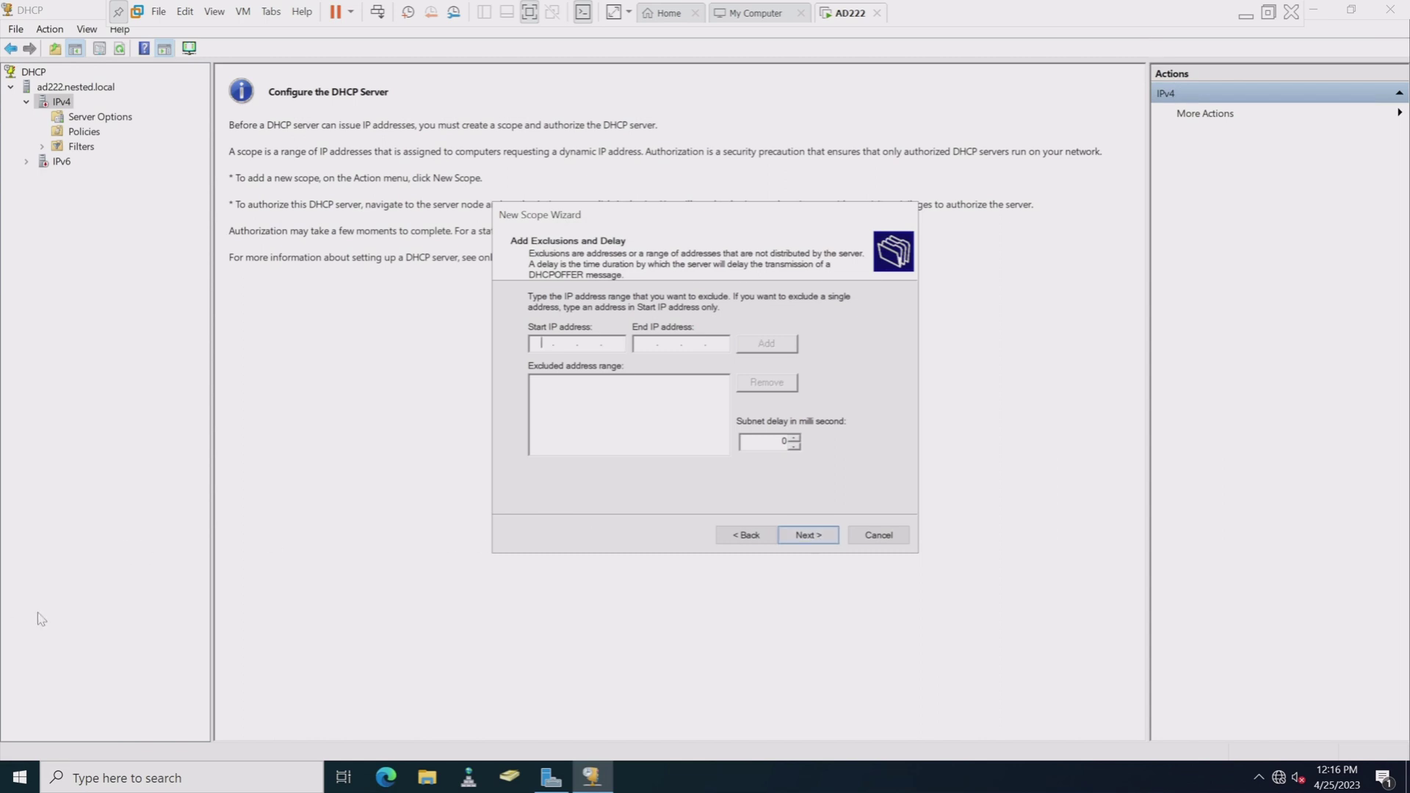
{"action": "left_click", "coordinate": [821, 544]}
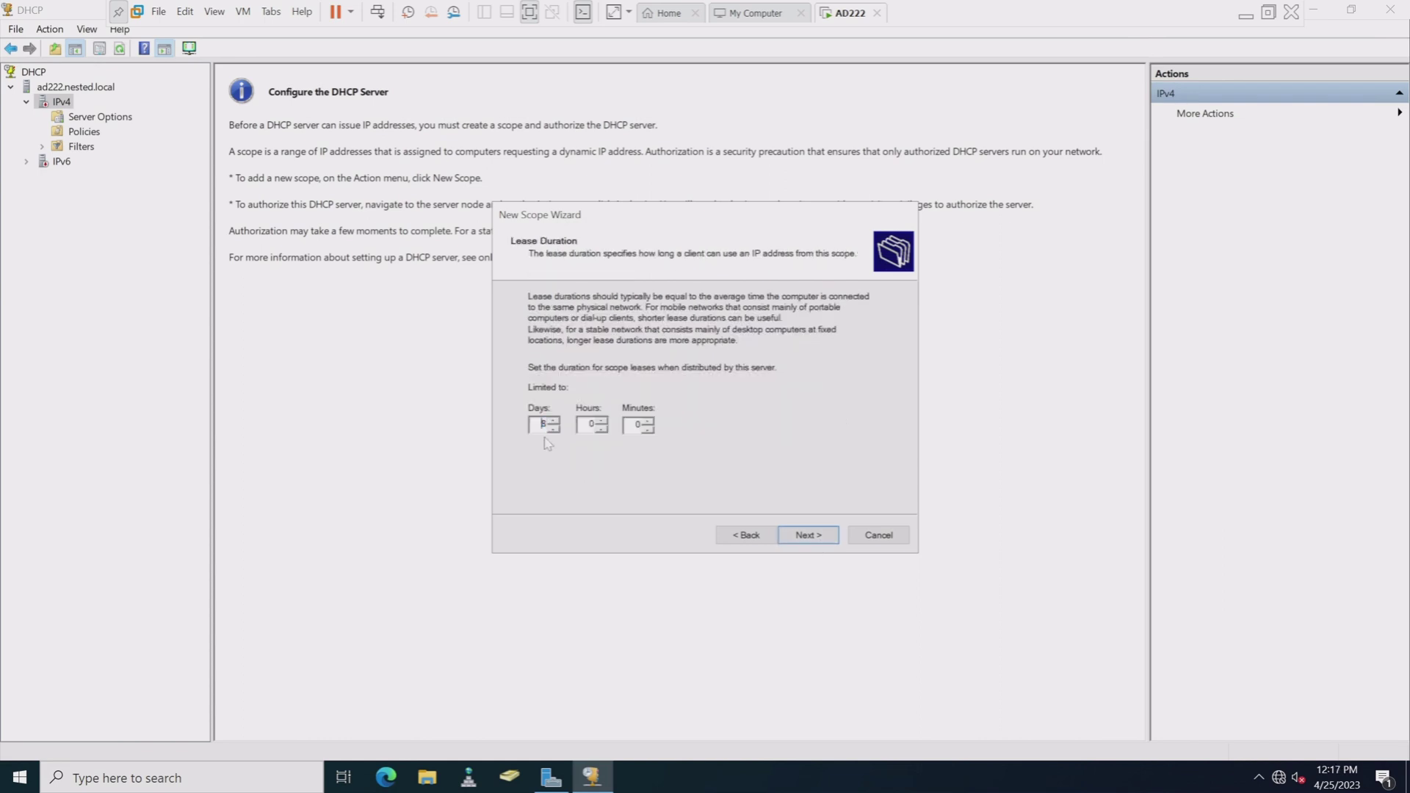
Limit the scope's lease duration to 2 days and choose to configure its DHCP options now.
{"action": "type", "text": "2"}
{"action": "left_click", "coordinate": [813, 542]}
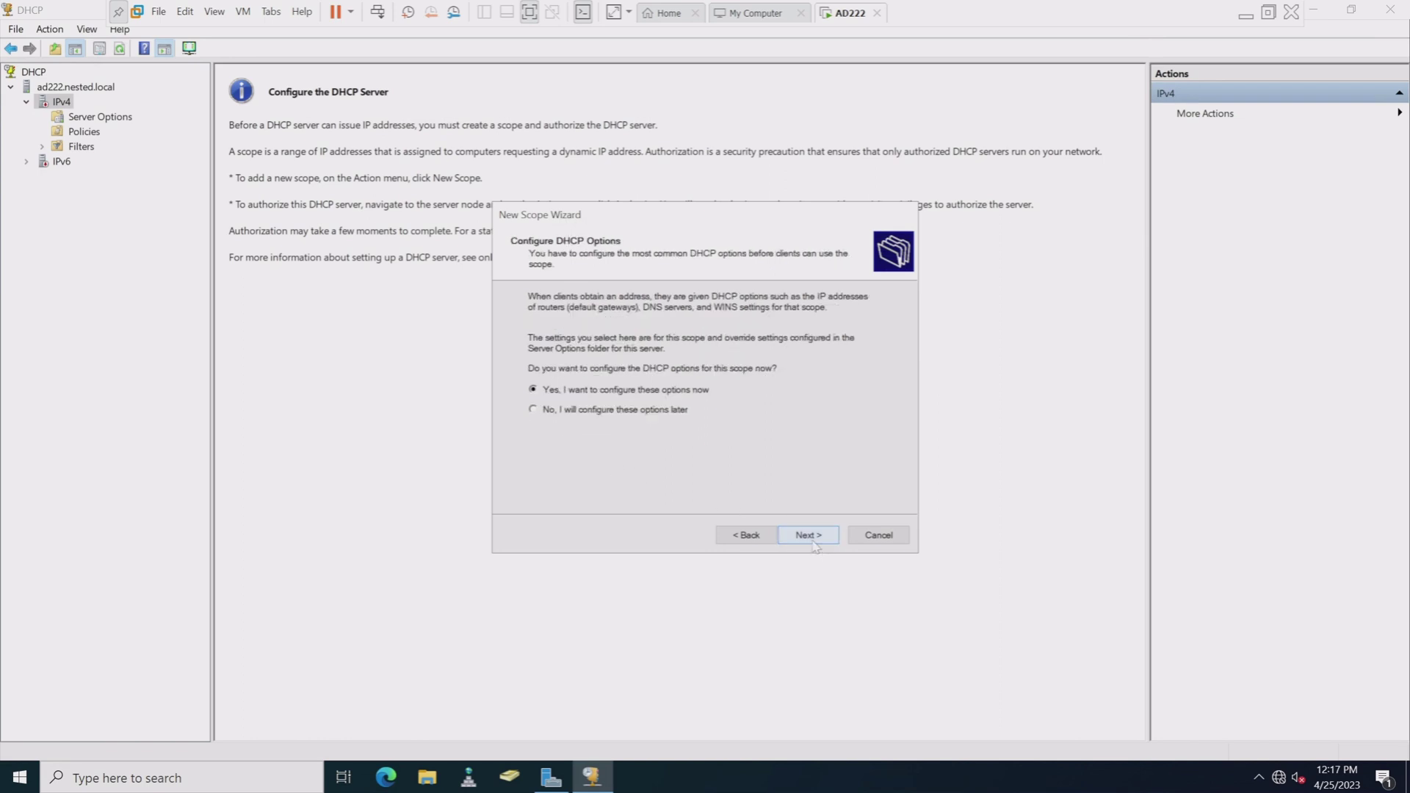
{"action": "left_click", "coordinate": [813, 542]}
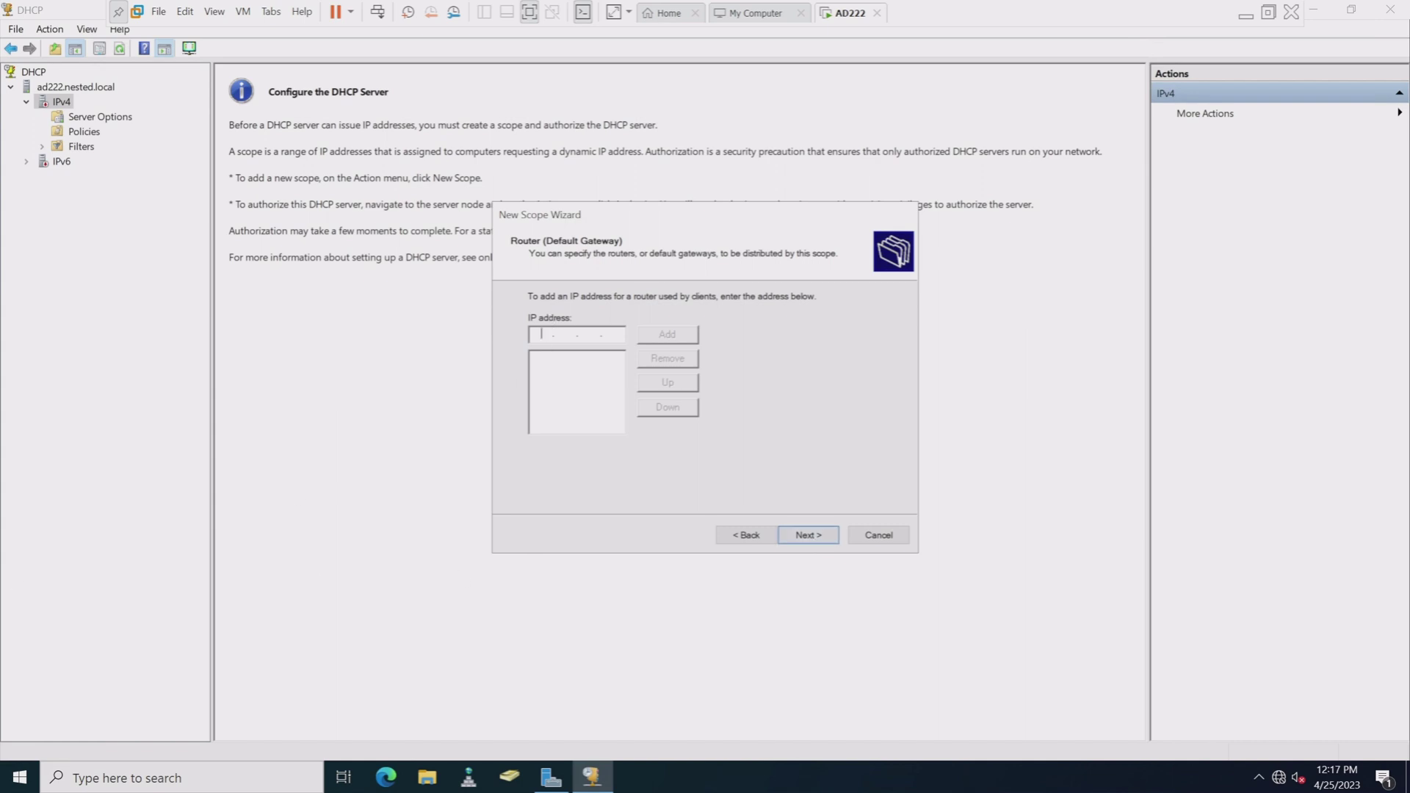
Add 10.0.10.222 as the scope's router (default gateway).
{"action": "type", "text": "10 . 0 . 10 ."}
{"action": "left_click", "coordinate": [653, 334]}
{"action": "left_click", "coordinate": [807, 535]}
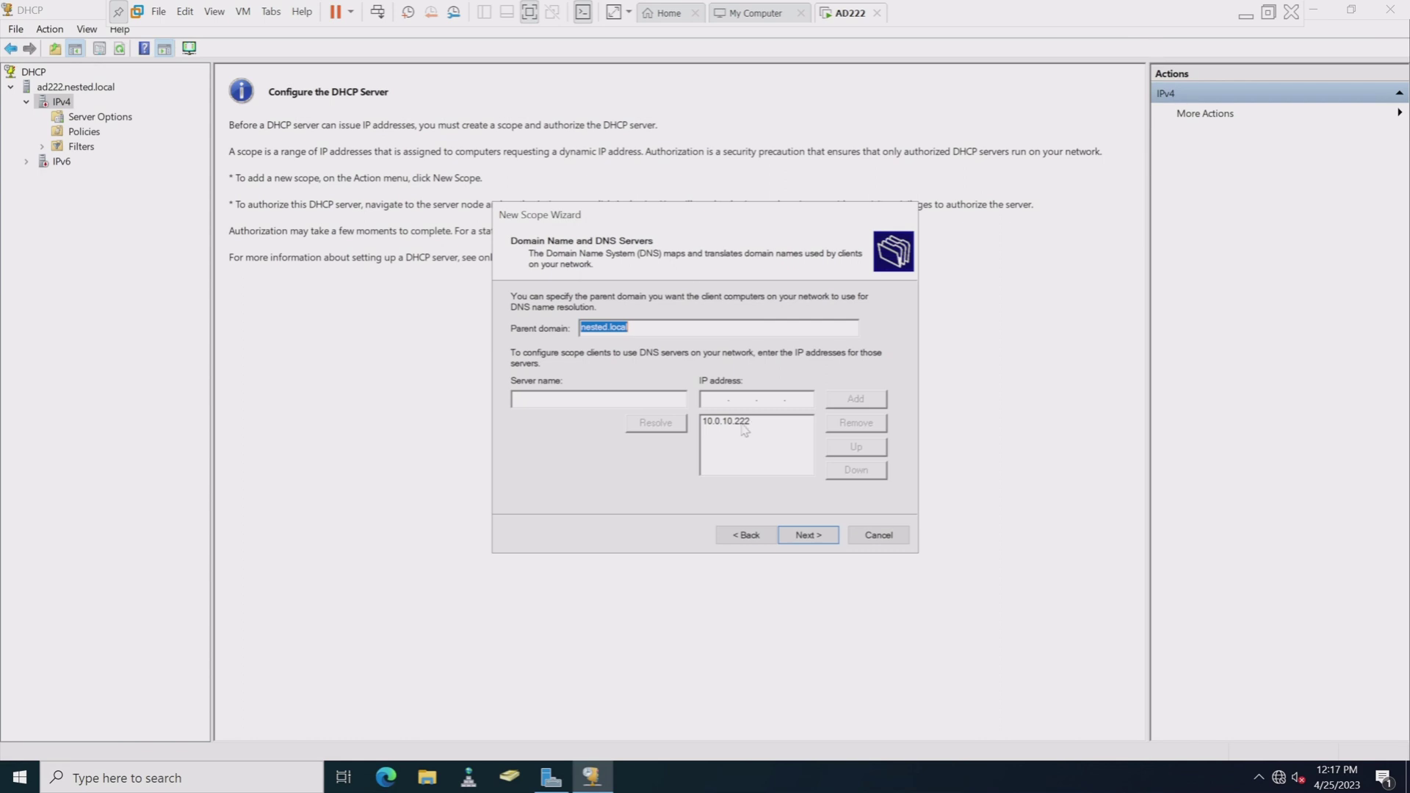
Keep the default domain and DNS server settings without WINS servers, and finish the scope with immediate activation.
{"action": "left_click", "coordinate": [814, 540]}
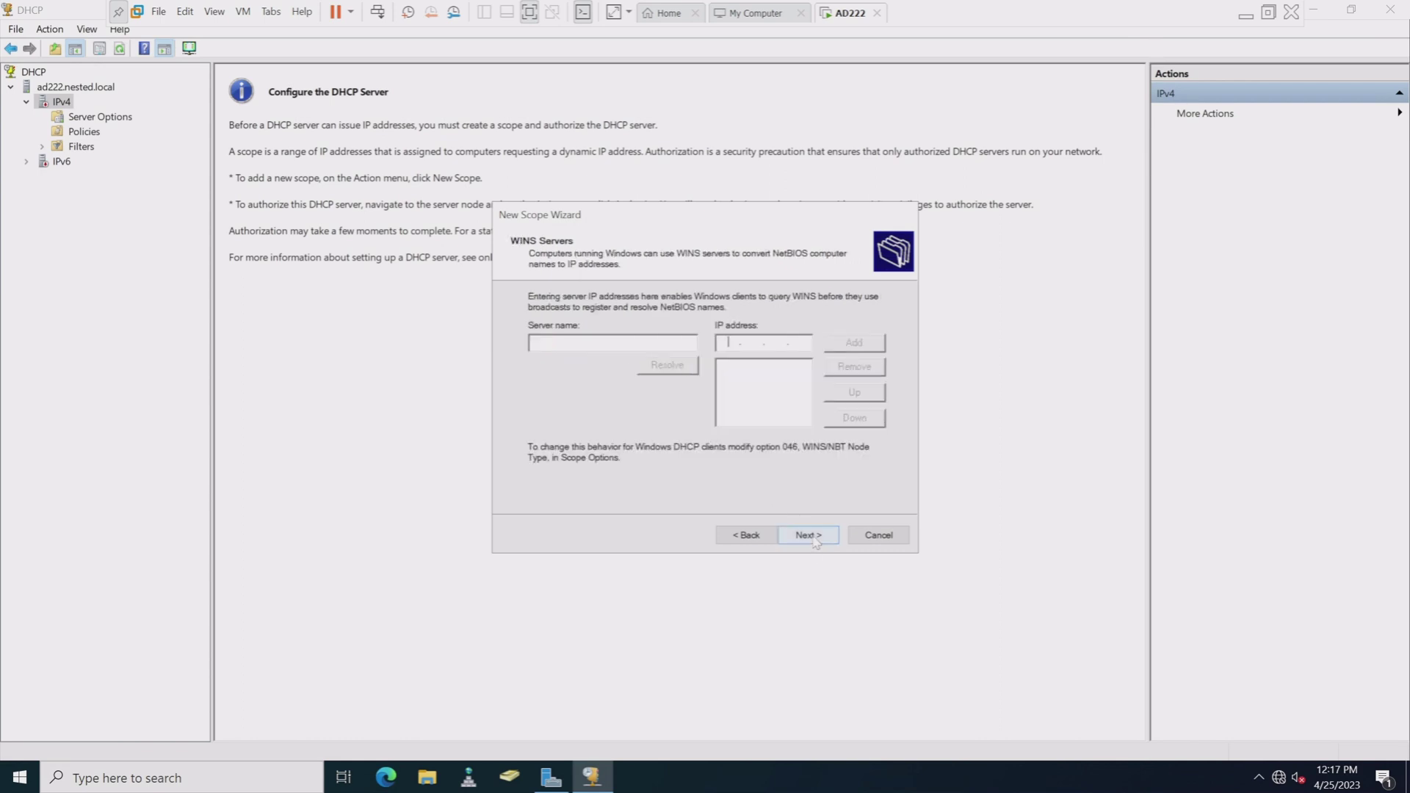
{"action": "left_click", "coordinate": [807, 536]}
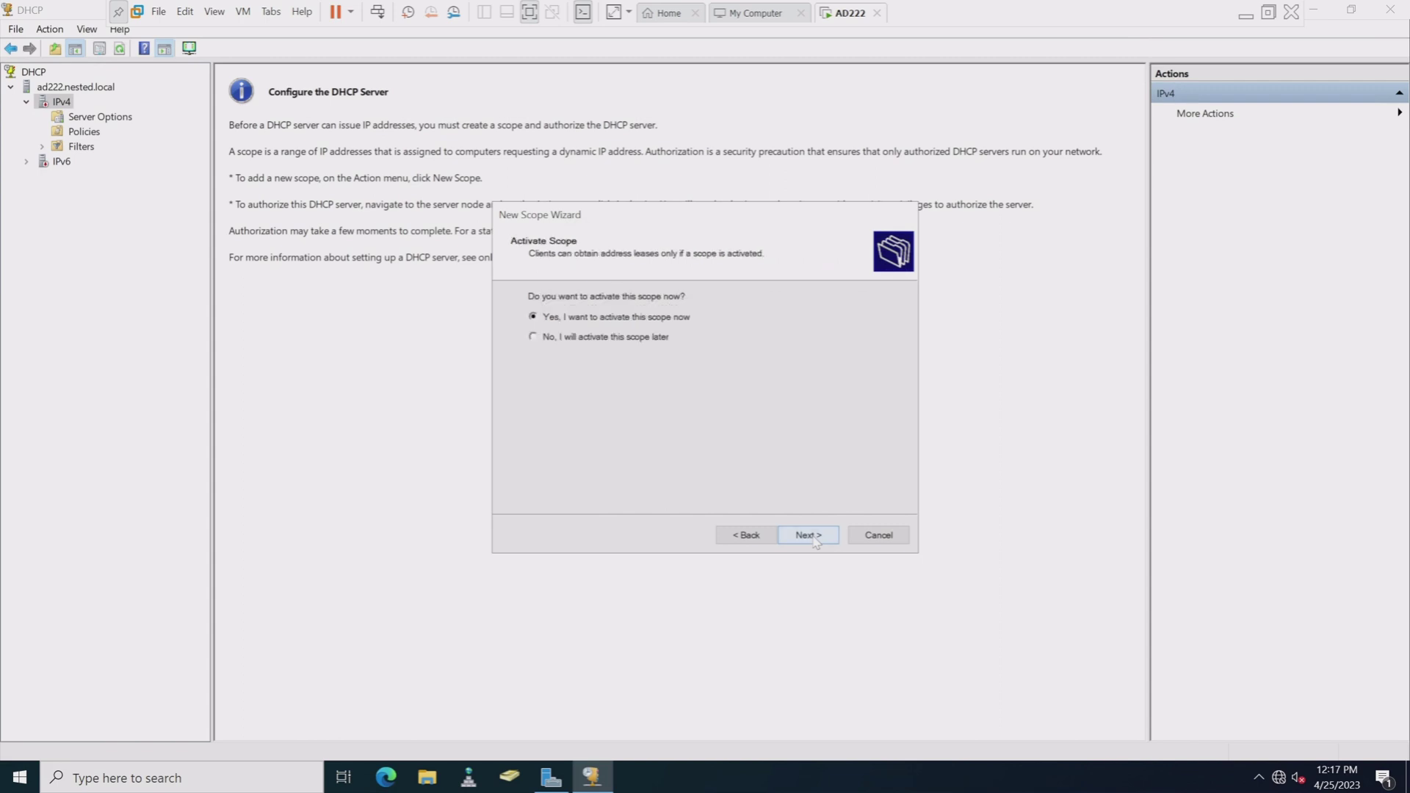
{"action": "left_click", "coordinate": [814, 541]}
{"action": "left_click", "coordinate": [811, 538]}
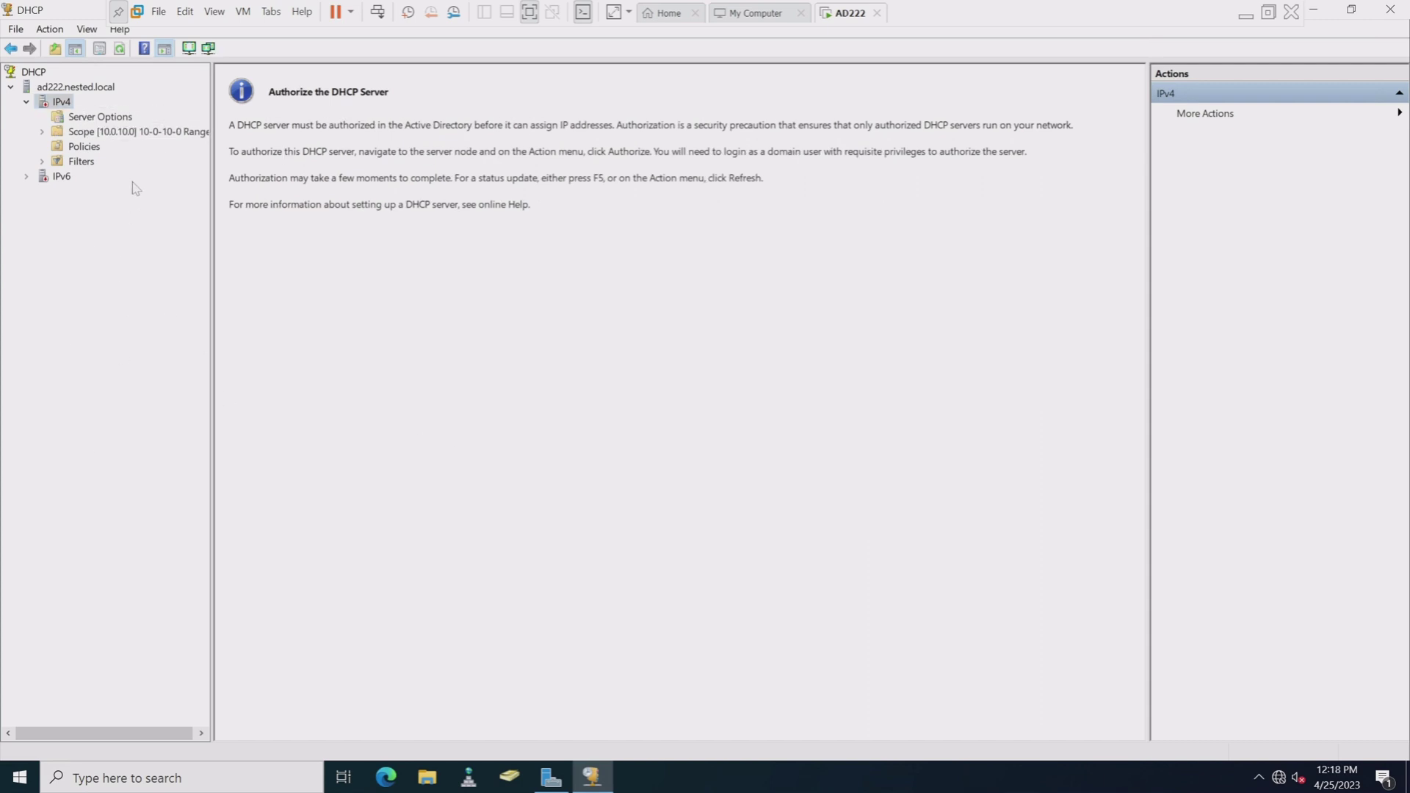
Authorize the DHCP server ad222.nested.local.
{"action": "left_click", "coordinate": [51, 31]}
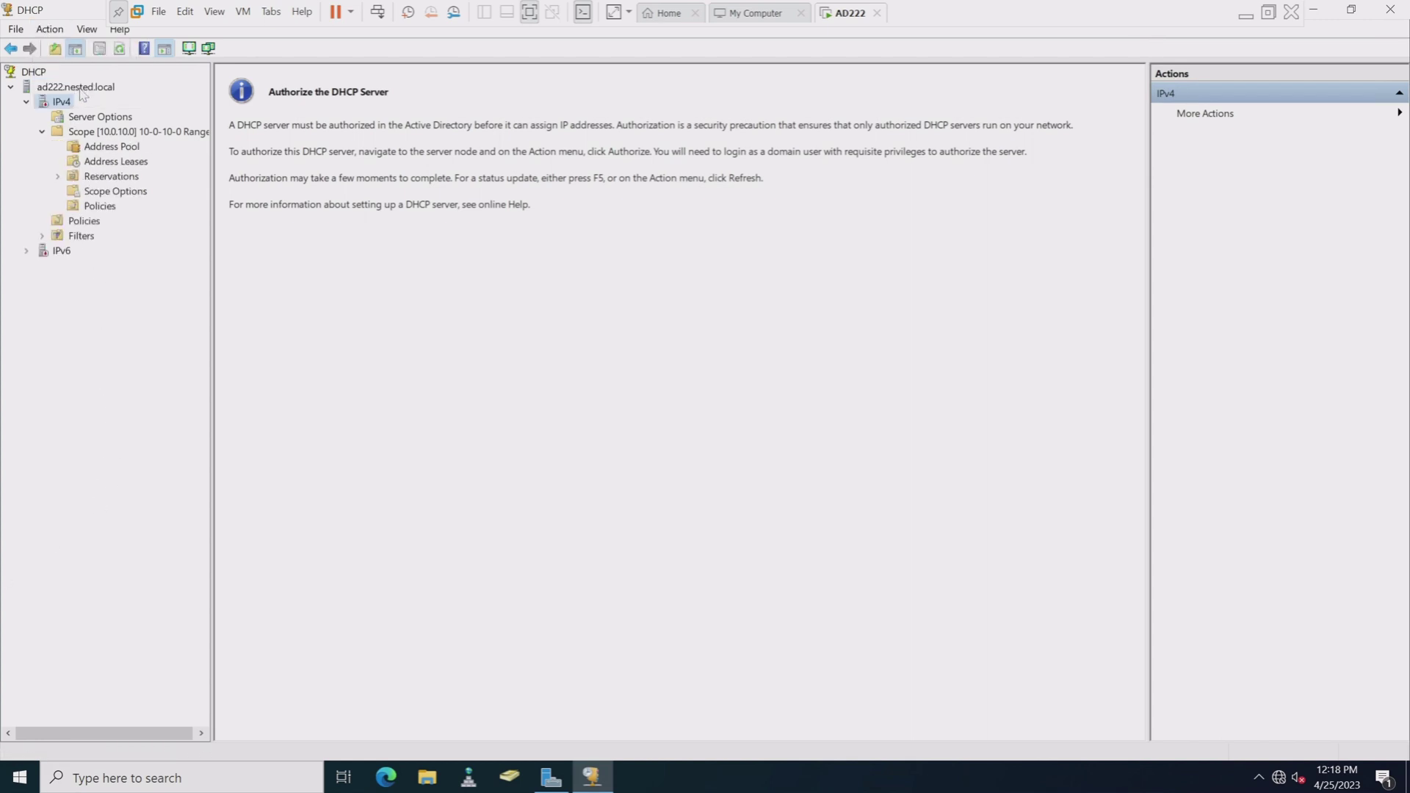
{"action": "left_click", "coordinate": [80, 89]}
{"action": "left_click", "coordinate": [53, 32]}
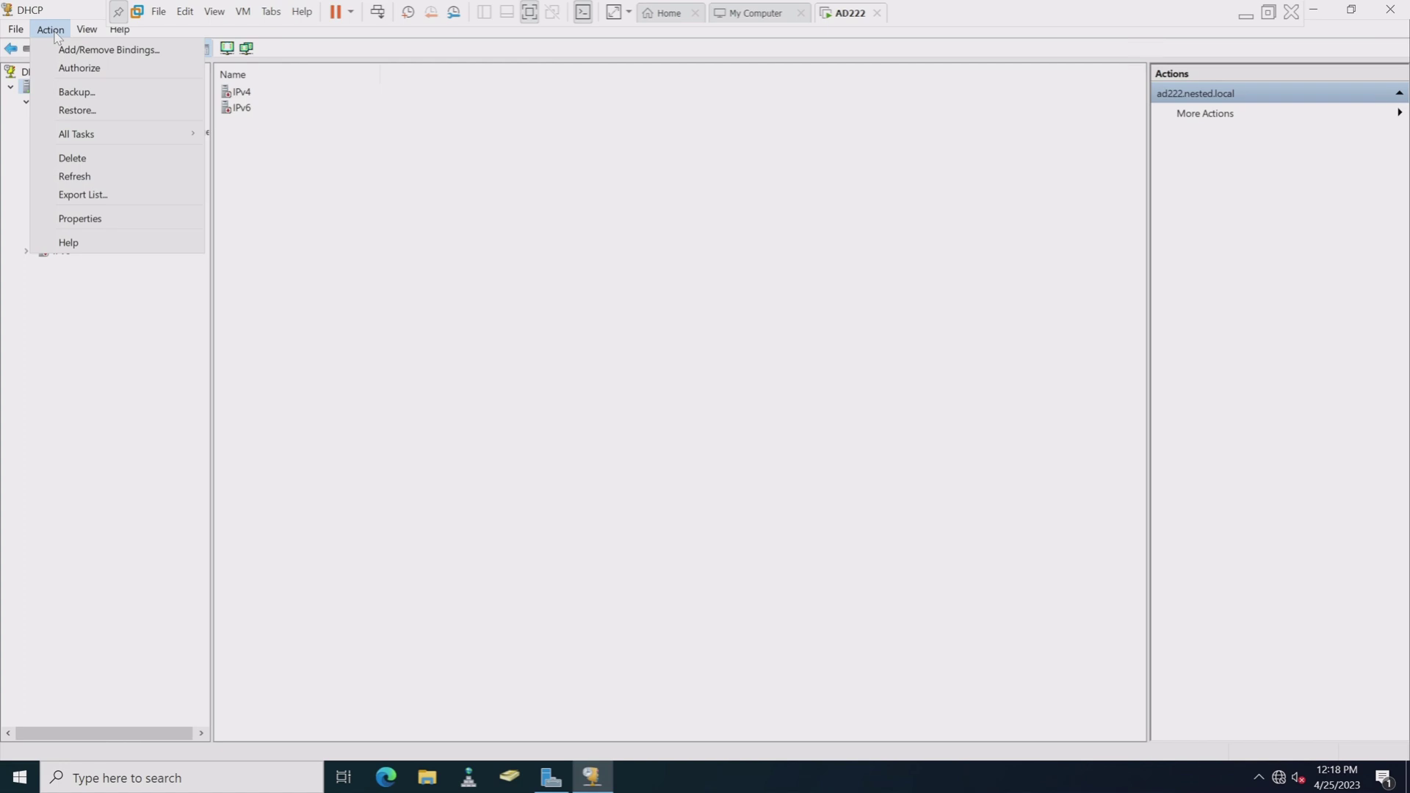
{"action": "left_click", "coordinate": [62, 69]}
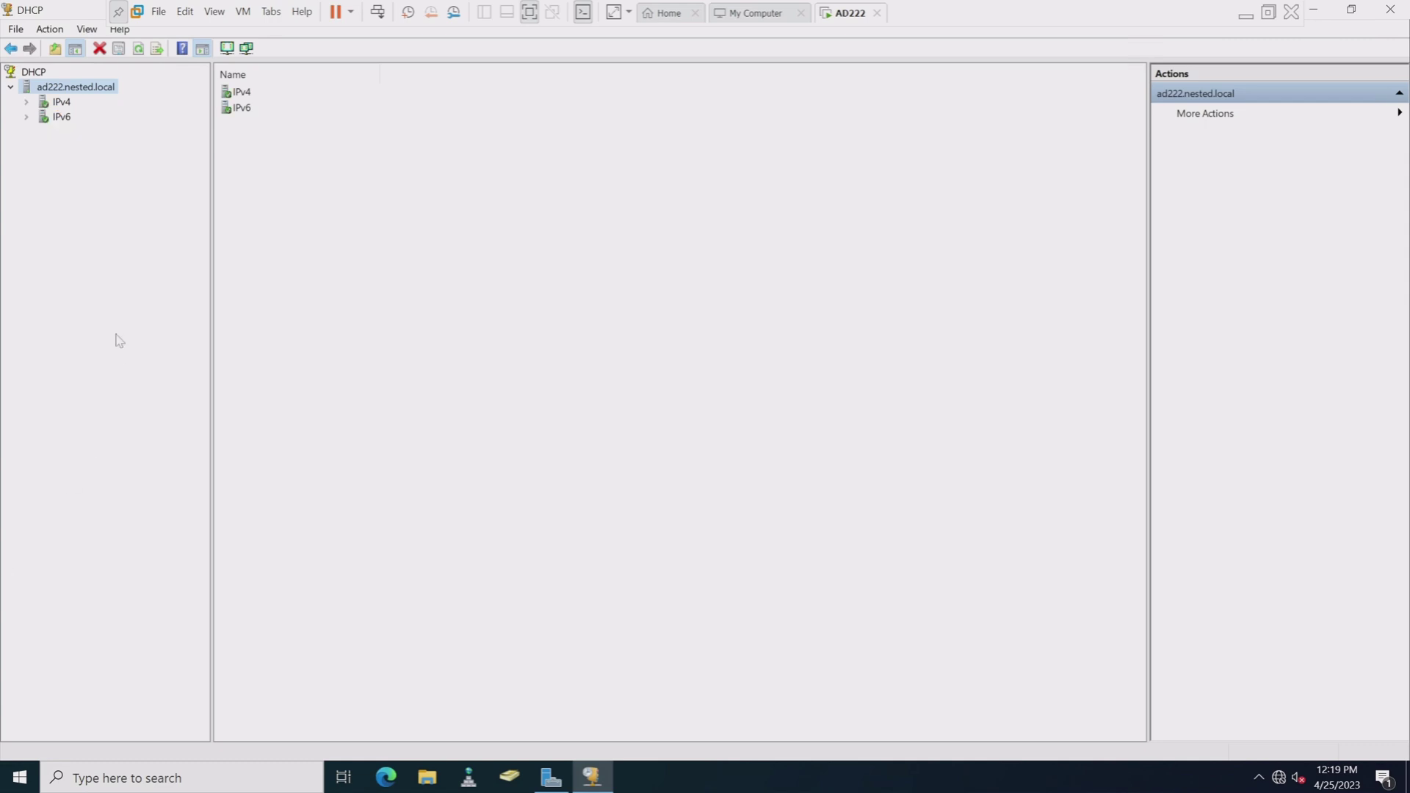
Check the IPv4 and IPv6 nodes of ad222.nested.local and the status of the new scope.
{"action": "left_click", "coordinate": [26, 102]}
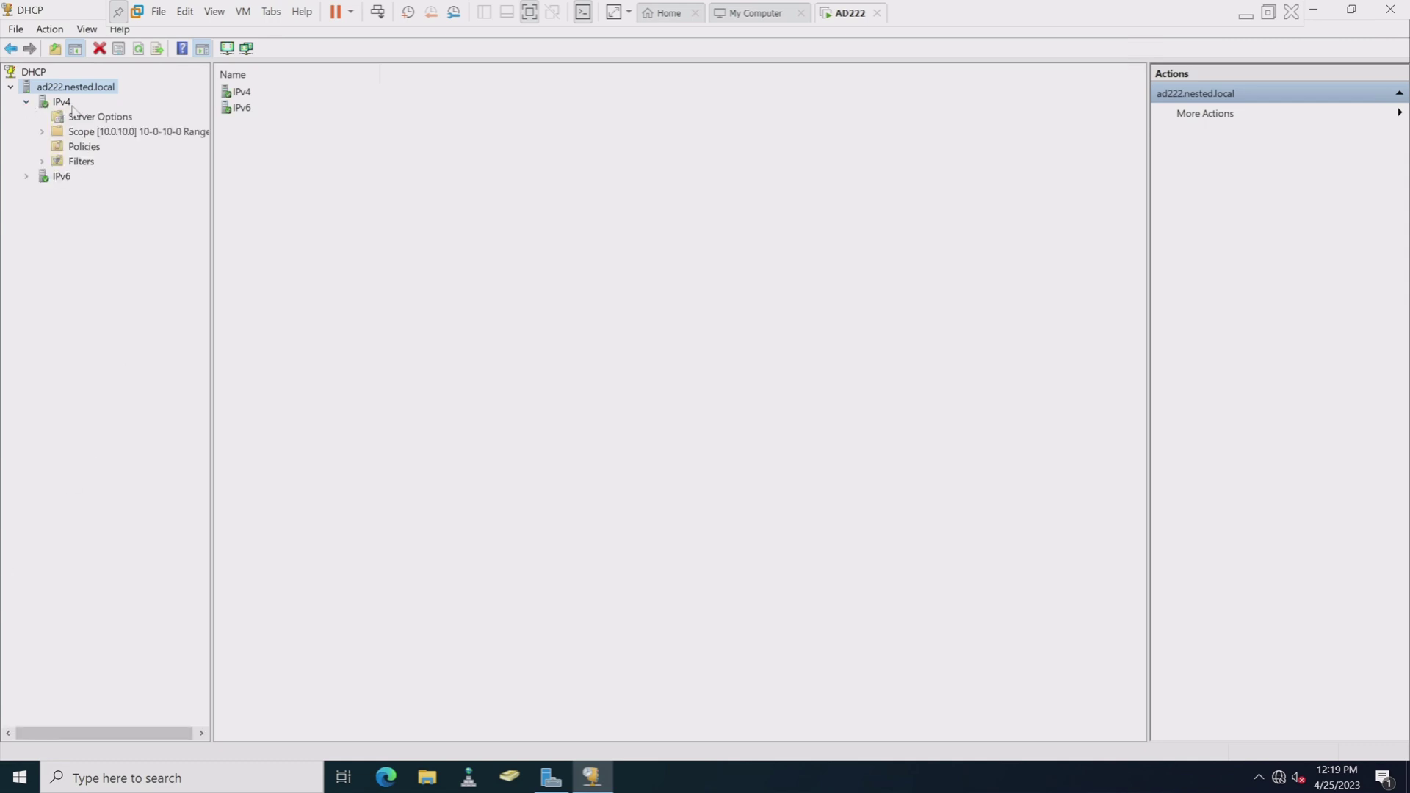
{"action": "right_click", "coordinate": [66, 178]}
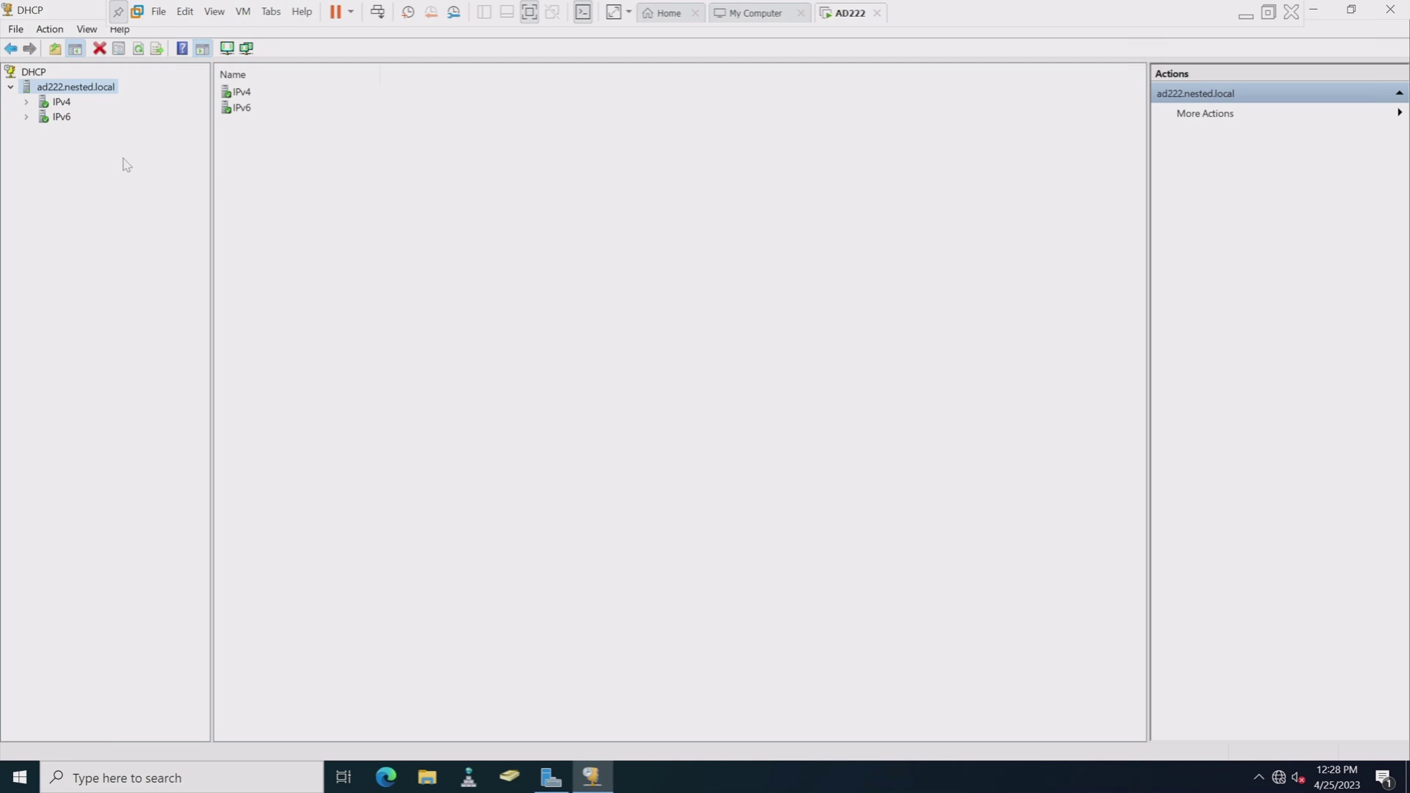
{"action": "left_click", "coordinate": [60, 120]}
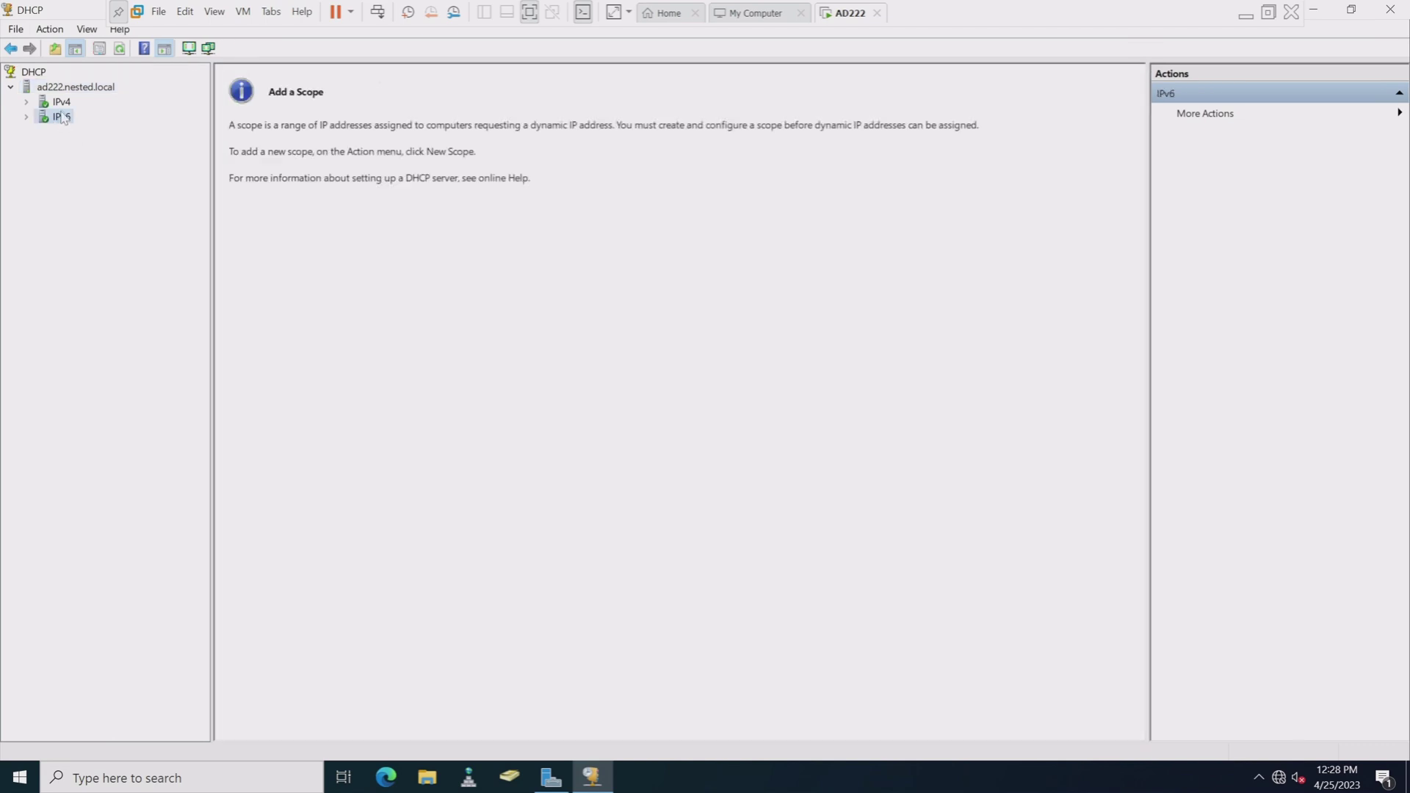
{"action": "double_click", "coordinate": [61, 103]}
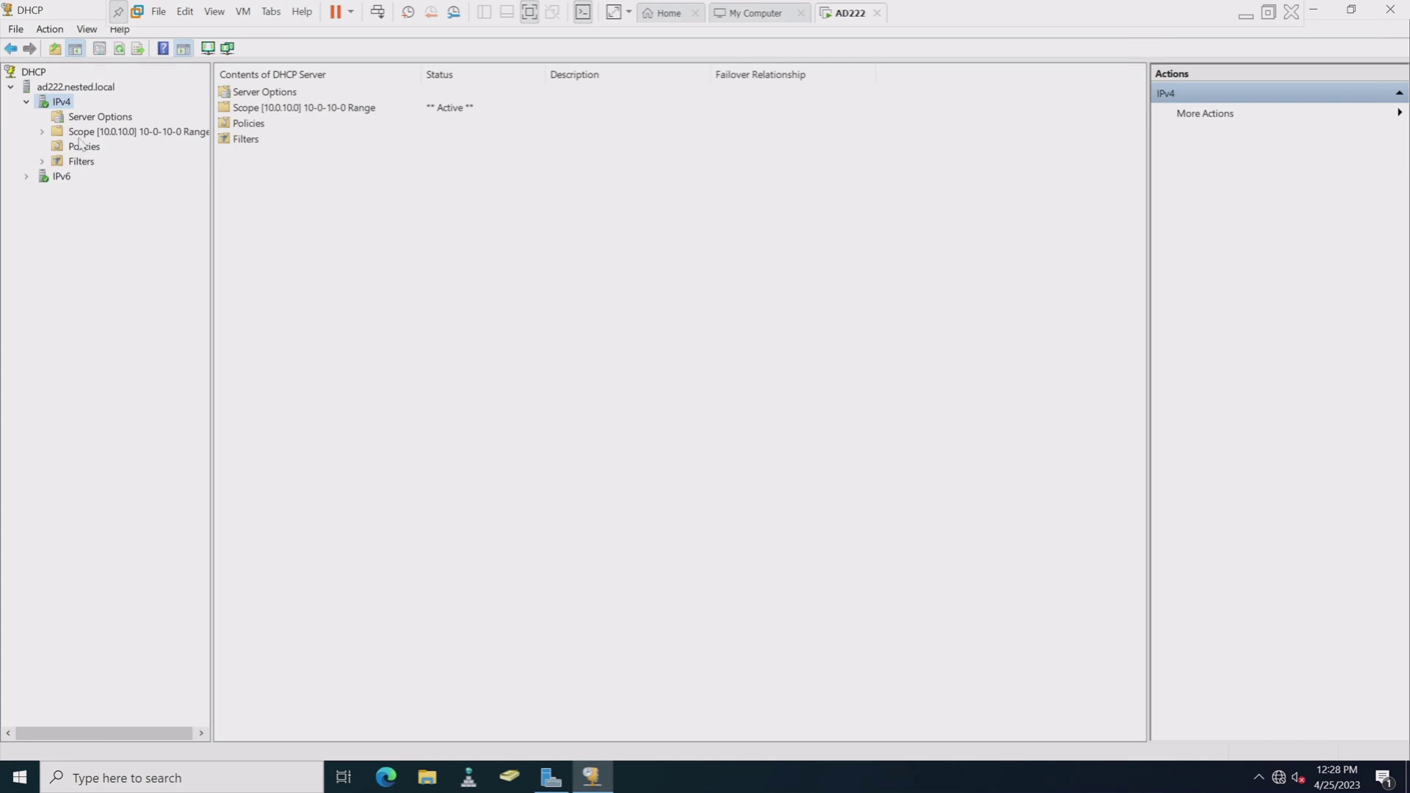
Enable option 004 Time Server with IP address 10.0.10.222 in the 10.0.10.0 scope's options, and close the DHCP console.
{"action": "left_click", "coordinate": [90, 118]}
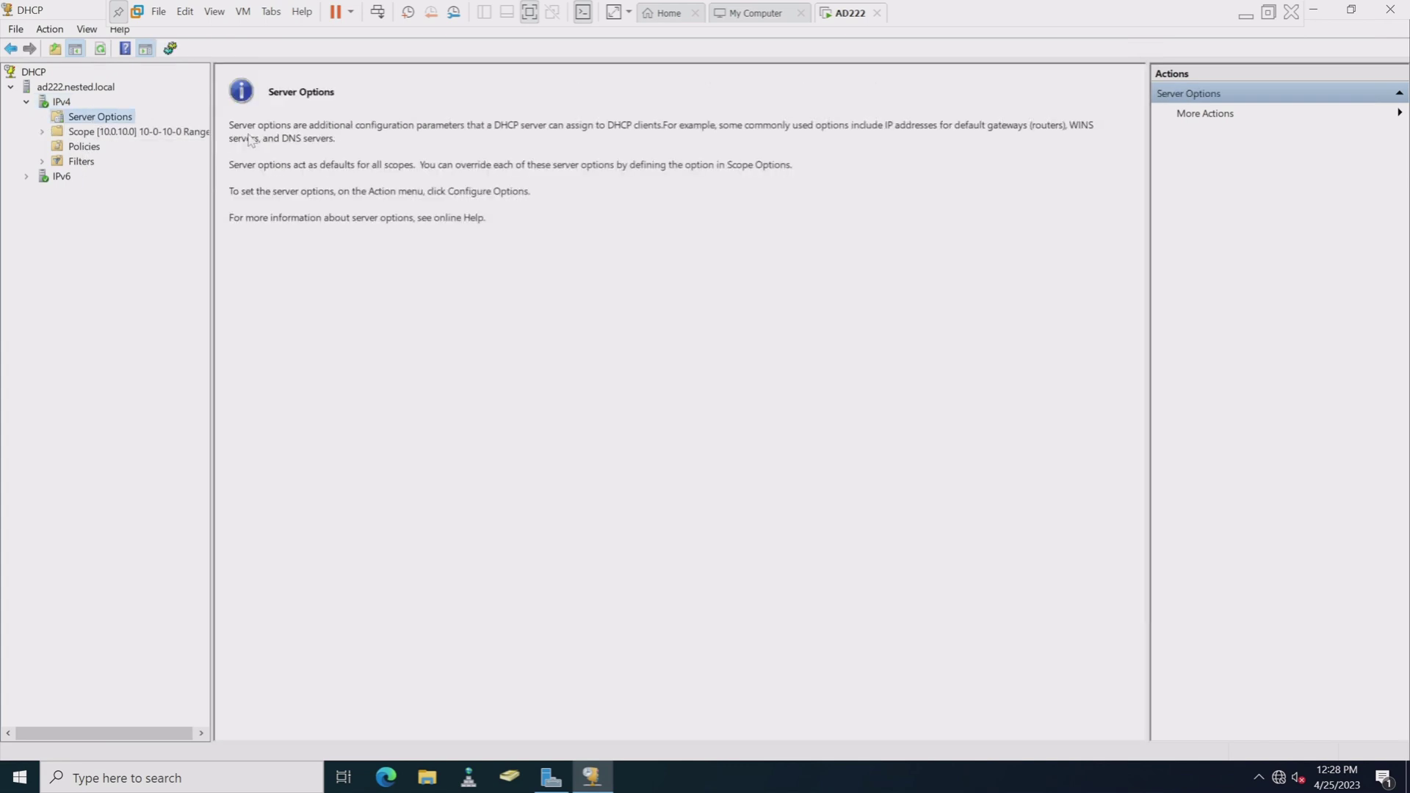
{"action": "double_click", "coordinate": [80, 132]}
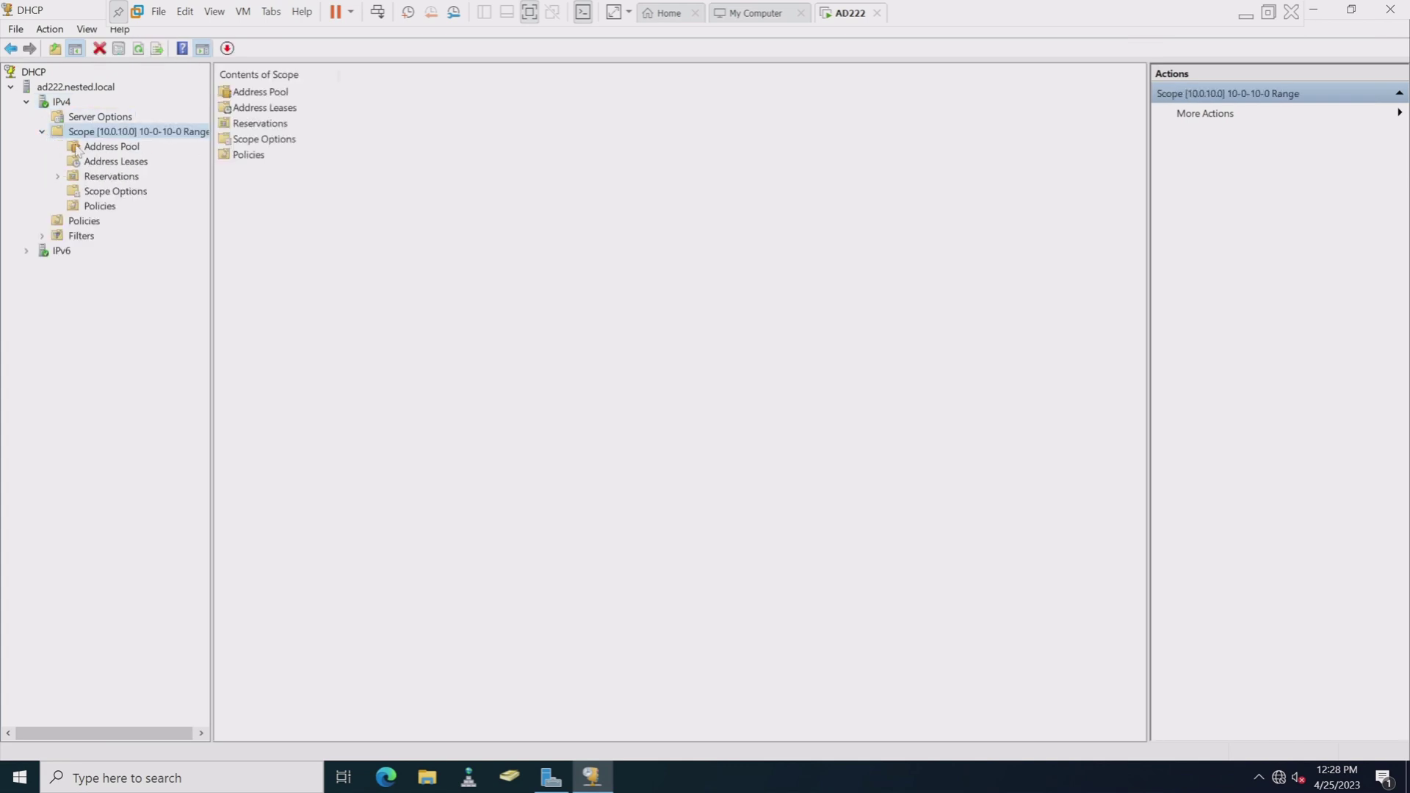
{"action": "left_click", "coordinate": [115, 188]}
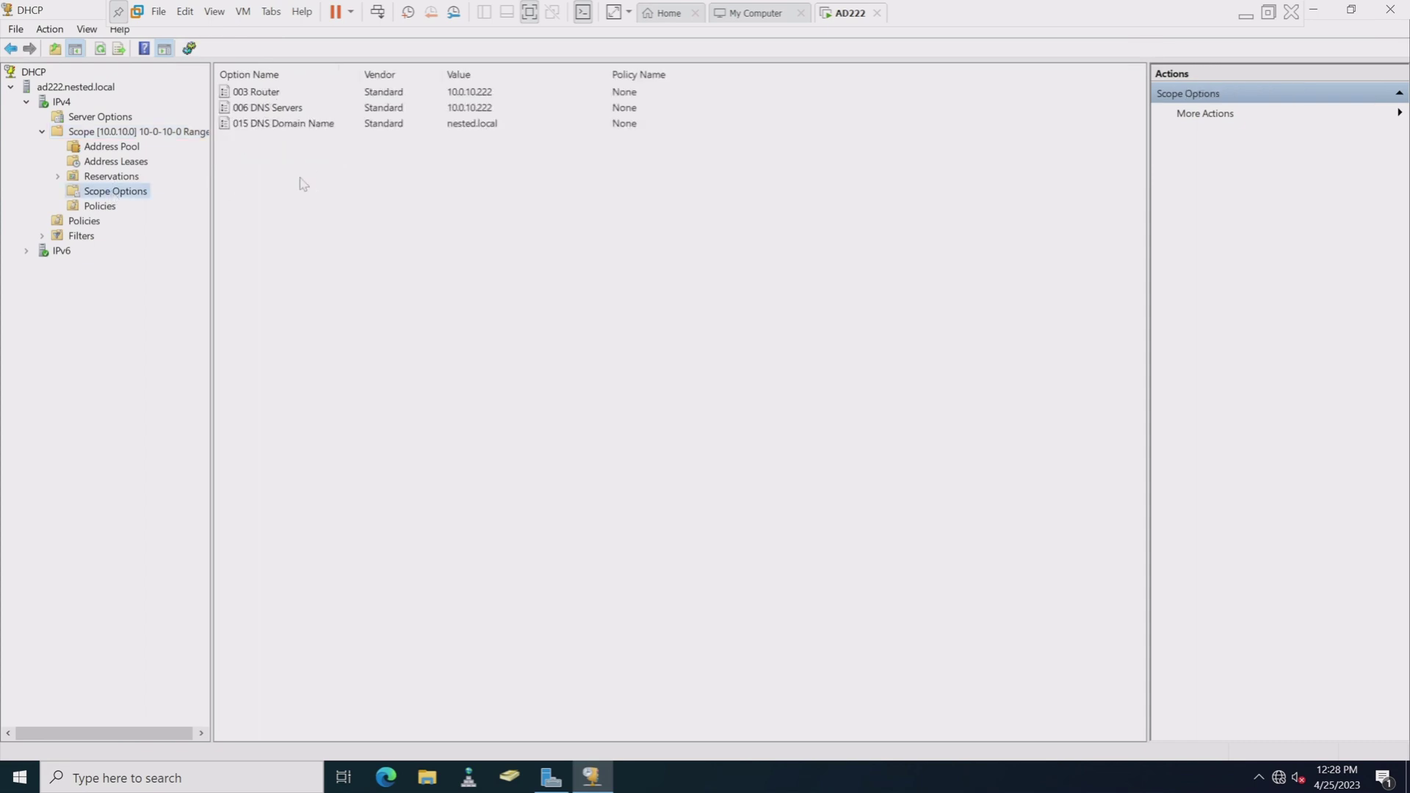
{"action": "right_click", "coordinate": [304, 183]}
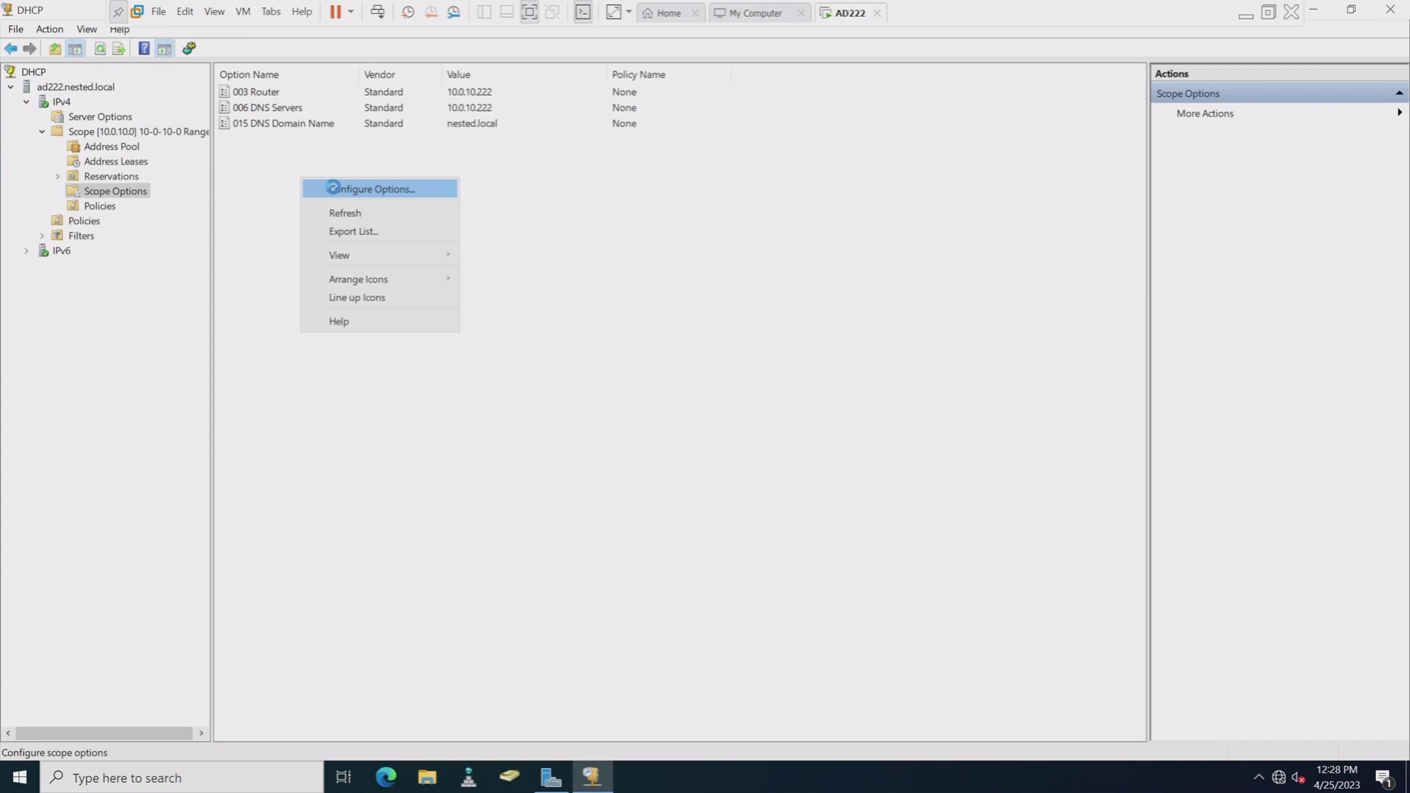
{"action": "left_click", "coordinate": [332, 188]}
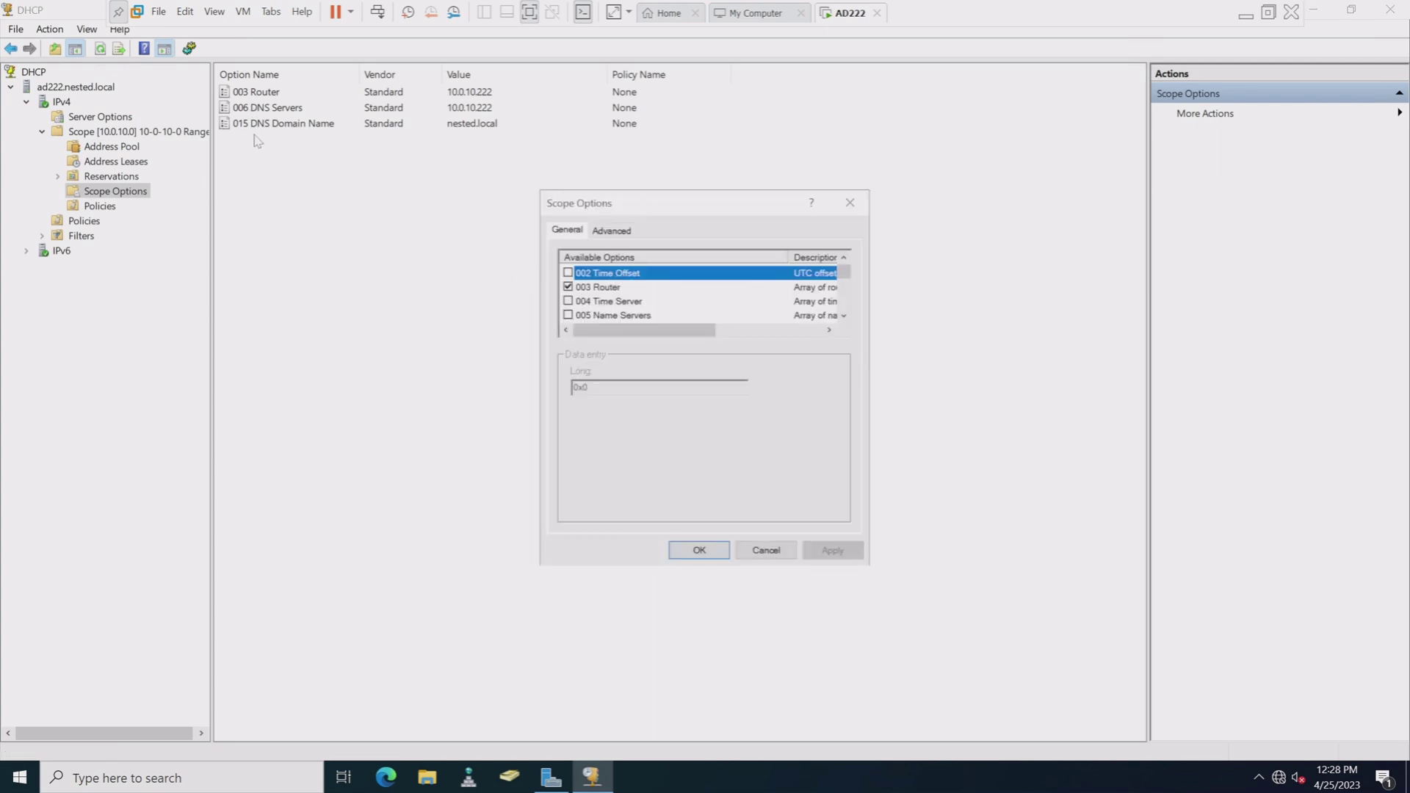
{"action": "left_click", "coordinate": [567, 301]}
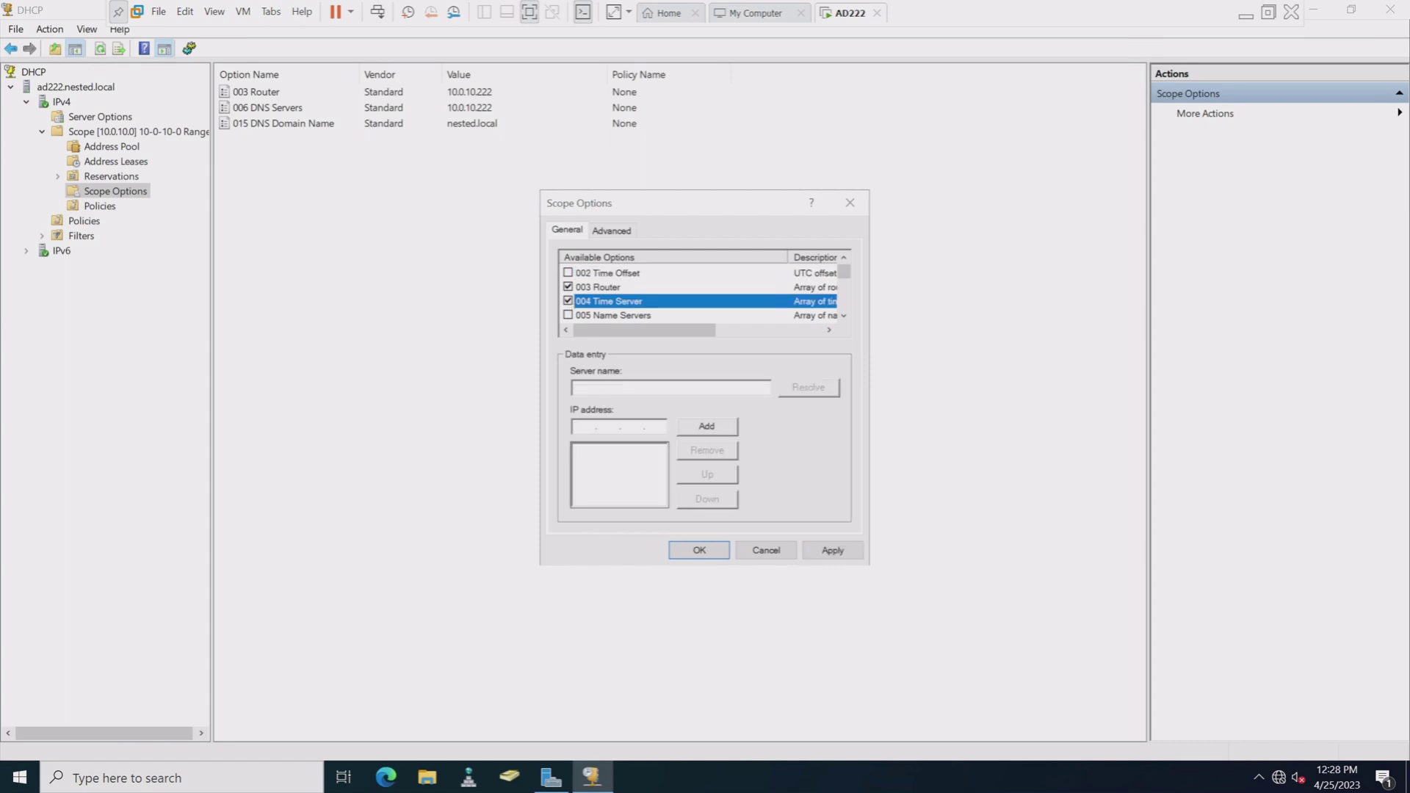
{"action": "left_click", "coordinate": [582, 426]}
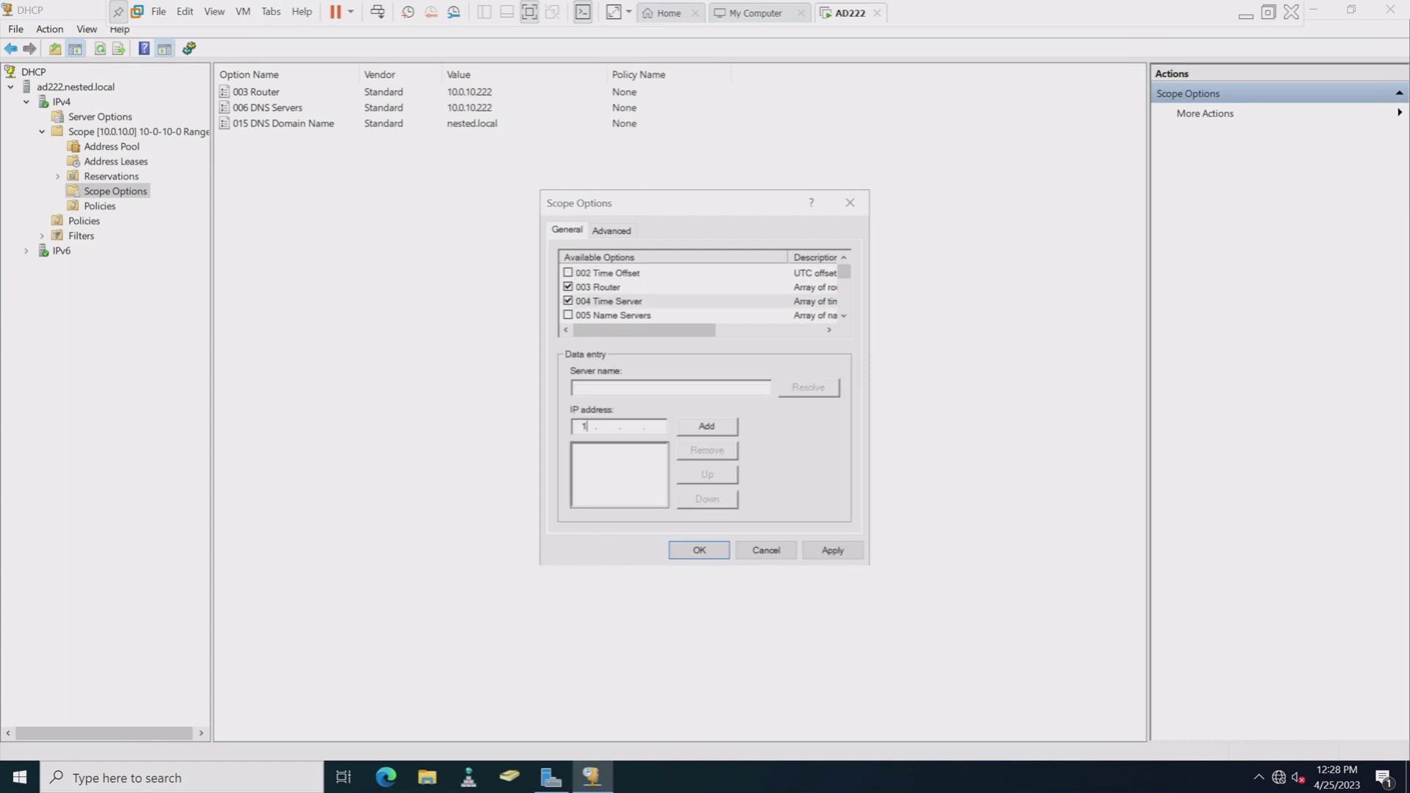
{"action": "type", "text": "10 . 0 . 10 . 222"}
{"action": "left_click", "coordinate": [704, 426]}
{"action": "left_click", "coordinate": [698, 551]}
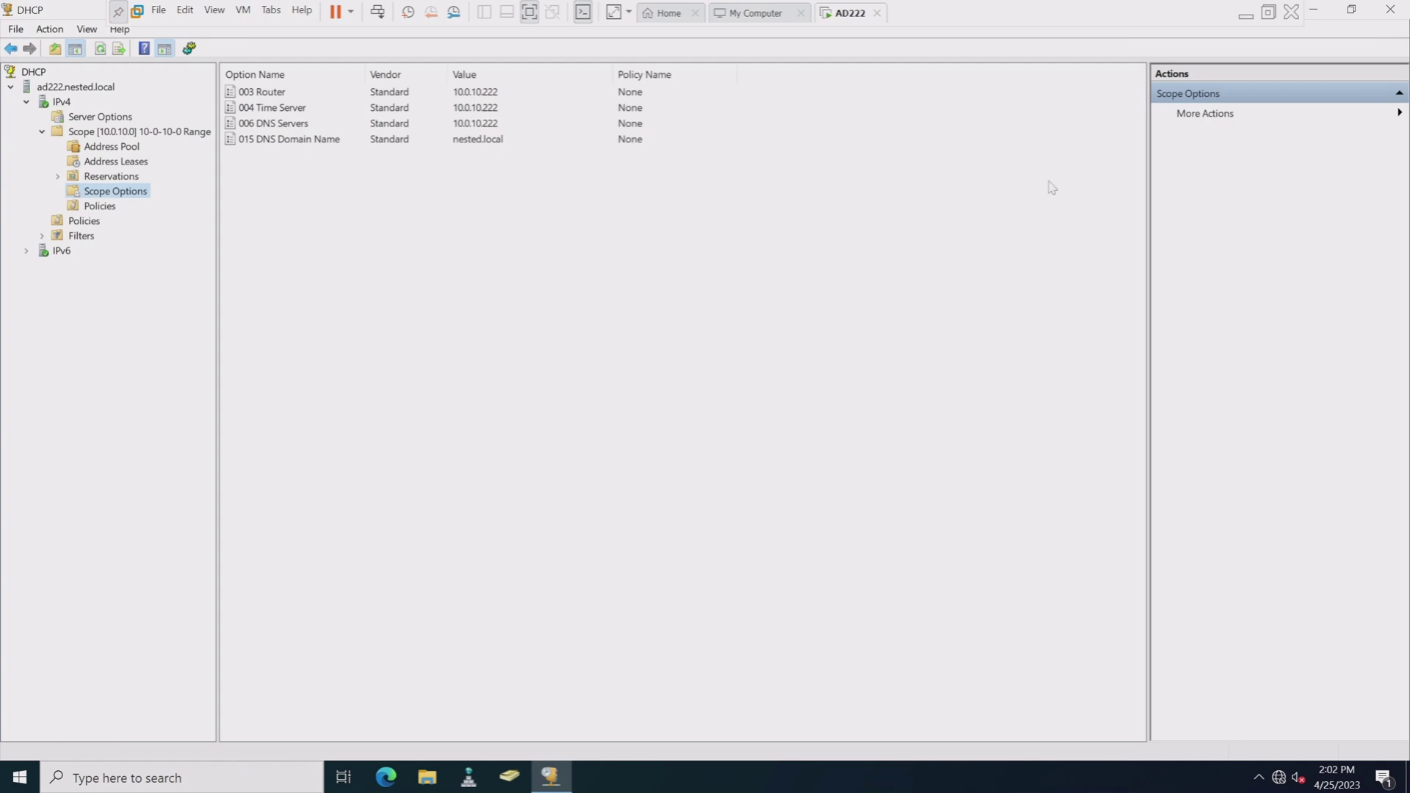
{"action": "left_click", "coordinate": [1391, 16]}
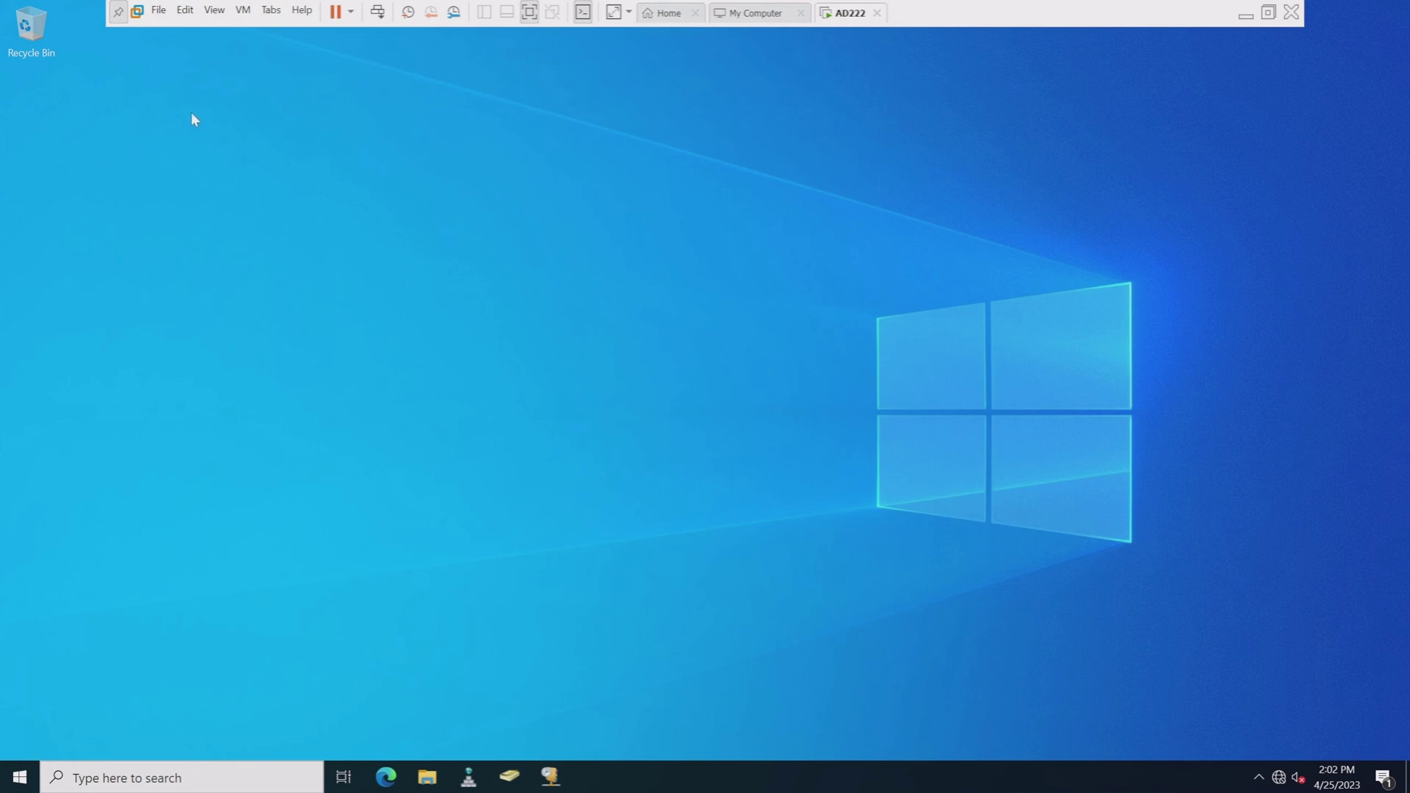
Start the Virtual Network Editor with administrator rights and take the AD222 virtual machine out of full-screen view.
{"action": "left_click", "coordinate": [182, 11]}
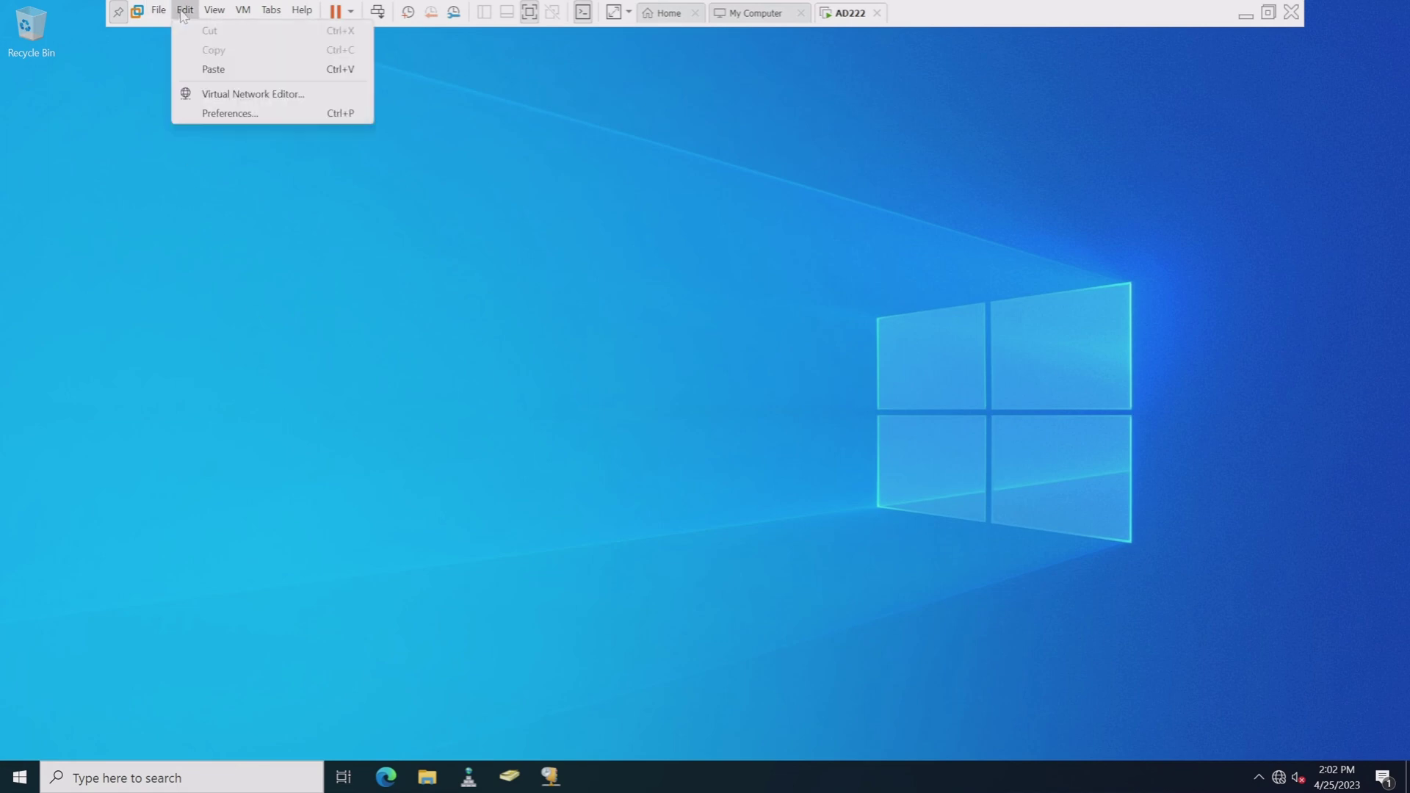
{"action": "left_click", "coordinate": [234, 95]}
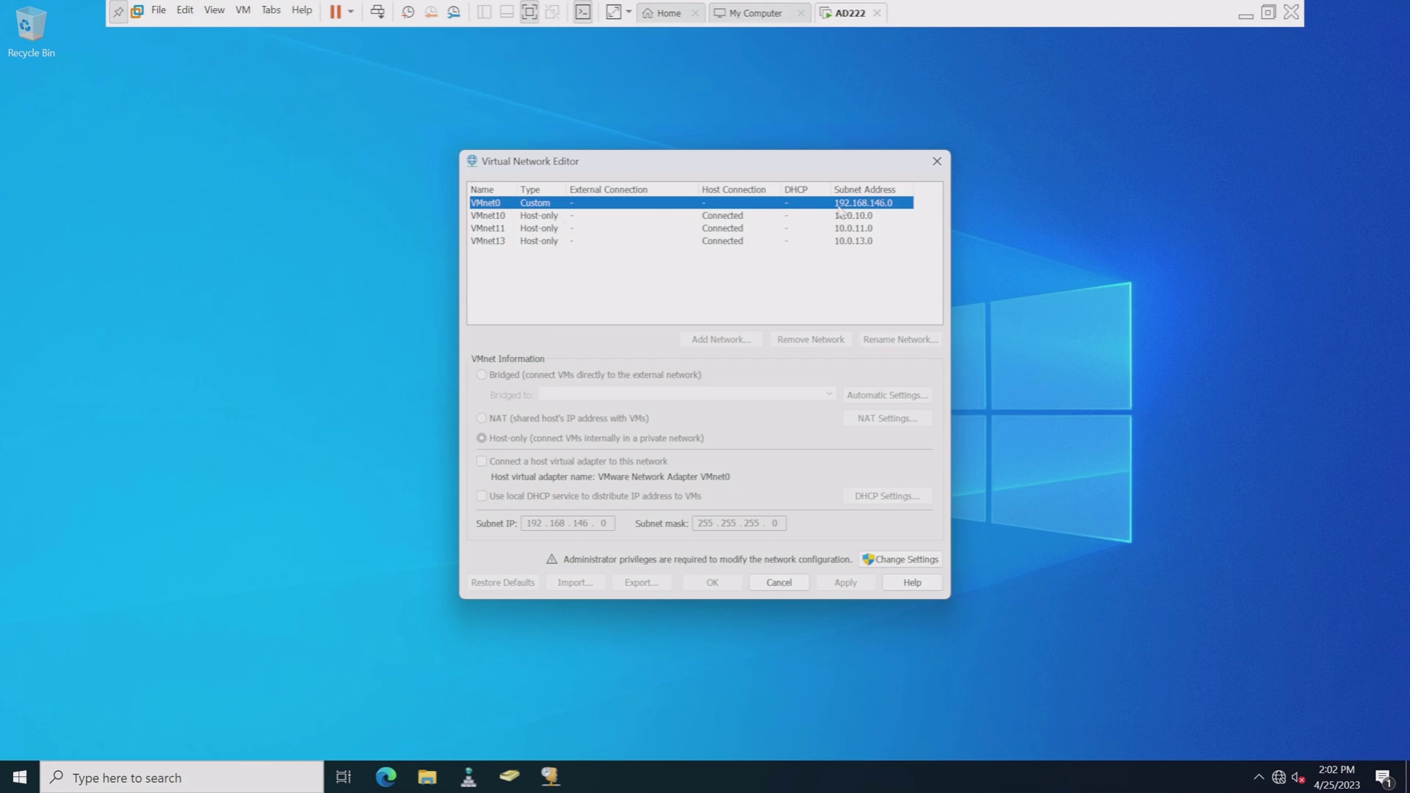
{"action": "left_click", "coordinate": [900, 565]}
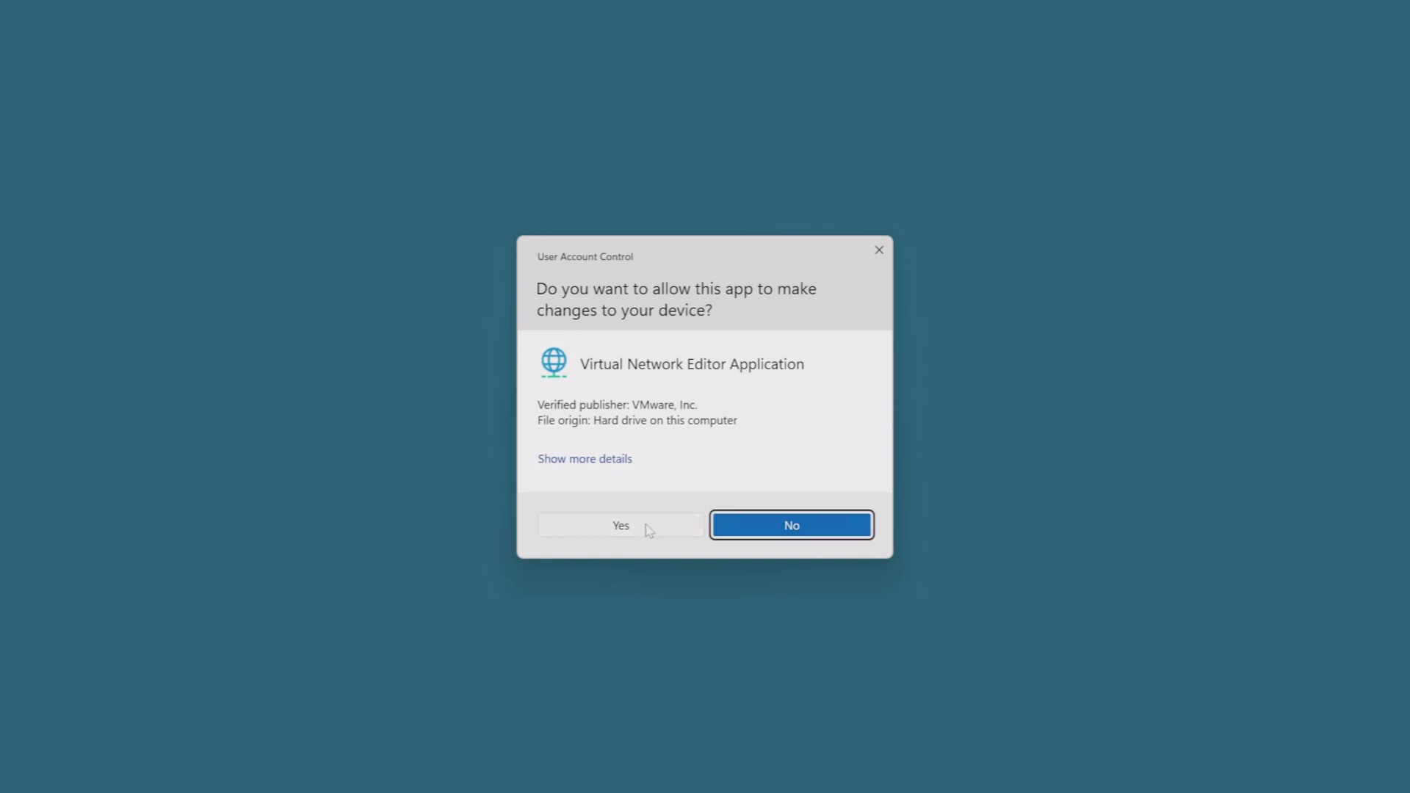
{"action": "left_click", "coordinate": [649, 527]}
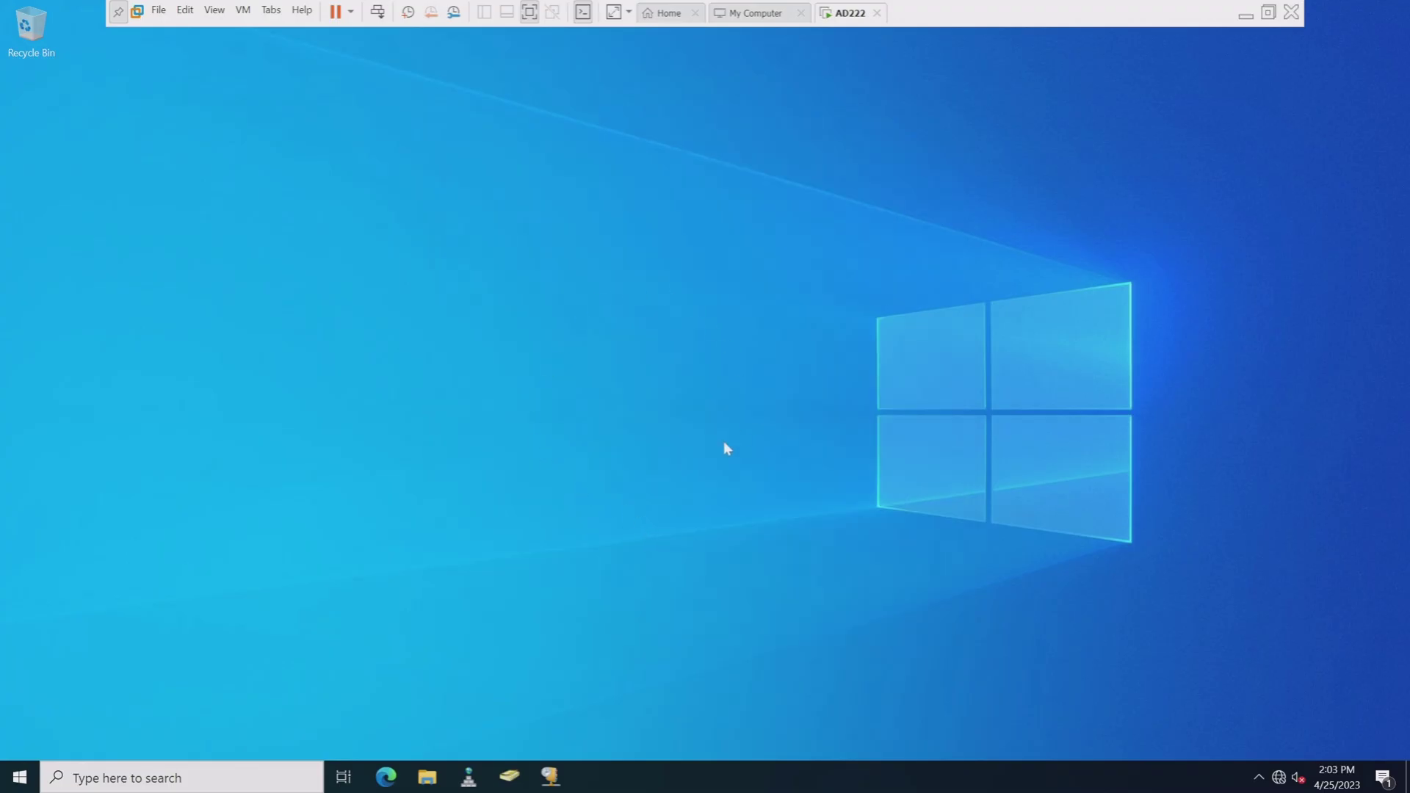
{"action": "left_click", "coordinate": [1269, 16]}
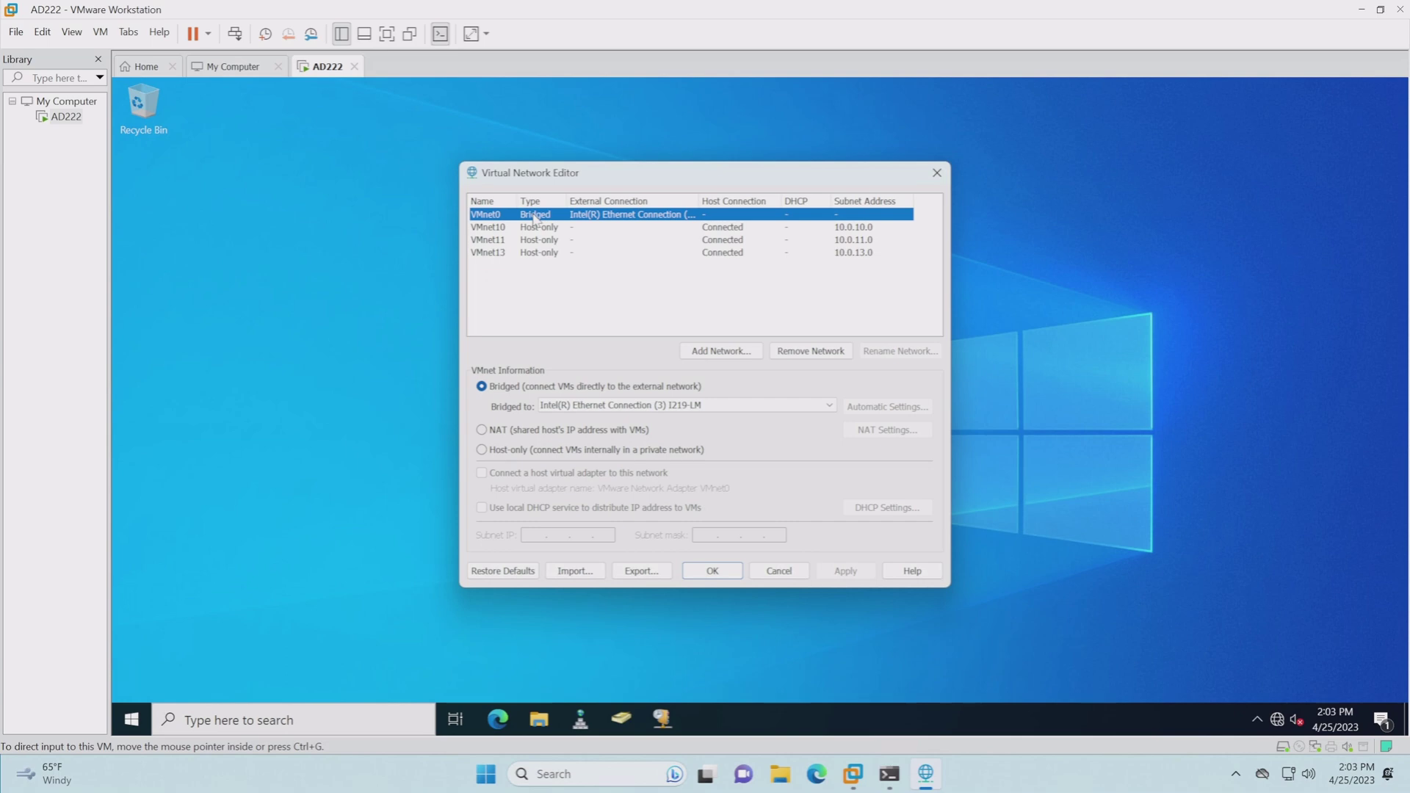
{"action": "left_click", "coordinate": [727, 352]}
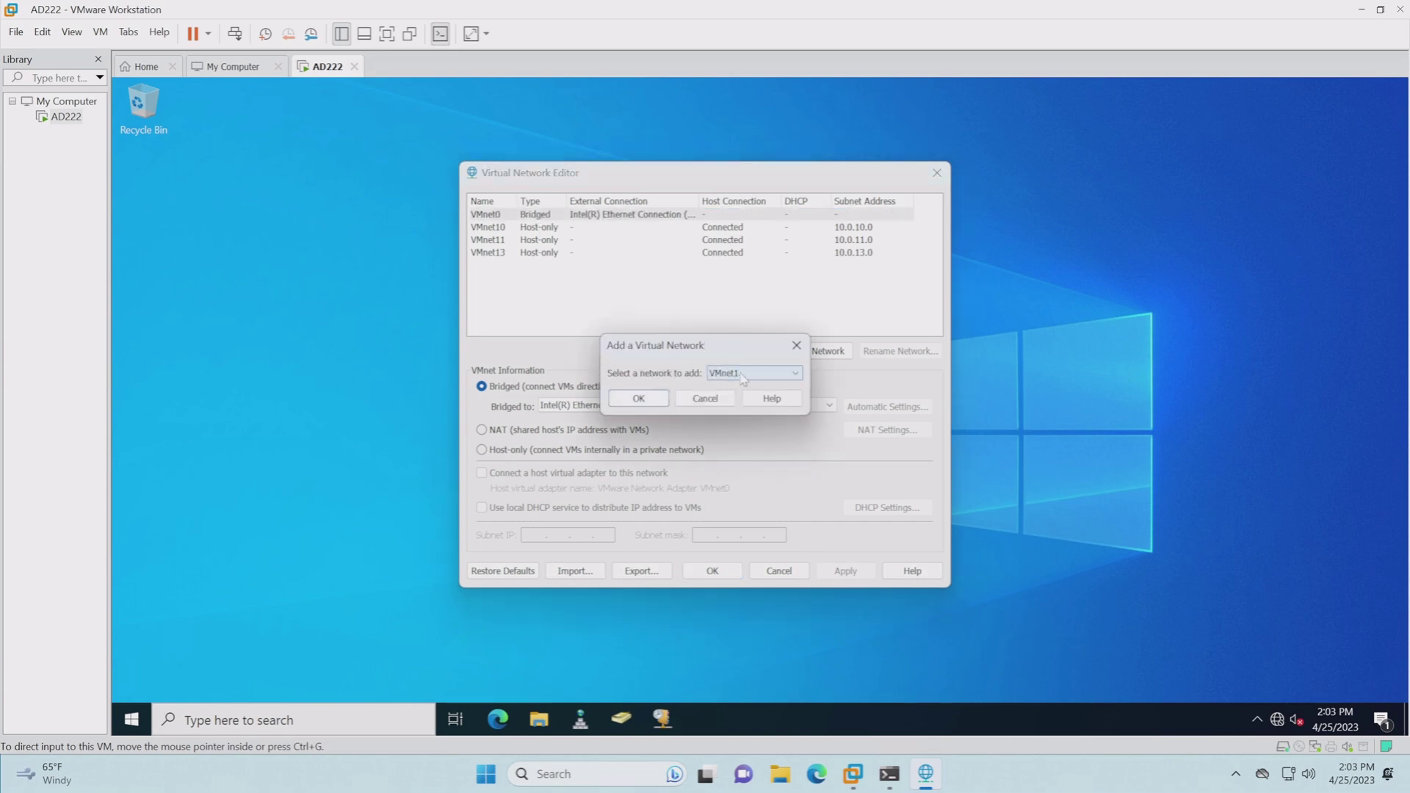
{"action": "left_click", "coordinate": [743, 376]}
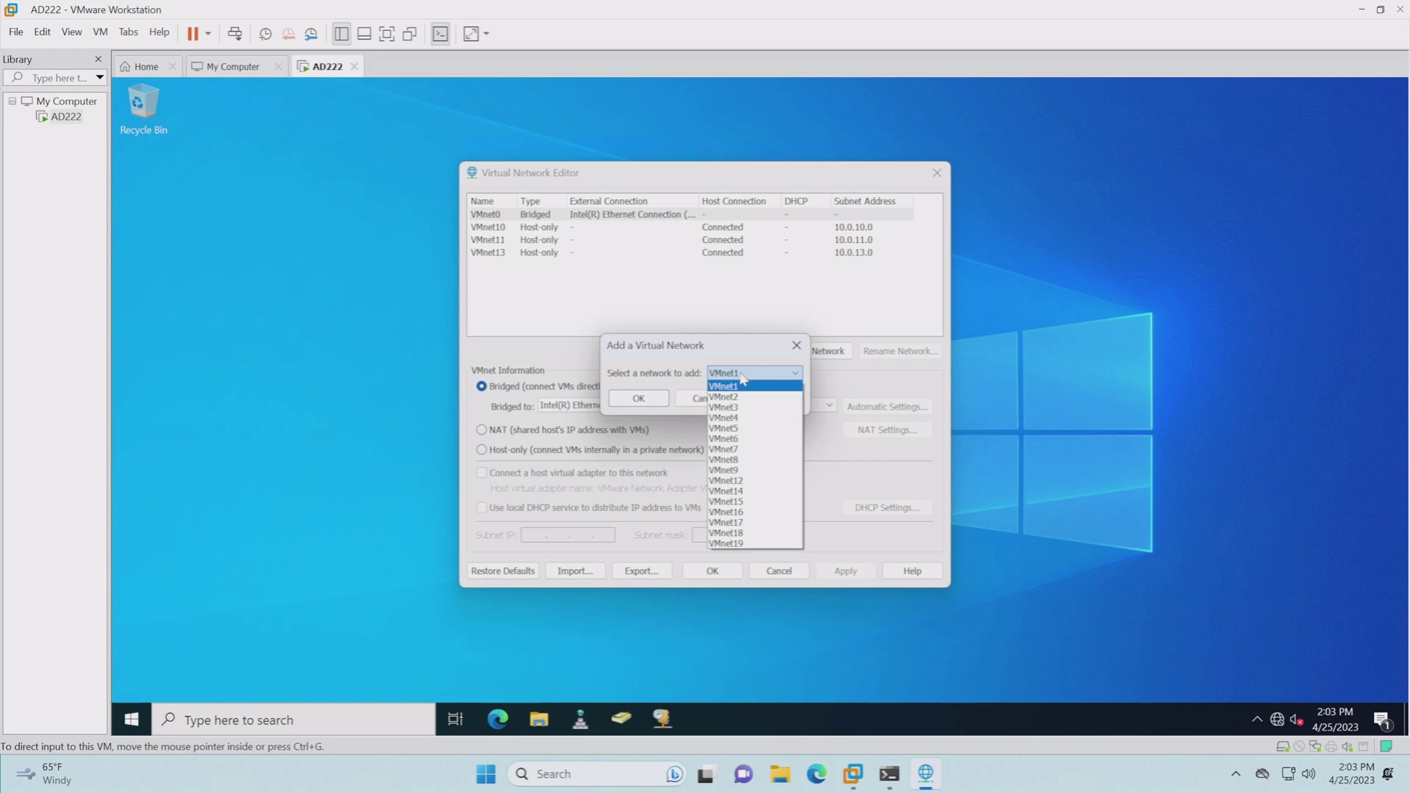
{"action": "left_click", "coordinate": [791, 349]}
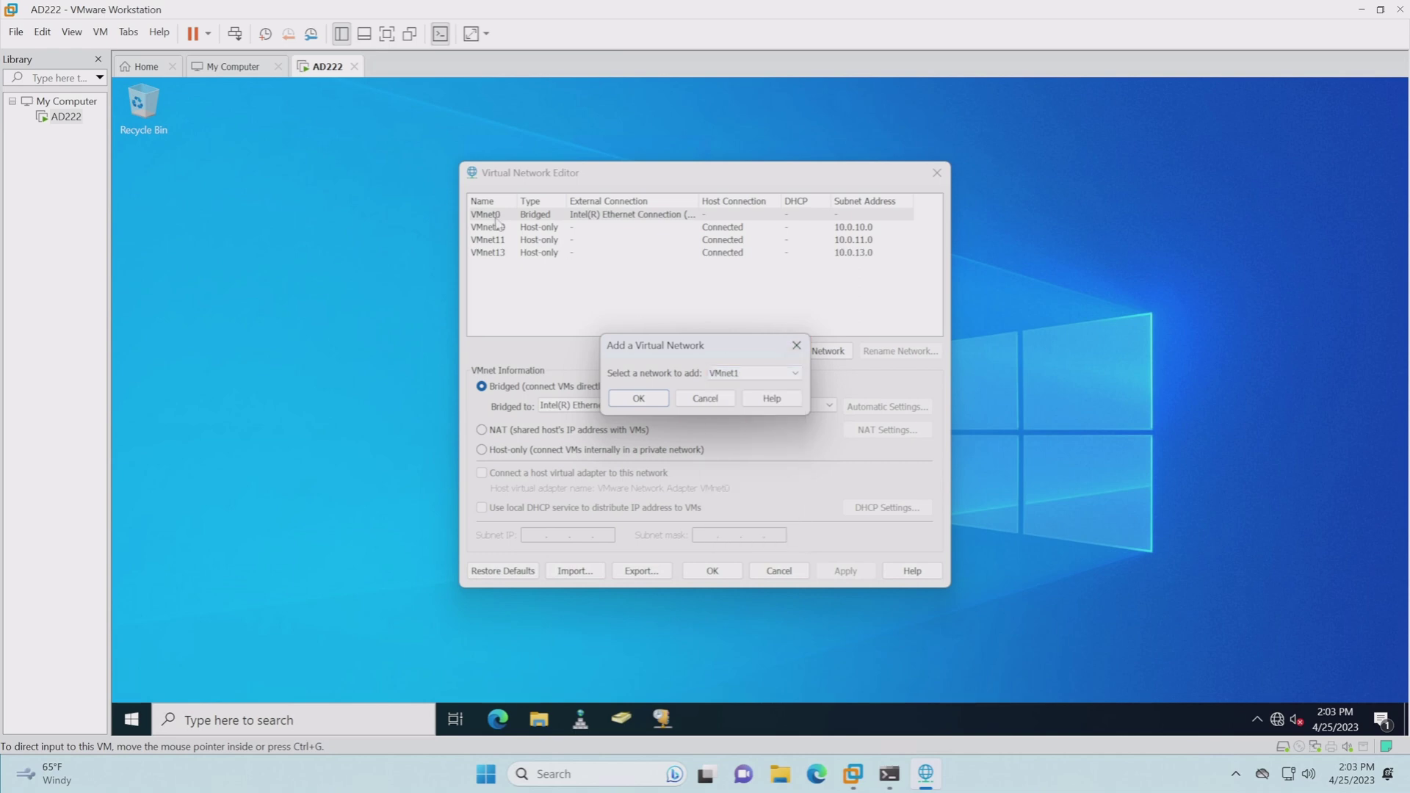
{"action": "left_click", "coordinate": [700, 395]}
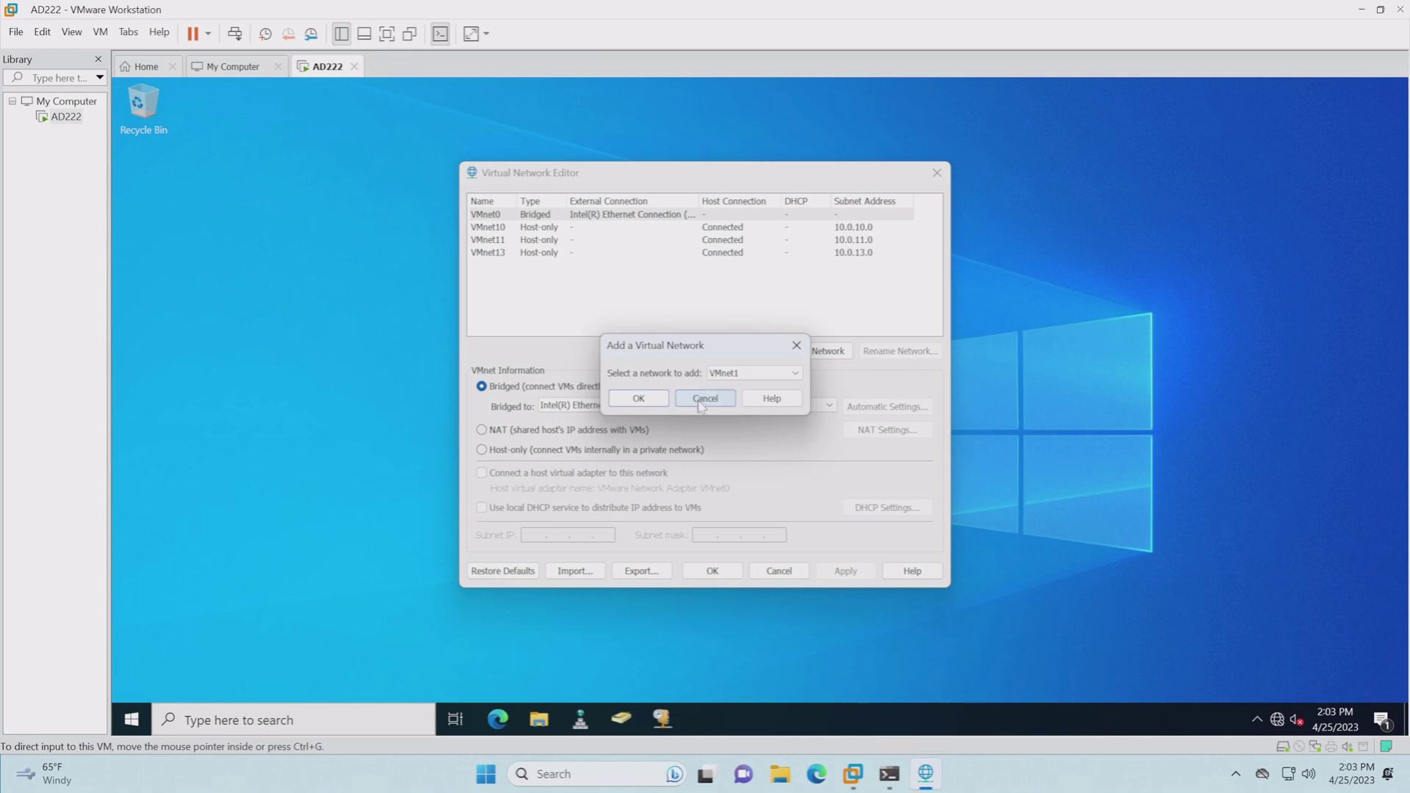
Try bridging VMnet0 to Automatic instead of a specific adapter, and discard the change.
{"action": "left_click", "coordinate": [482, 216]}
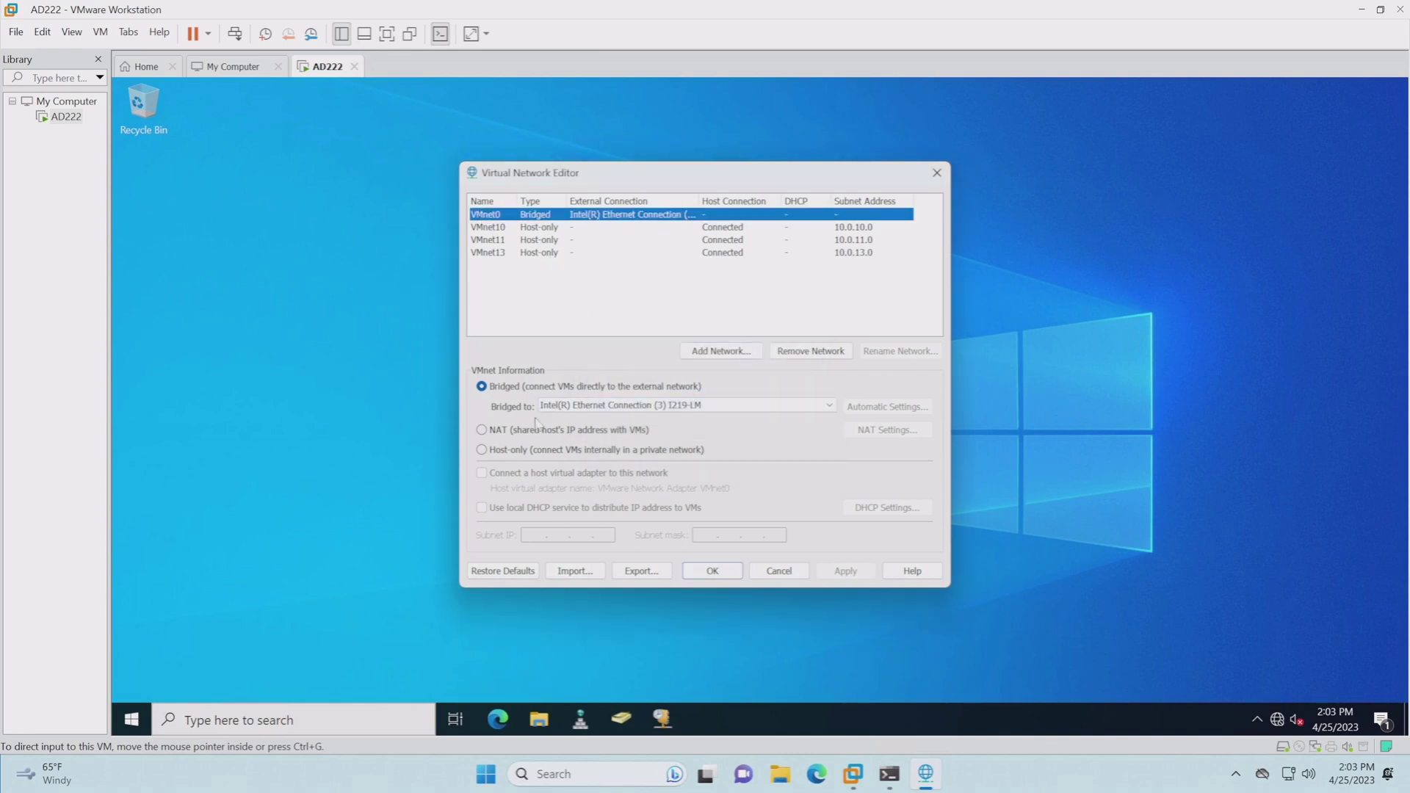
{"action": "left_click", "coordinate": [572, 407]}
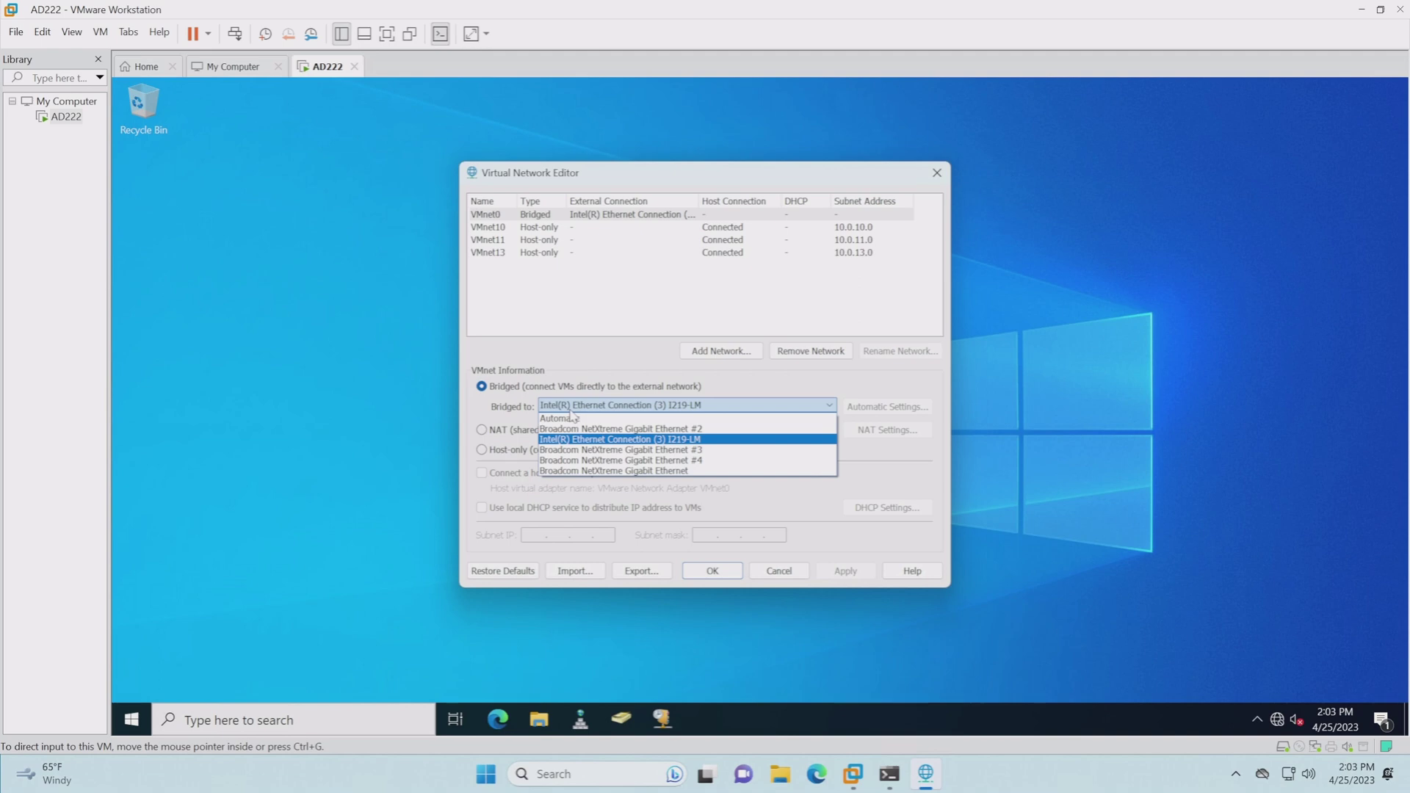
{"action": "left_click", "coordinate": [683, 418]}
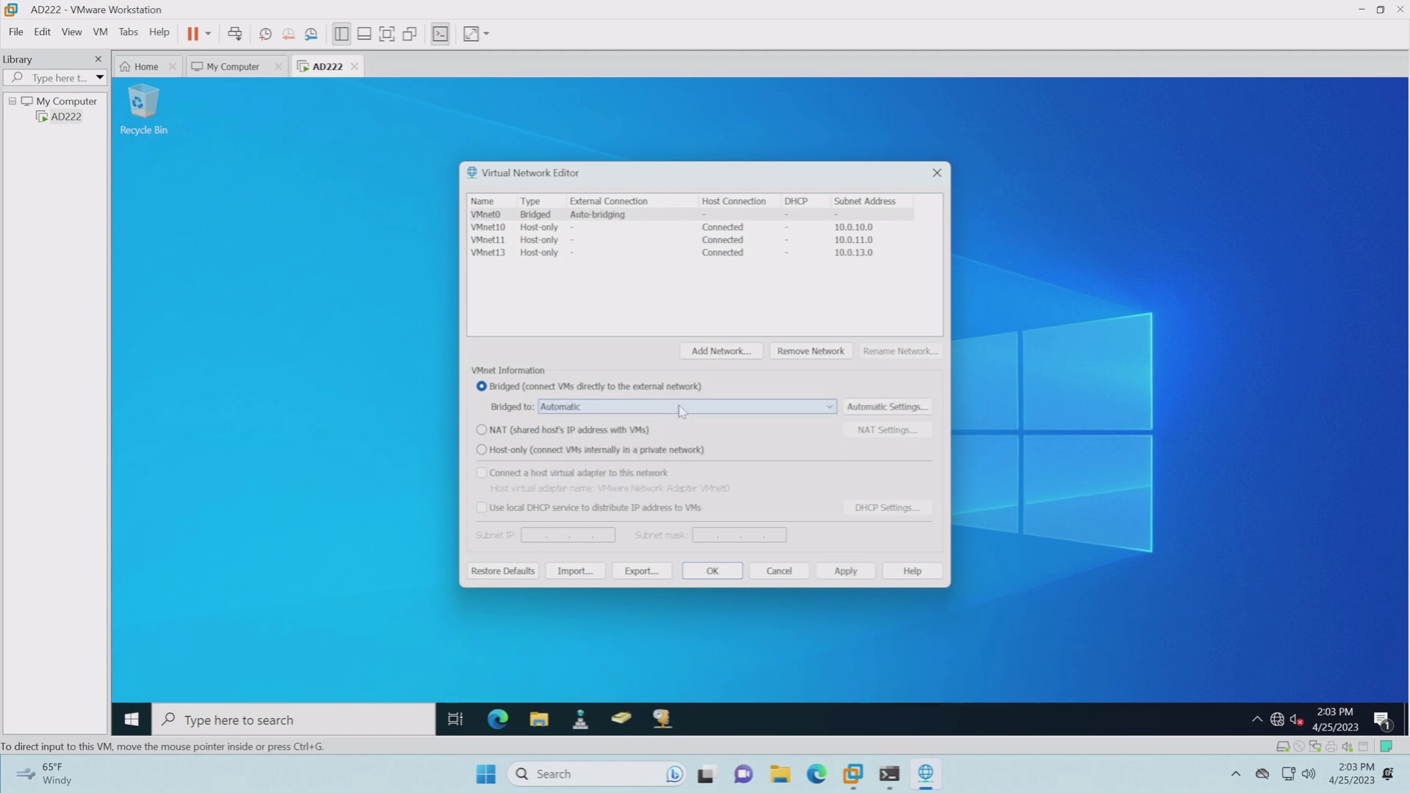
{"action": "left_click", "coordinate": [759, 577]}
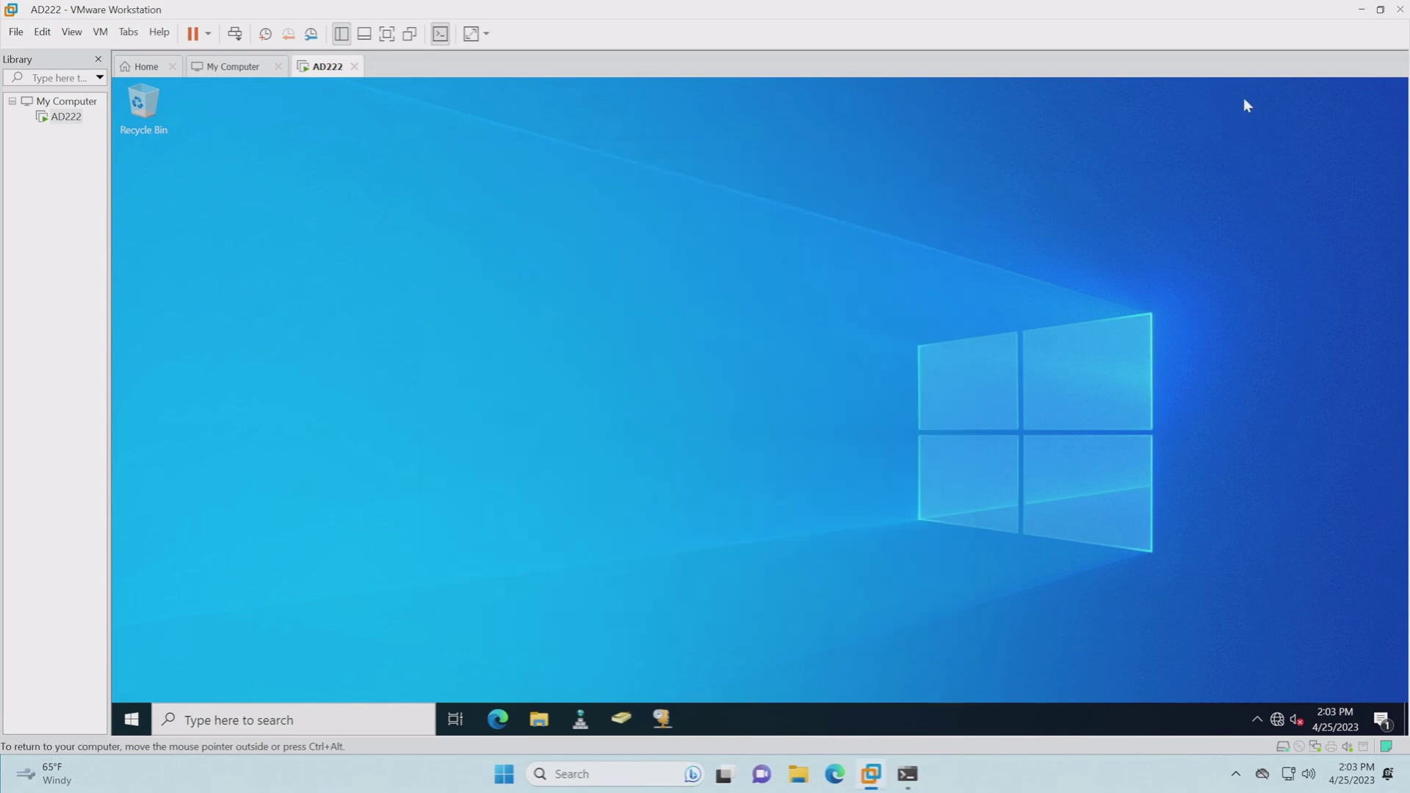
Switch to the host desktop and examine the 80.x Network - Onboard NIC entry in its network connections.
{"action": "left_click", "coordinate": [1363, 13]}
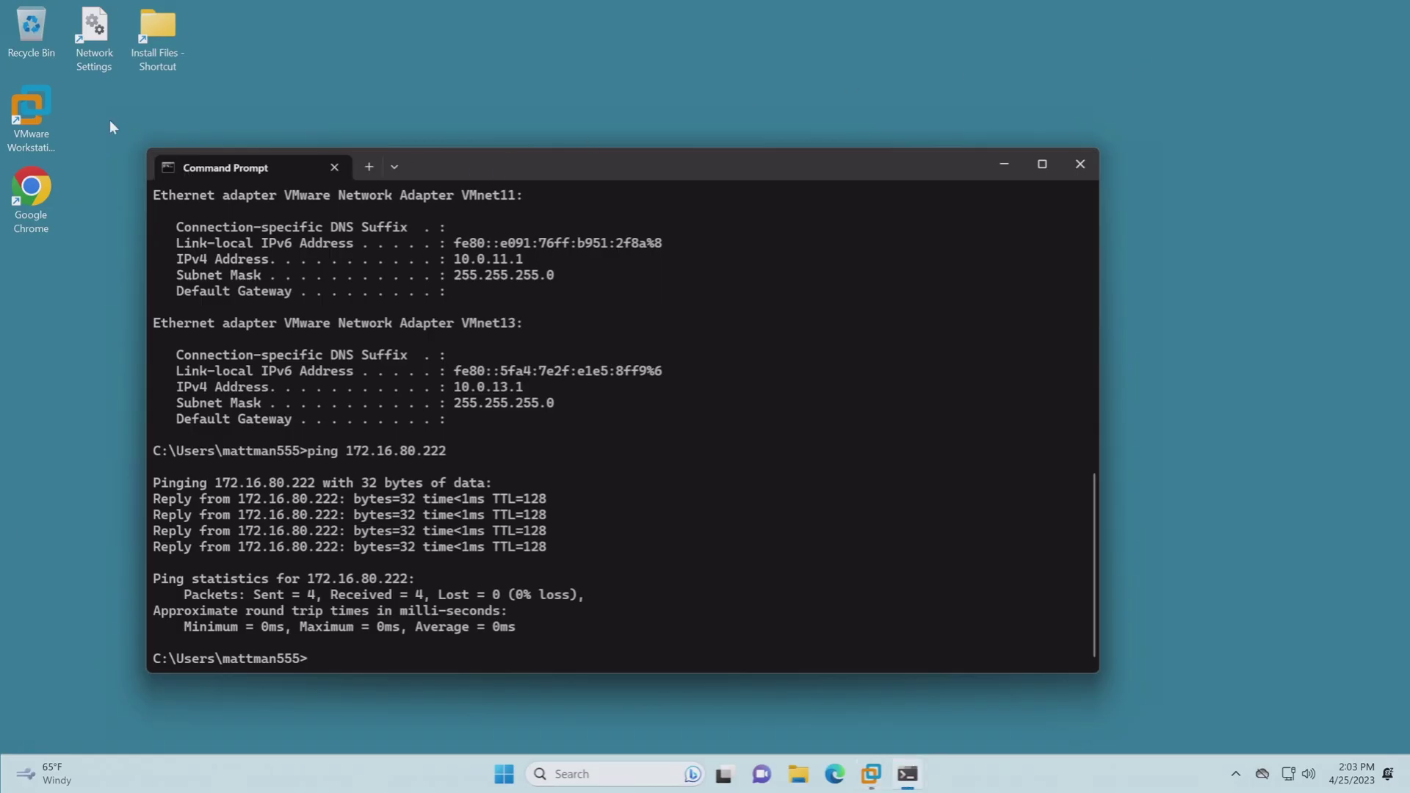
{"action": "double_click", "coordinate": [95, 33]}
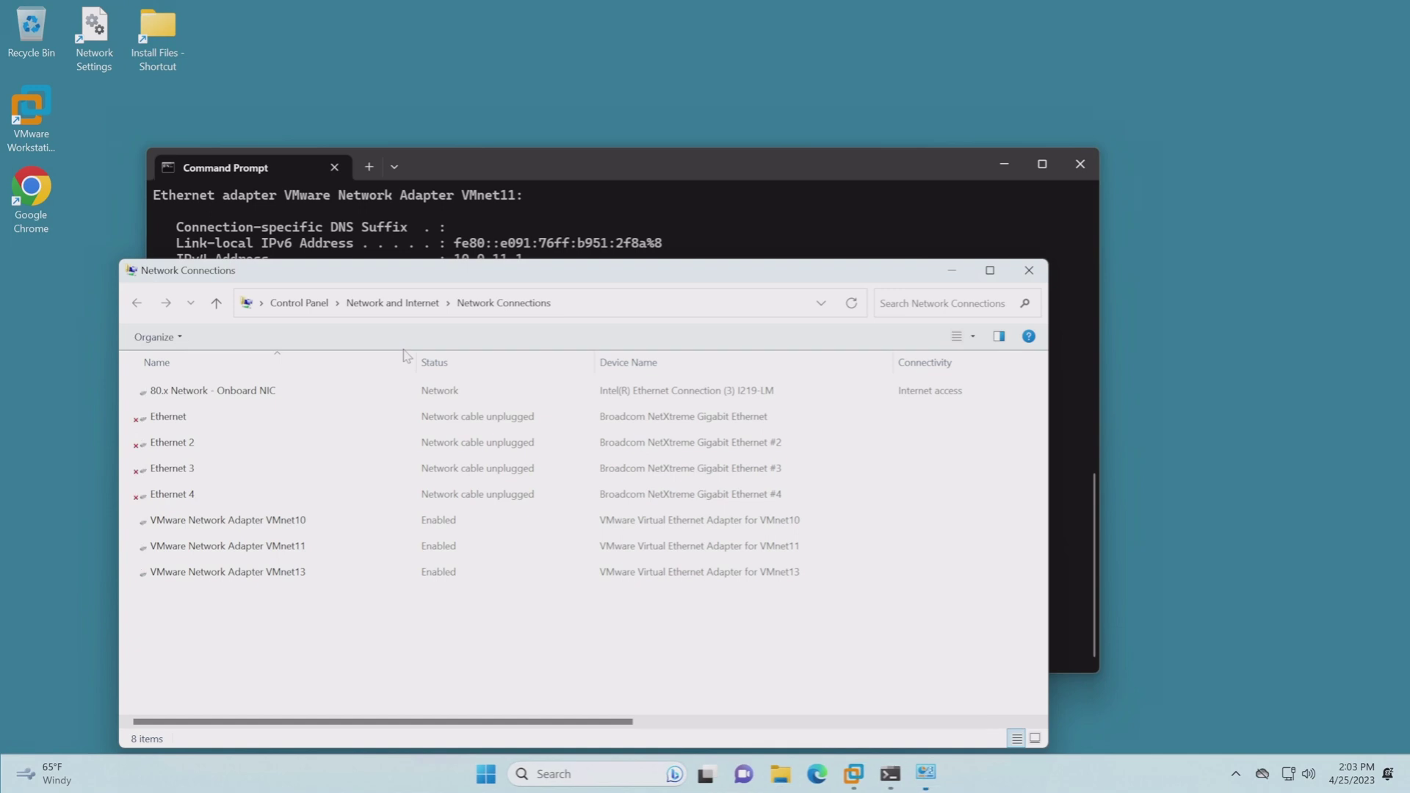
{"action": "left_click", "coordinate": [199, 393]}
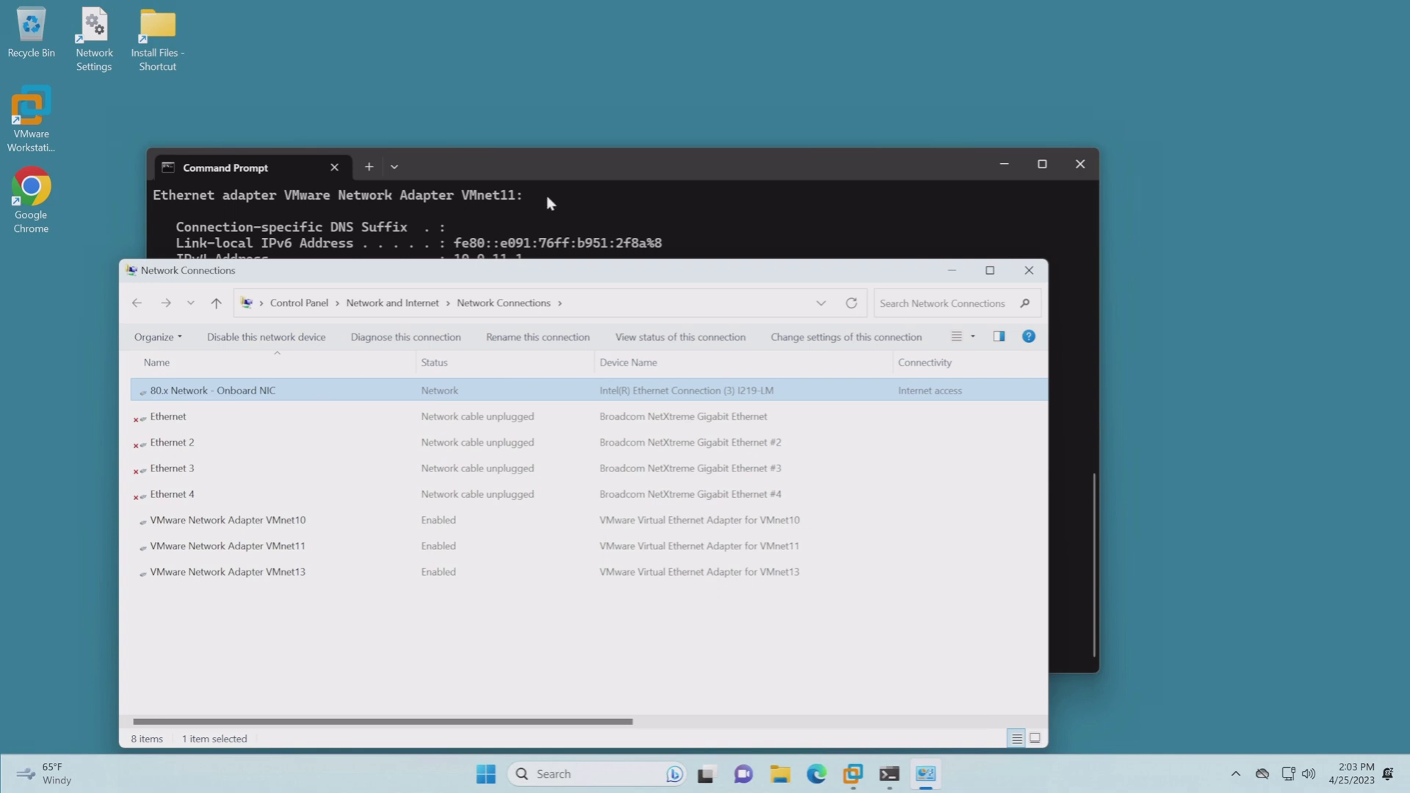
Ping 172.16.80.1 from the host's Command Prompt, and close the prompt and the network connections window.
{"action": "left_click", "coordinate": [637, 173]}
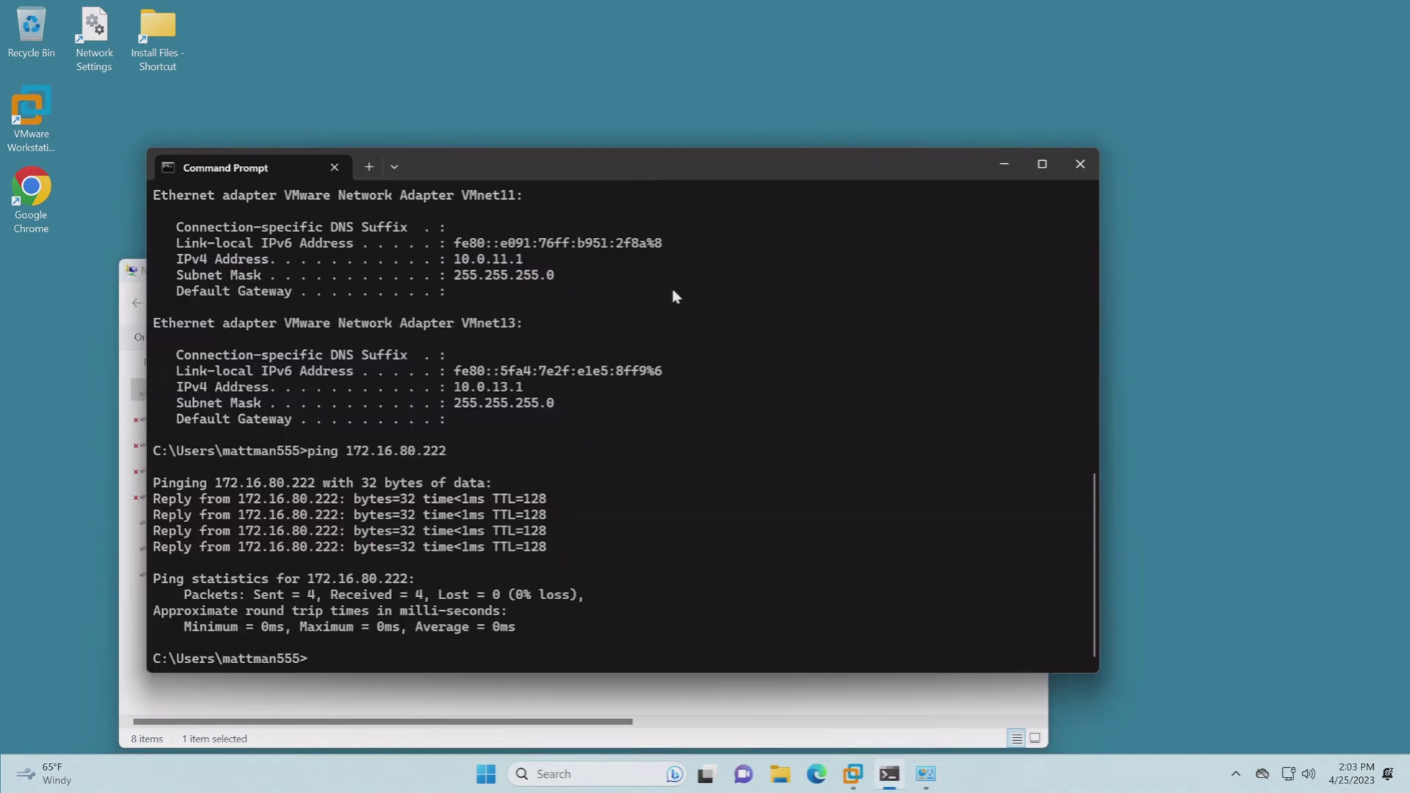
{"action": "type", "text": "ping 172.16.80.1"}
{"action": "key", "text": "Return"}
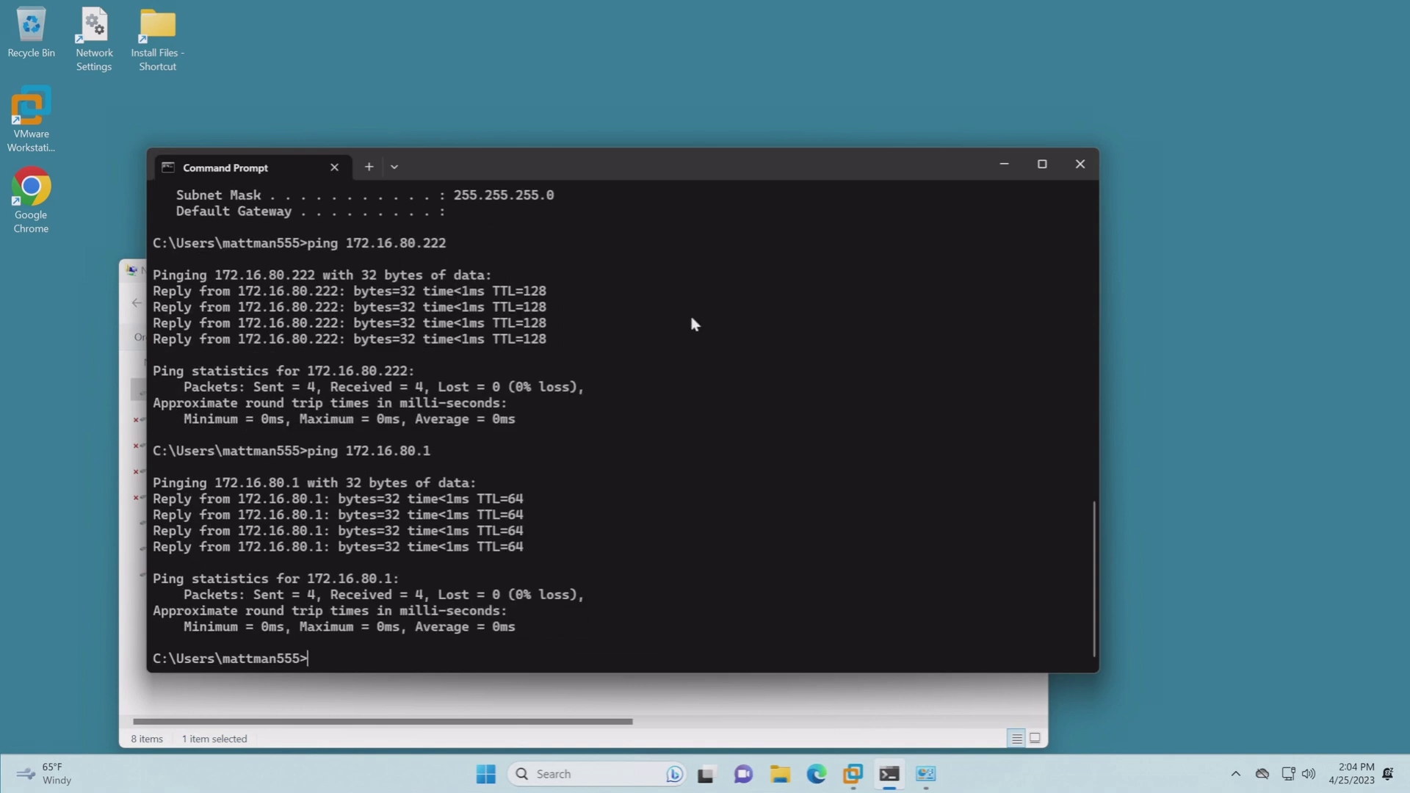
{"action": "left_click", "coordinate": [1078, 166]}
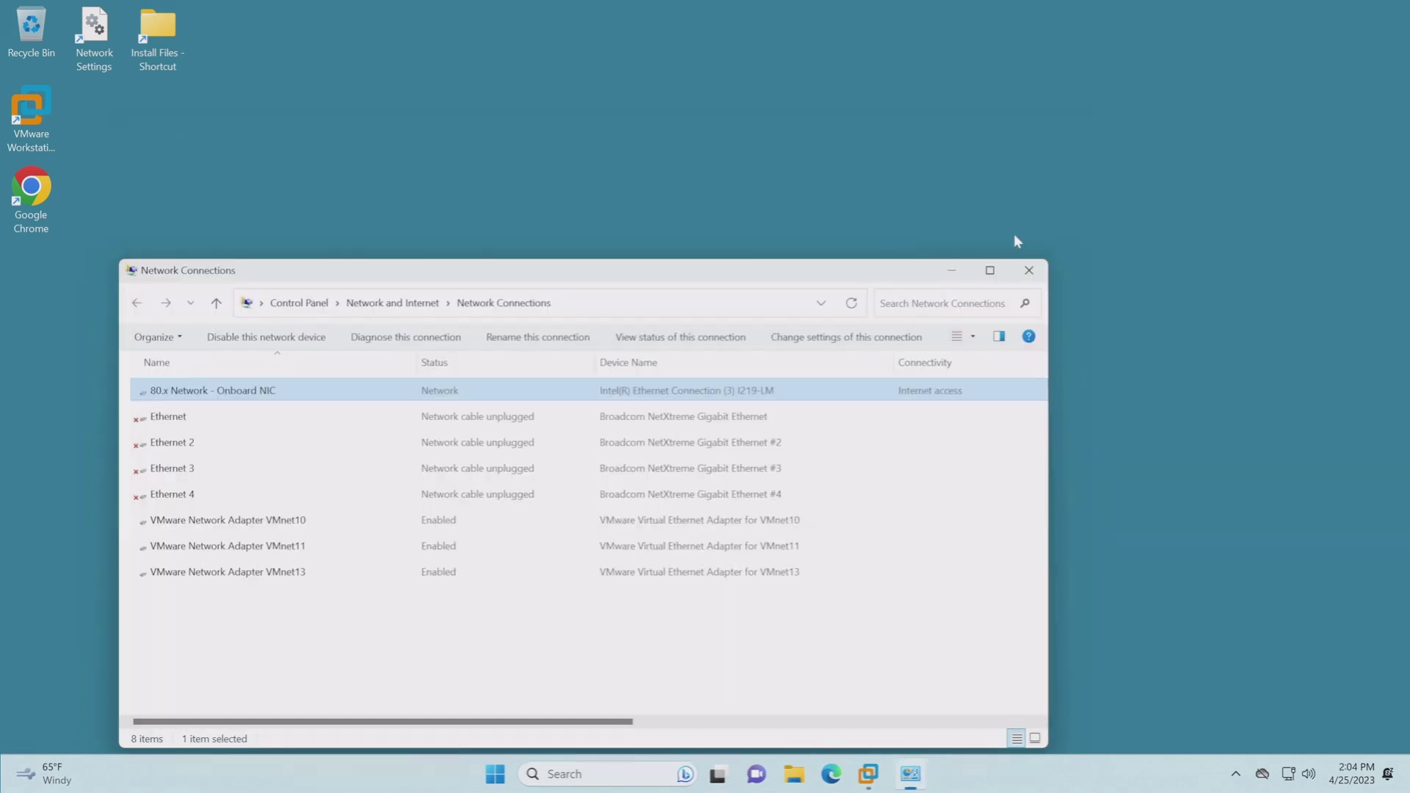
{"action": "left_click", "coordinate": [1028, 271]}
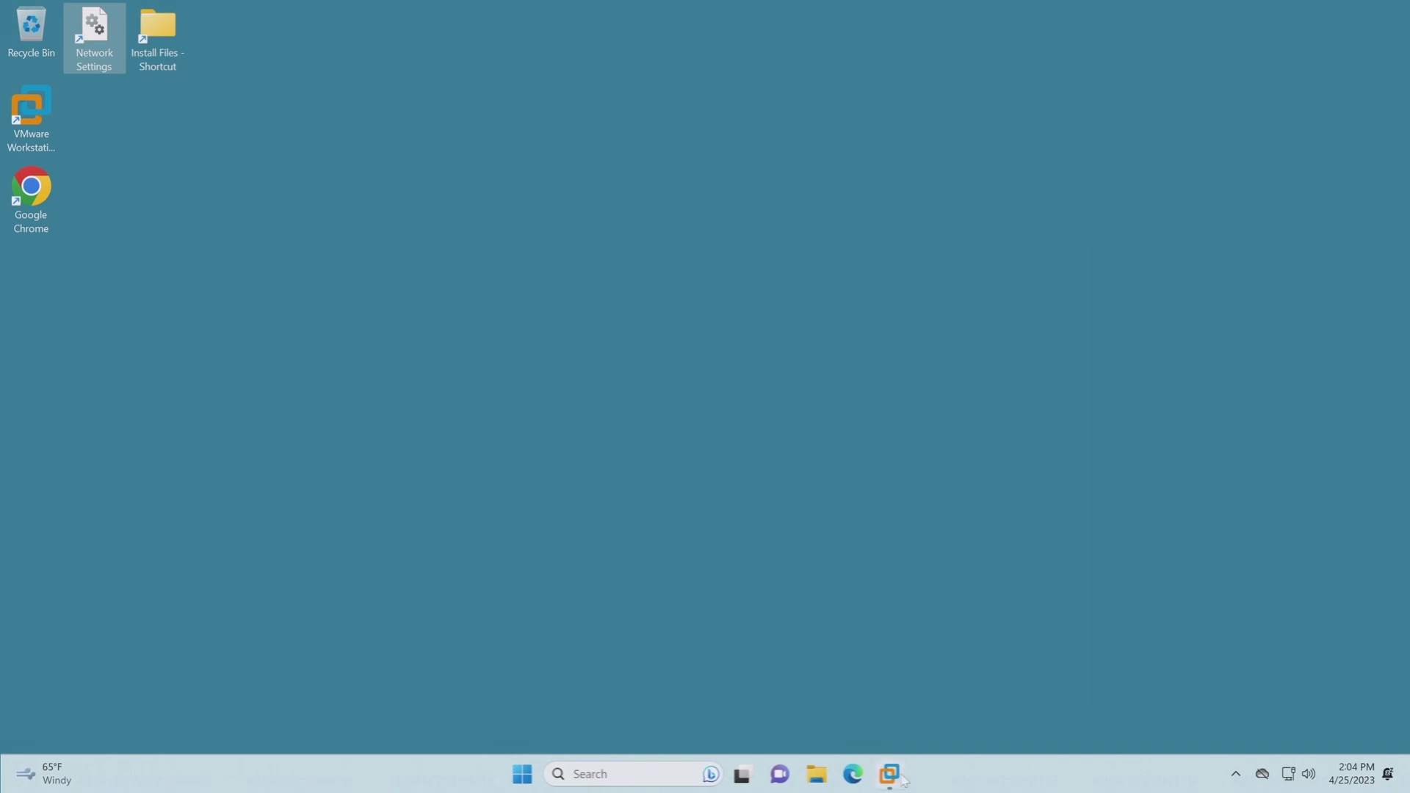
Switch back to VMware Workstation and add a second network adapter to the AD222 virtual machine.
{"action": "mouse_move", "coordinate": [890, 774]}
{"action": "left_click", "coordinate": [1026, 672]}
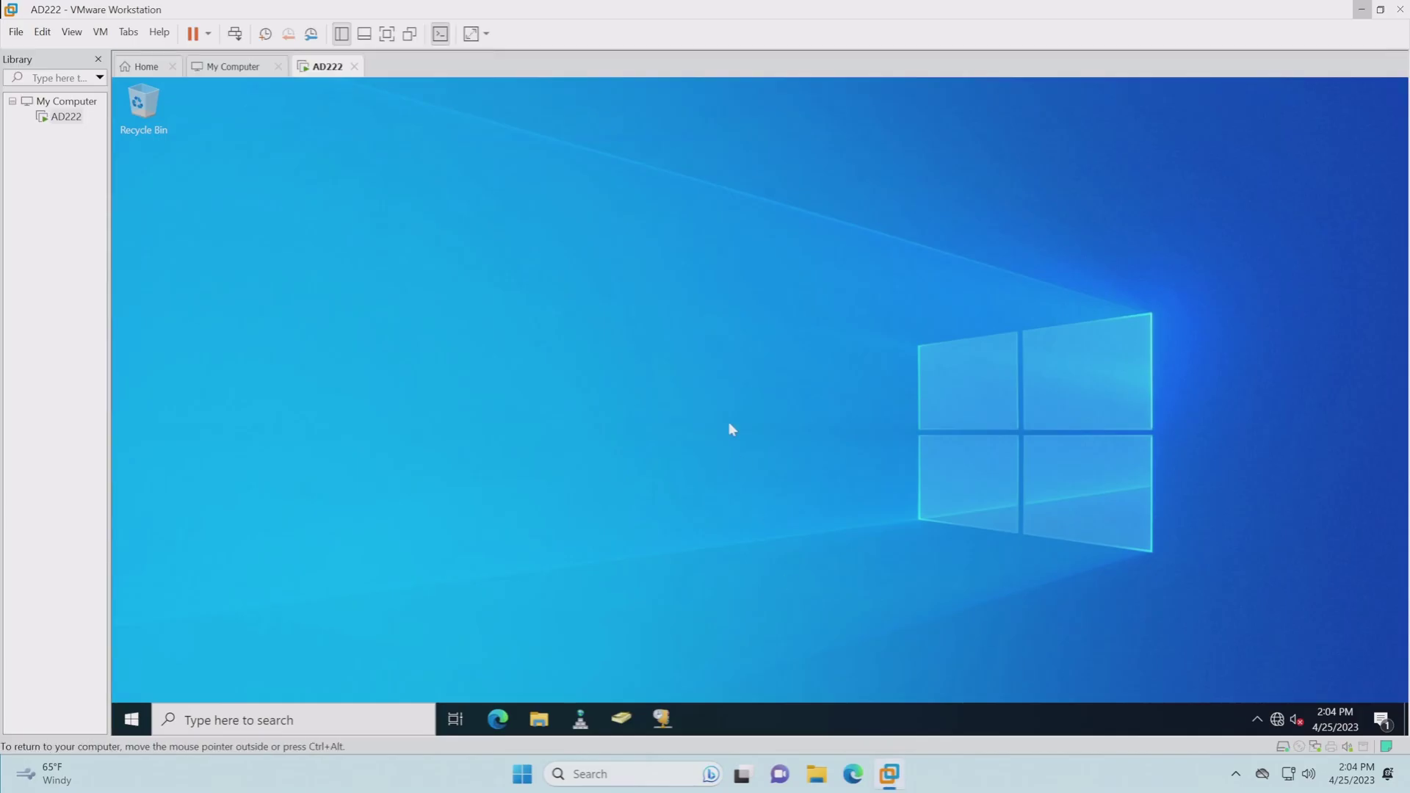
{"action": "right_click", "coordinate": [73, 117]}
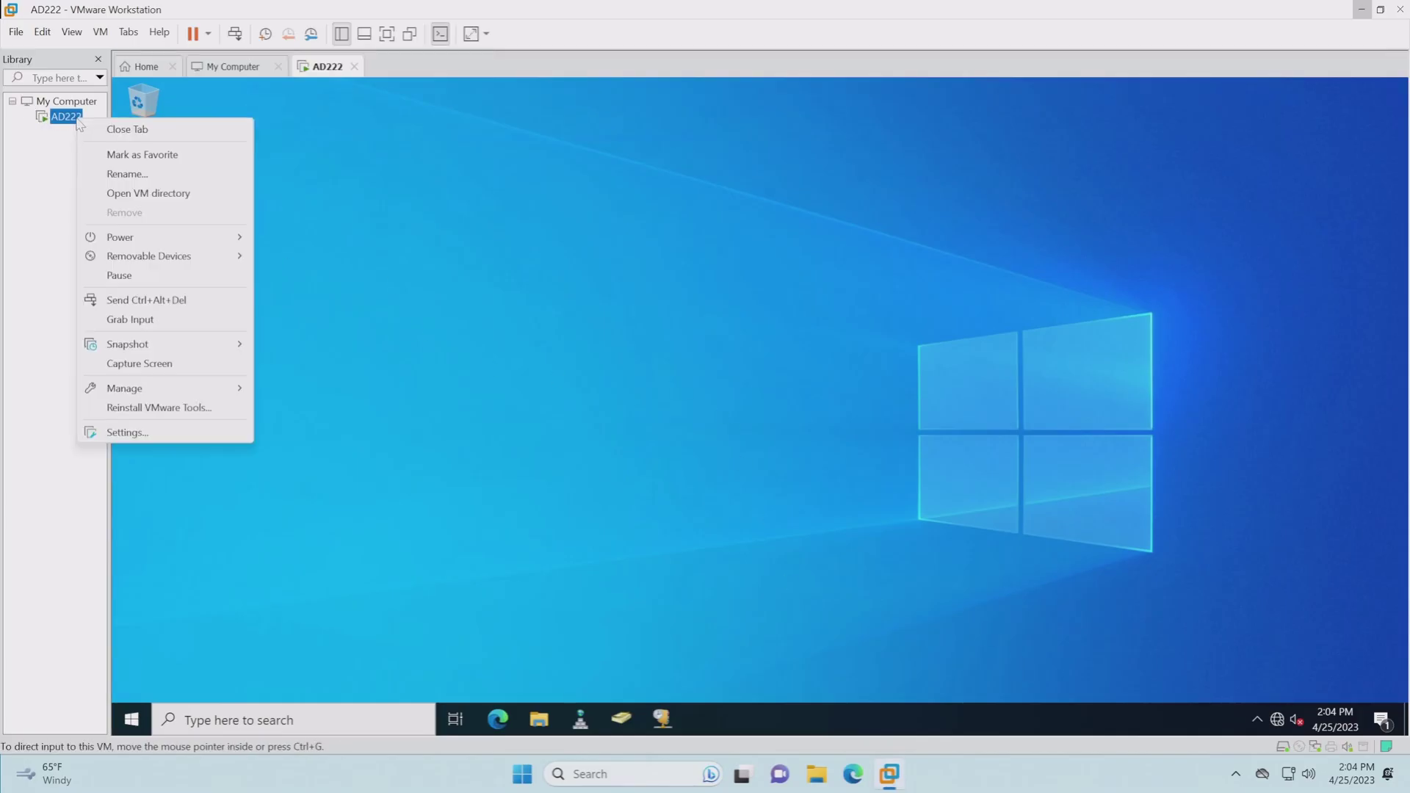
{"action": "left_click", "coordinate": [119, 433]}
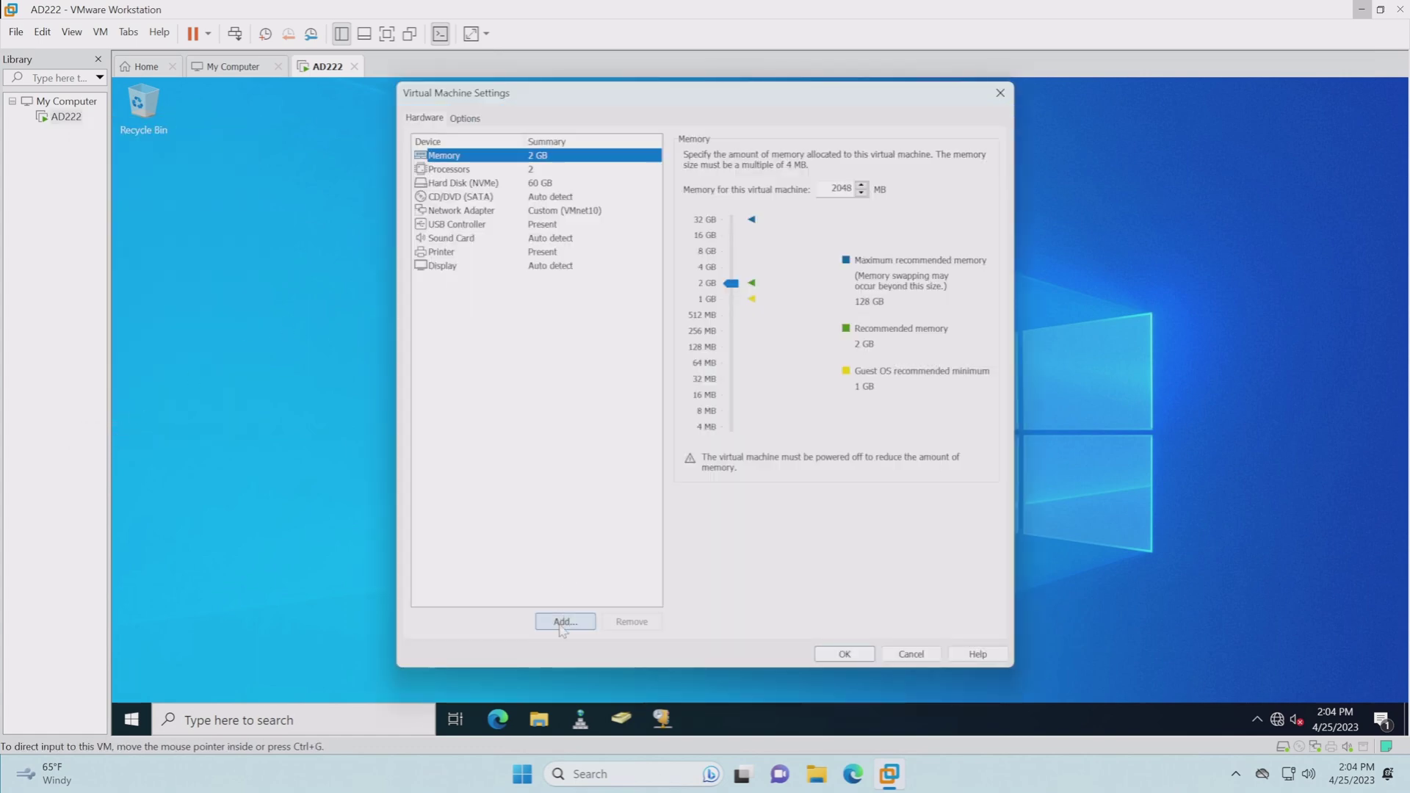
{"action": "left_click", "coordinate": [565, 622]}
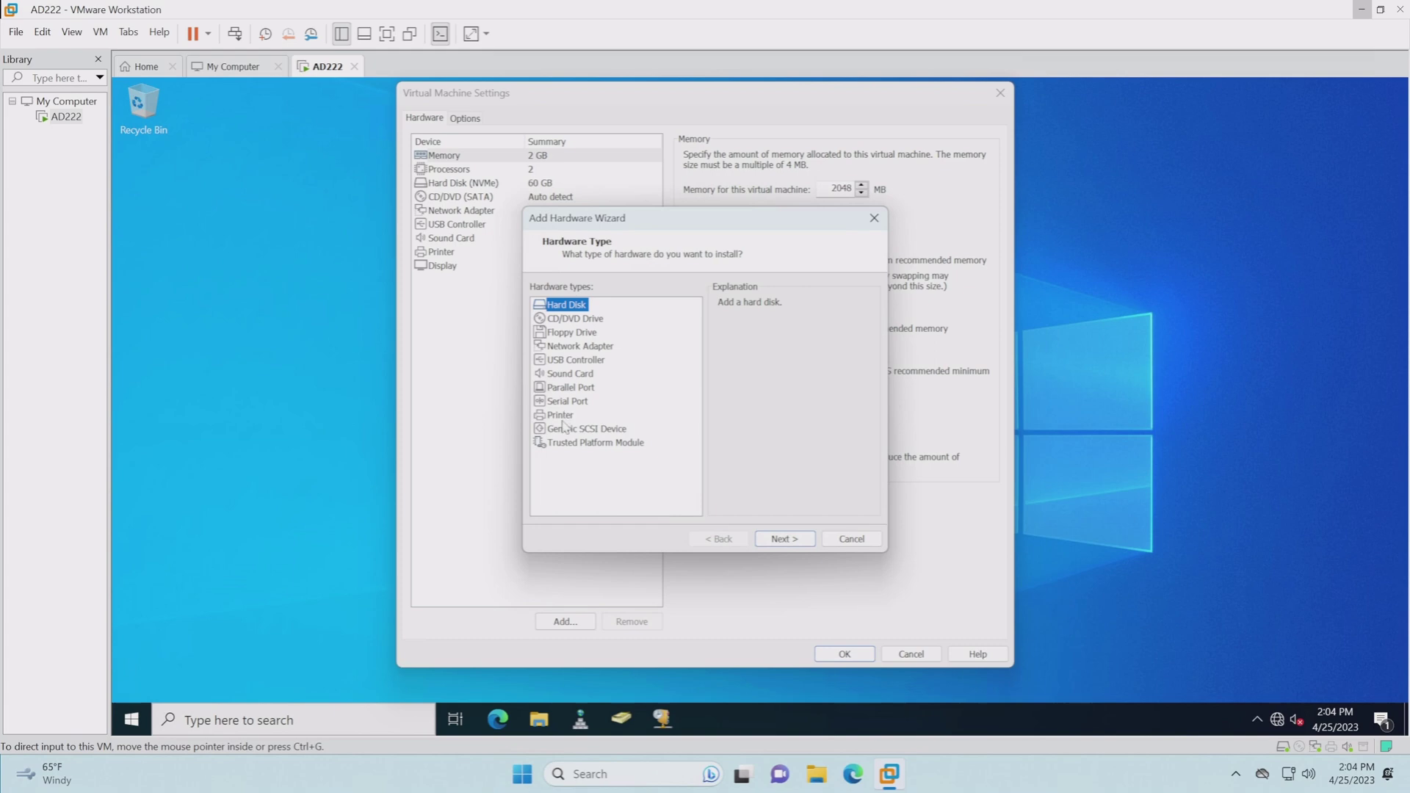
{"action": "left_click", "coordinate": [570, 346]}
{"action": "left_click", "coordinate": [784, 540]}
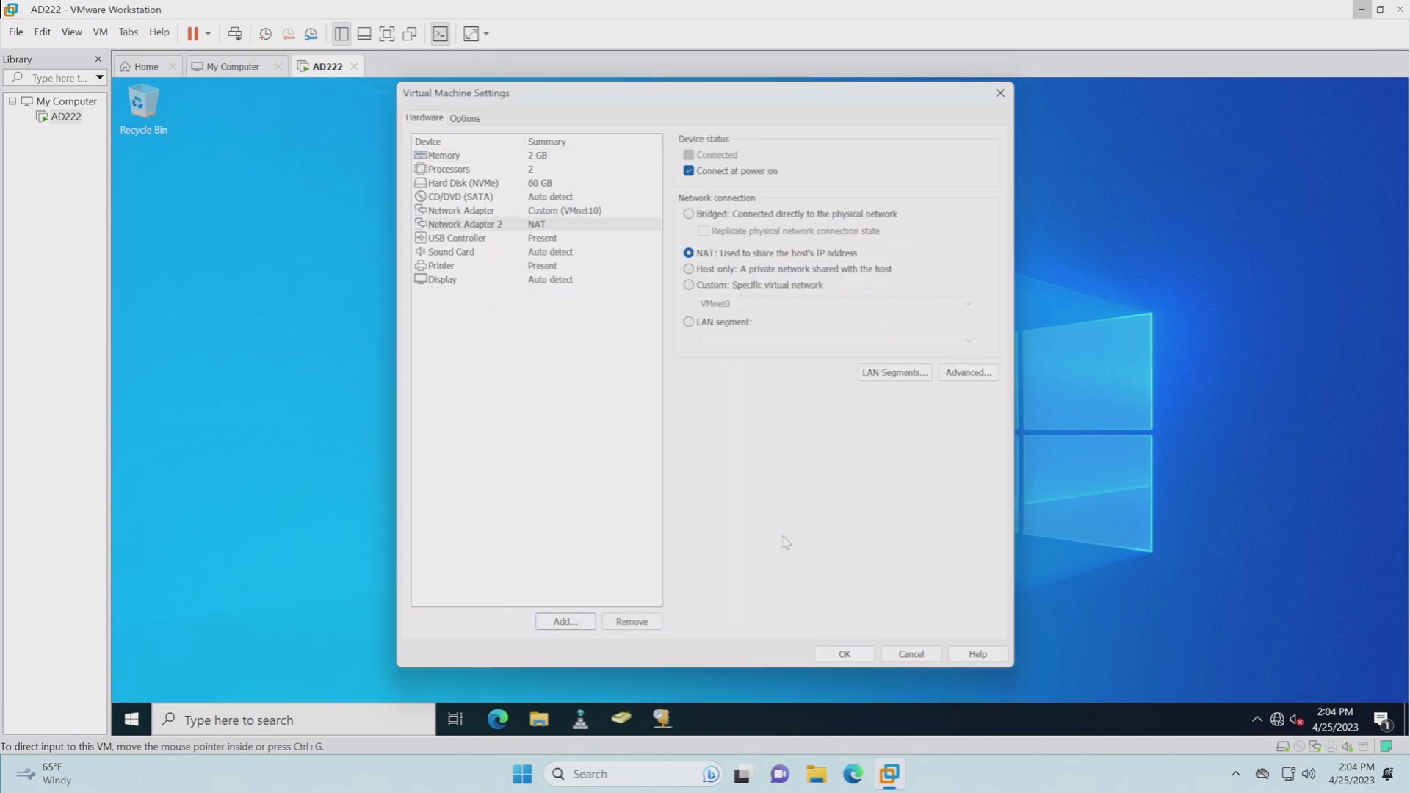
Connect Network Adapter 2 to the custom virtual network VMnet0 and save the virtual machine settings.
{"action": "left_click", "coordinate": [689, 285]}
{"action": "left_click", "coordinate": [720, 308]}
{"action": "left_click", "coordinate": [719, 311]}
{"action": "left_click", "coordinate": [841, 652]}
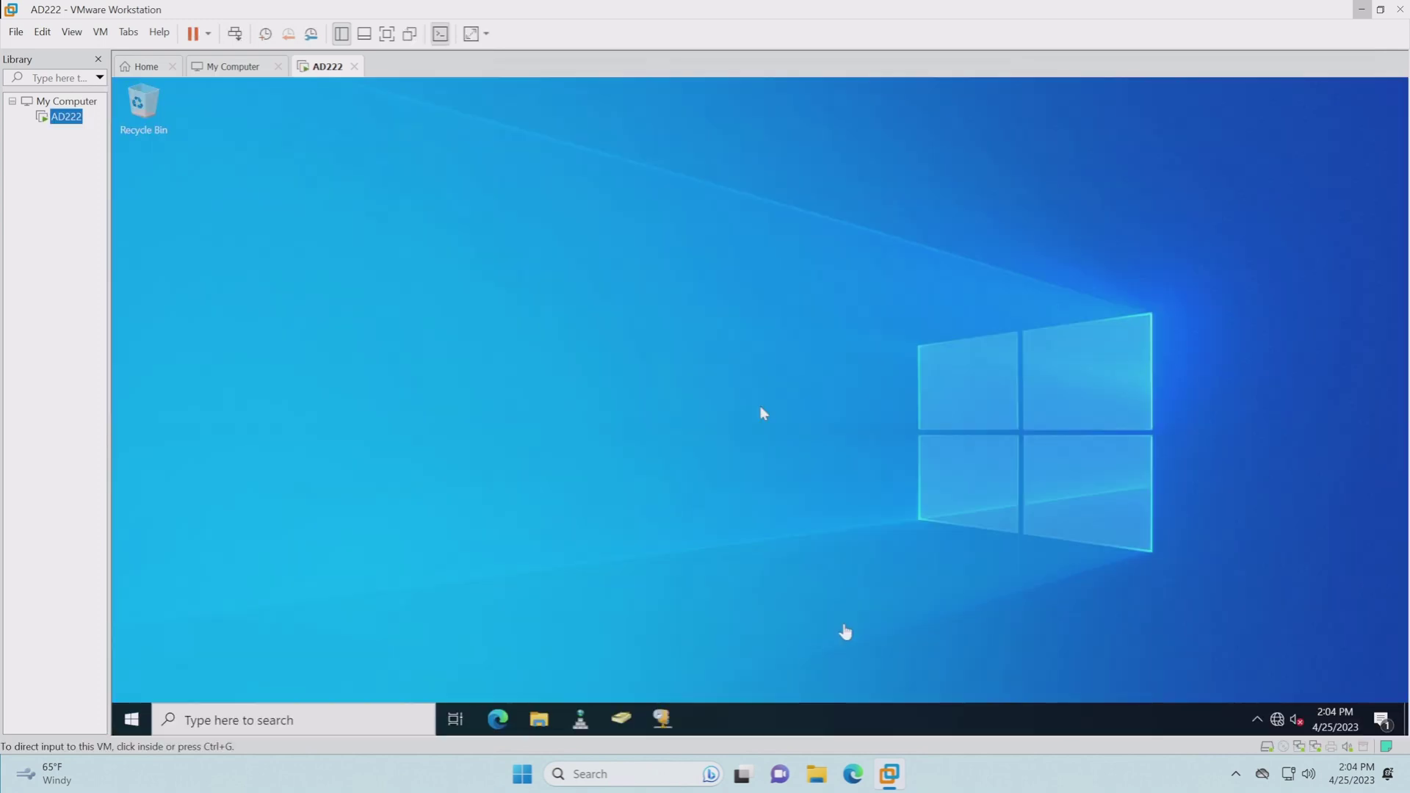
Open the IPv4 properties of the Ethernet1 adapter in the AD222 virtual machine's network connections.
{"action": "right_click", "coordinate": [1276, 718]}
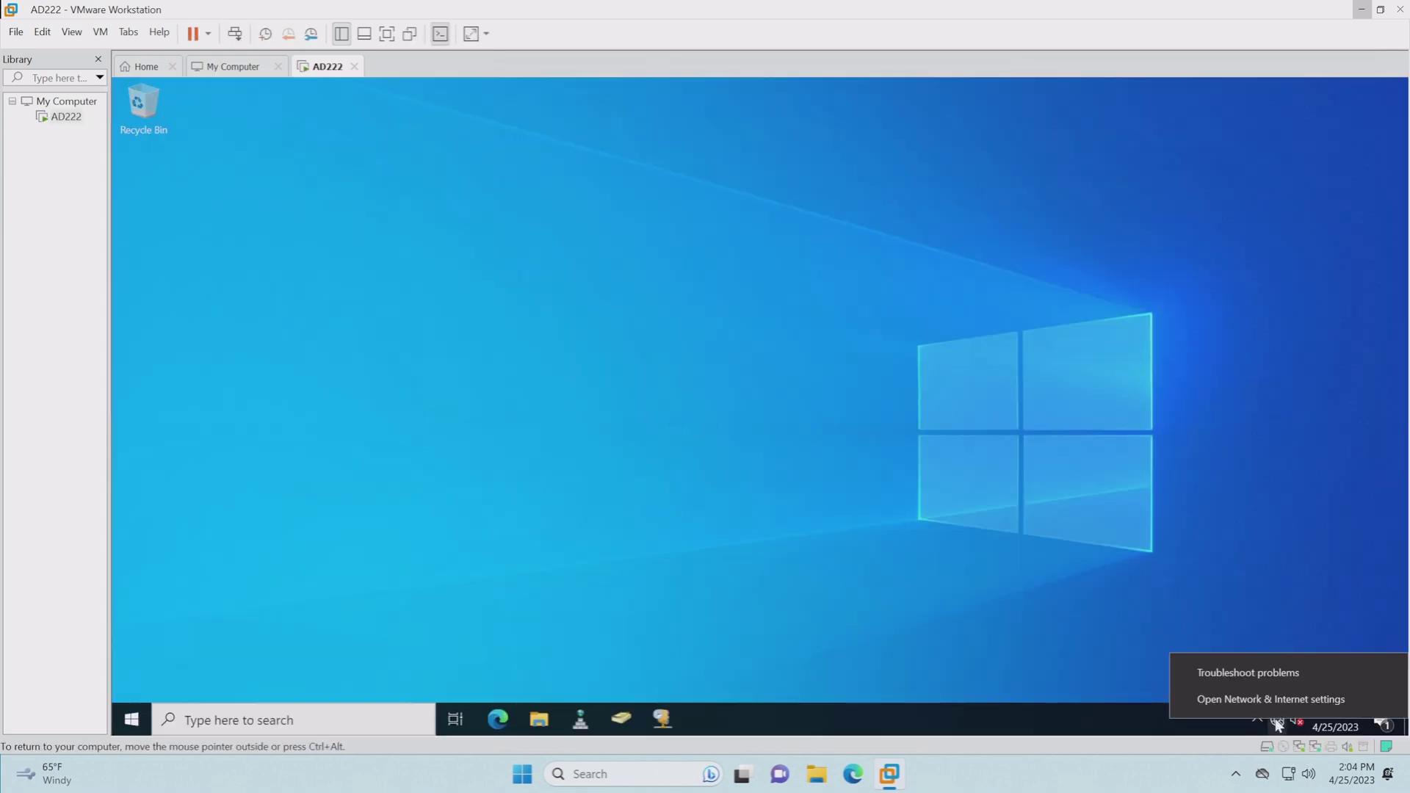
{"action": "left_click", "coordinate": [1236, 701]}
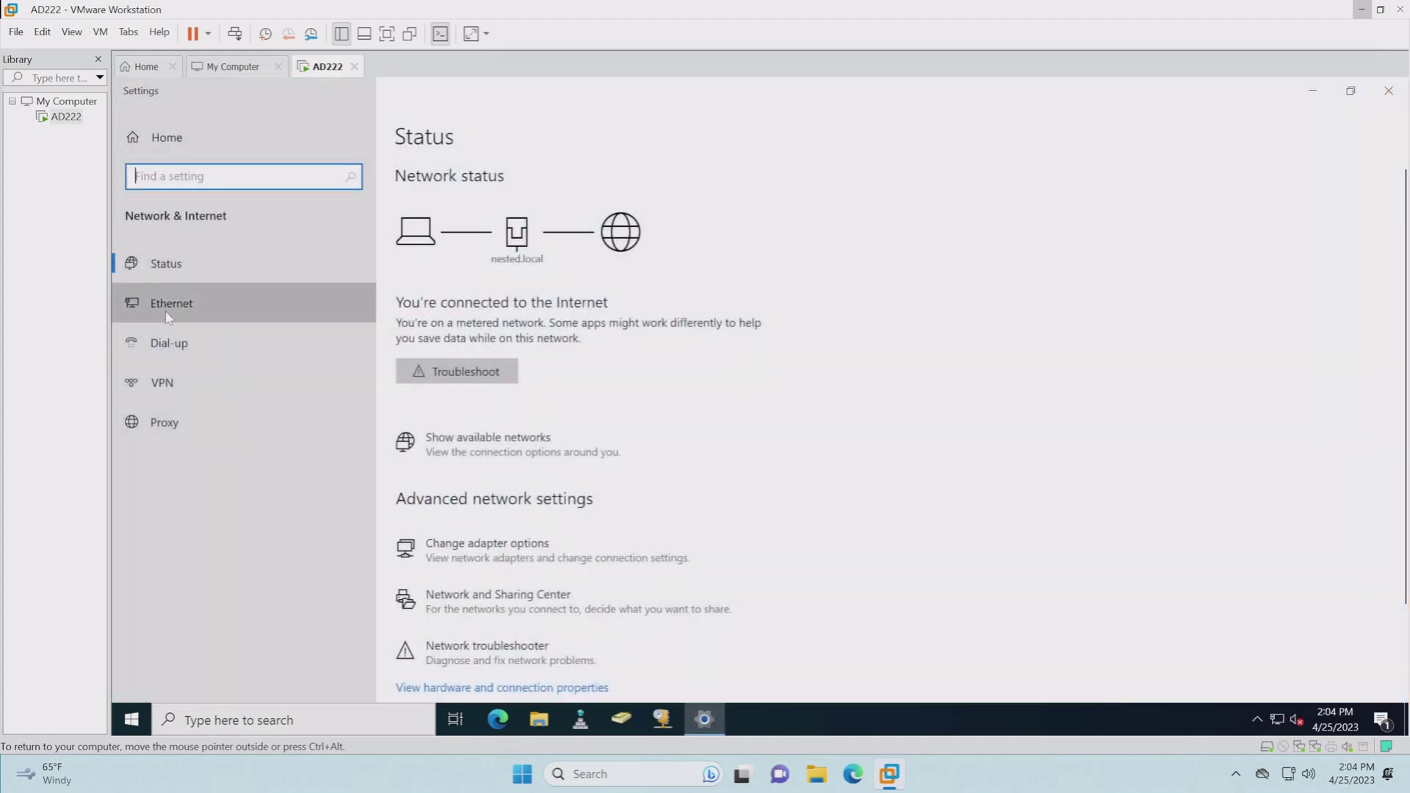
{"action": "left_click", "coordinate": [168, 309]}
{"action": "left_click", "coordinate": [1205, 192]}
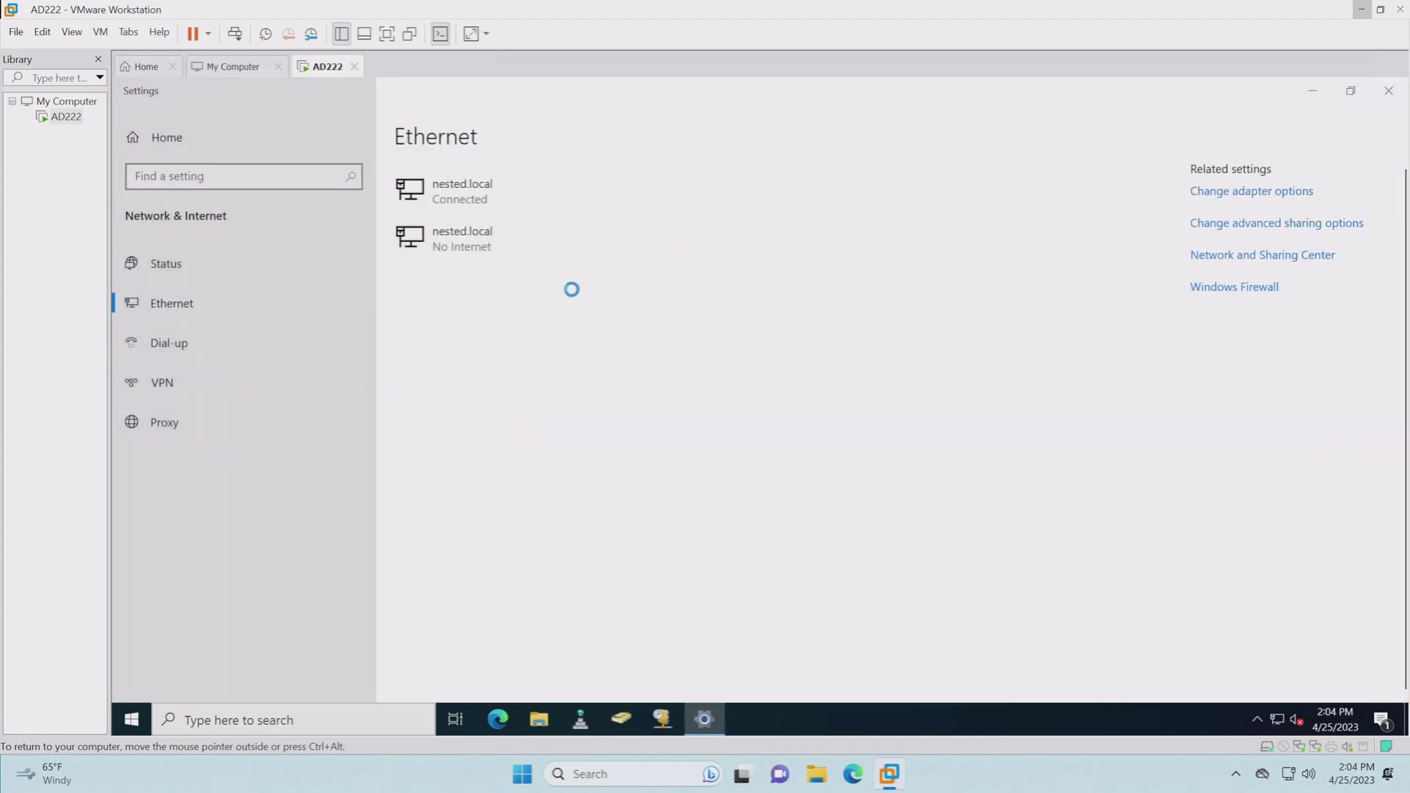
{"action": "left_click", "coordinate": [547, 266]}
{"action": "right_click", "coordinate": [570, 272]}
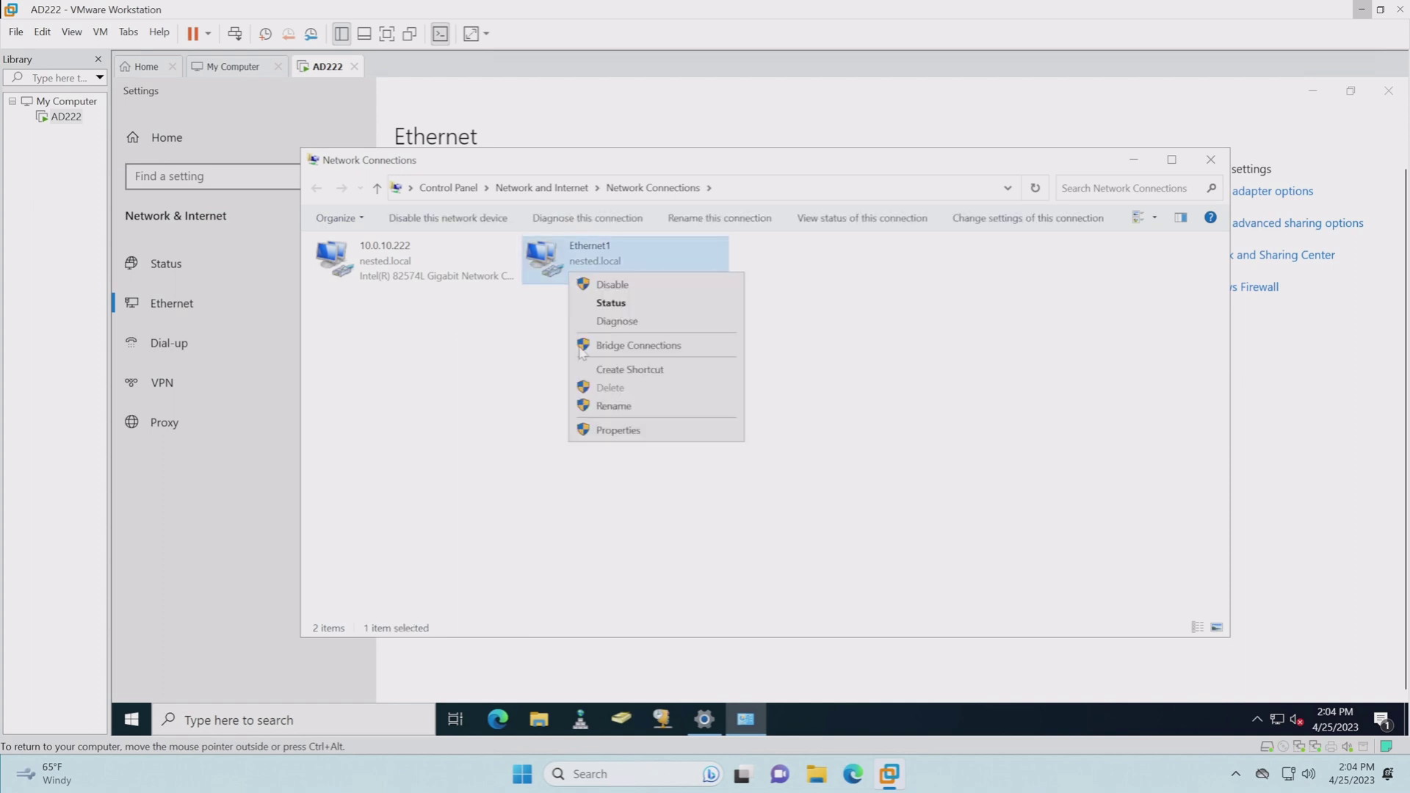
{"action": "left_click", "coordinate": [598, 432]}
{"action": "left_click", "coordinate": [464, 405]}
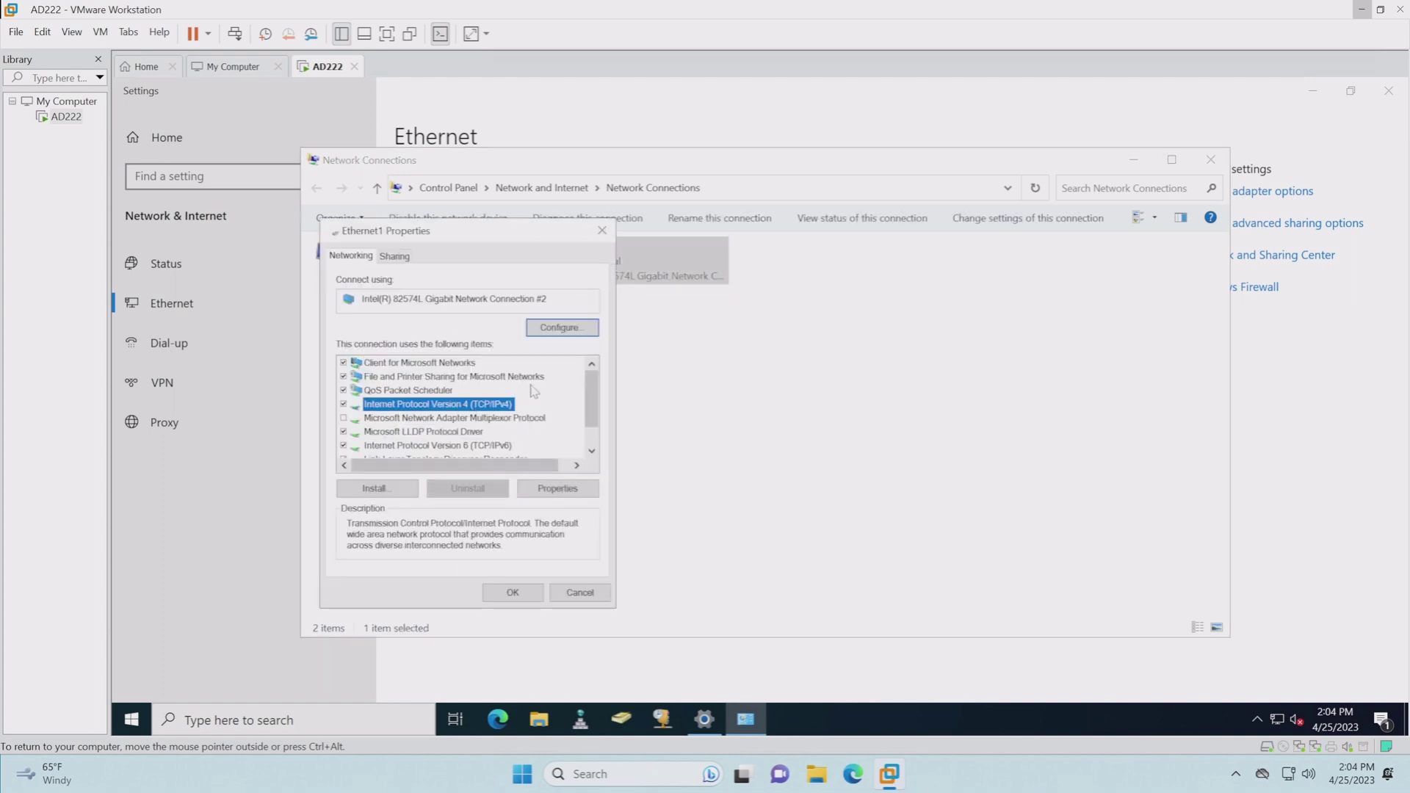
{"action": "left_click", "coordinate": [532, 490]}
Assign Ethernet1 the static IP address 172.16.80.222, subnet mask 255.255.255.0, and 172.16.80.1 as default gateway and preferred DNS server, and save the adapter properties.
{"action": "left_click", "coordinate": [494, 404]}
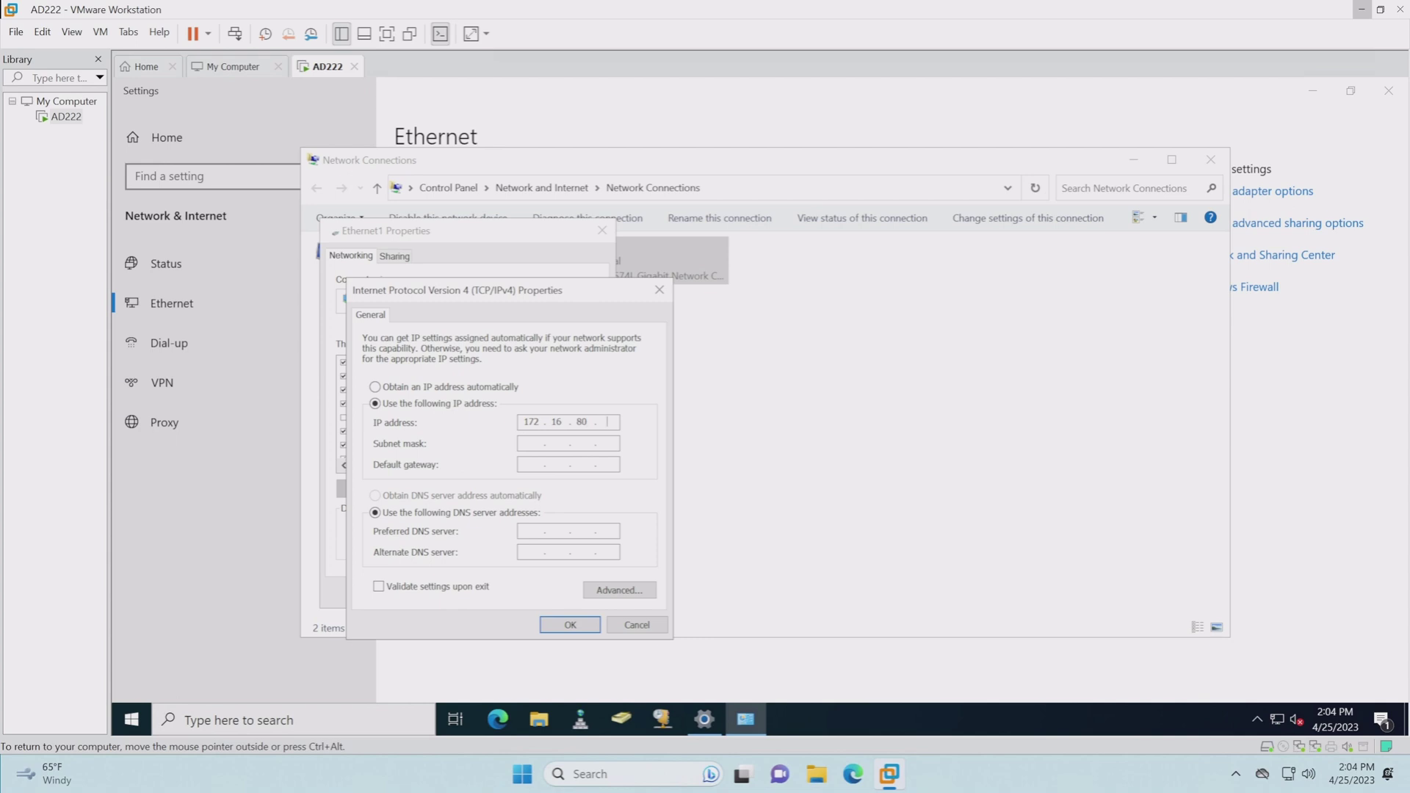
{"action": "key", "text": "Tab"}
{"action": "type", "text": "255255225"}
{"action": "left_click", "coordinate": [571, 625]}
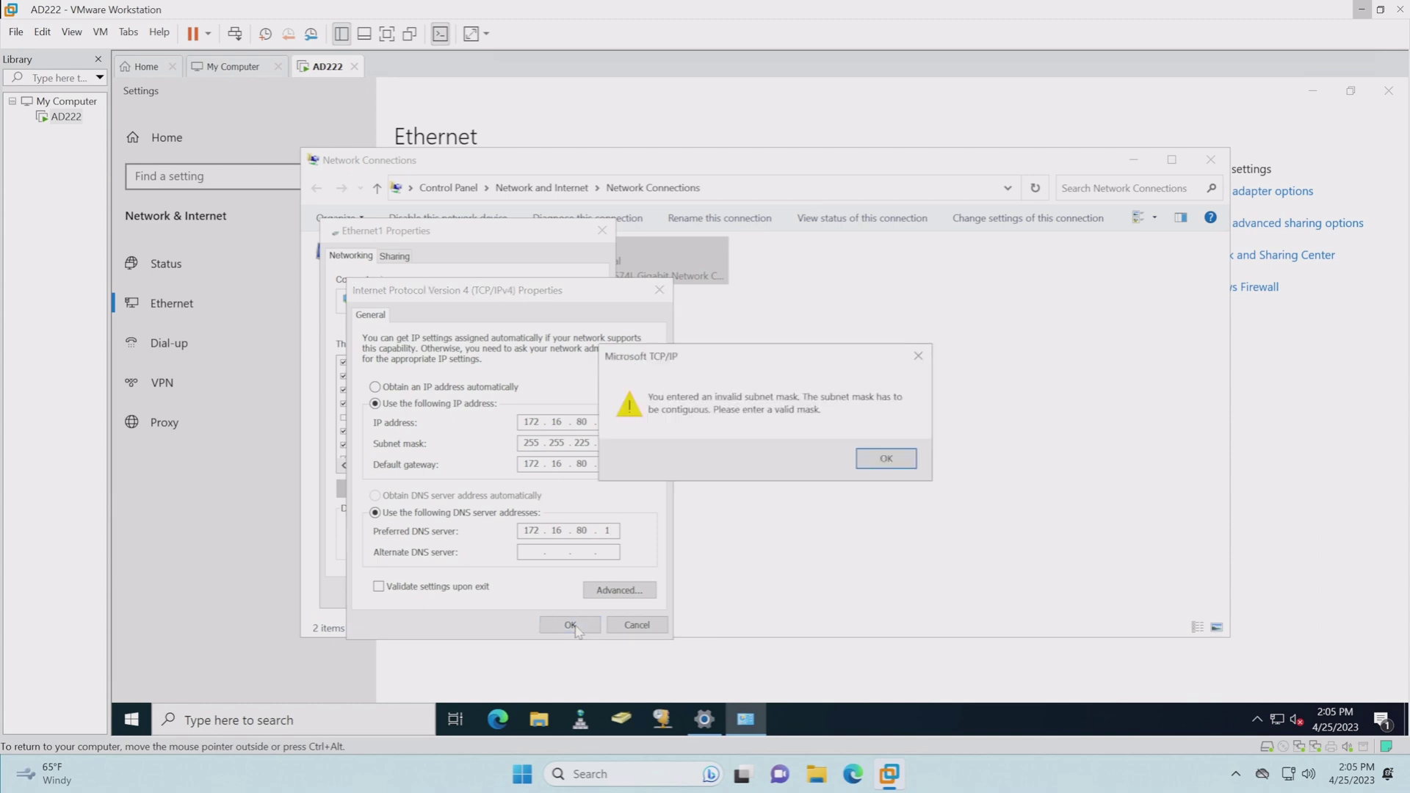
{"action": "left_click", "coordinate": [887, 460]}
{"action": "left_click", "coordinate": [579, 442]}
{"action": "type", "text": "5"}
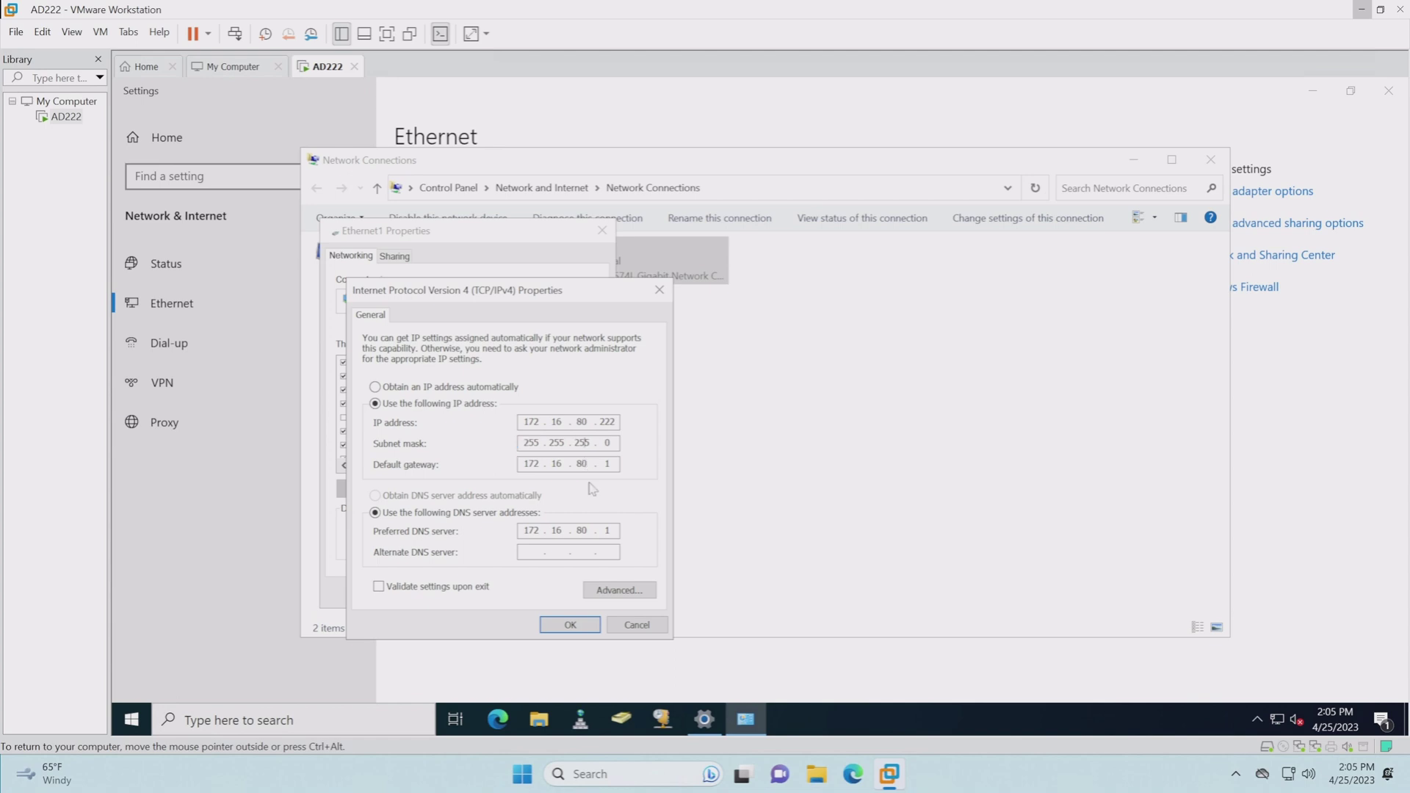
{"action": "left_click", "coordinate": [576, 627]}
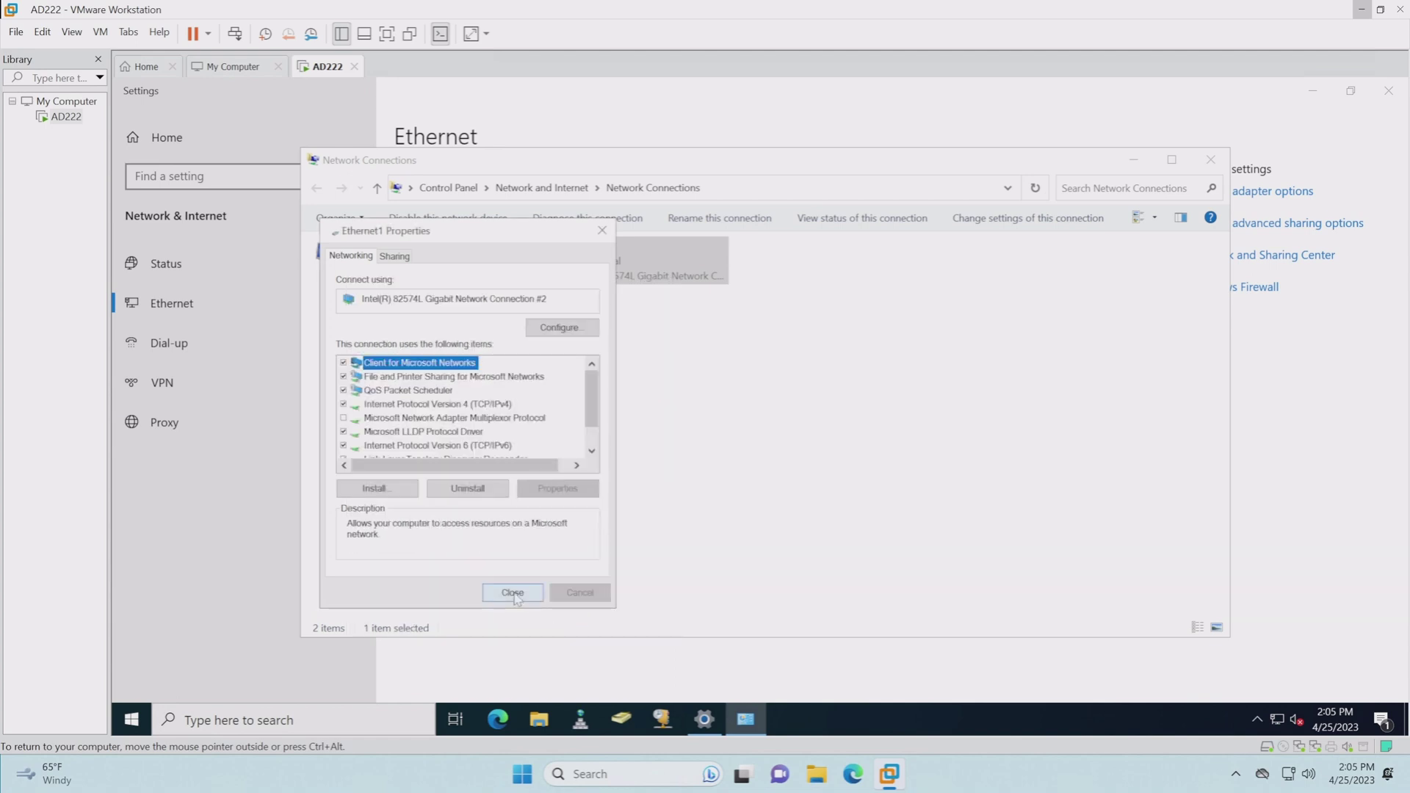
{"action": "left_click", "coordinate": [492, 586]}
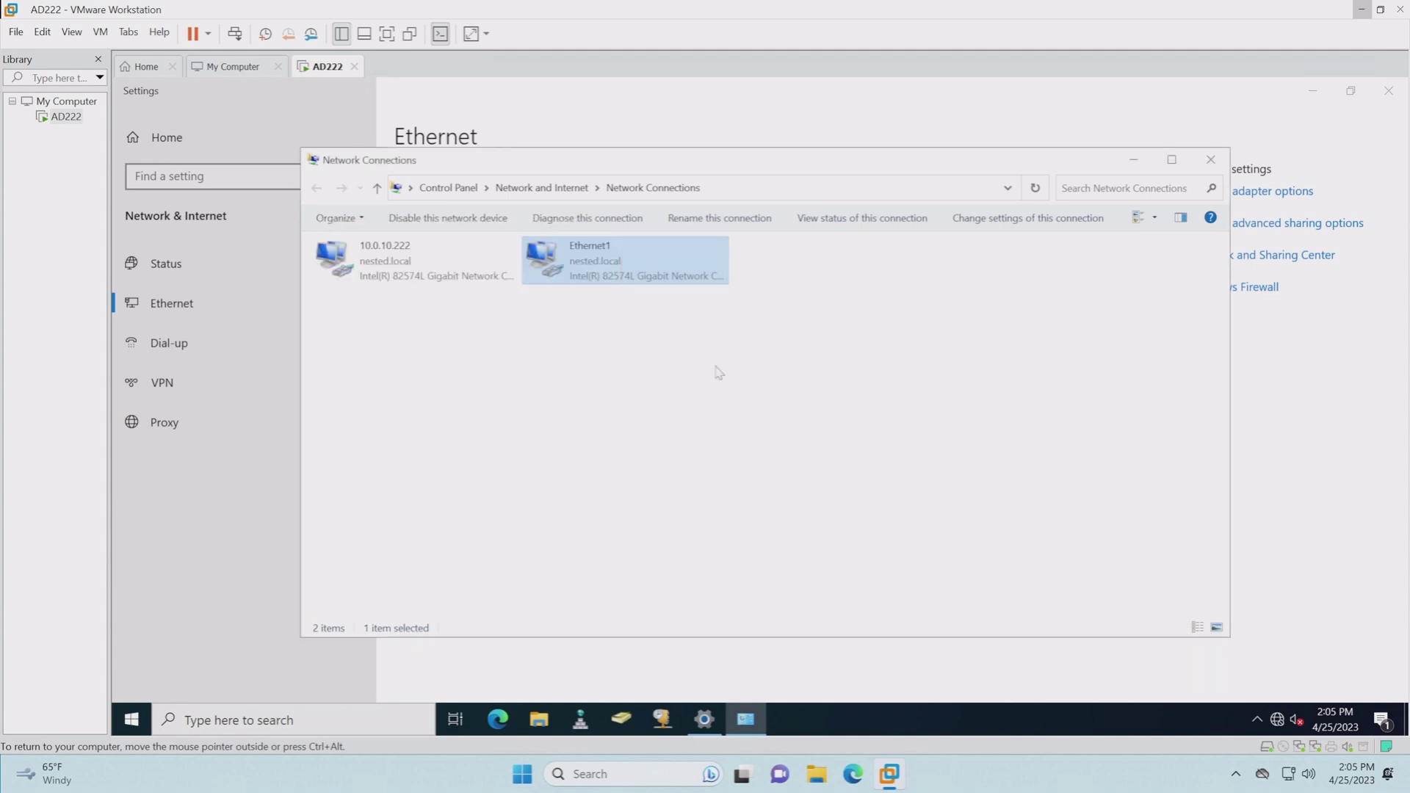
Rename the Ethernet1 connection as 172.16.80.222, and close the network connections and settings windows.
{"action": "left_click", "coordinate": [612, 250]}
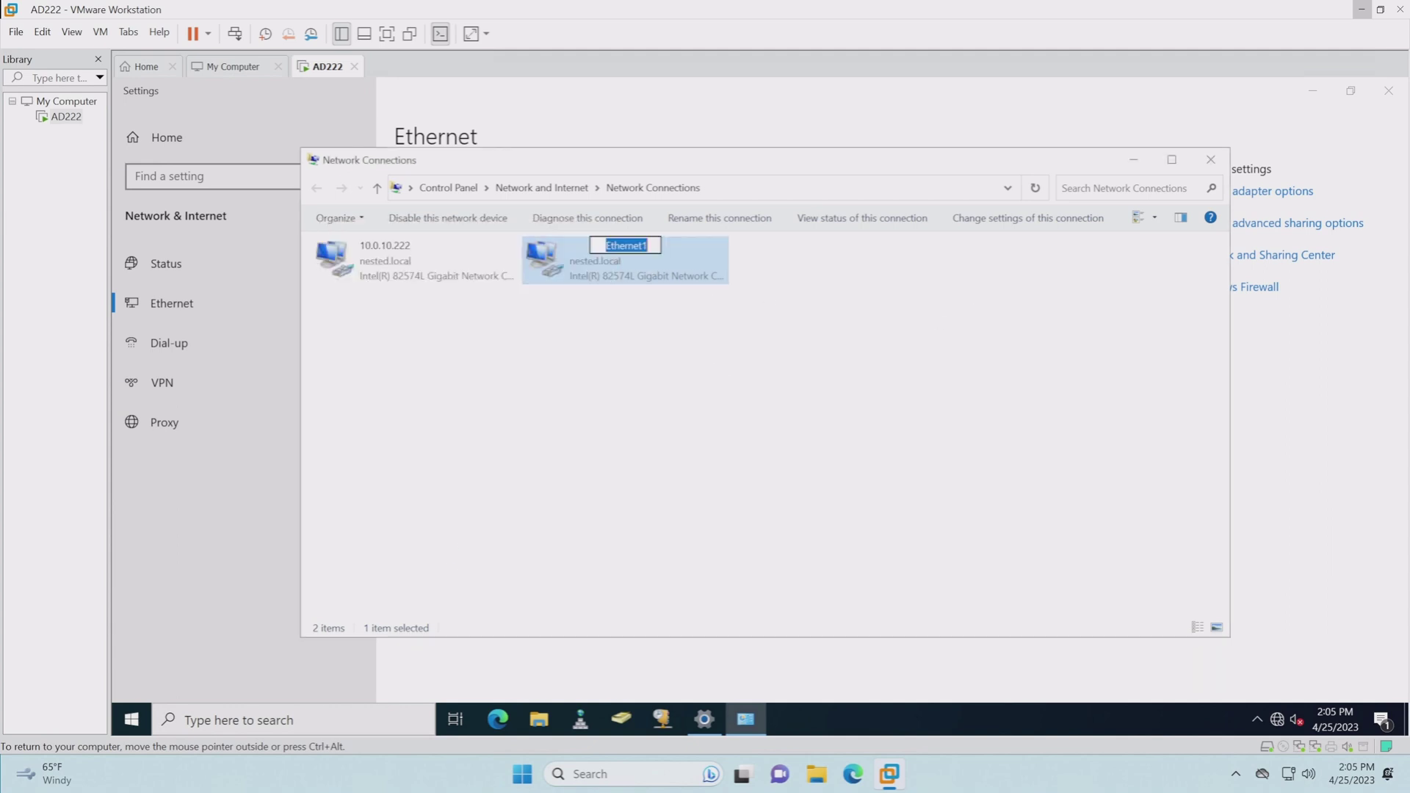
{"action": "type", "text": "172.16"}
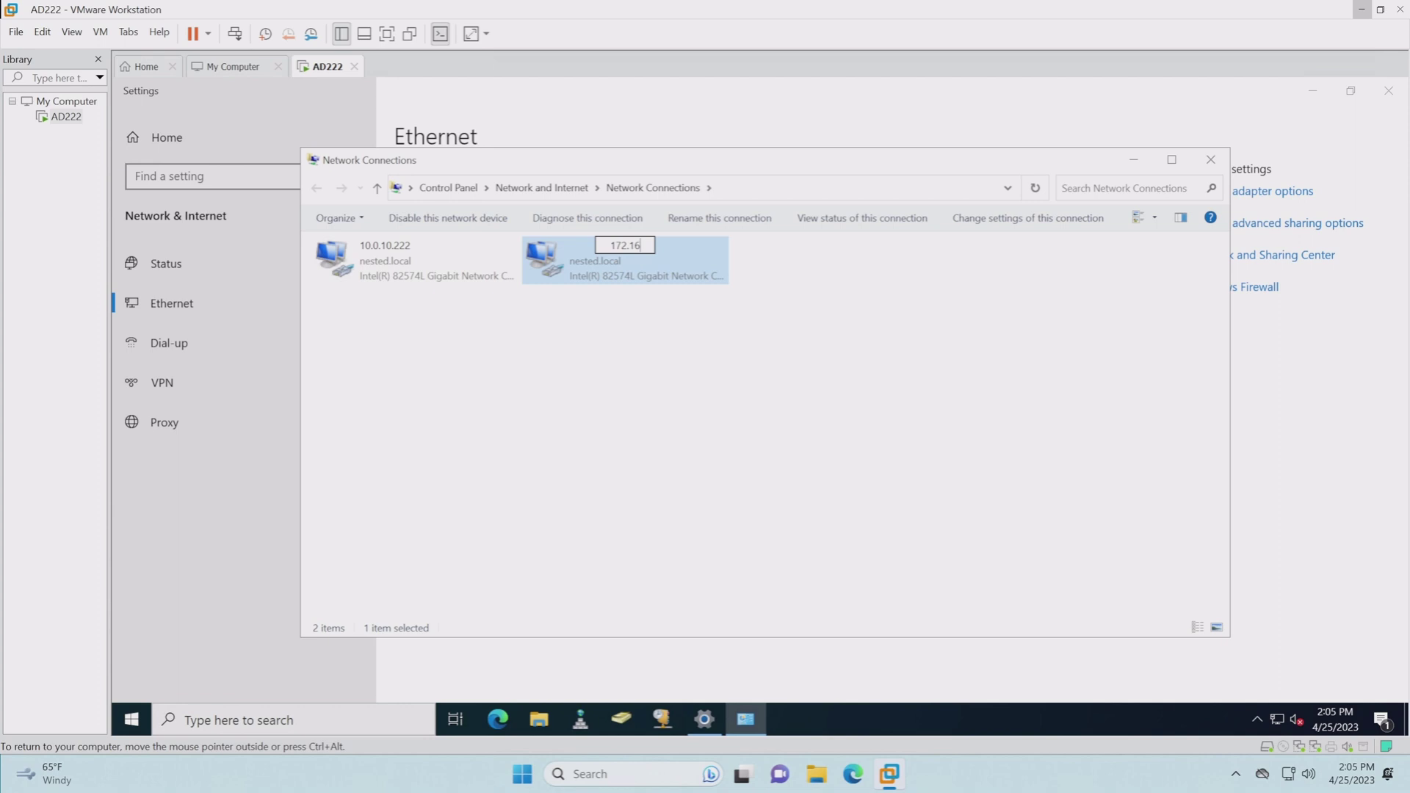
{"action": "type", "text": ".80.222"}
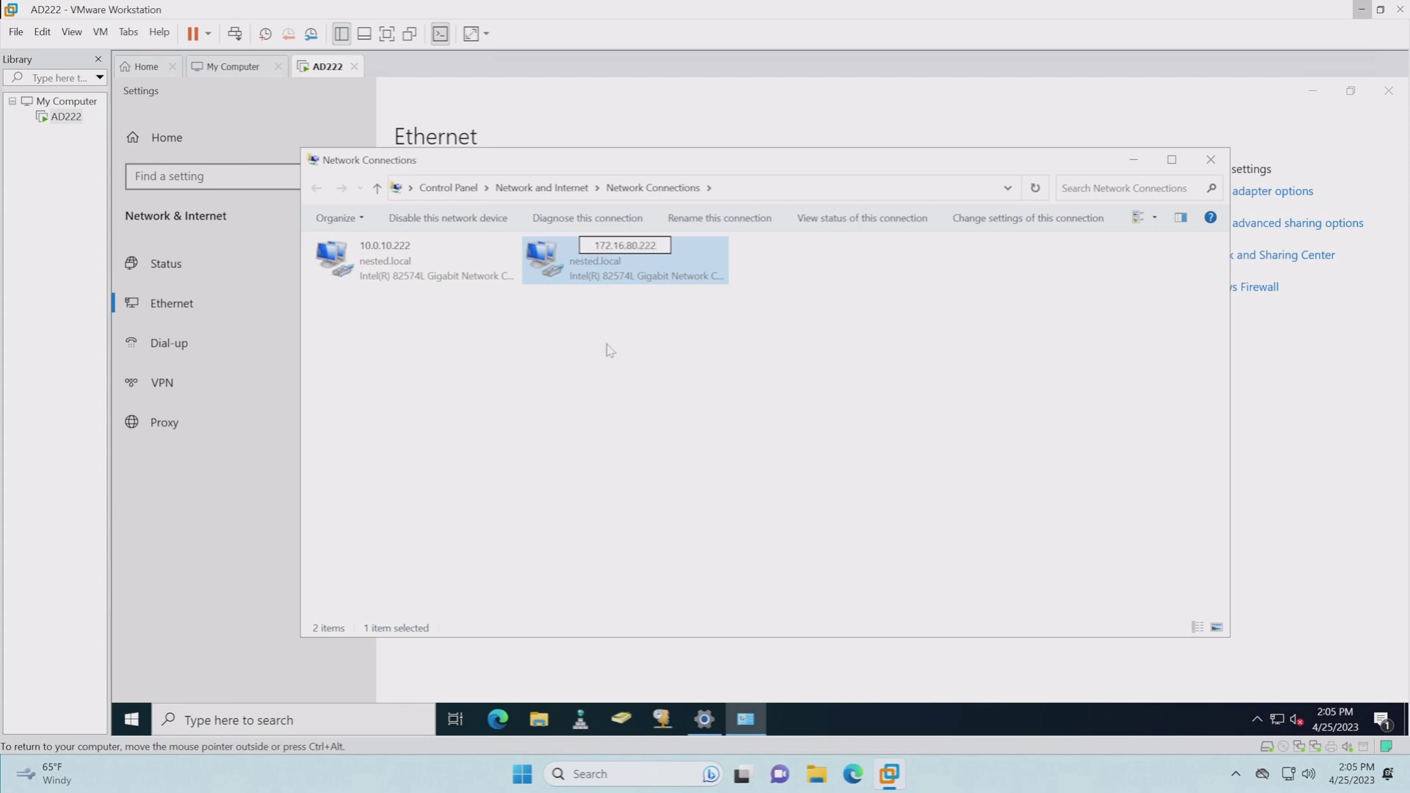
{"action": "left_click", "coordinate": [610, 346]}
{"action": "left_click", "coordinate": [1211, 159]}
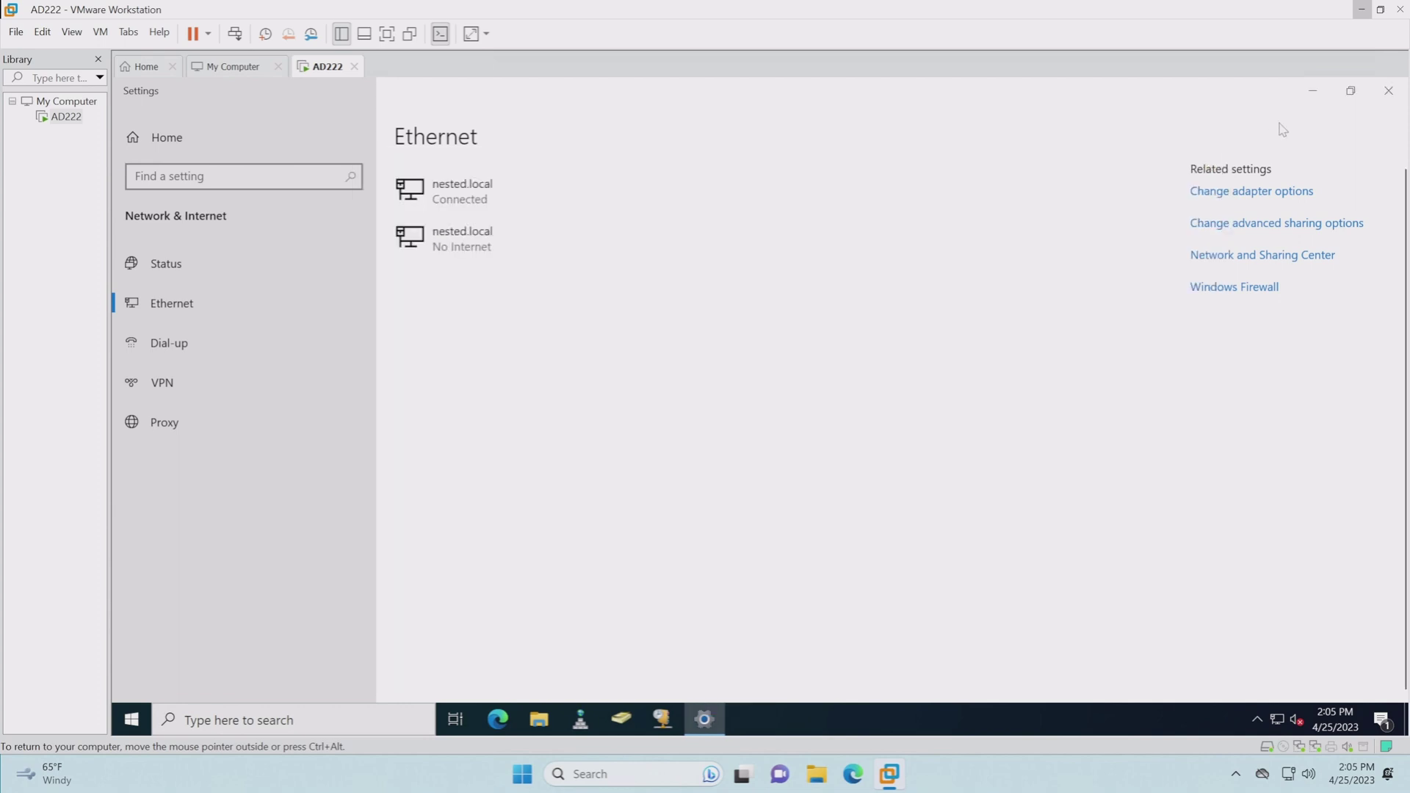
{"action": "left_click", "coordinate": [1387, 94]}
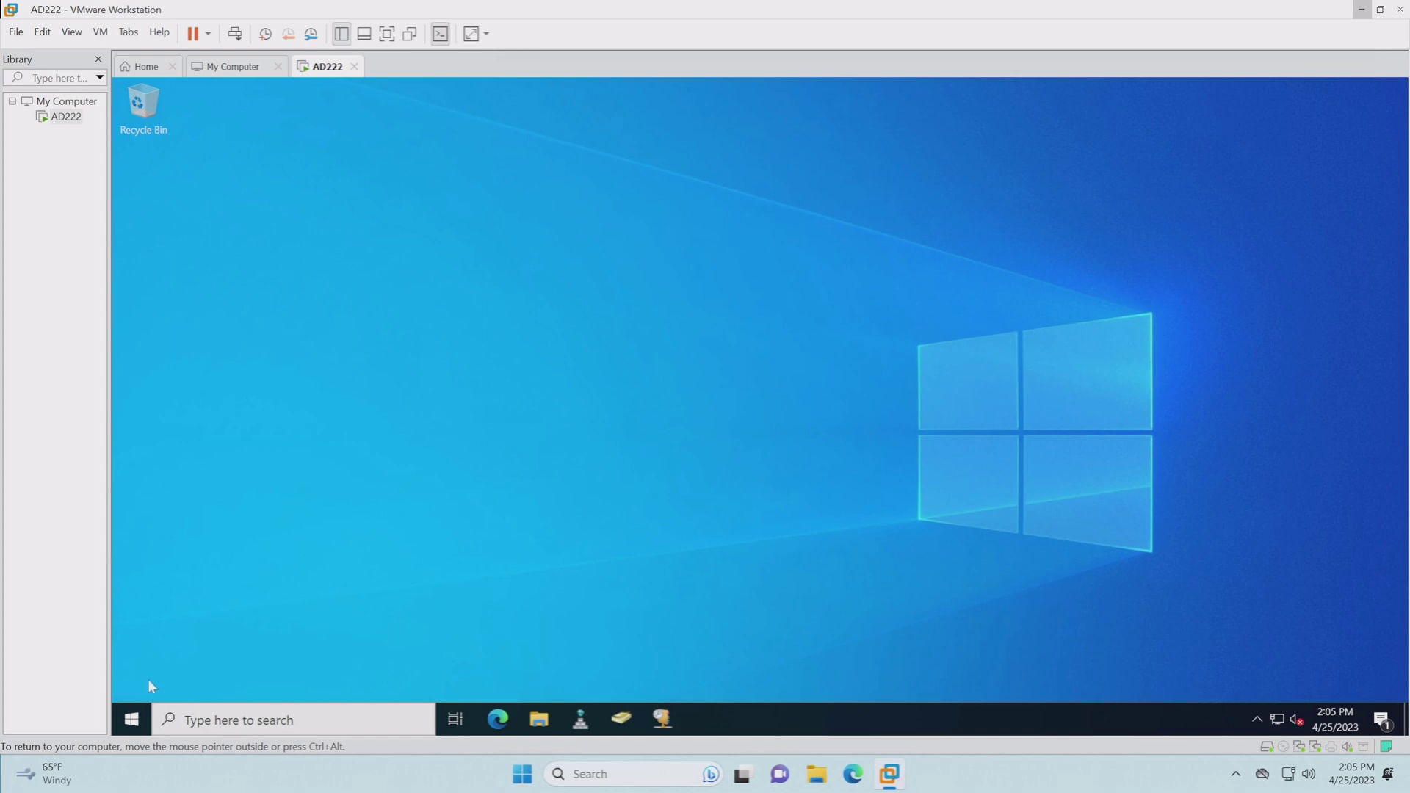
Ping 172.16.80.1 from the virtual machine's Command Prompt and close the prompt.
{"action": "left_click", "coordinate": [231, 721]}
{"action": "type", "text": "cmd"}
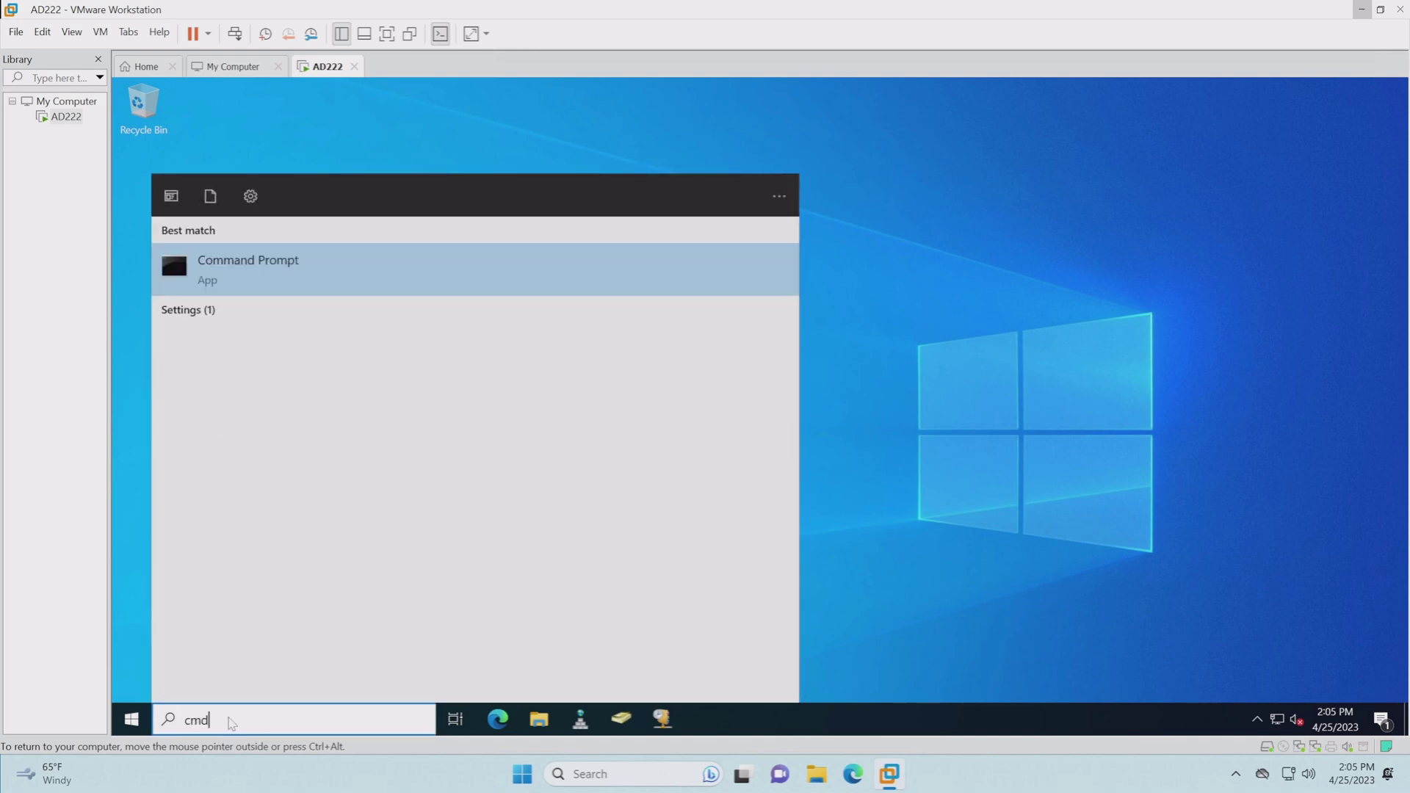
{"action": "key", "text": "Return"}
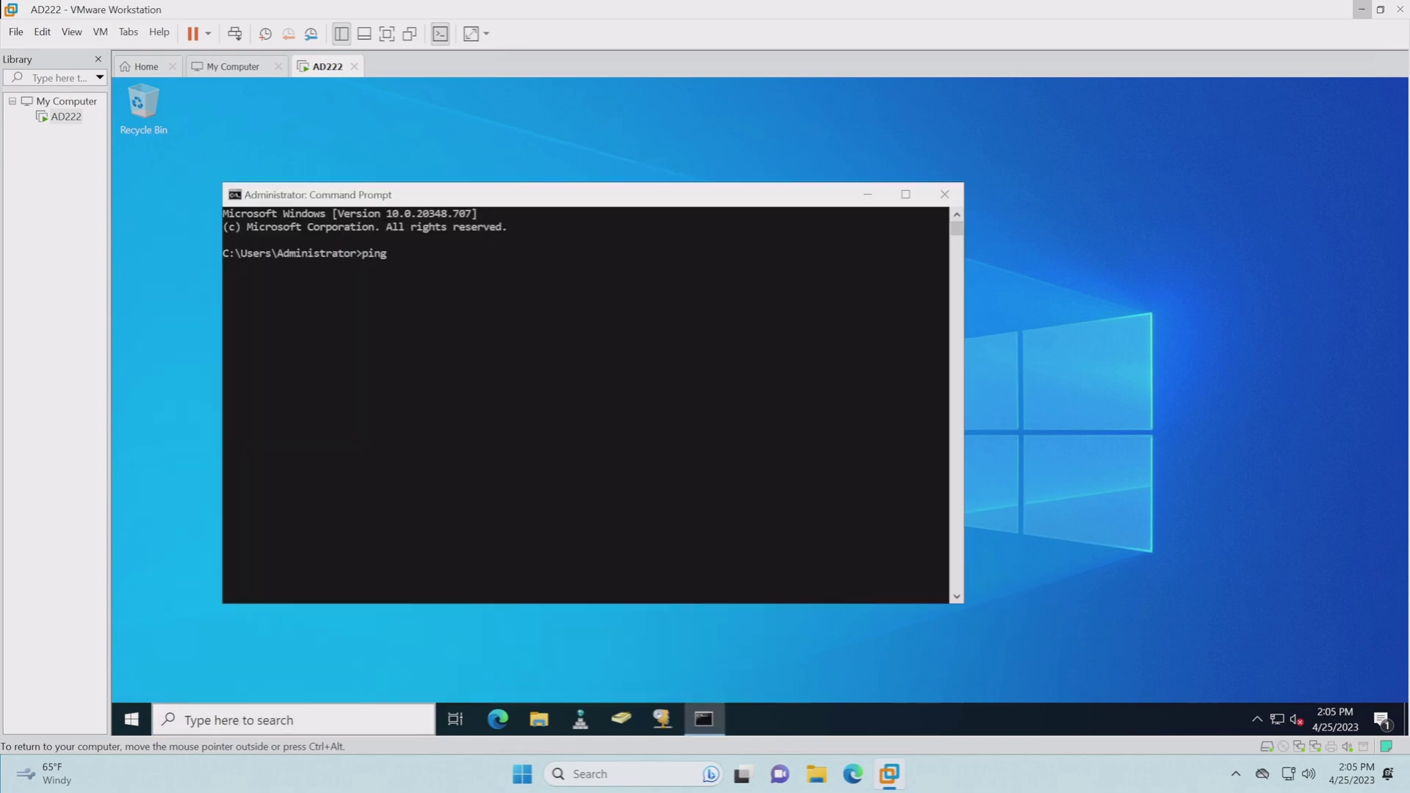
{"action": "type", "text": "ping 172.16.80.1"}
{"action": "key", "text": "Return"}
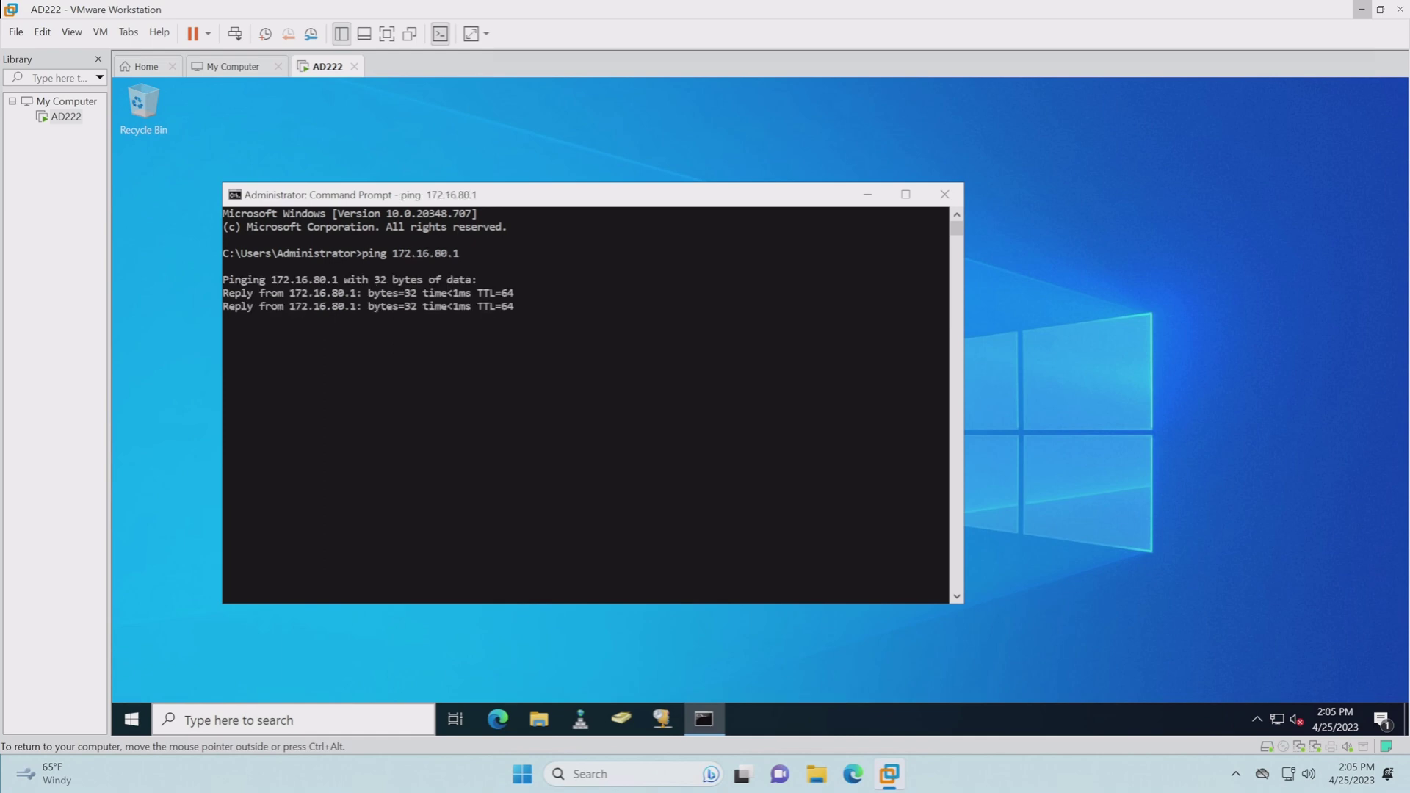
{"action": "left_click", "coordinate": [945, 196]}
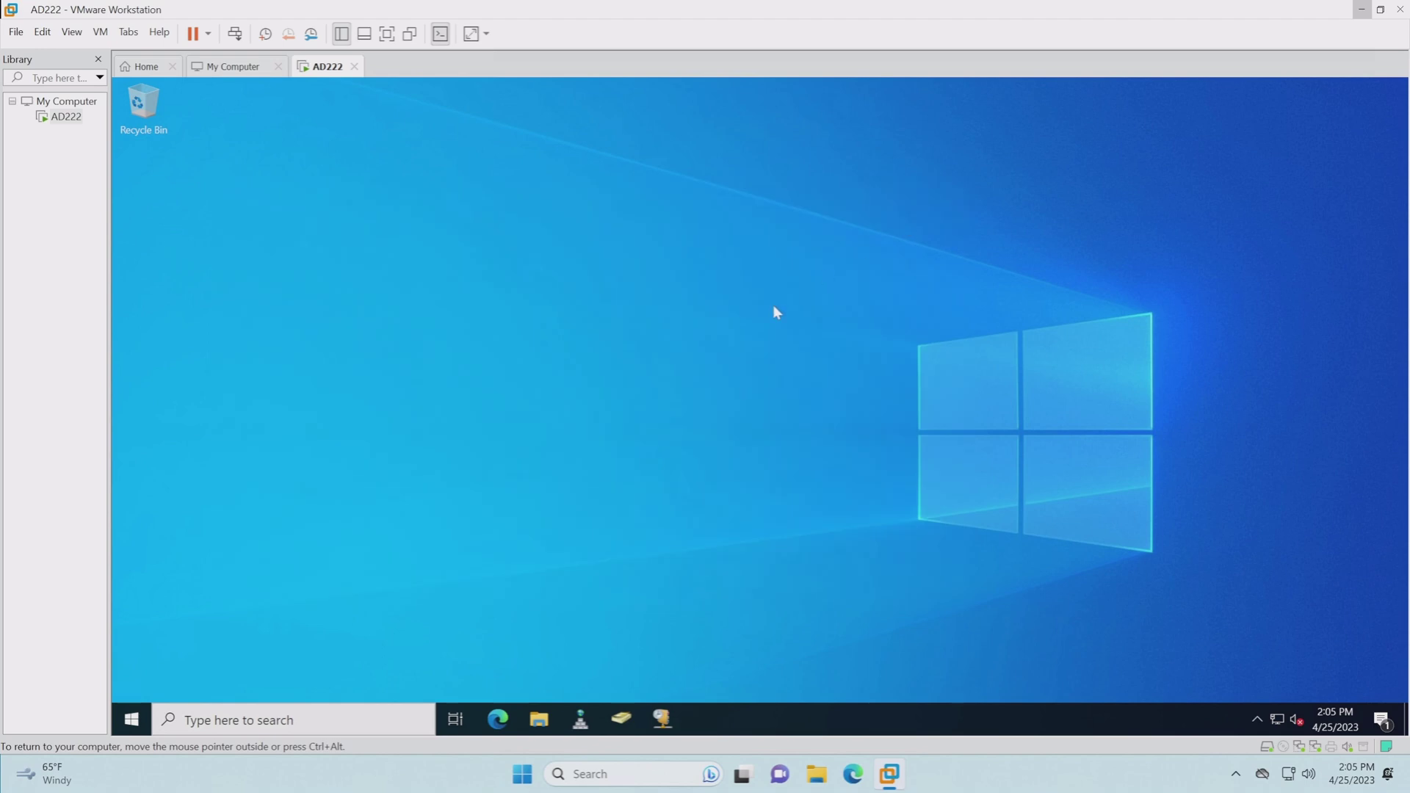
Test internet access by loading the LinkedIn site in the virtual machine's Edge browser, and close the browser.
{"action": "left_click", "coordinate": [498, 719]}
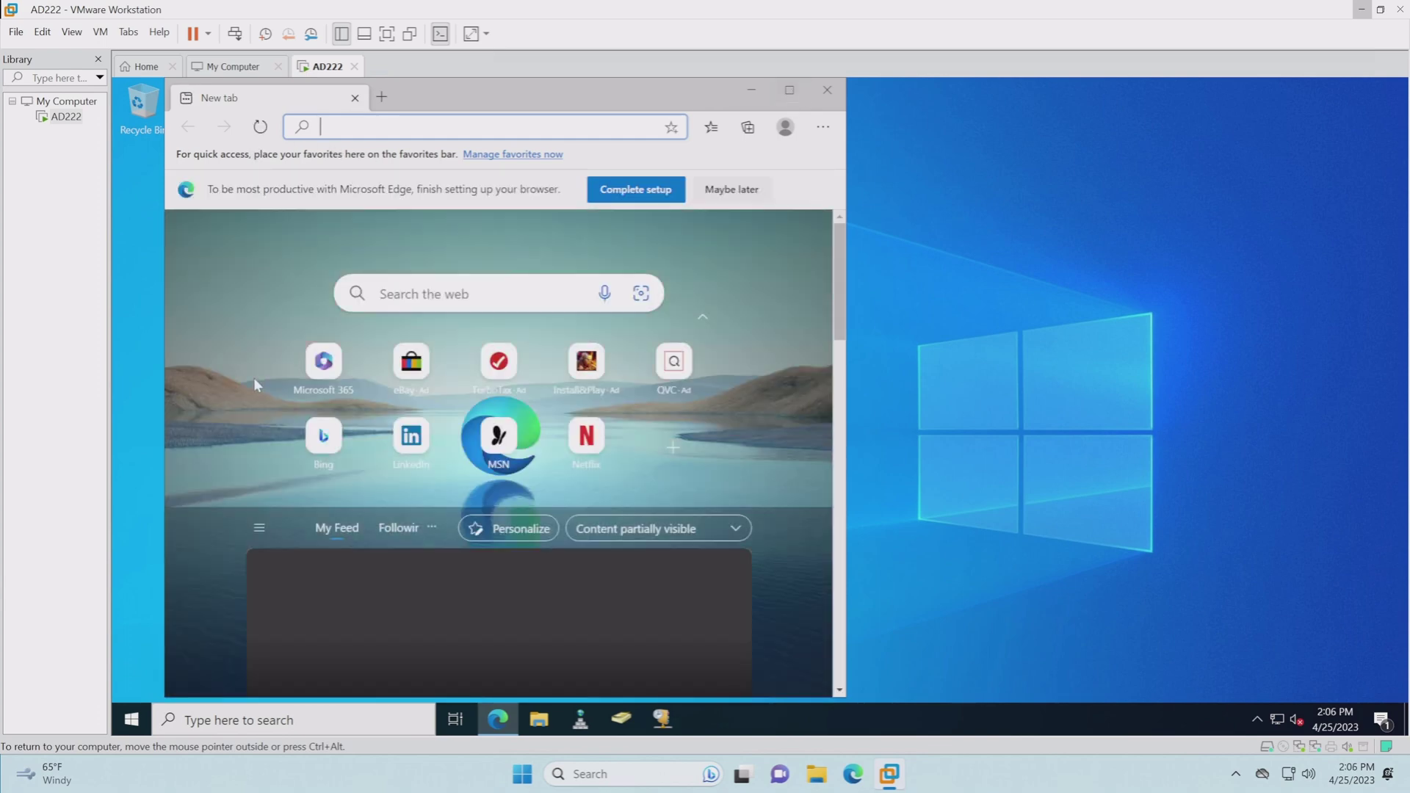
{"action": "left_click", "coordinate": [421, 449]}
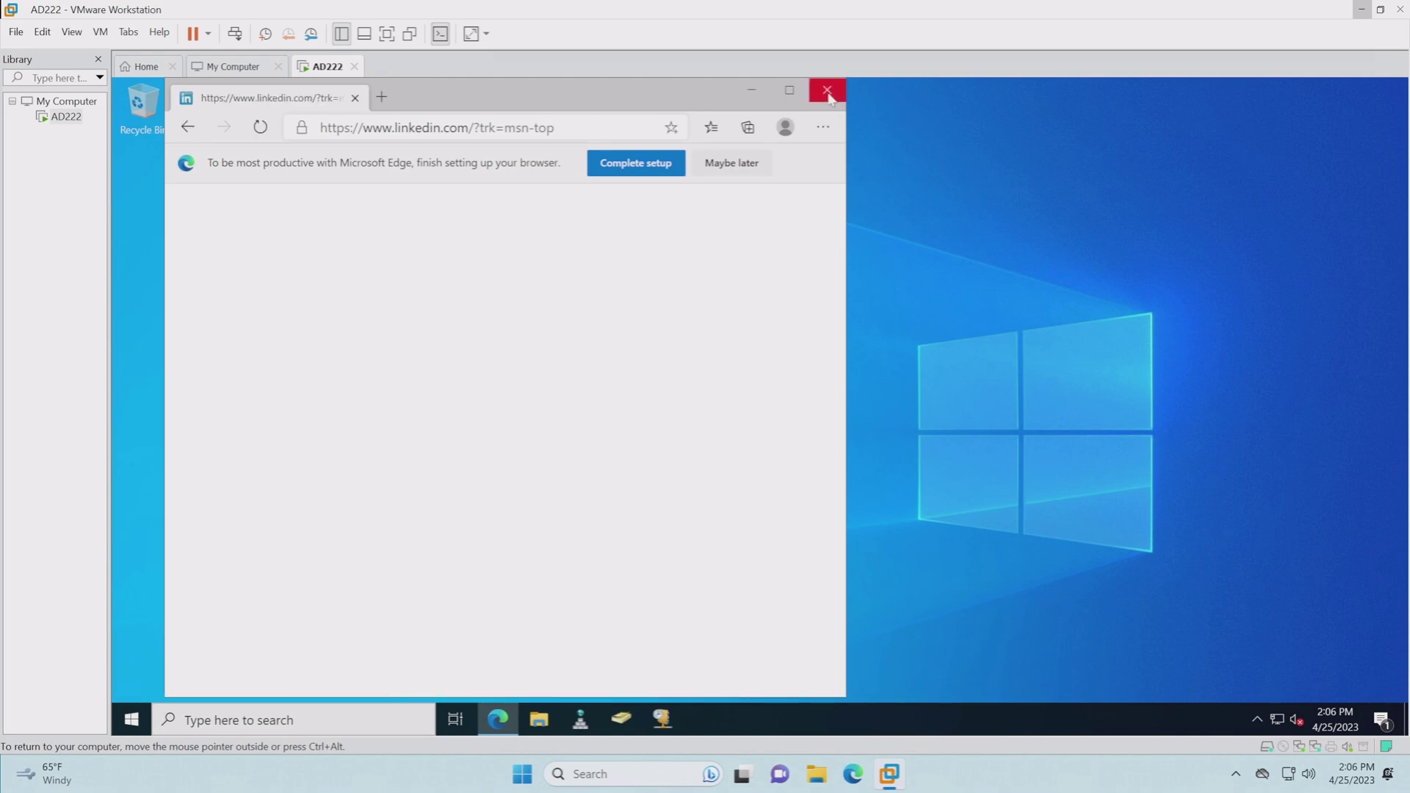
{"action": "left_click", "coordinate": [731, 163]}
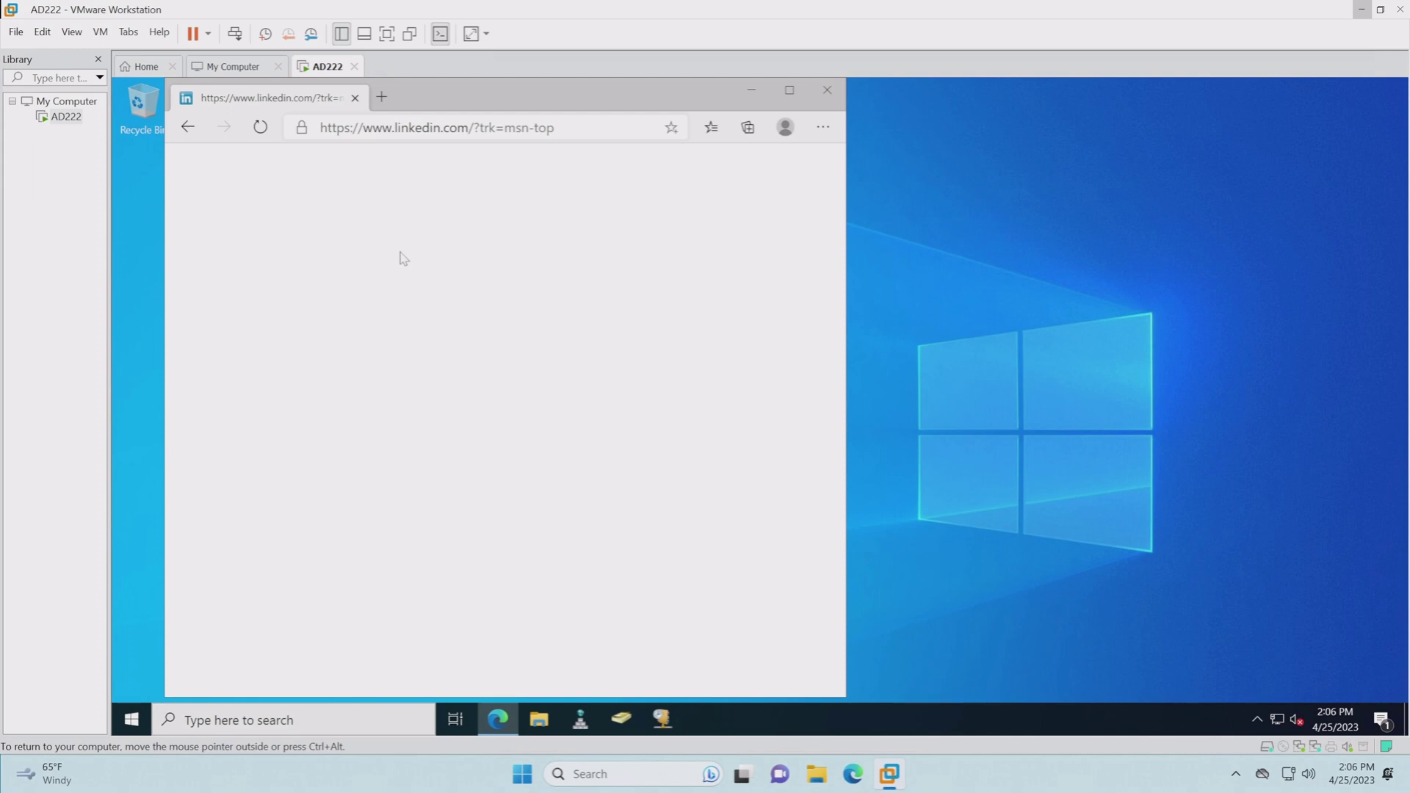
{"action": "left_click", "coordinate": [260, 127]}
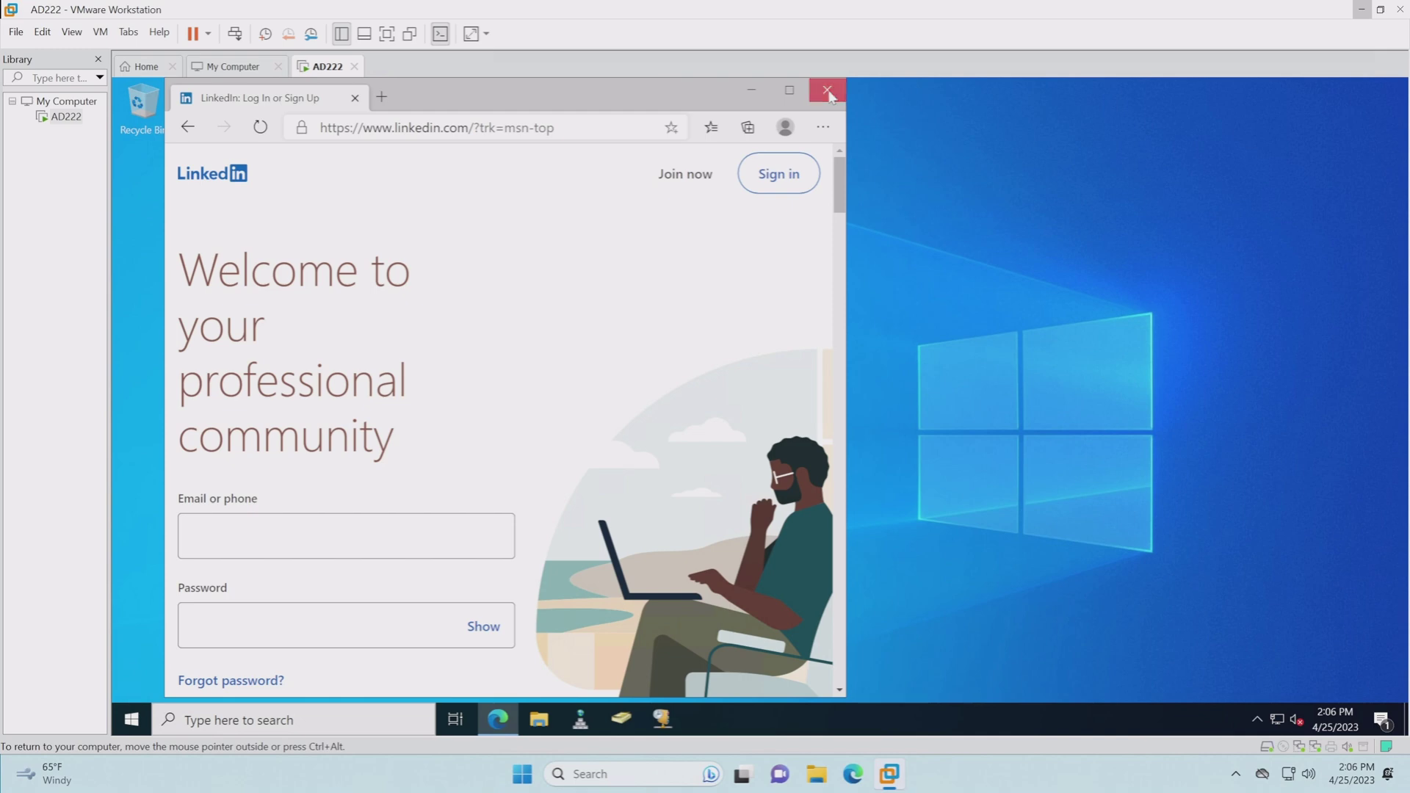
{"action": "left_click", "coordinate": [828, 92]}
{"action": "key", "text": "ctrl+alt"}
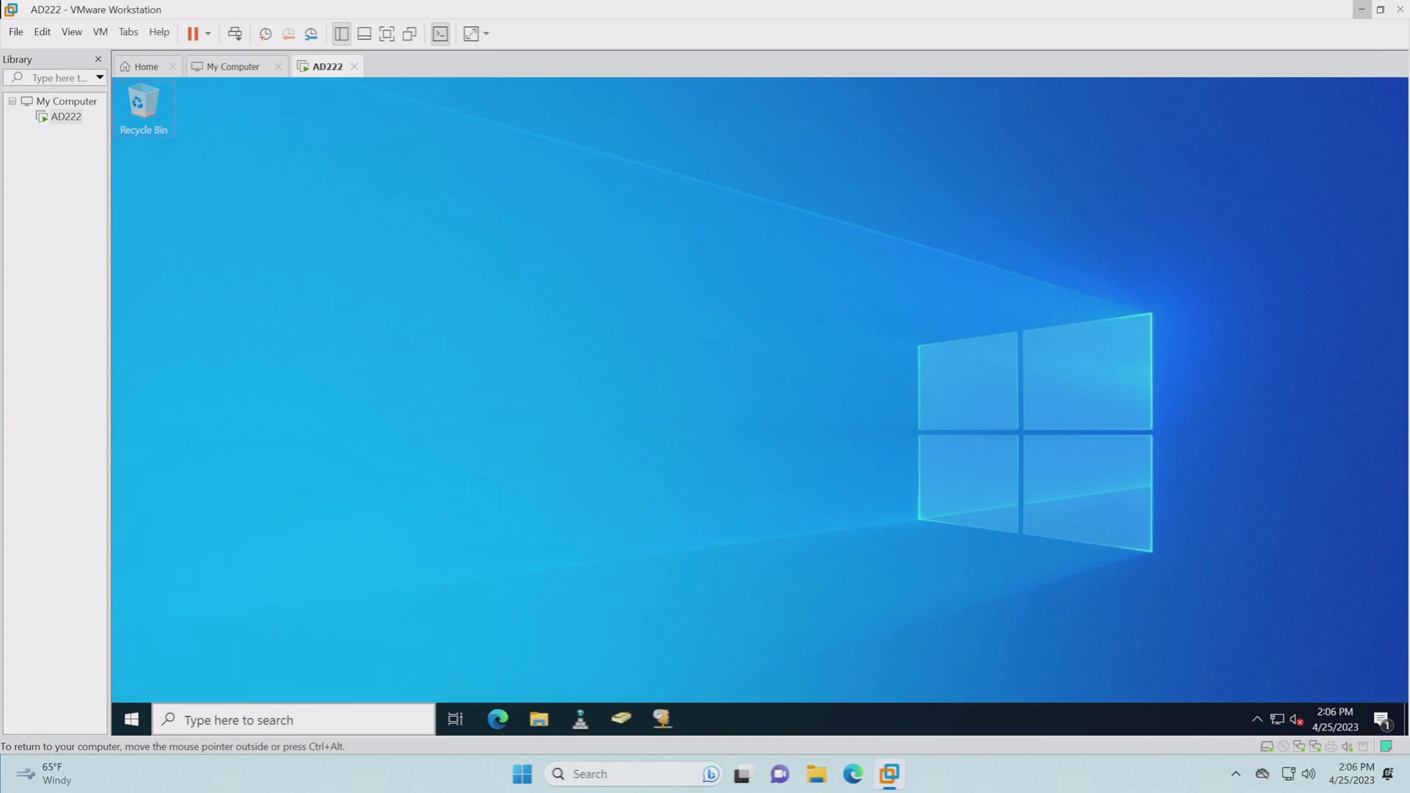
Open Server Manager in the virtual machine and maximize its window.
{"action": "left_click", "coordinate": [217, 721]}
{"action": "type", "text": "server"}
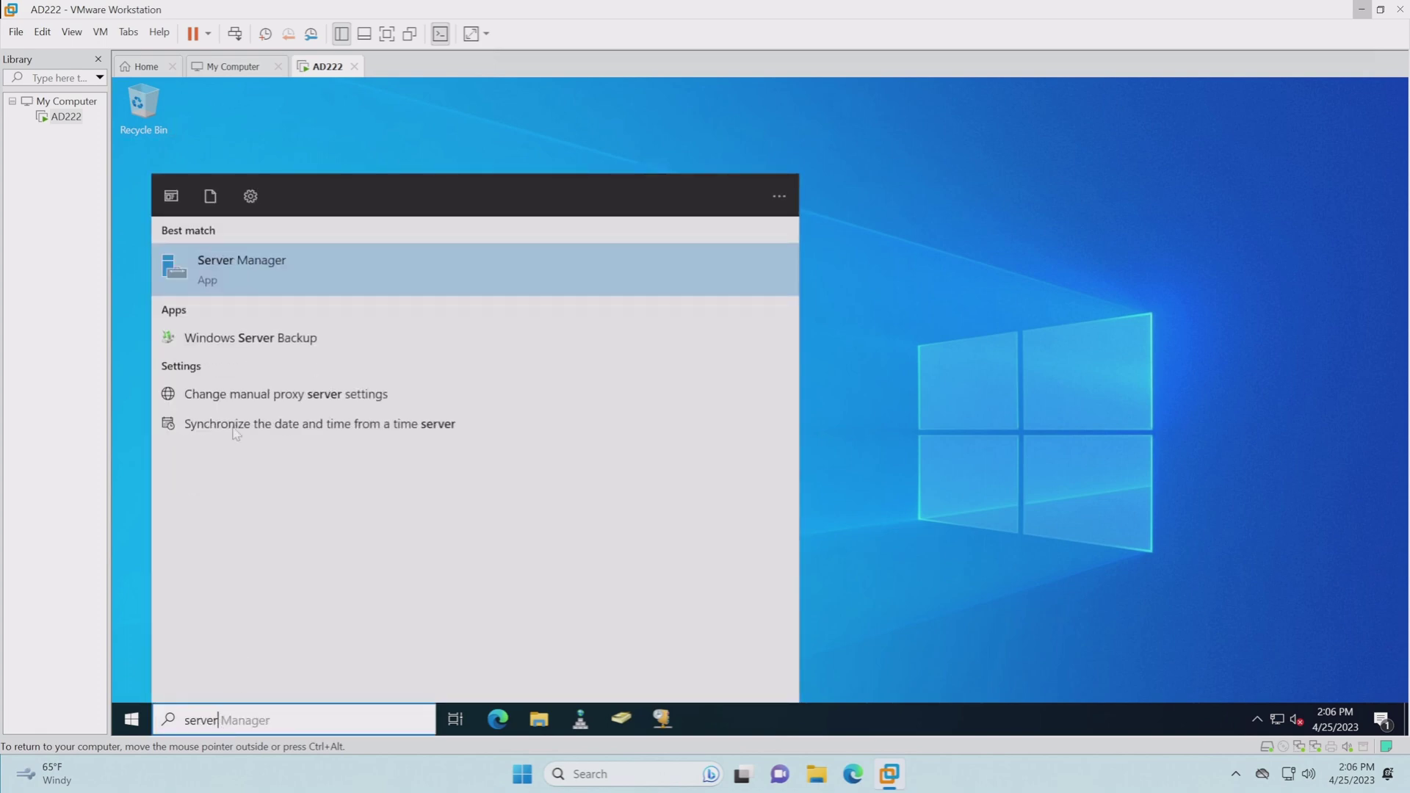
{"action": "left_click", "coordinate": [248, 281]}
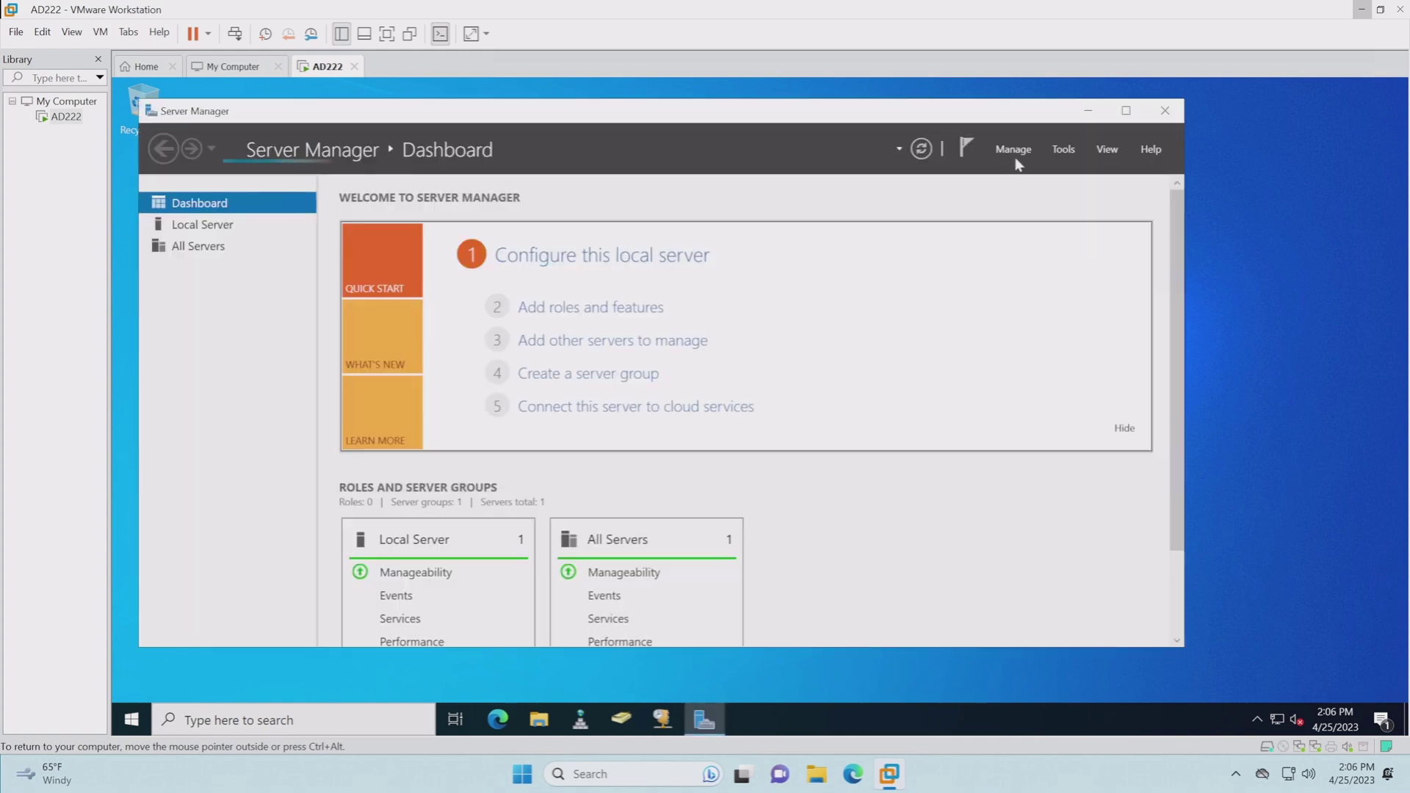
{"action": "left_click", "coordinate": [1126, 110]}
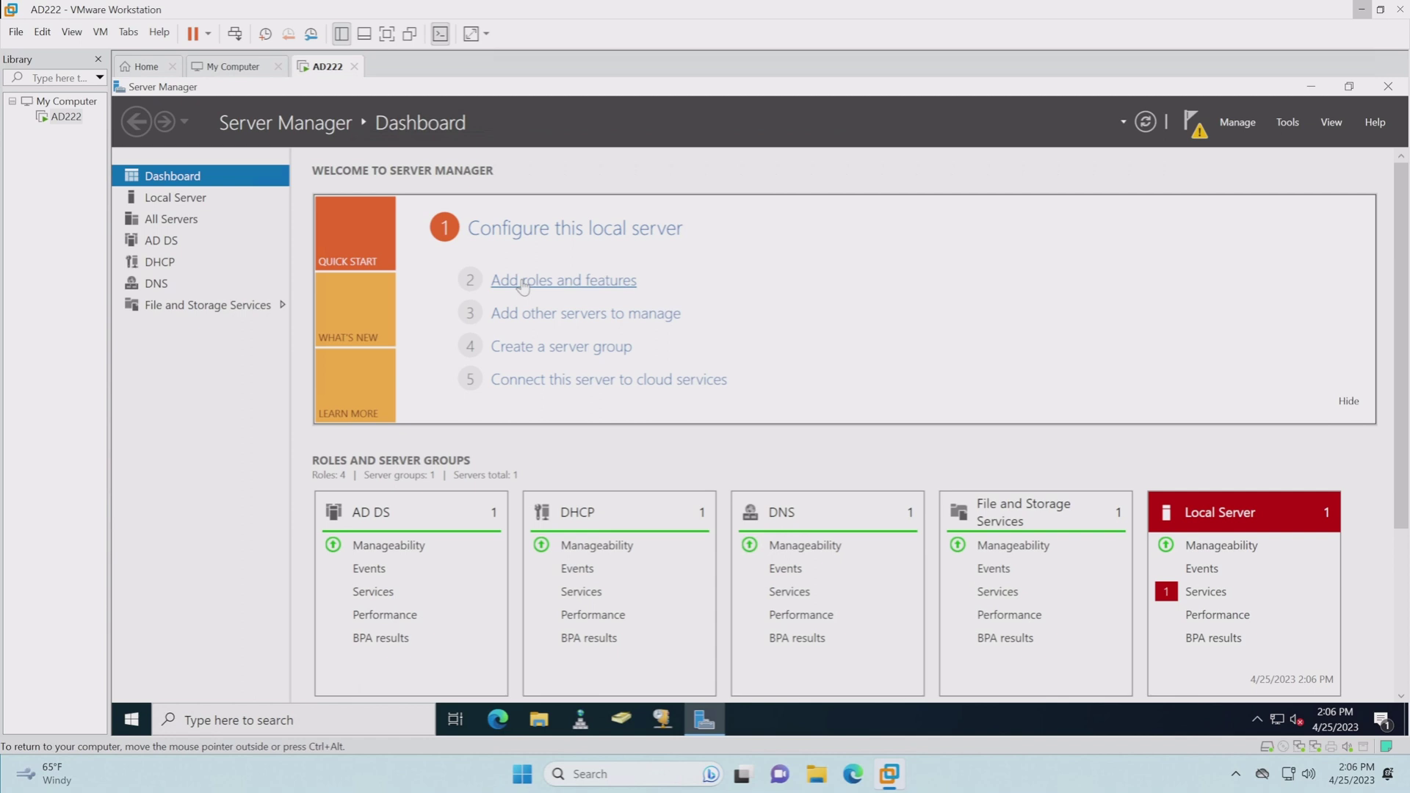
Start adding roles and features to AD222.nested.local and select the Remote Access role.
{"action": "left_click", "coordinate": [522, 283]}
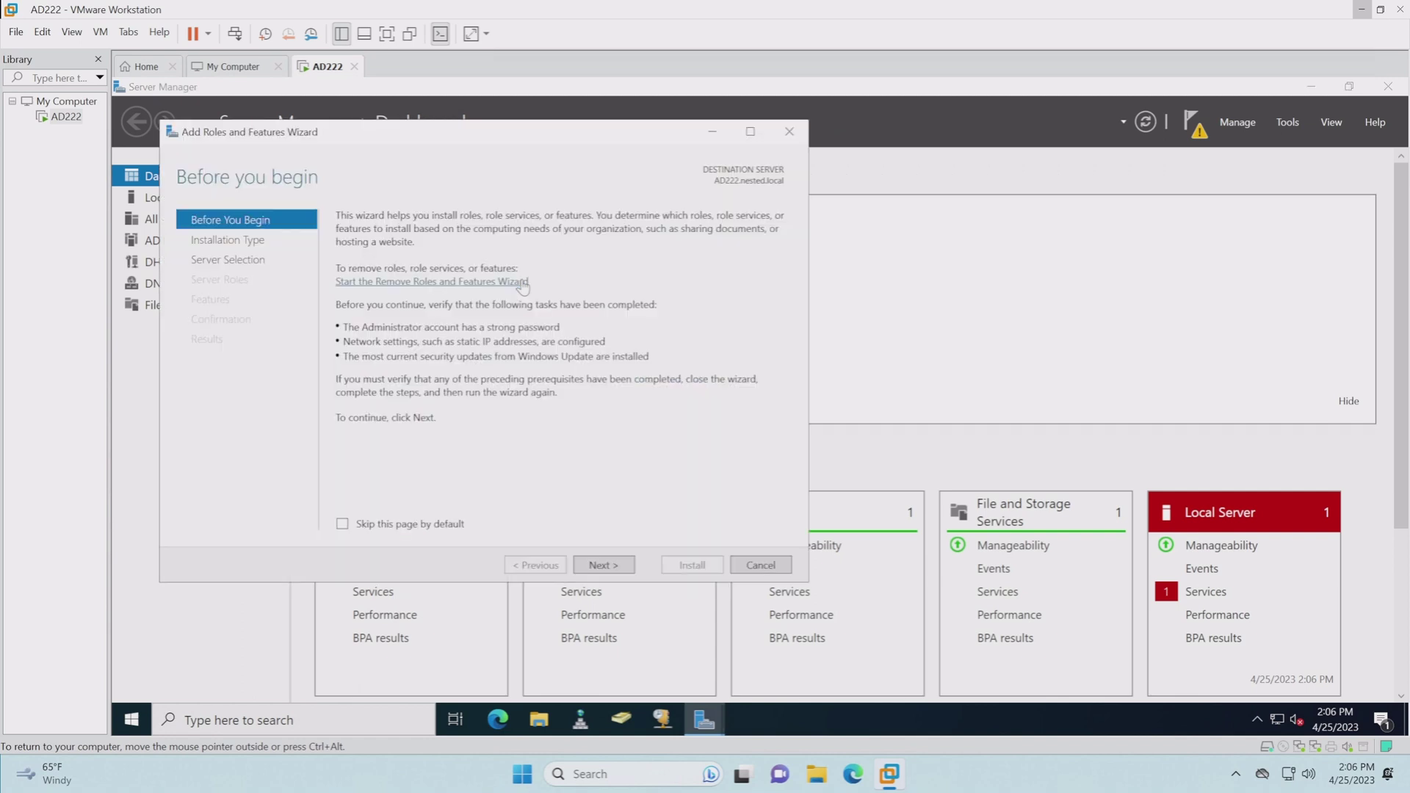
{"action": "left_click", "coordinate": [596, 569]}
{"action": "left_click", "coordinate": [597, 566]}
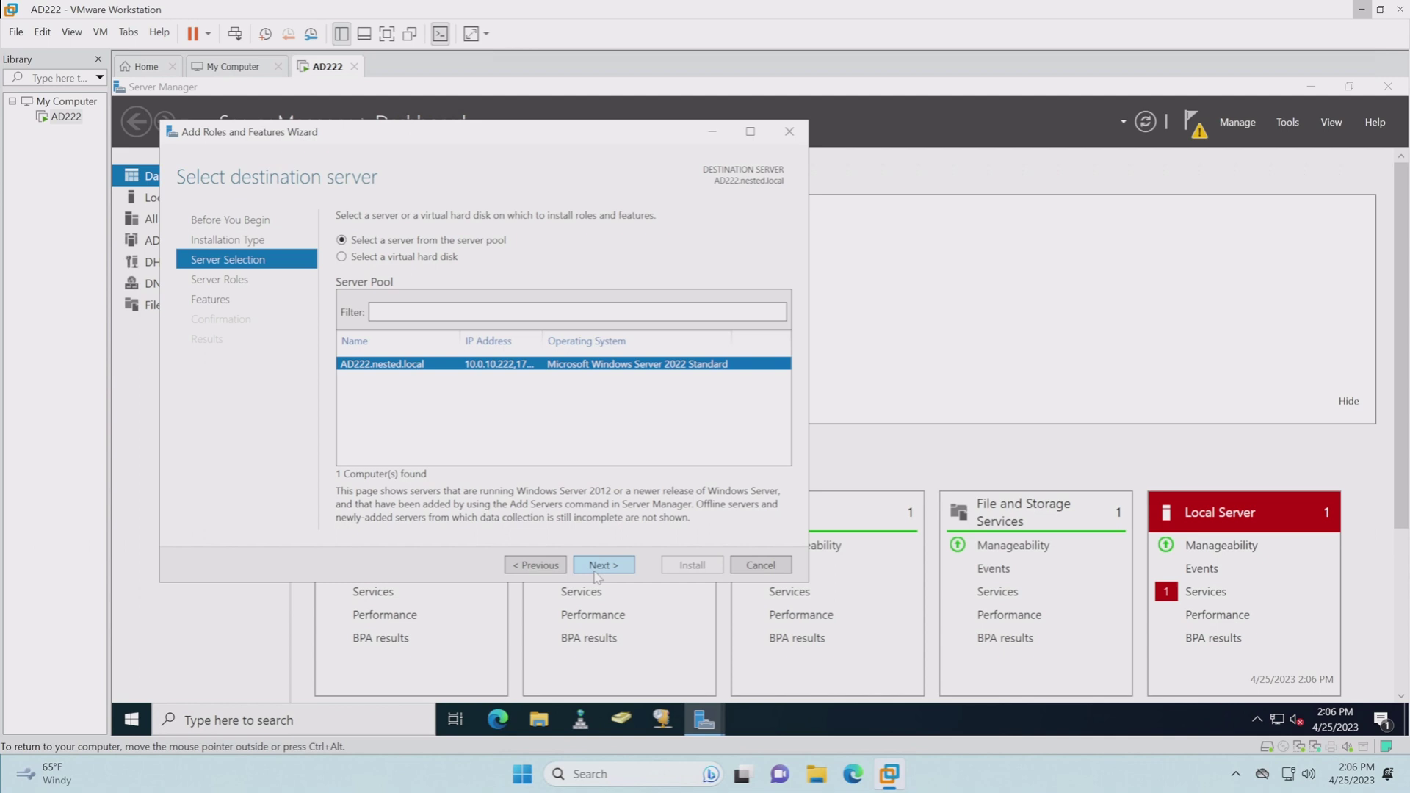
{"action": "left_click", "coordinate": [596, 566]}
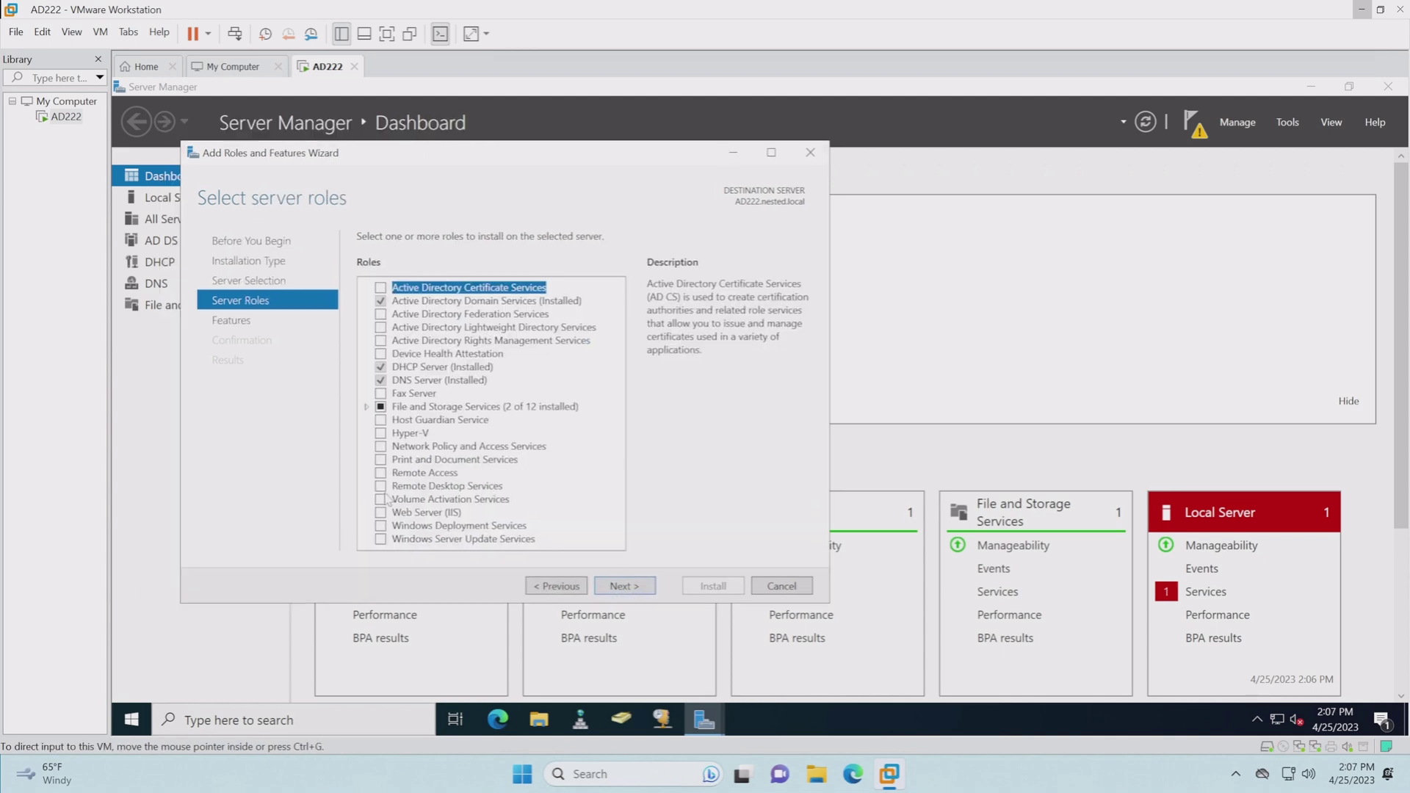
{"action": "left_click", "coordinate": [381, 474]}
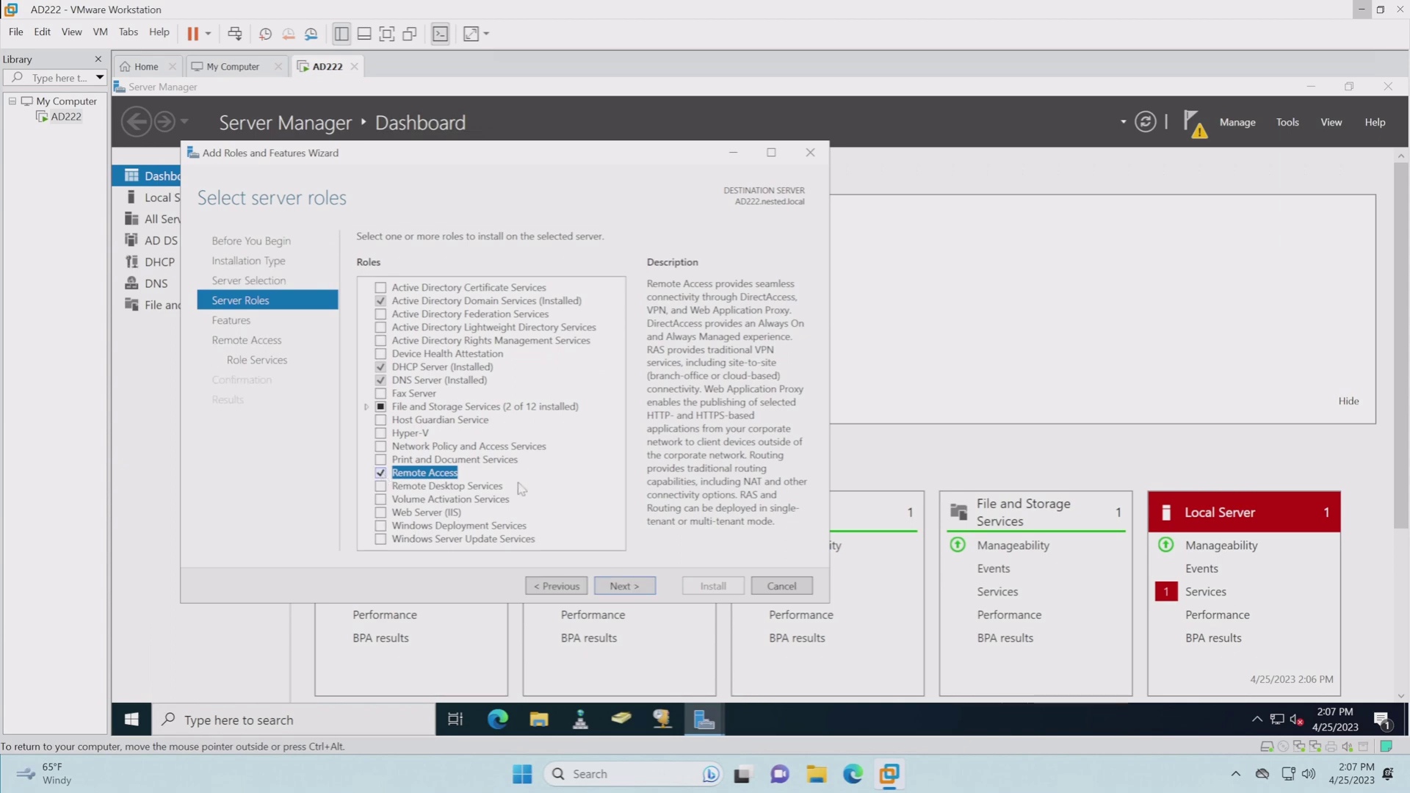
{"action": "left_click", "coordinate": [620, 586]}
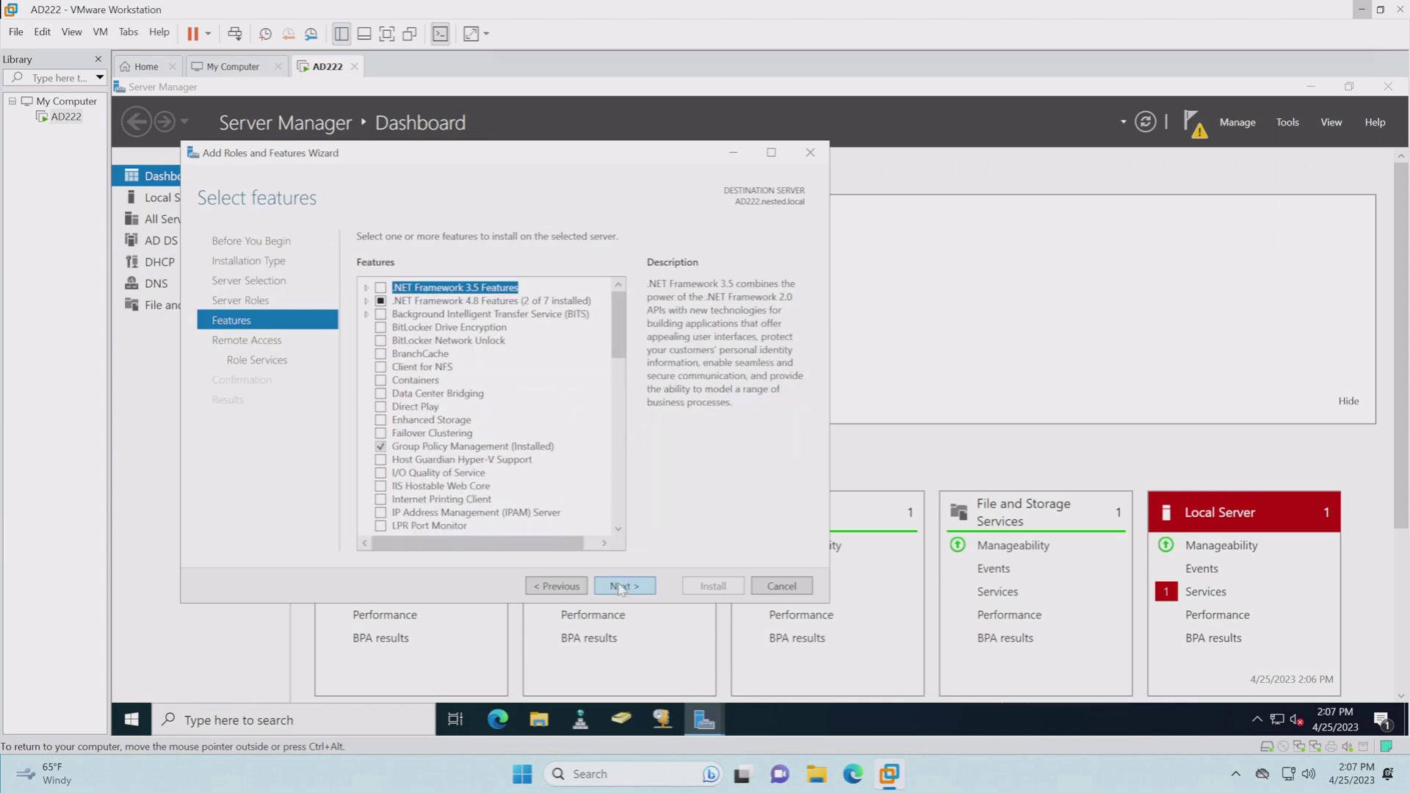
Select the Routing role service for Remote Access with its required features, keeping DirectAccess and VPN (RAS) selected.
{"action": "left_click", "coordinate": [620, 587]}
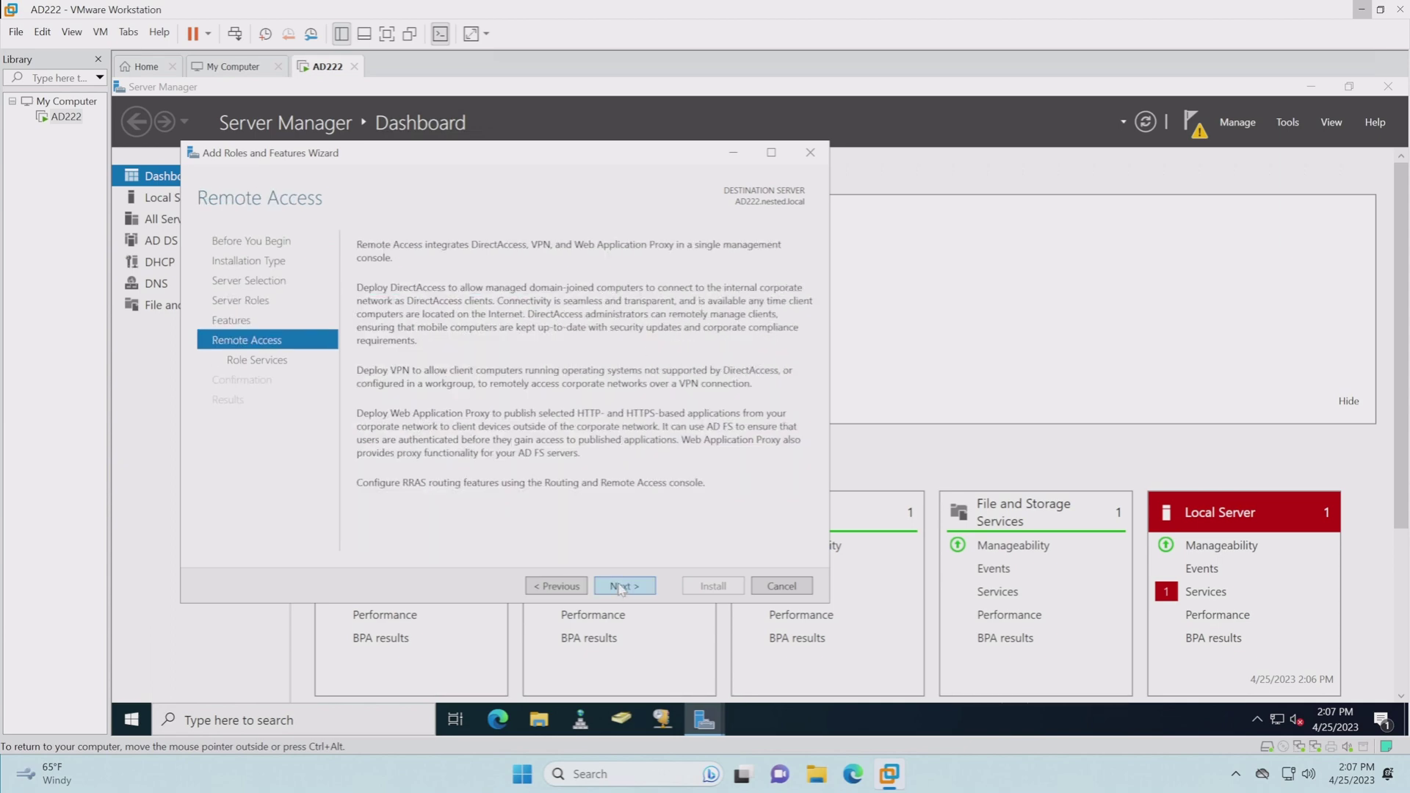
{"action": "left_click", "coordinate": [621, 586]}
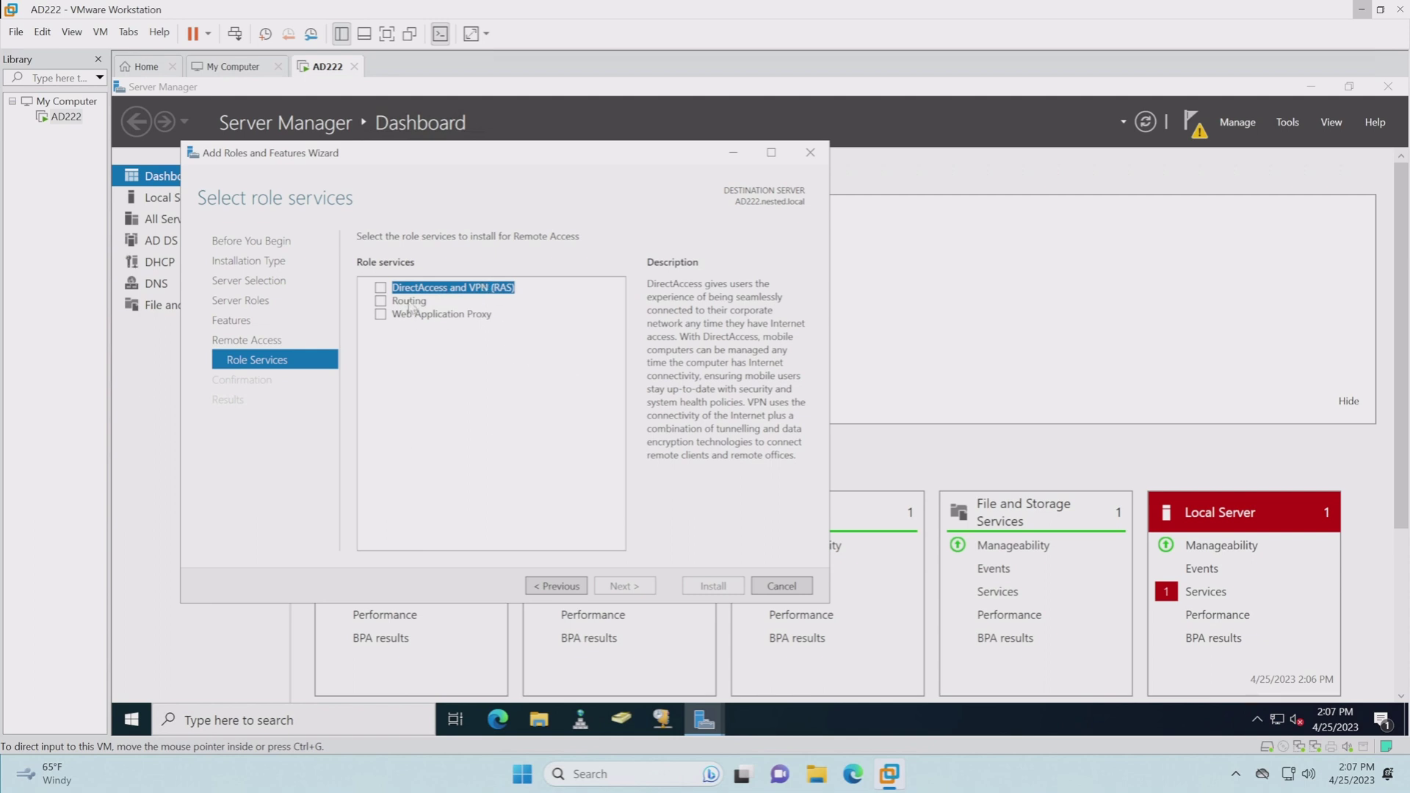
{"action": "left_click", "coordinate": [380, 301]}
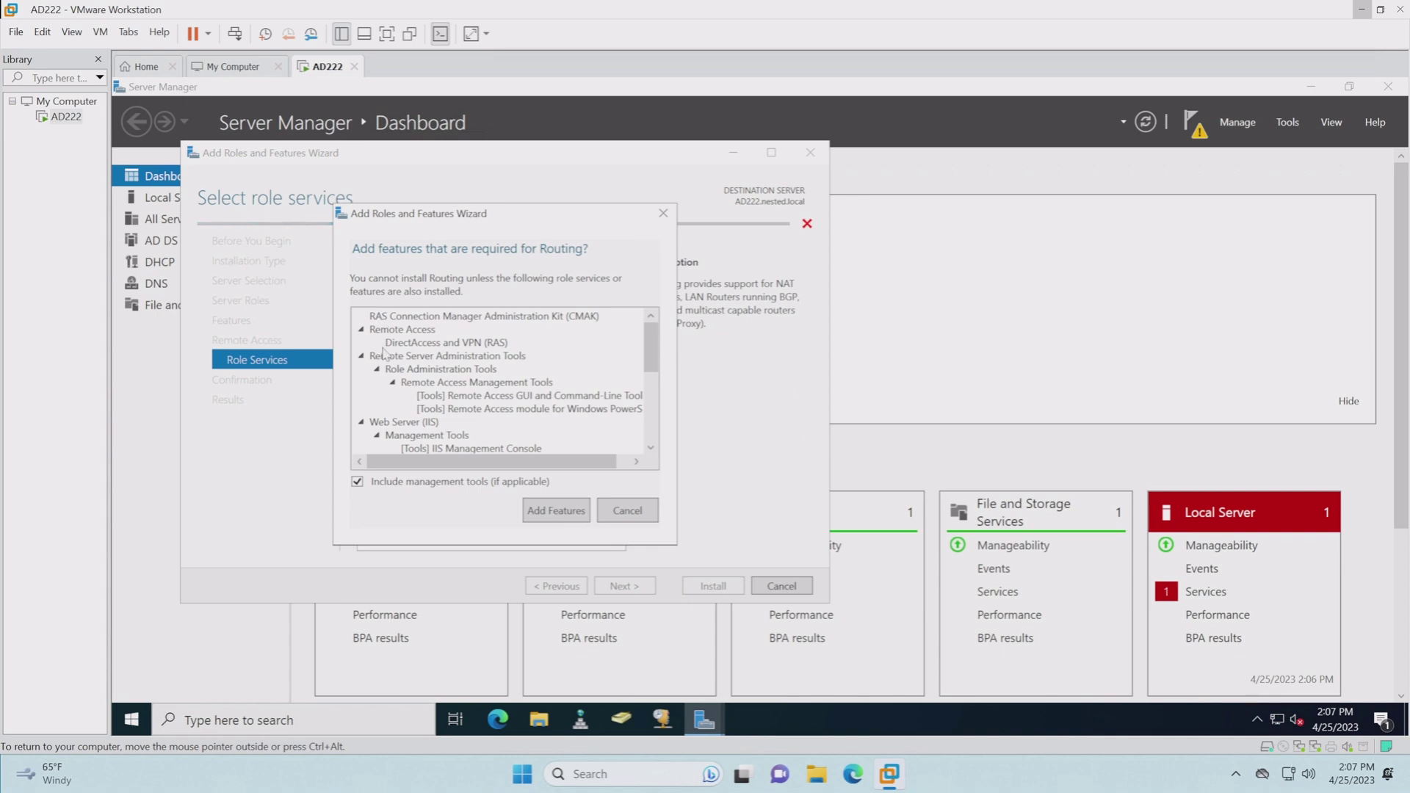
{"action": "left_click", "coordinate": [544, 515]}
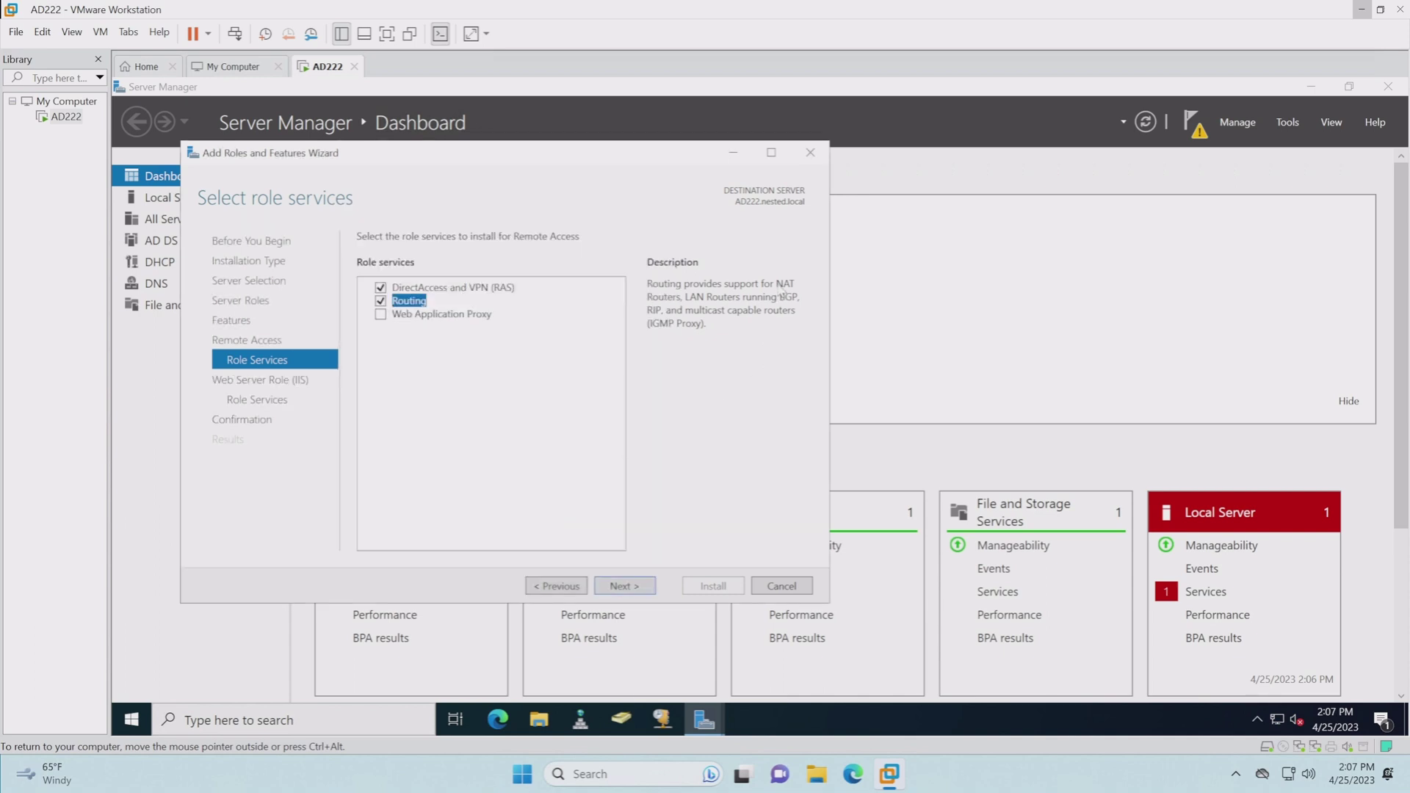
{"action": "left_click", "coordinate": [381, 288]}
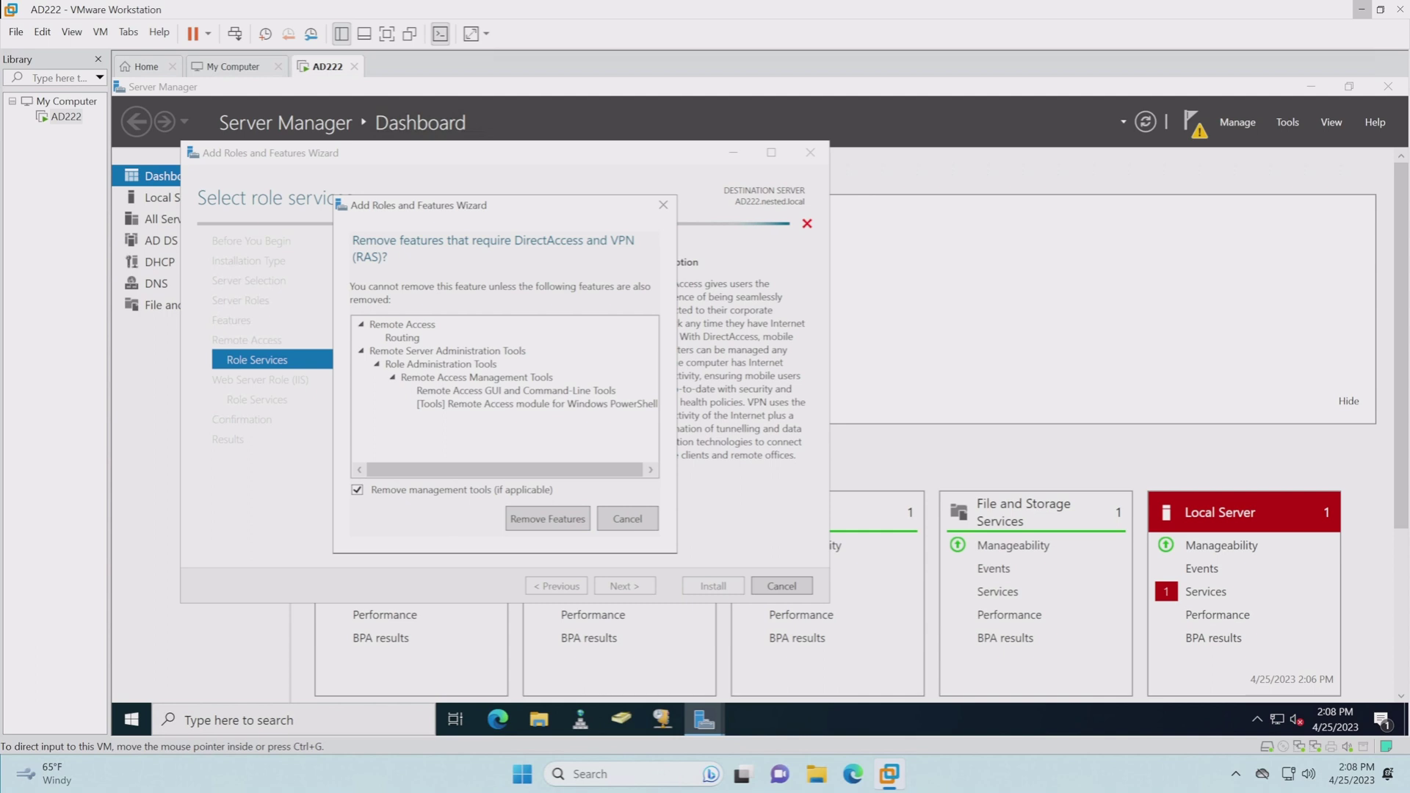
{"action": "key", "text": "Escape"}
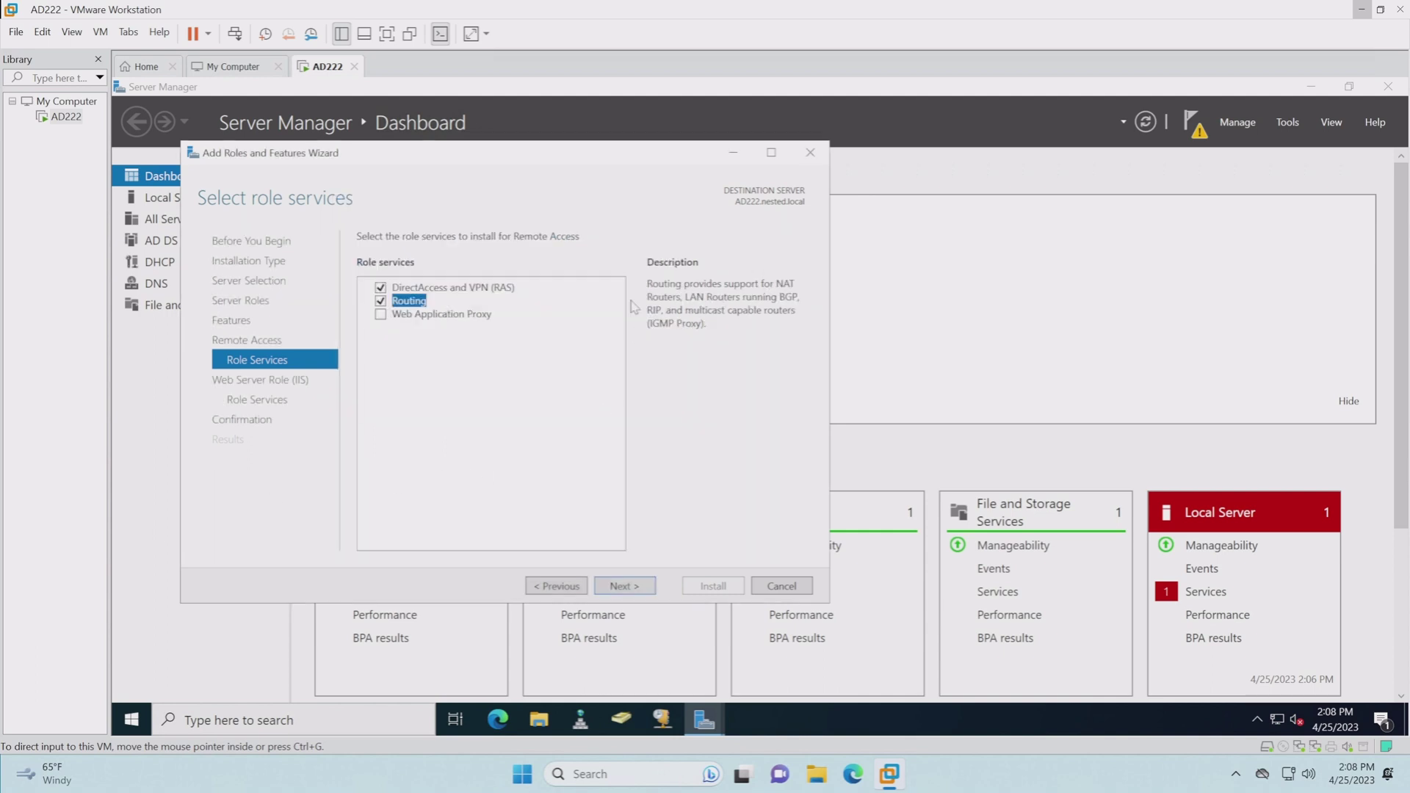
{"action": "left_click", "coordinate": [496, 288]}
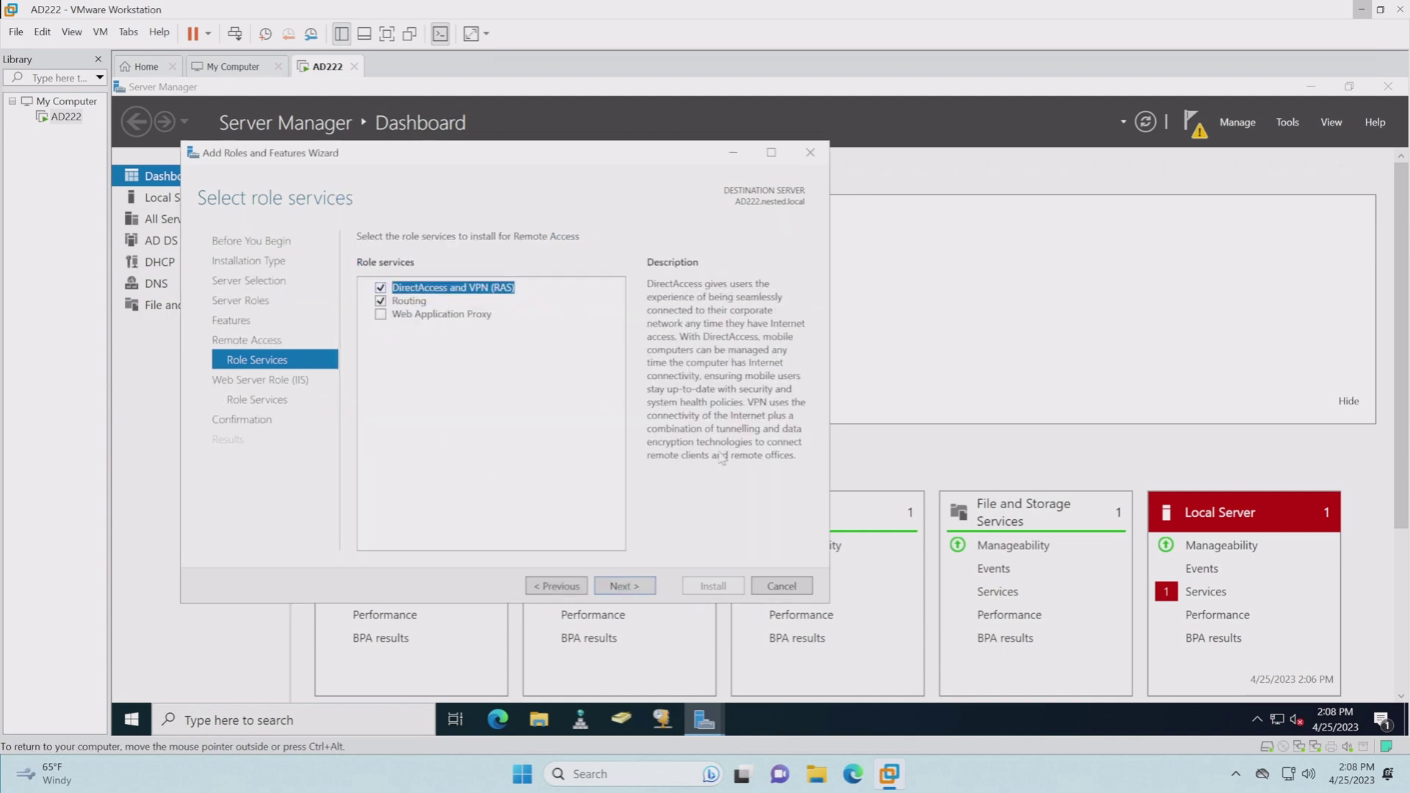
{"action": "left_click", "coordinate": [417, 306]}
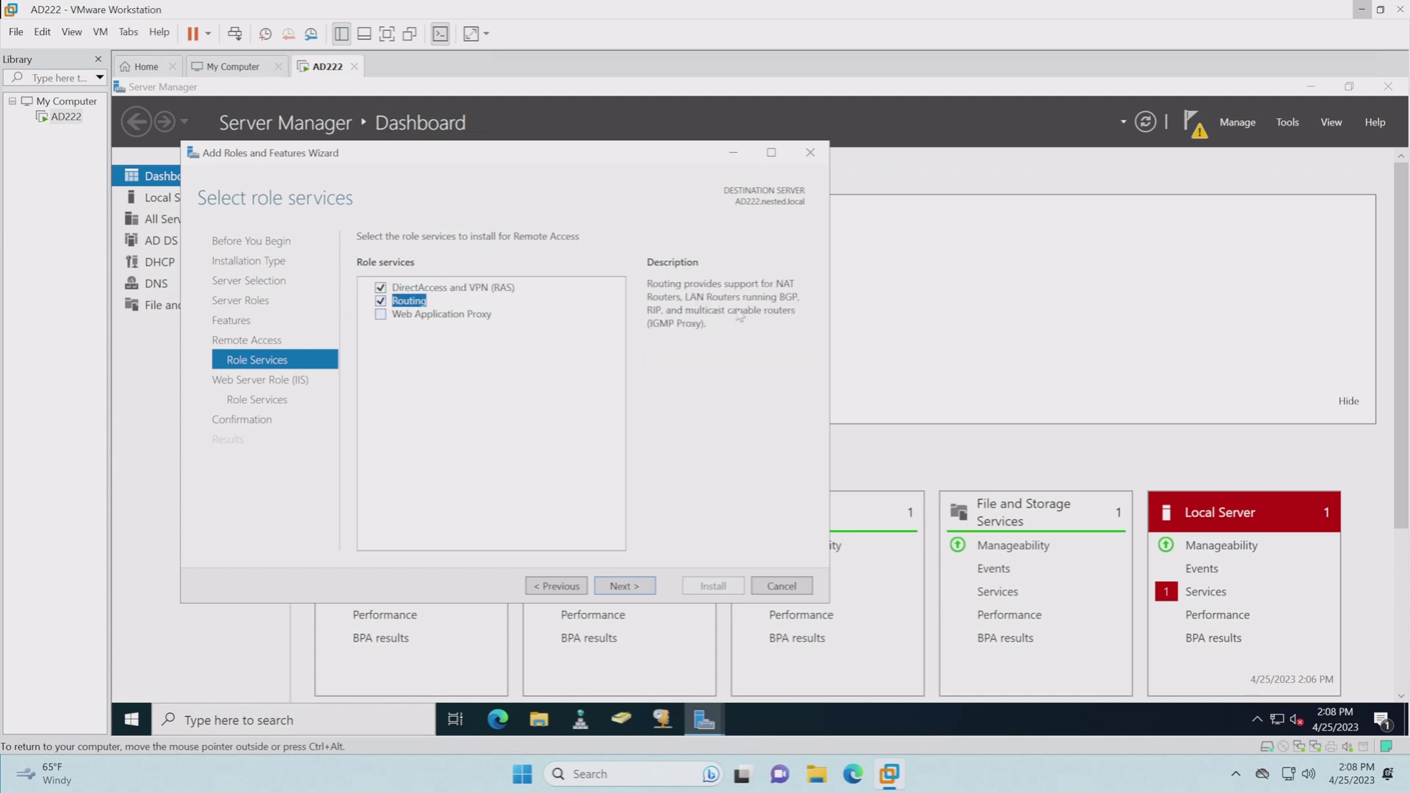
Accept the default Web Server (IIS) role services, allow automatic restarts, and install the selected roles on AD222.
{"action": "left_click", "coordinate": [636, 587]}
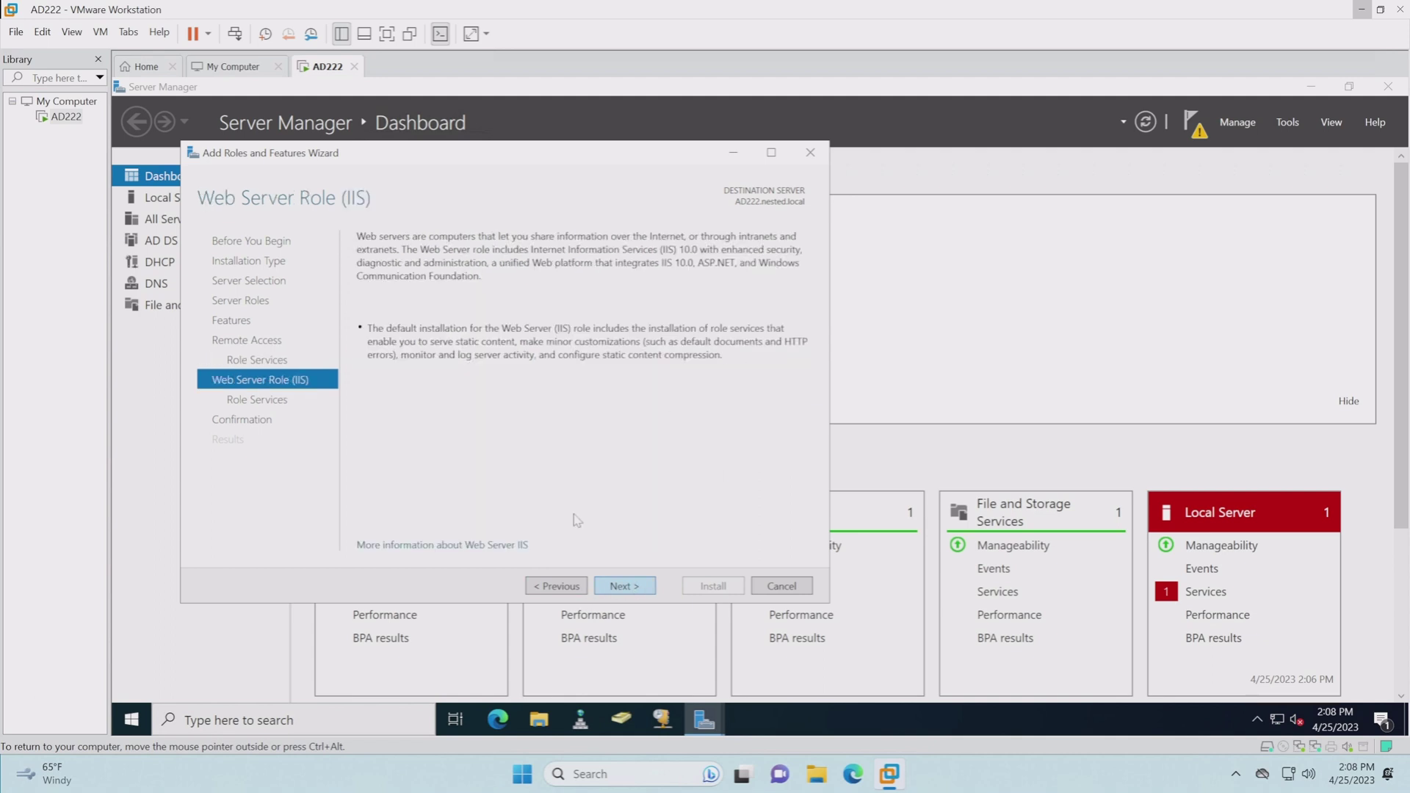
{"action": "left_click", "coordinate": [621, 589]}
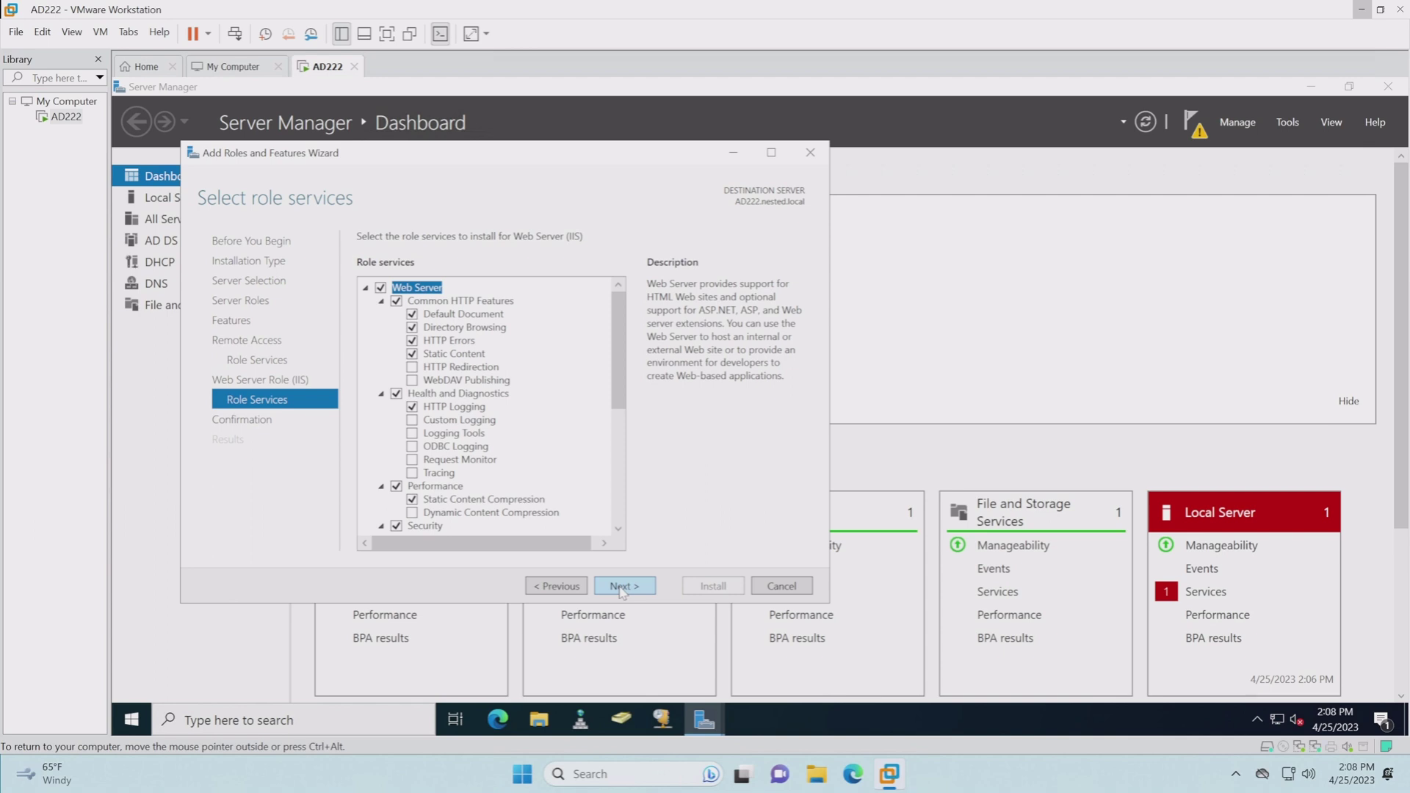
{"action": "left_click", "coordinate": [621, 587]}
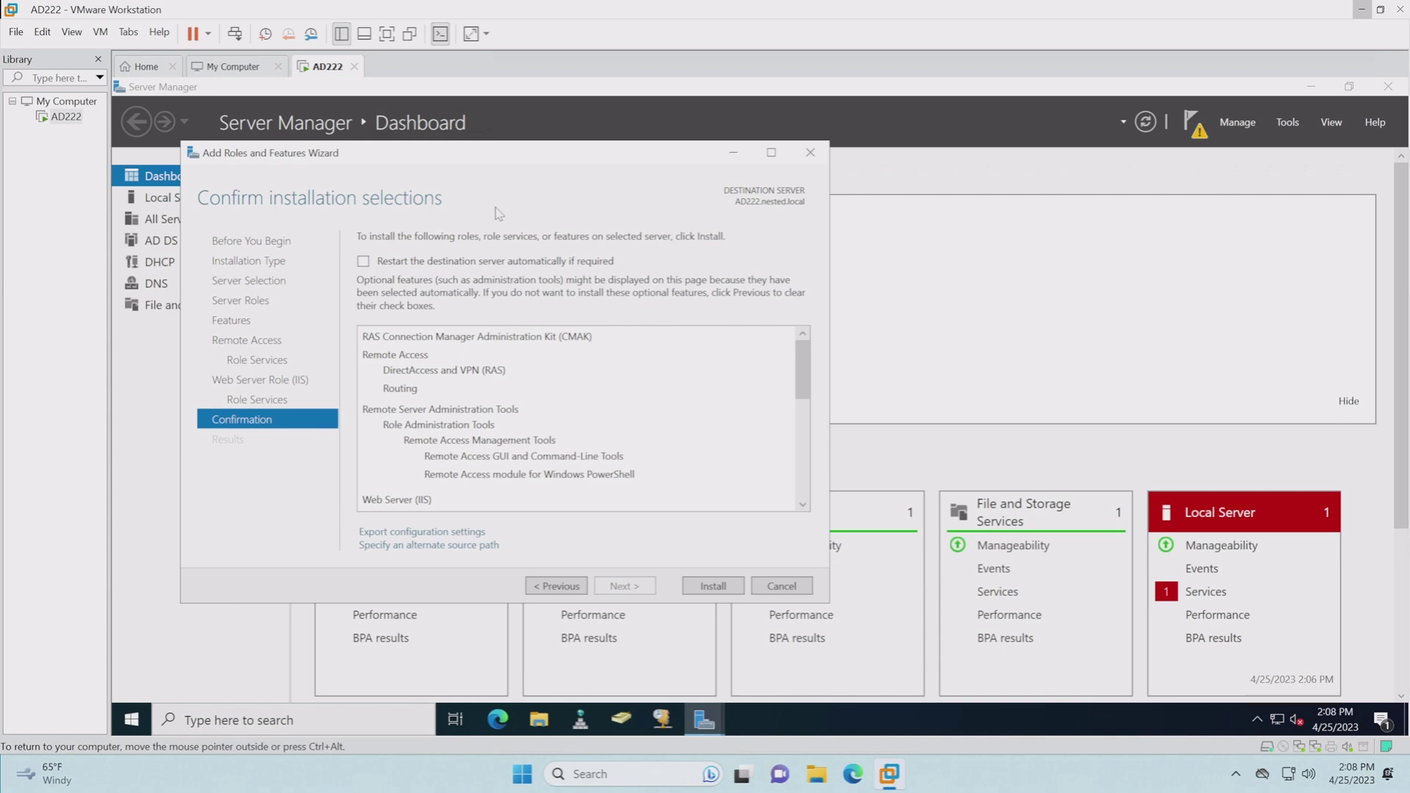
{"action": "left_click", "coordinate": [477, 261]}
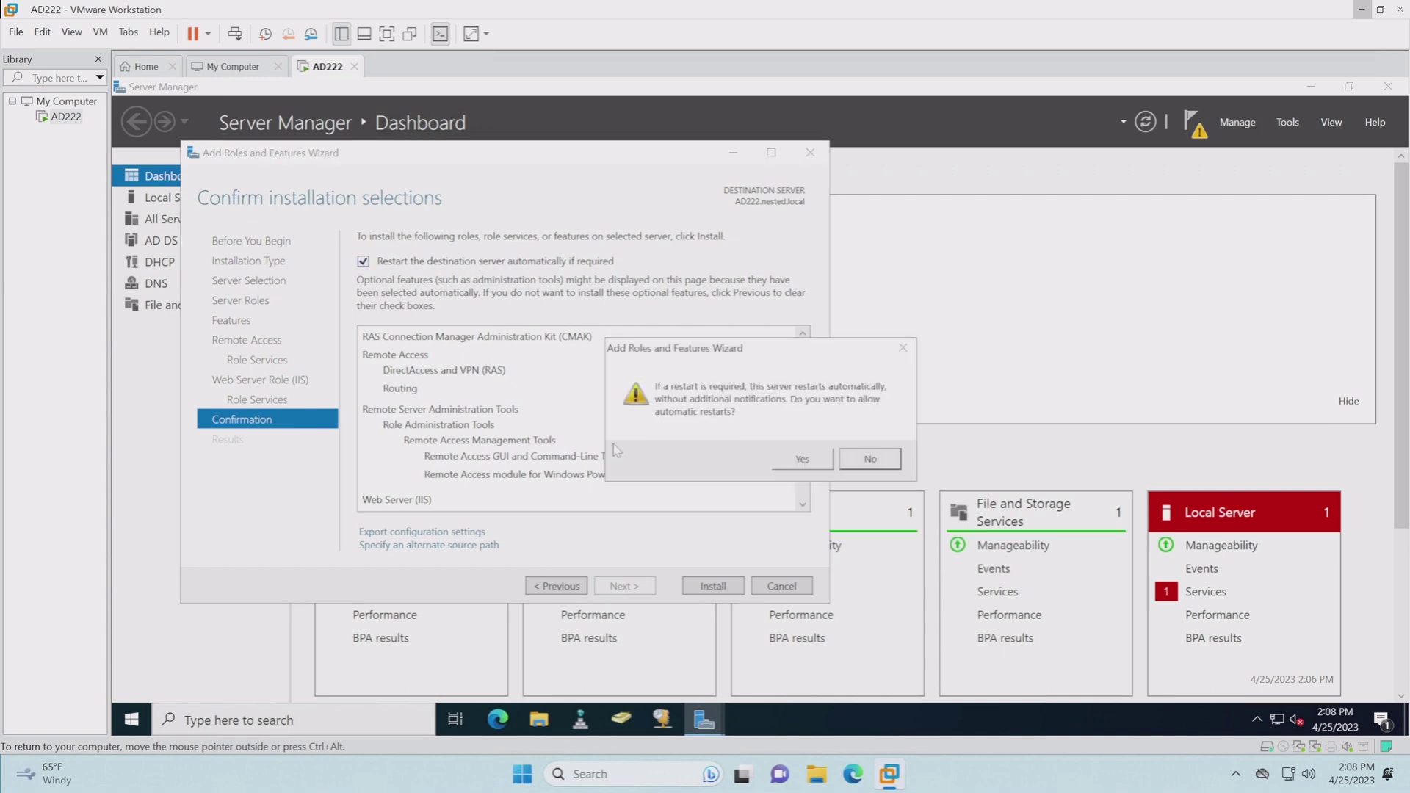
{"action": "left_click", "coordinate": [797, 465]}
{"action": "left_click", "coordinate": [717, 589]}
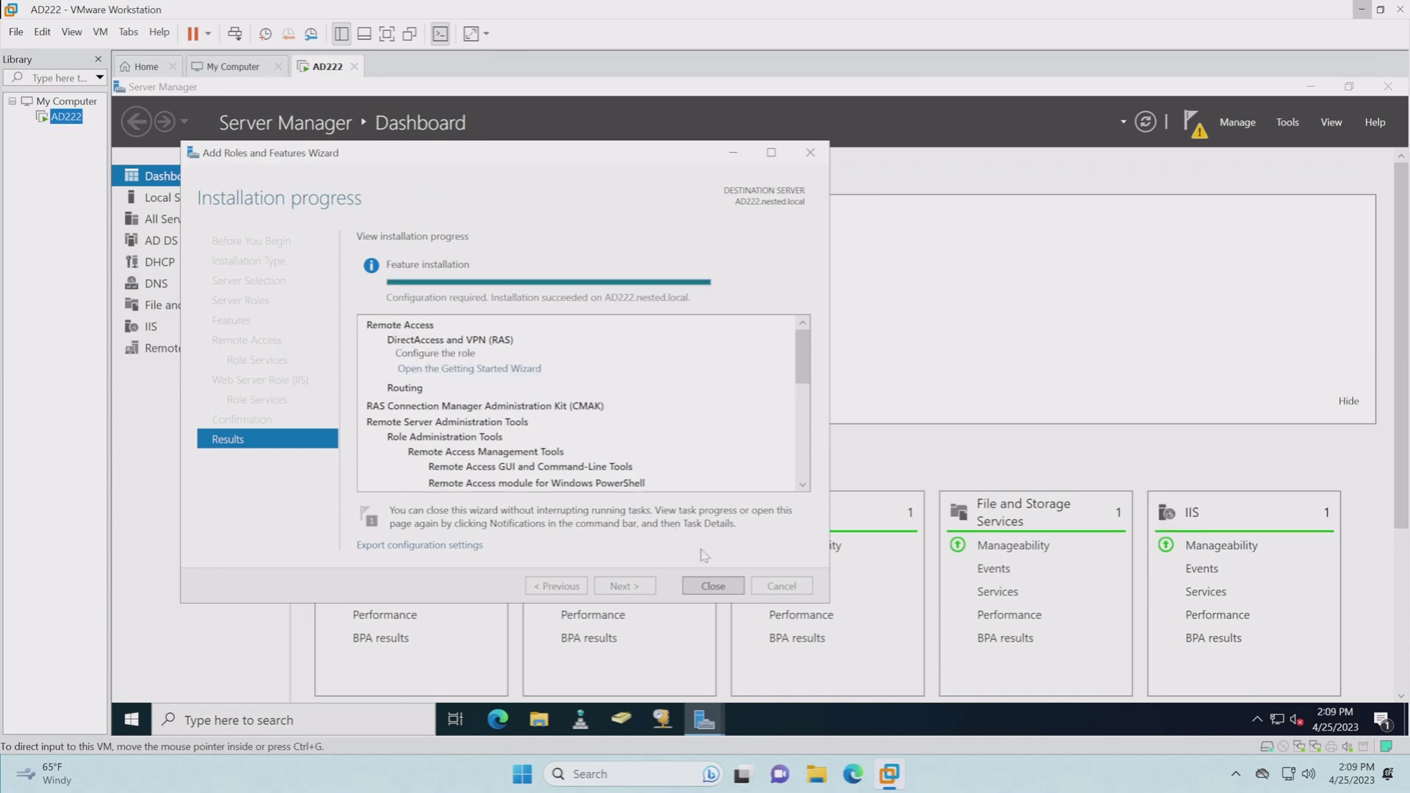
{"action": "left_click", "coordinate": [713, 586]}
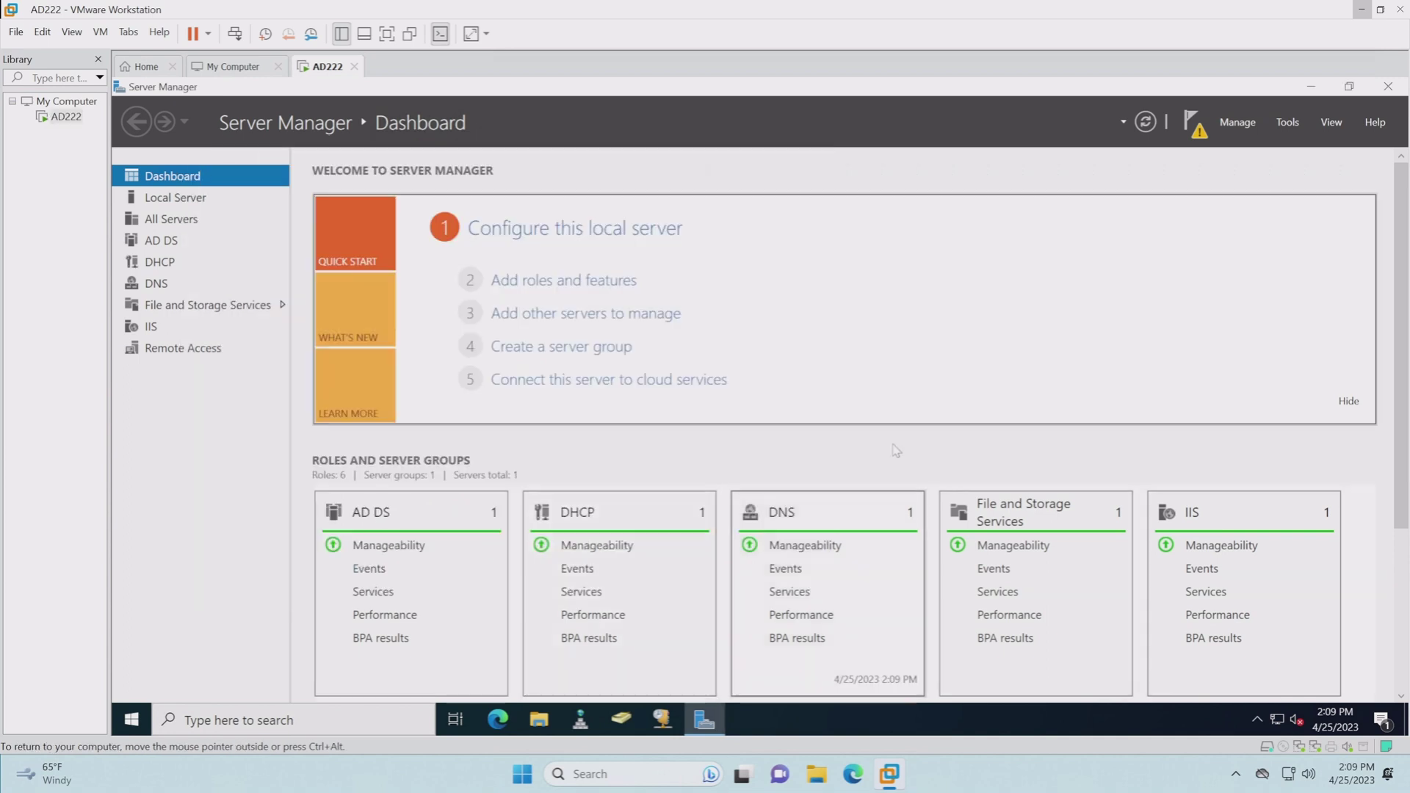
Open the Remote Access role's pending configuration task in Server Manager and launch its Getting Started Wizard.
{"action": "scroll", "coordinate": [1402, 373], "scroll_direction": "down", "scroll_amount": 3}
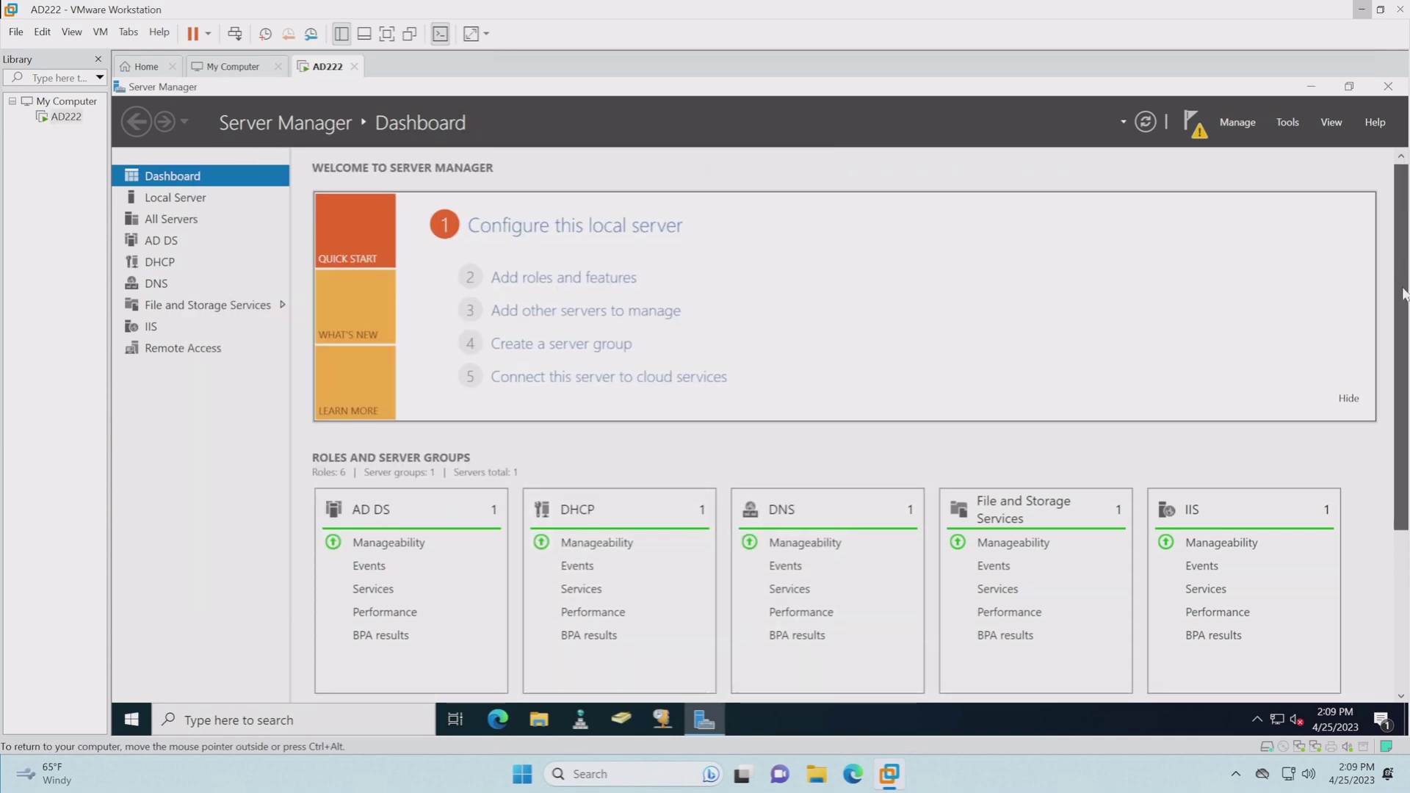
{"action": "left_click_drag", "start_coordinate": [1403, 373], "coordinate": [1399, 444]}
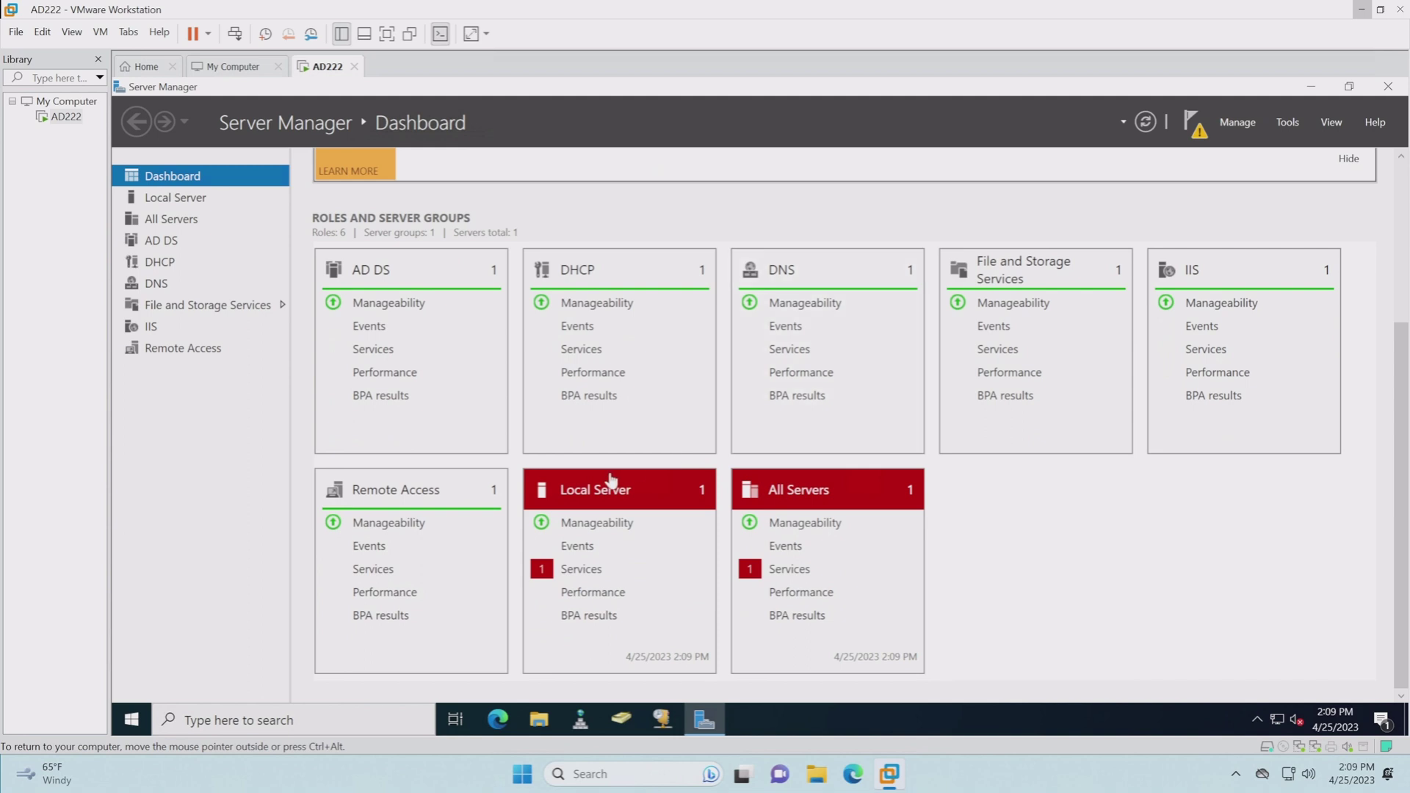
{"action": "left_click", "coordinate": [384, 495]}
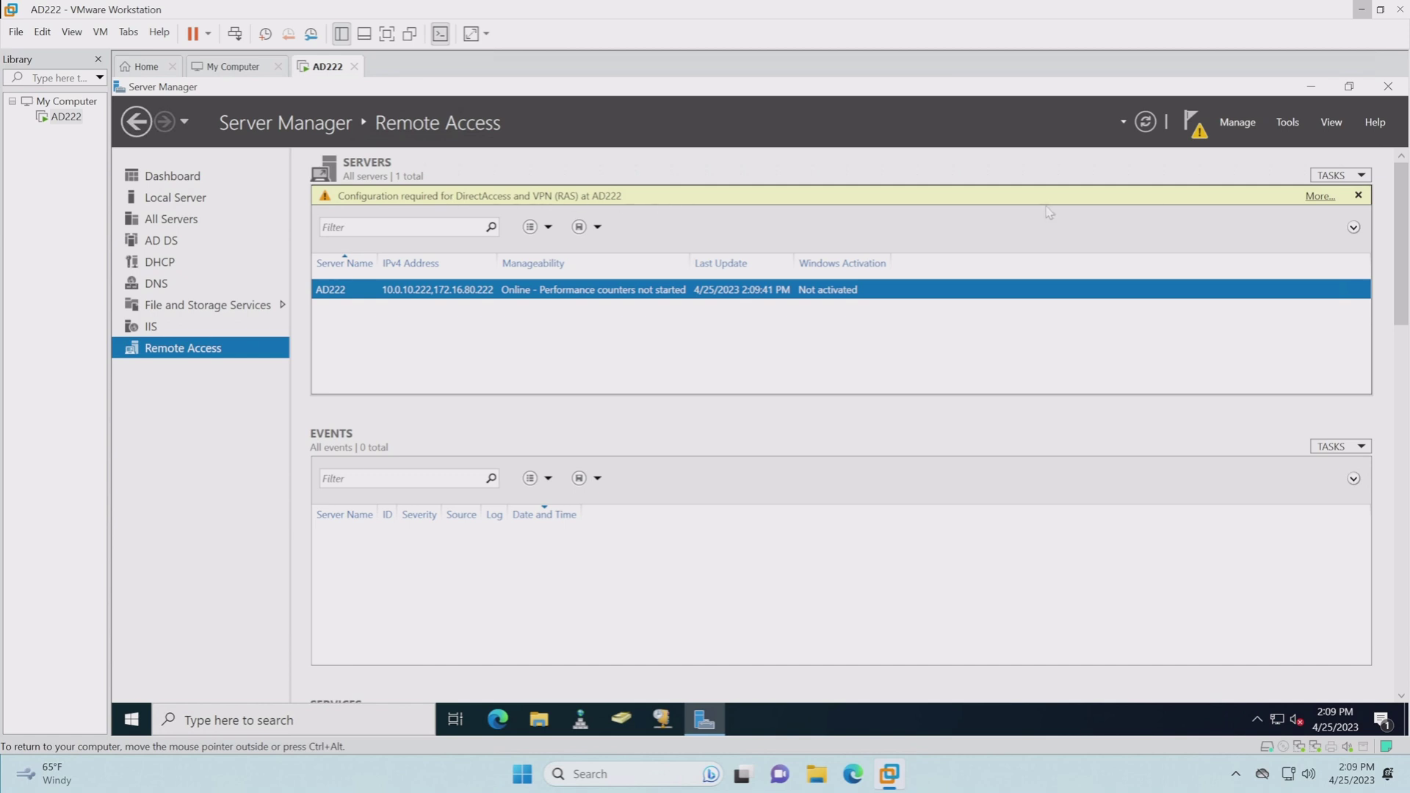
{"action": "left_click", "coordinate": [1318, 197]}
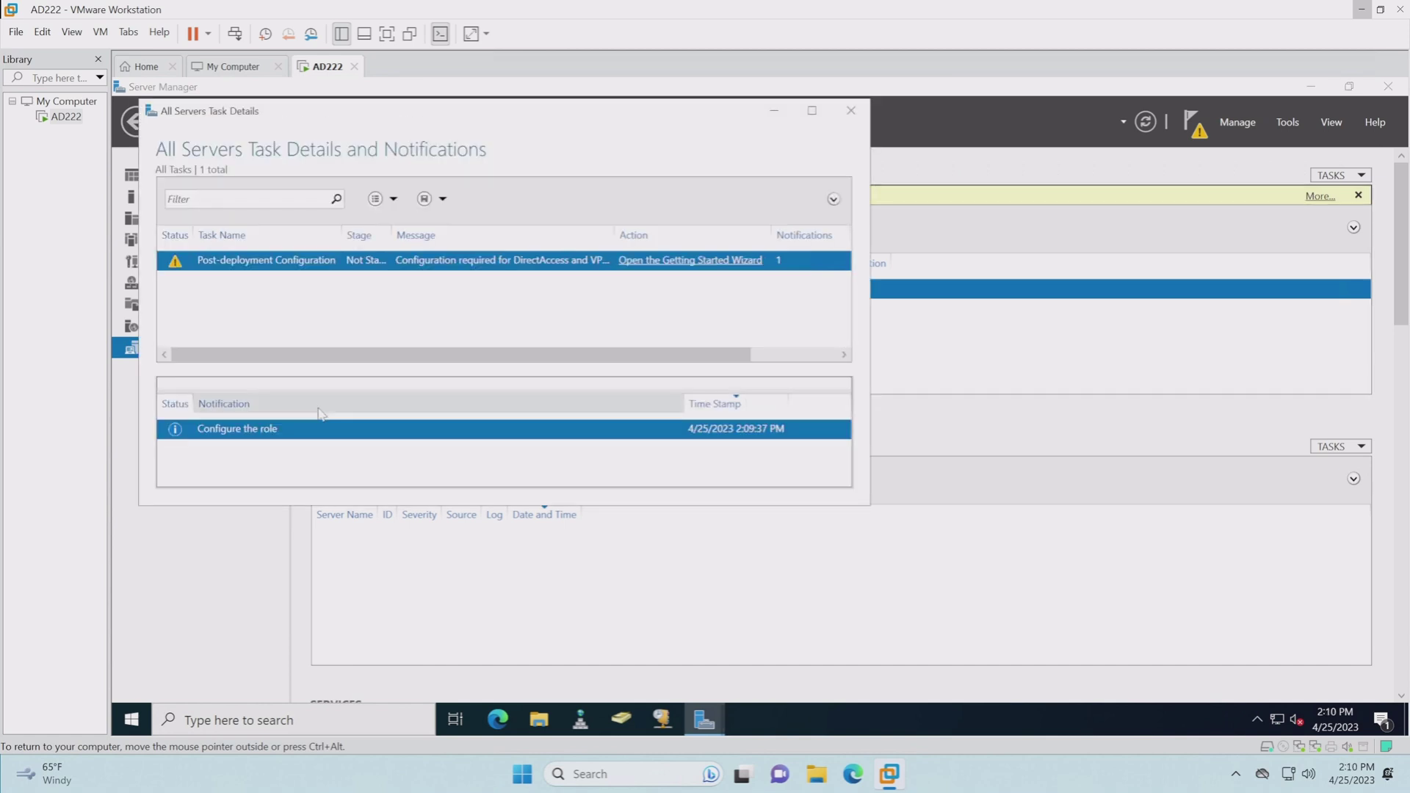
{"action": "left_click", "coordinate": [672, 266]}
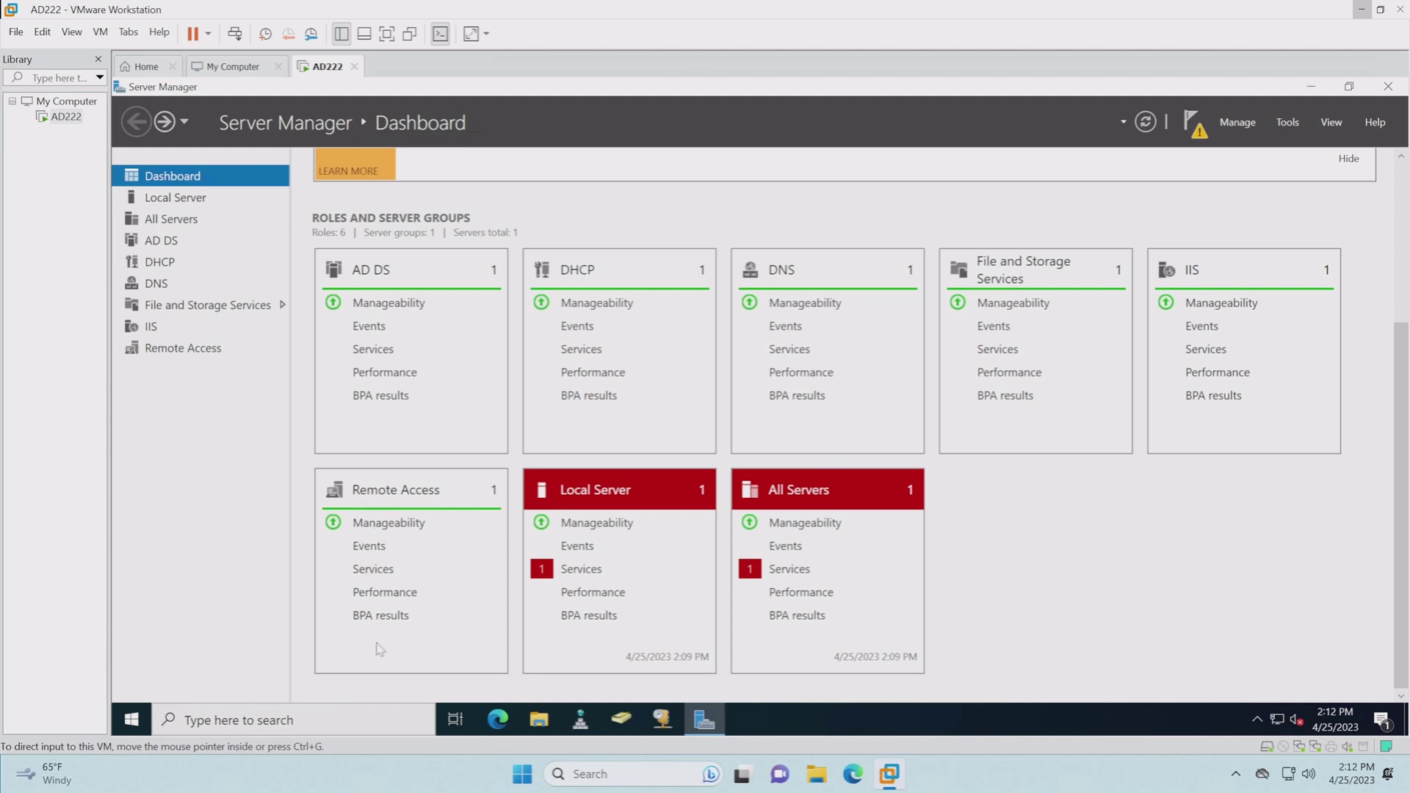
Find and open the Routing and Remote Access console in the virtual machine and maximize its window.
{"action": "left_click", "coordinate": [140, 731]}
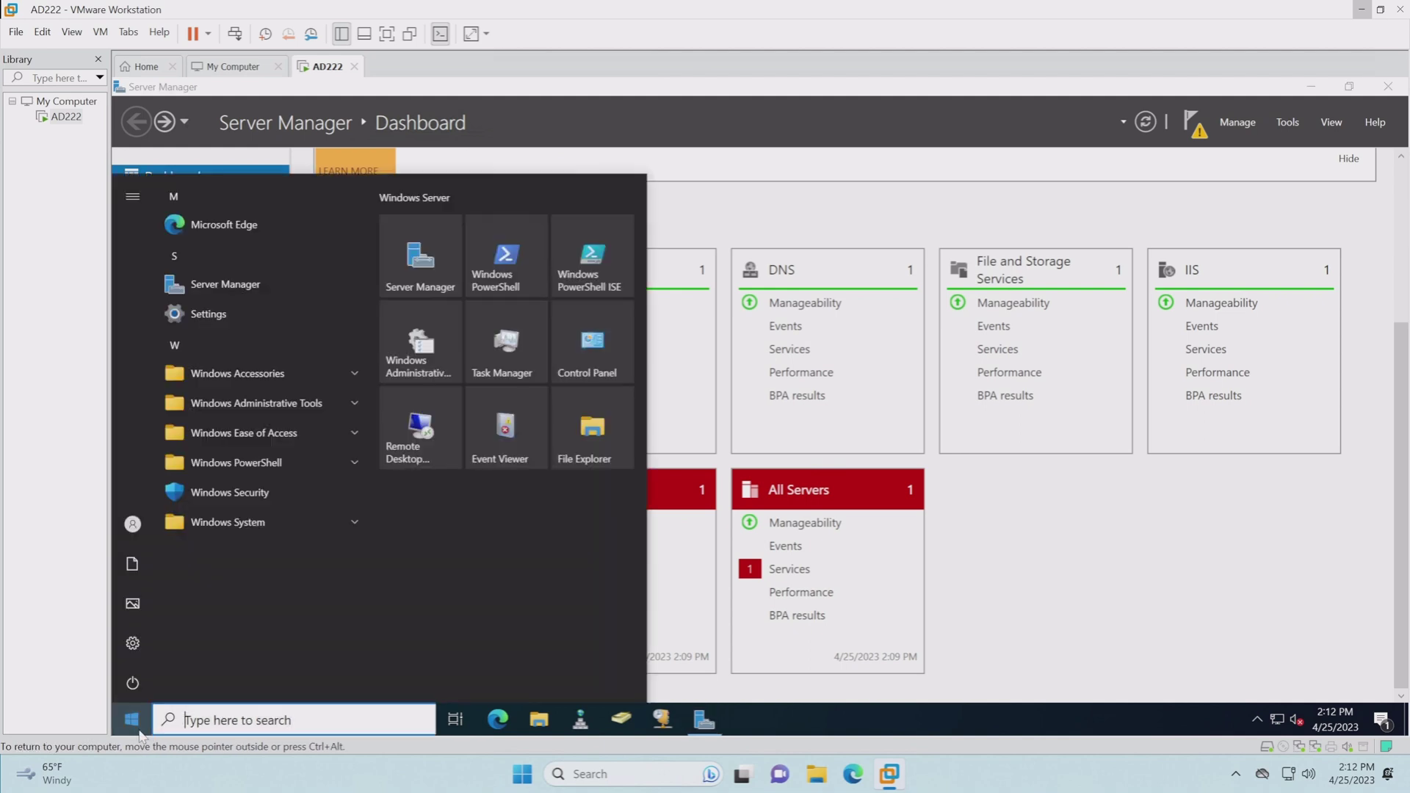
{"action": "type", "text": "rout"}
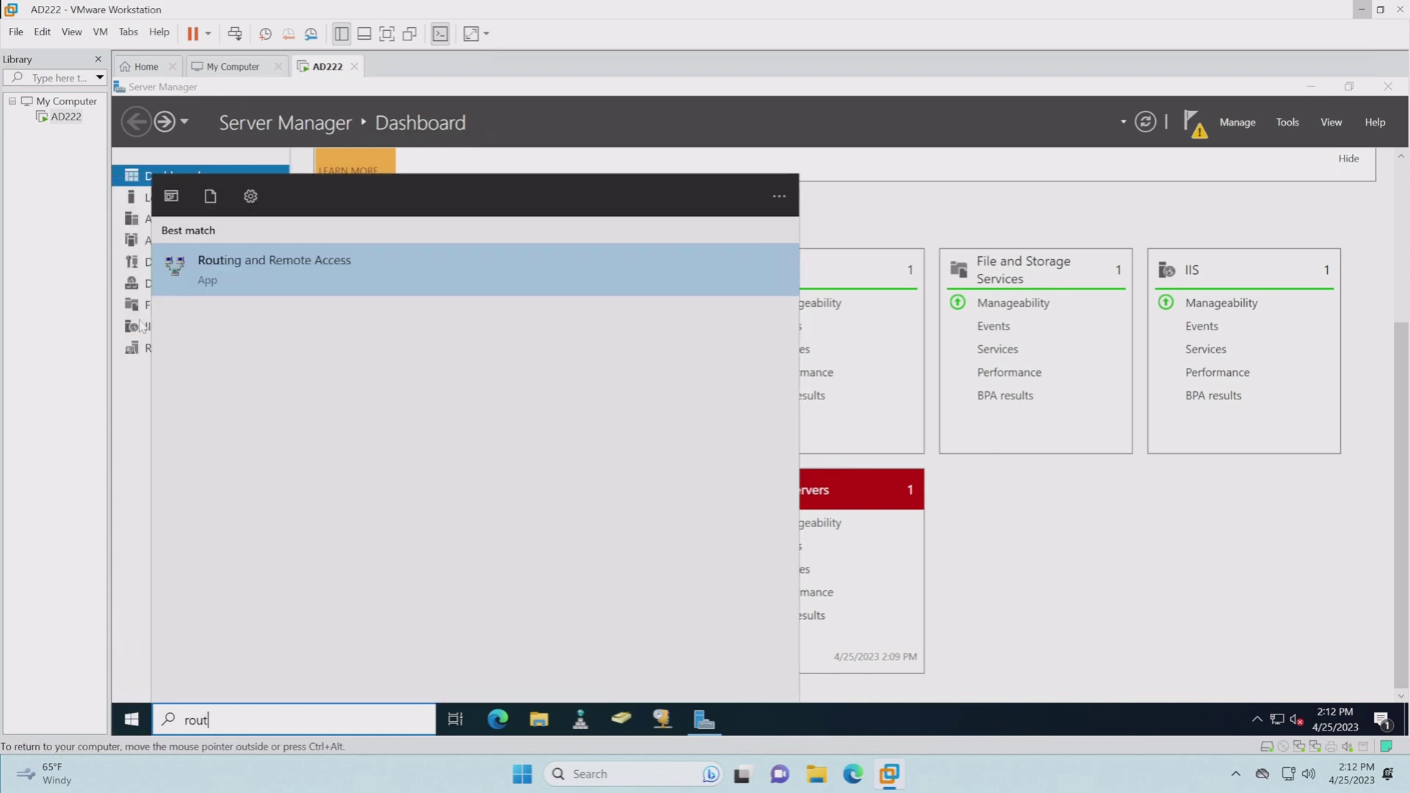
{"action": "left_click", "coordinate": [247, 280]}
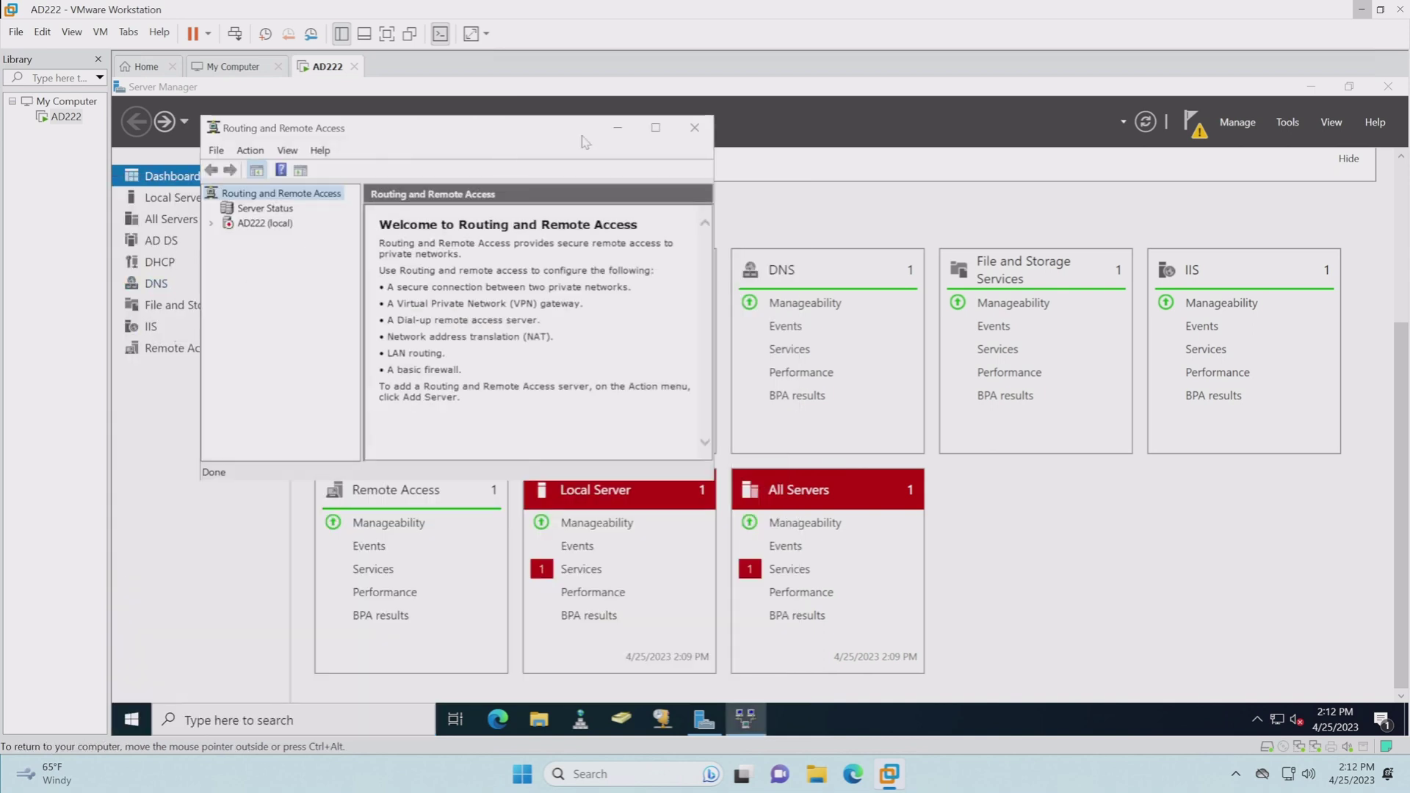
{"action": "left_click", "coordinate": [657, 129]}
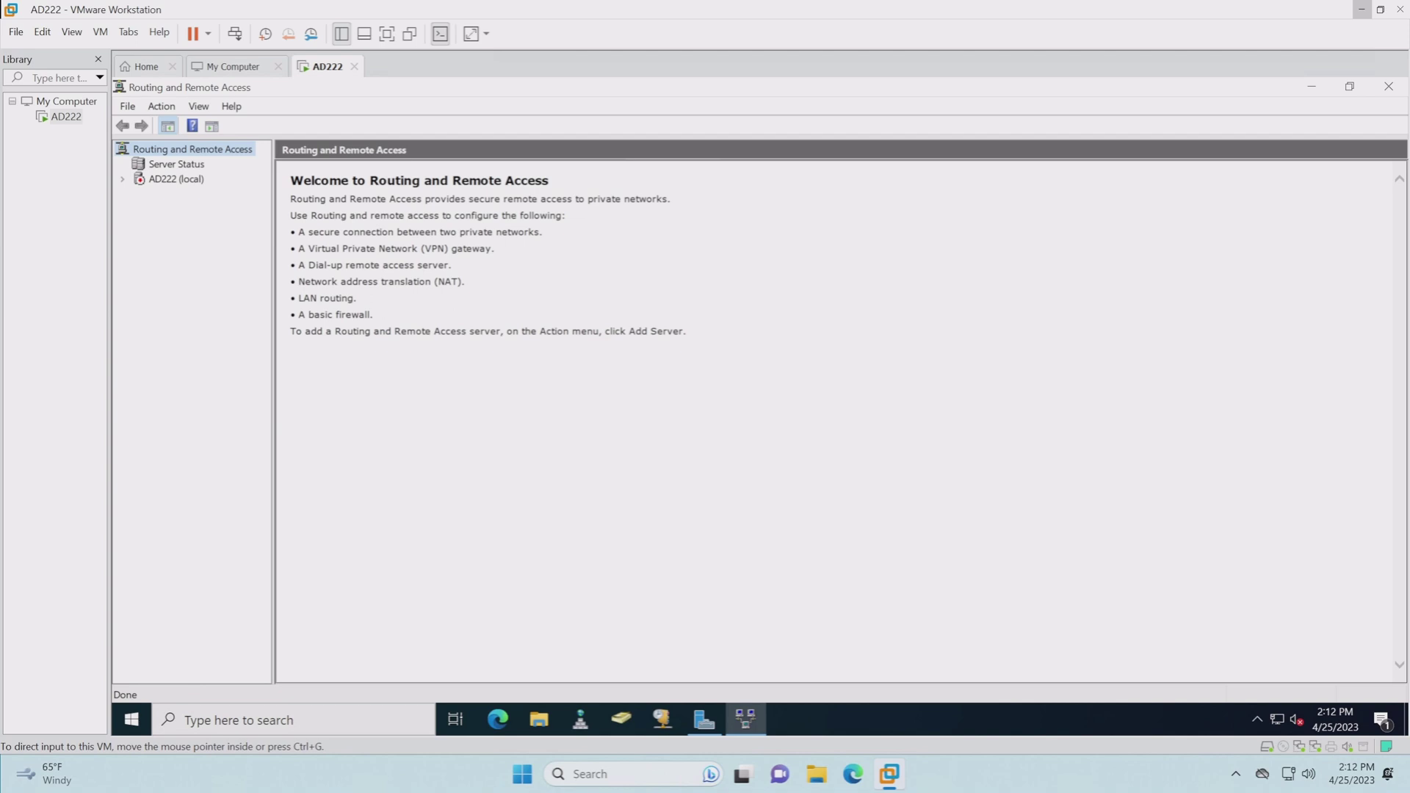
Configure and enable Routing and Remote Access on AD222 with network address translation, using 172.16.80.222 as the public internet interface.
{"action": "left_click", "coordinate": [176, 178]}
{"action": "right_click", "coordinate": [173, 185]}
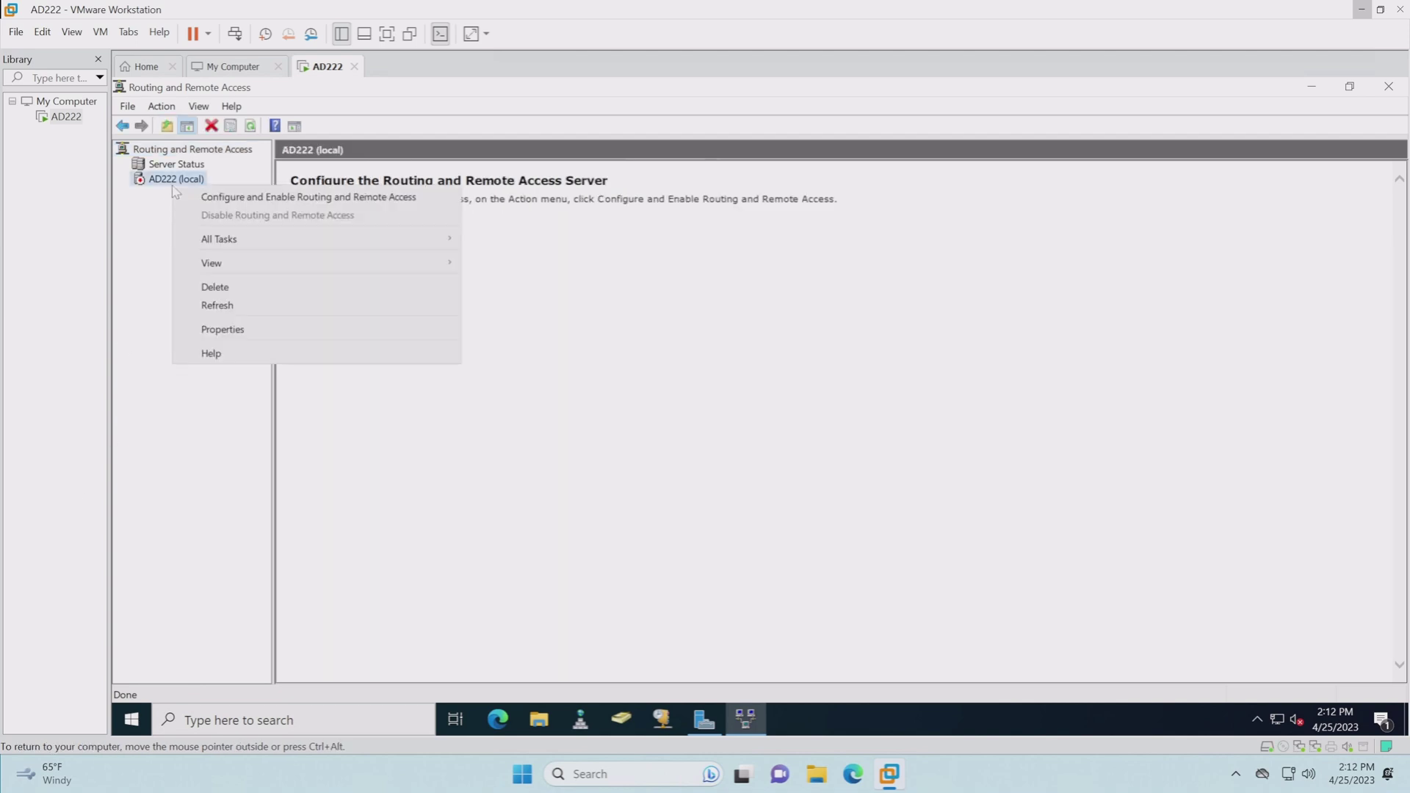
{"action": "left_click", "coordinate": [213, 197]}
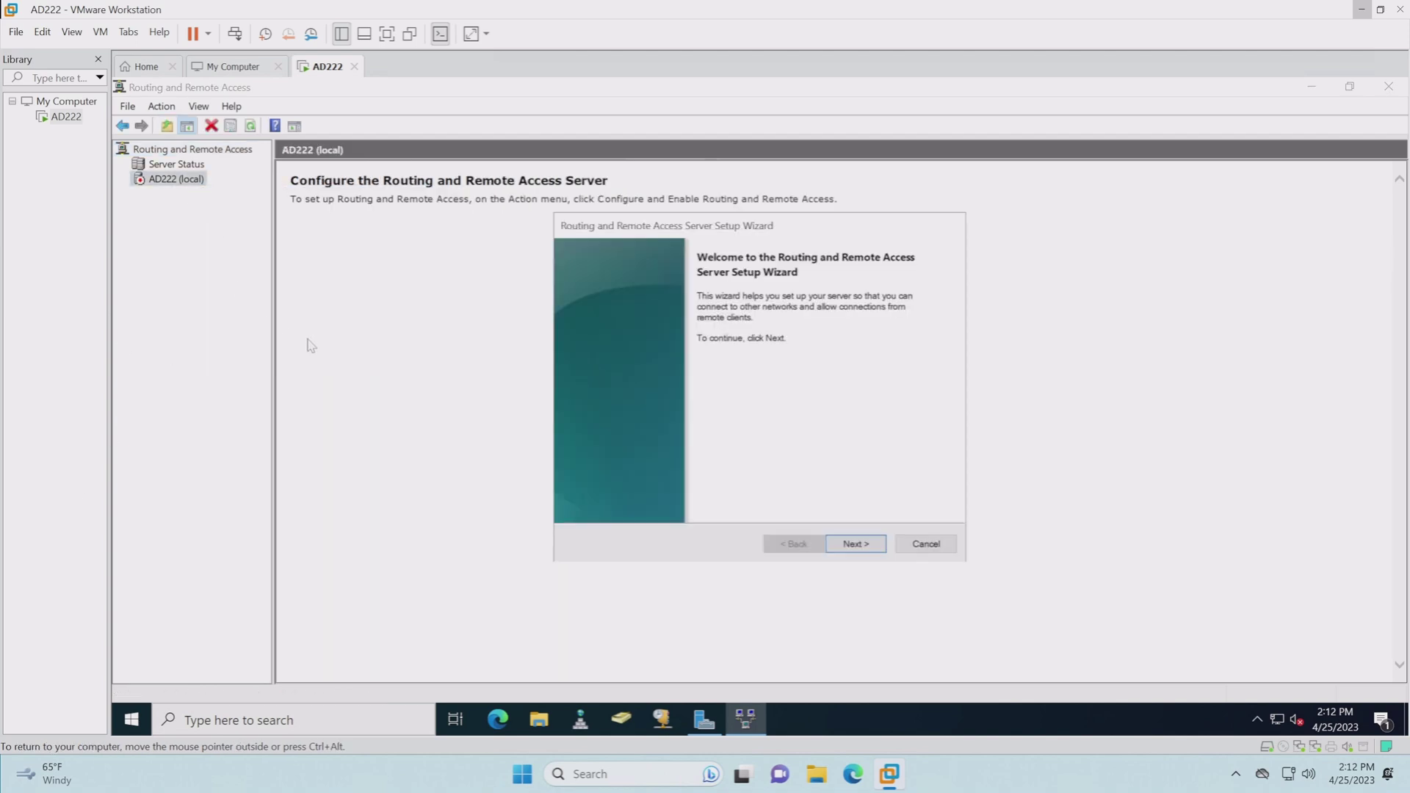
{"action": "left_click", "coordinate": [856, 544]}
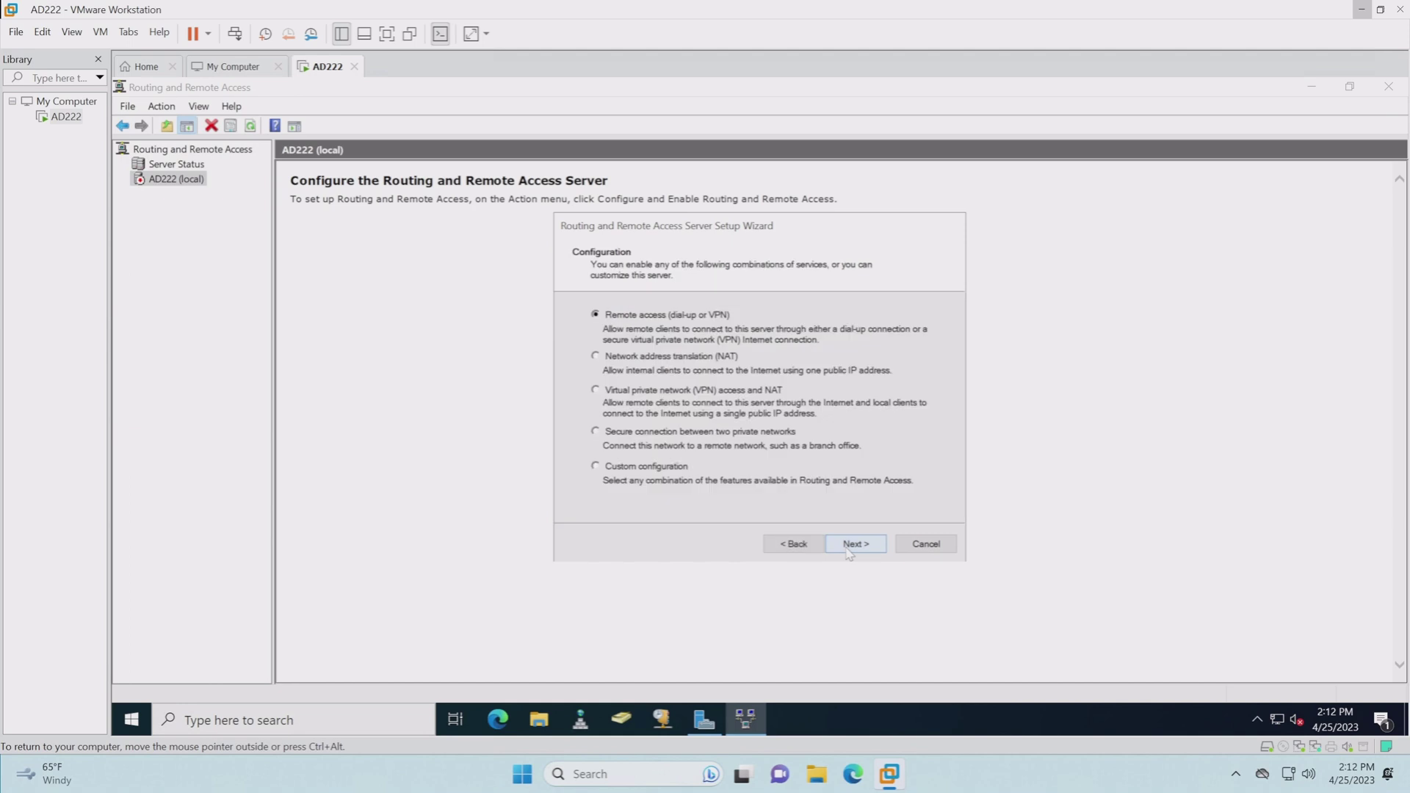
{"action": "left_click", "coordinate": [623, 359]}
{"action": "left_click", "coordinate": [867, 547]}
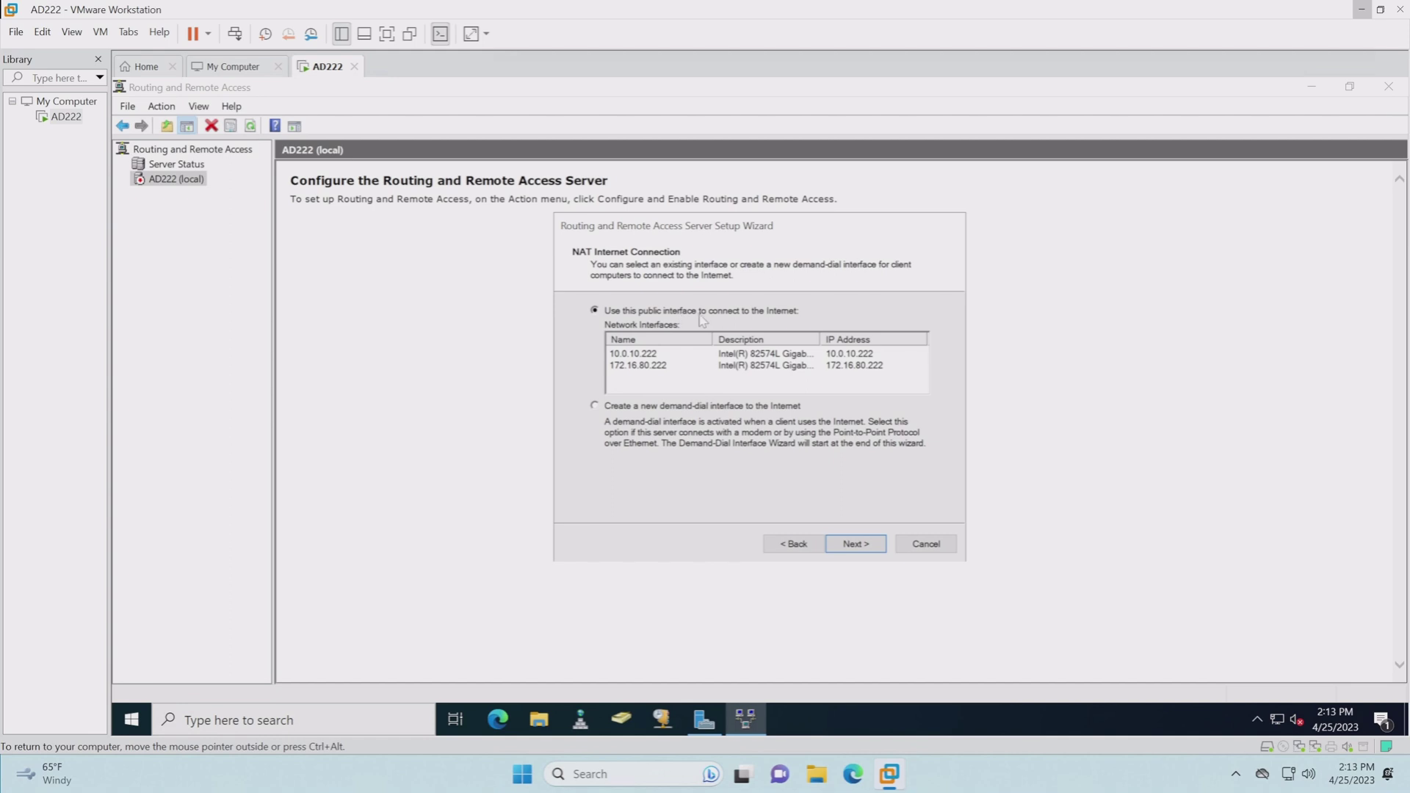
{"action": "left_click", "coordinate": [621, 367]}
{"action": "left_click", "coordinate": [857, 545]}
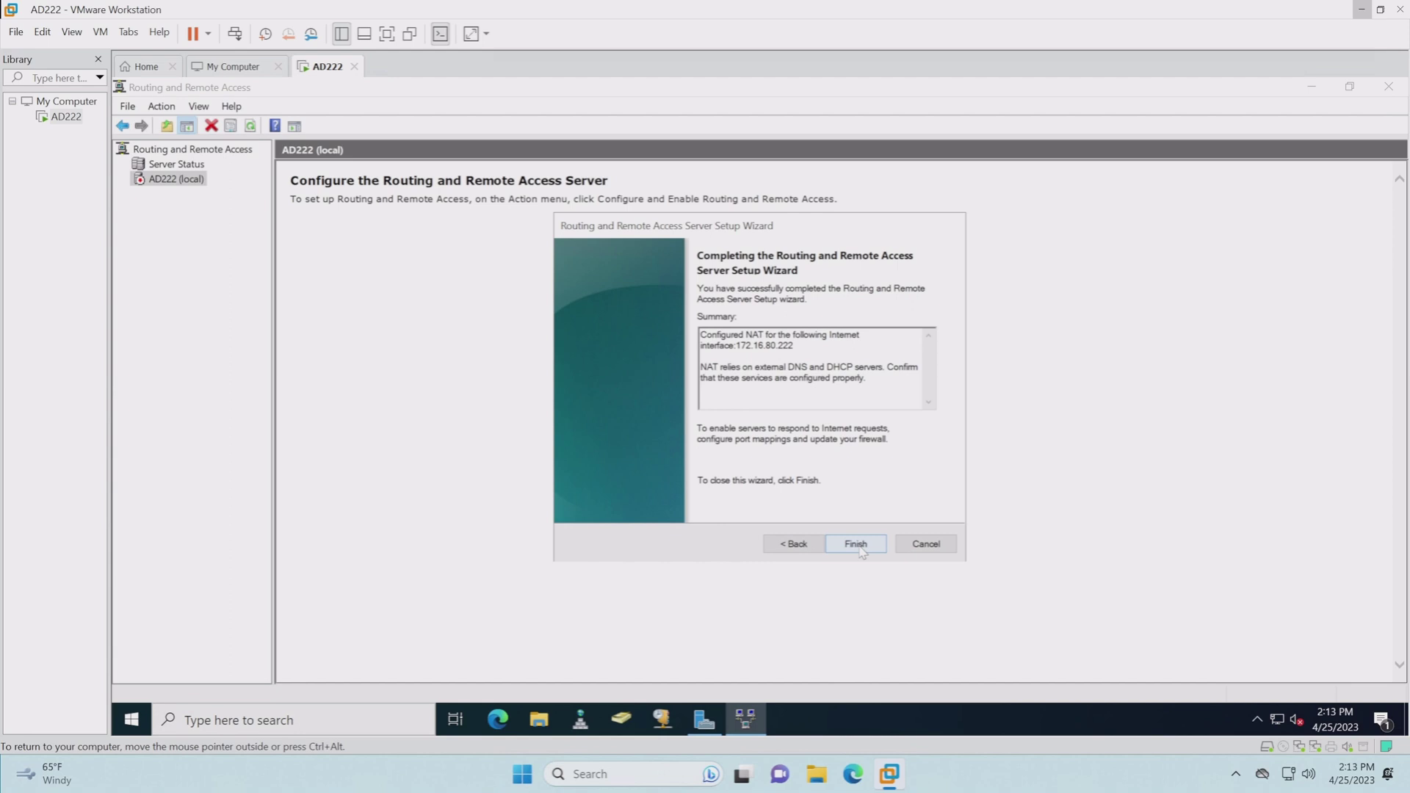
{"action": "left_click", "coordinate": [856, 544]}
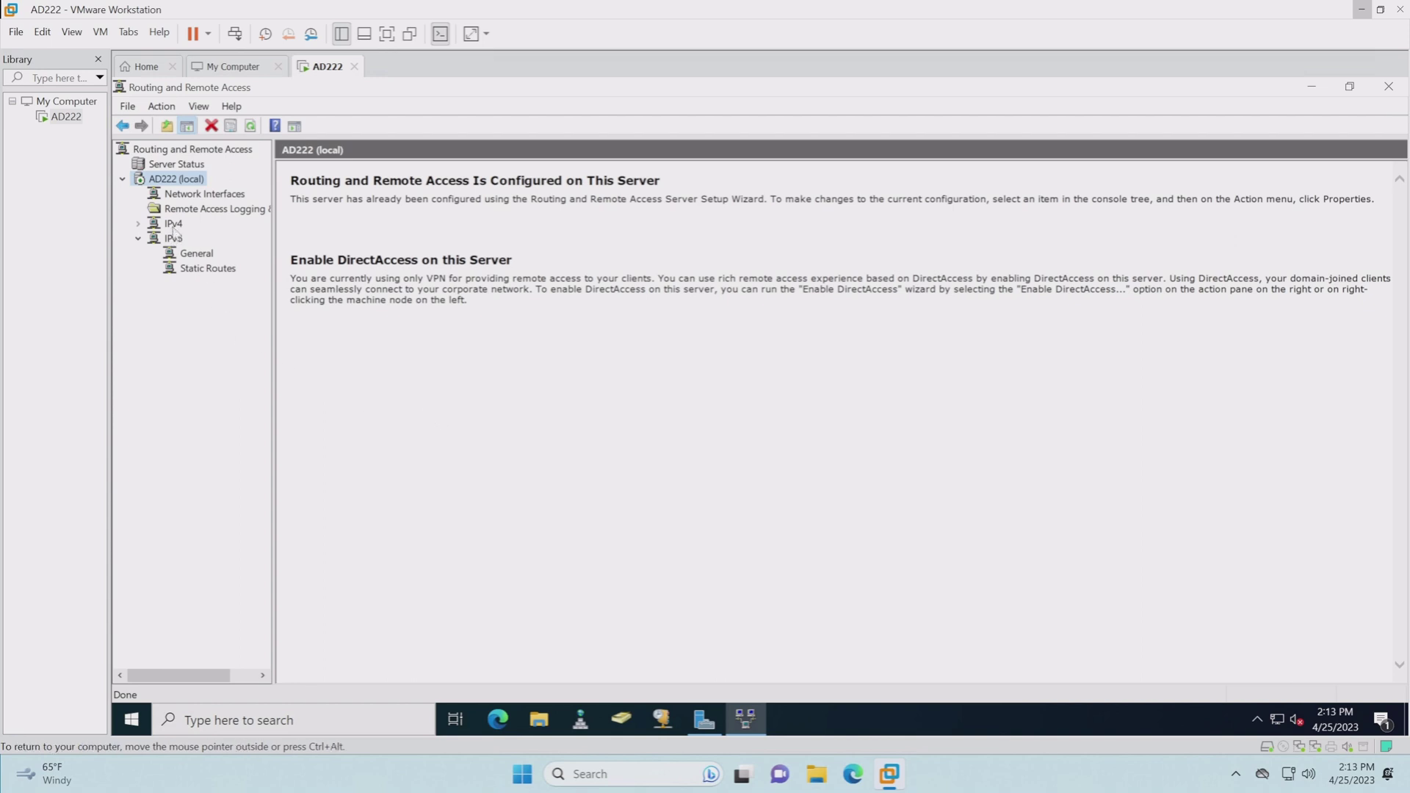
Expand the server's IPv4 node and review its static routes, NAT interfaces and general entries.
{"action": "left_click", "coordinate": [148, 226]}
{"action": "left_click", "coordinate": [139, 225]}
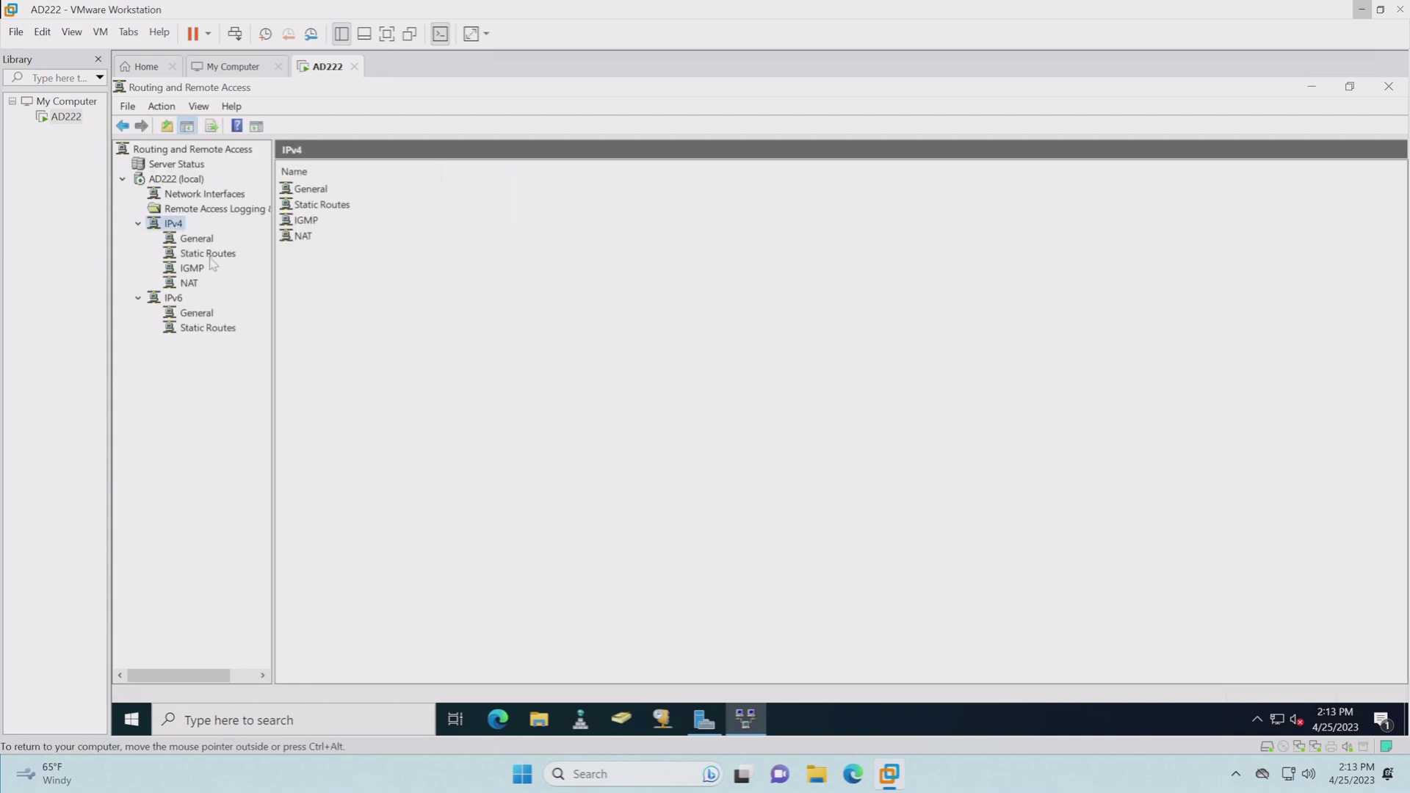
{"action": "left_click", "coordinate": [210, 256]}
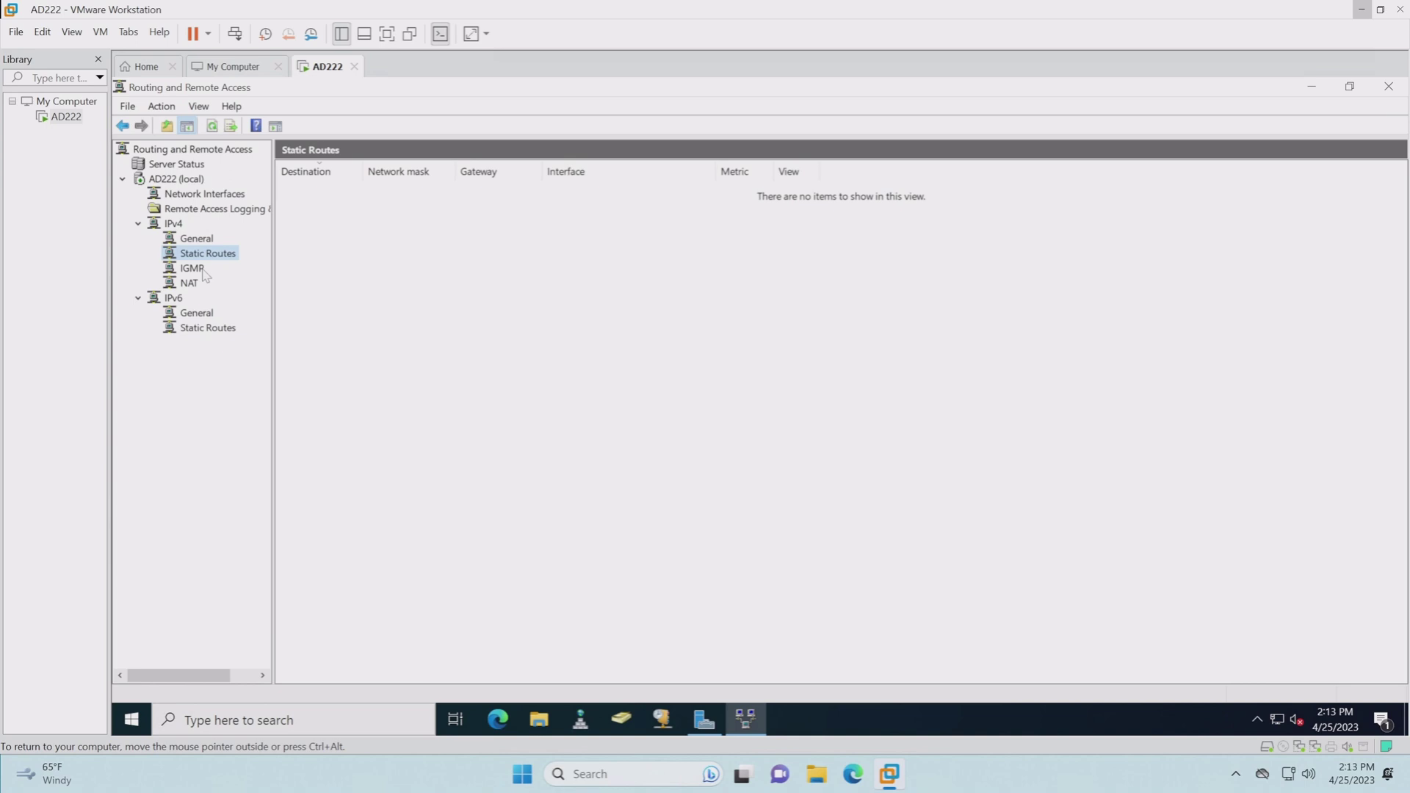
{"action": "left_click", "coordinate": [189, 285]}
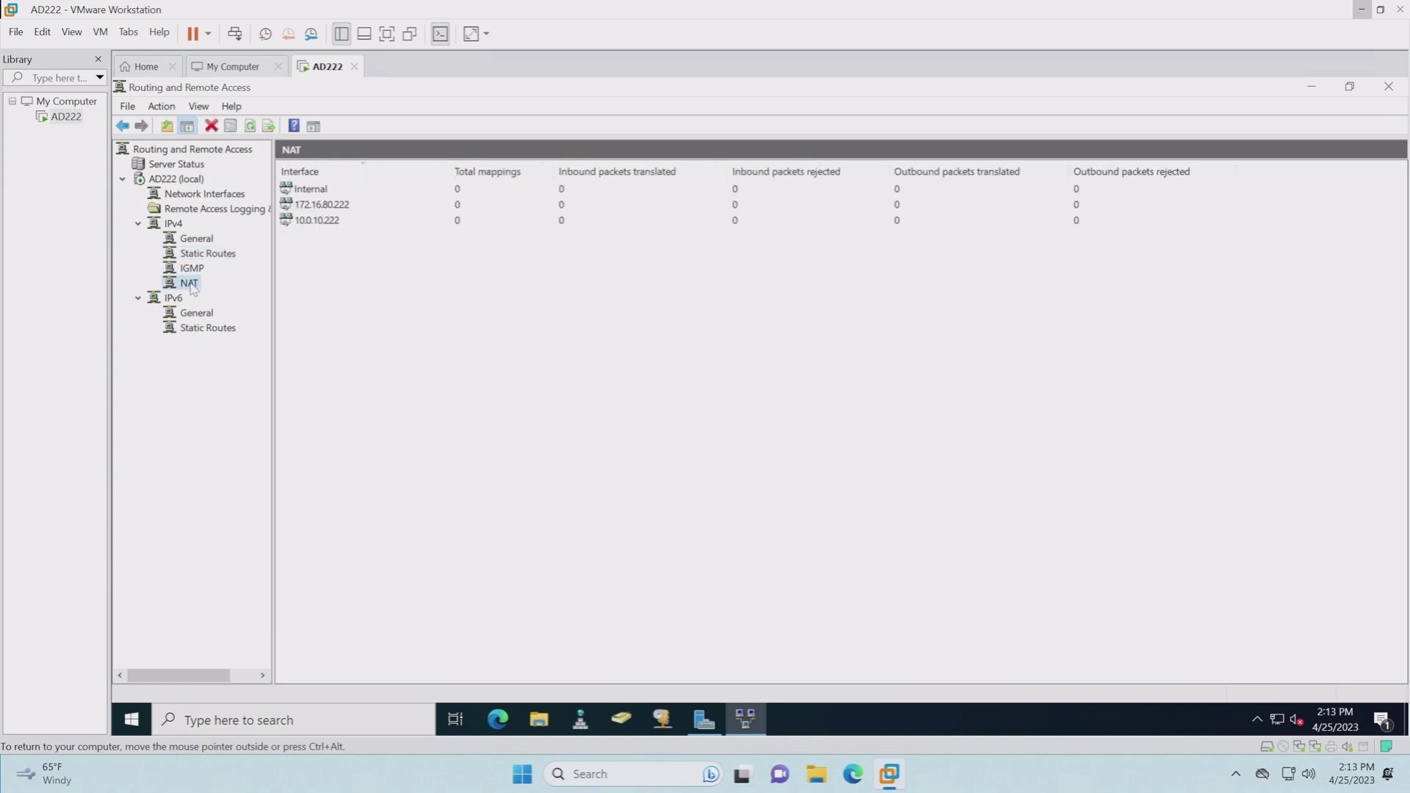
{"action": "left_click", "coordinate": [194, 239]}
Switch to the MCP-Restore virtual machine and examine the DHCP-assigned IP configuration in its Command Prompt.
{"action": "key", "text": "ctrl+alt"}
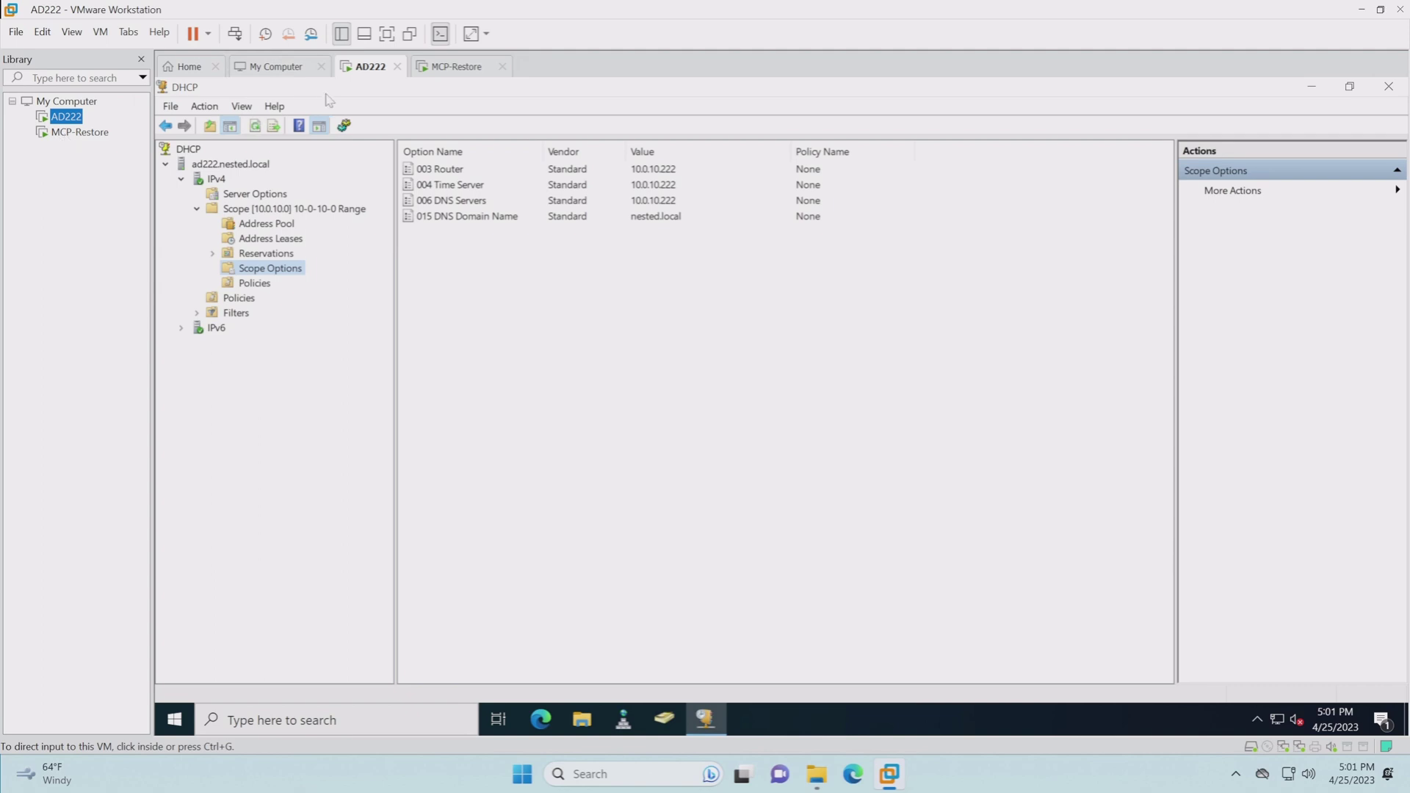
{"action": "left_click", "coordinate": [461, 69]}
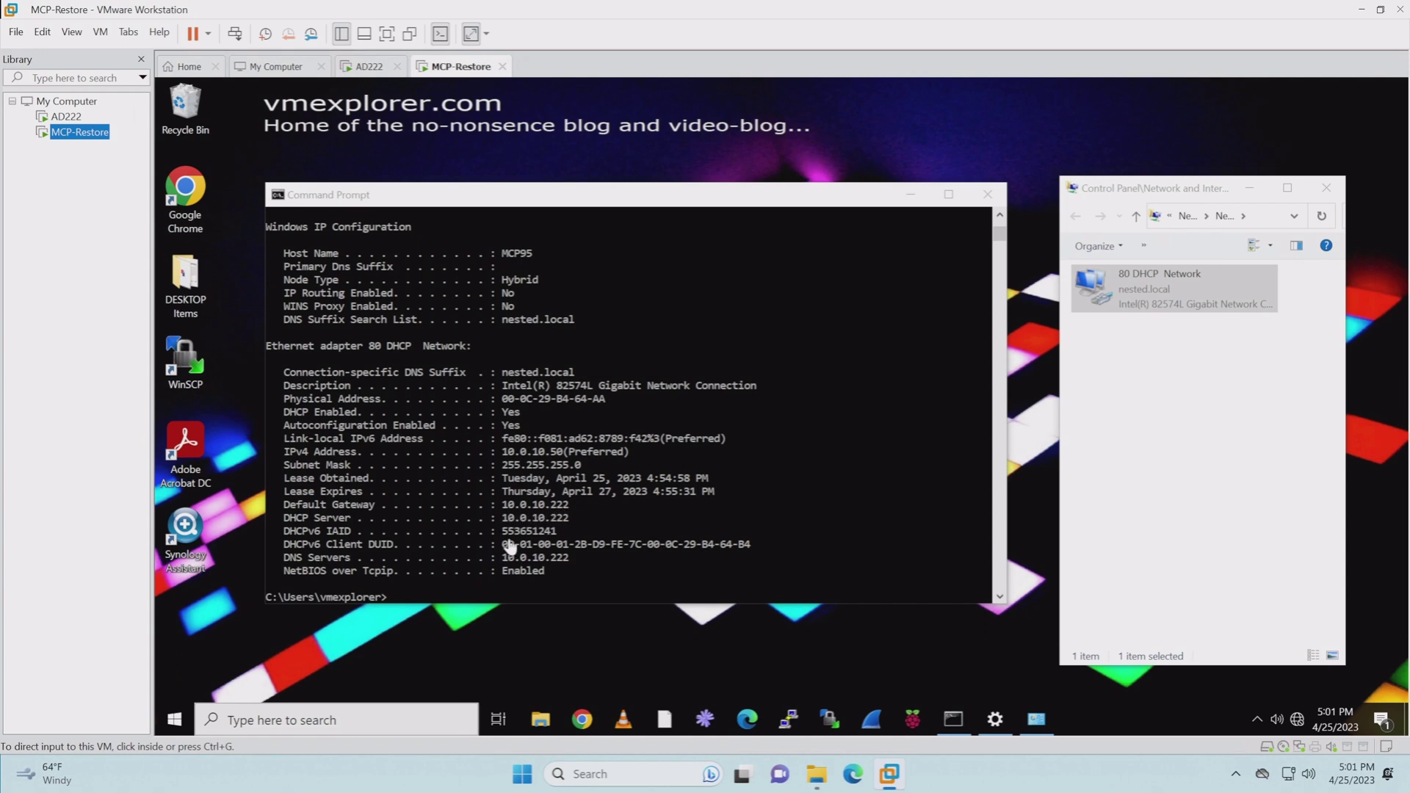
{"action": "left_click", "coordinate": [395, 534]}
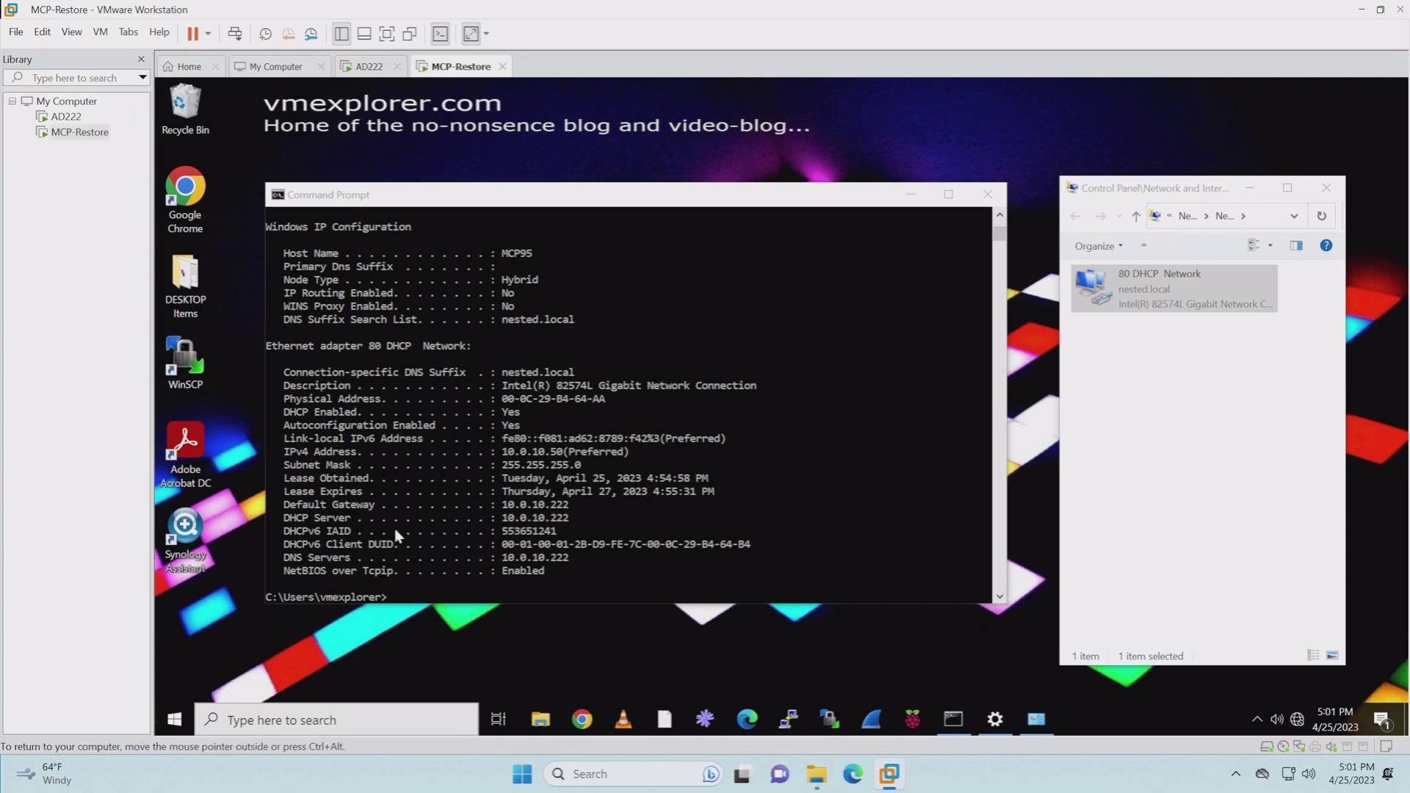
Run ipconfig in the MCP-Restore Command Prompt and ping the external gateway 172.16.80.1.
{"action": "left_click", "coordinate": [414, 595]}
{"action": "key", "text": "Up"}
{"action": "key", "text": "Return"}
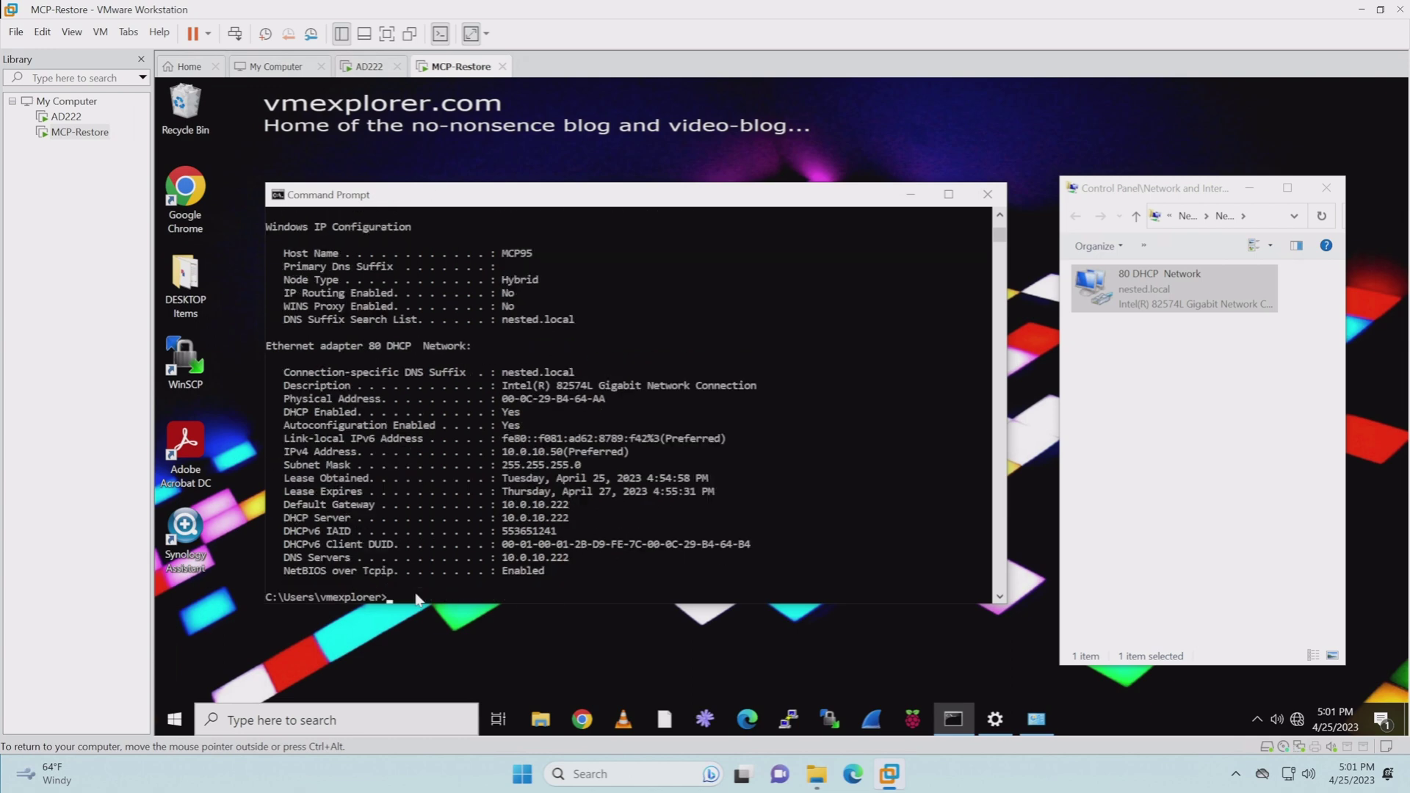
{"action": "type", "text": "ipconfig"}
{"action": "key", "text": "Return"}
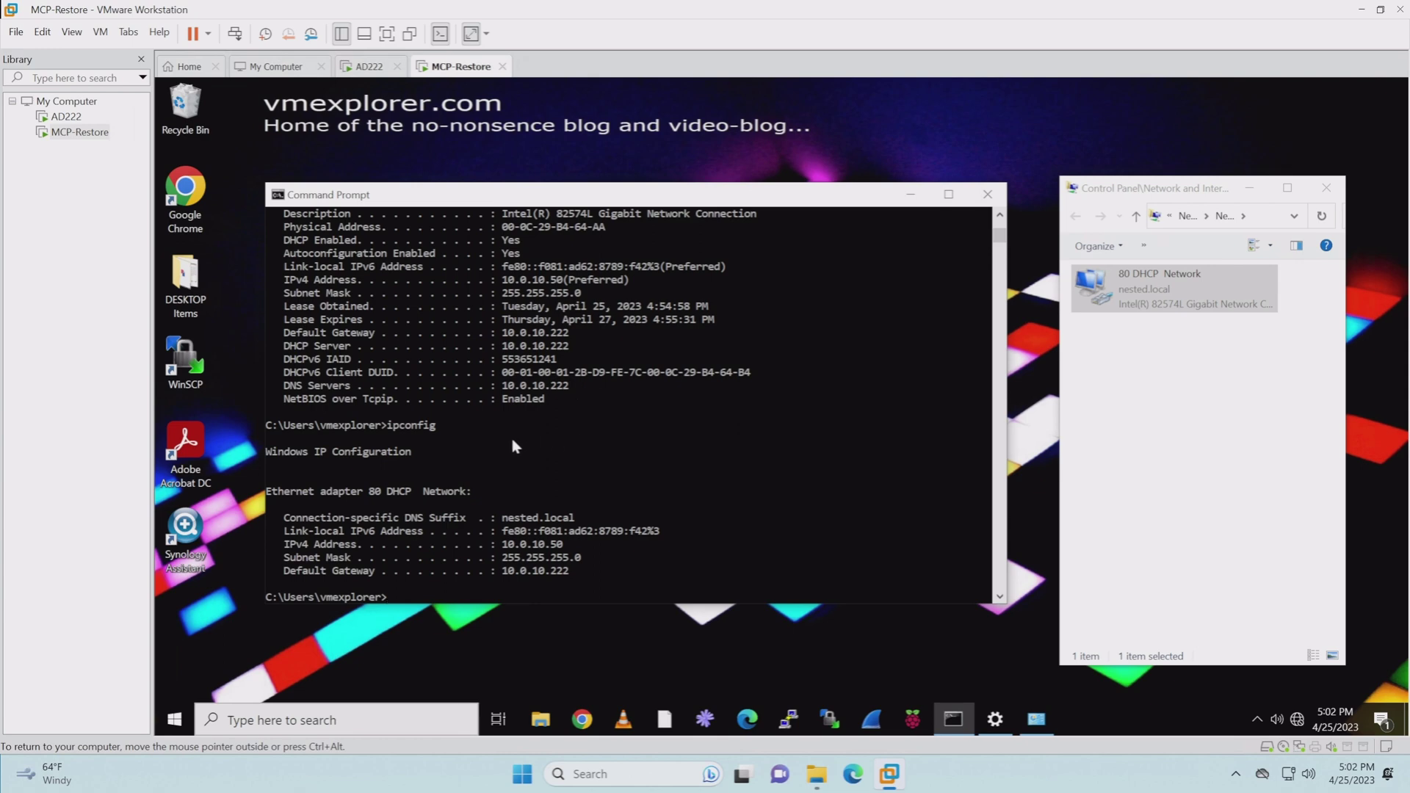
{"action": "type", "text": "ping 172.16.80.1"}
{"action": "key", "text": "Return"}
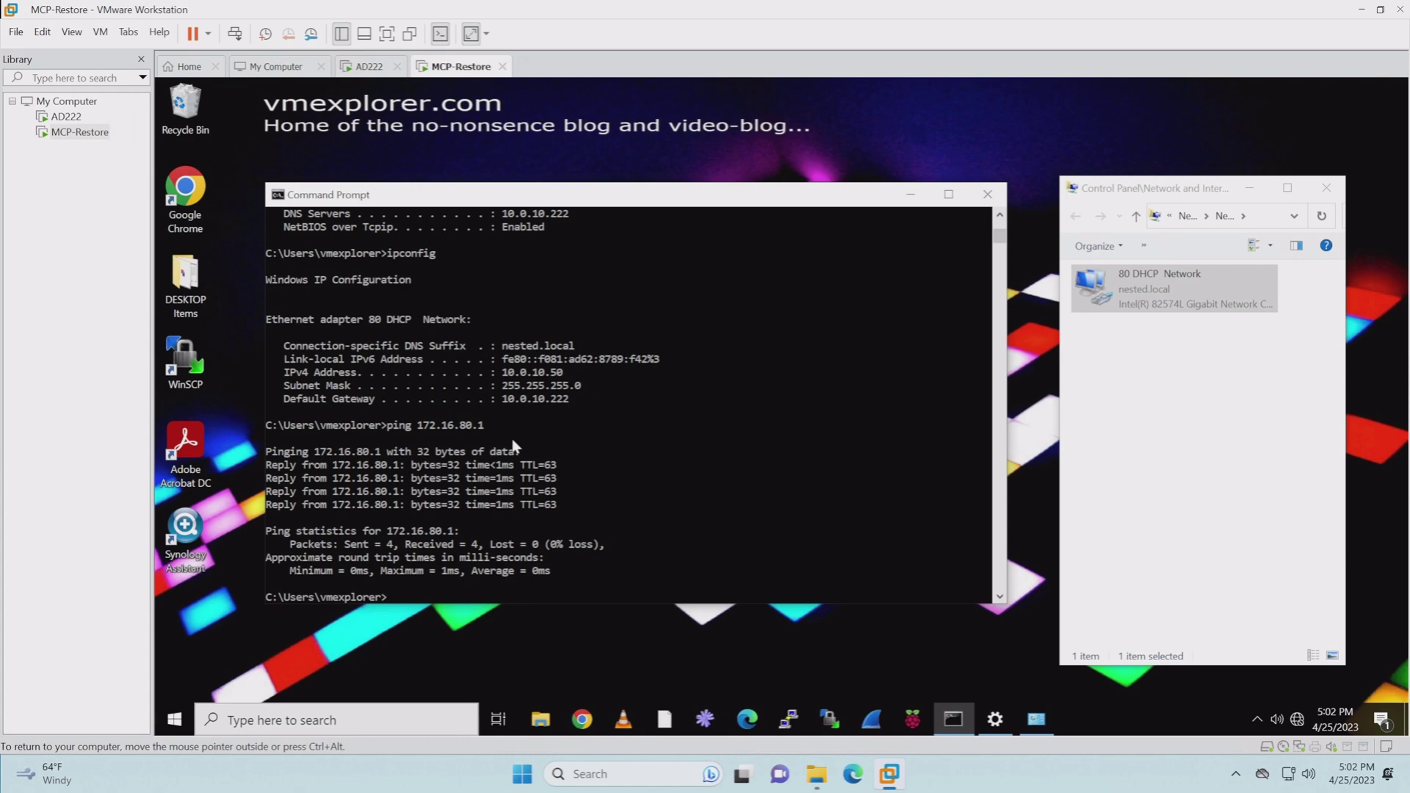
Ping 8.8.8.8 from the client's Command Prompt to test internet connectivity.
{"action": "key", "text": "Up"}
{"action": "key", "text": "BackSpace"}
{"action": "key", "text": "BackSpace"}
{"action": "key", "text": "BackSpace"}
{"action": "key", "text": "BackSpace"}
{"action": "key", "text": "BackSpace"}
{"action": "key", "text": "BackSpace"}
{"action": "type", "text": "8.8.8.8"}
{"action": "key", "text": "Return"}
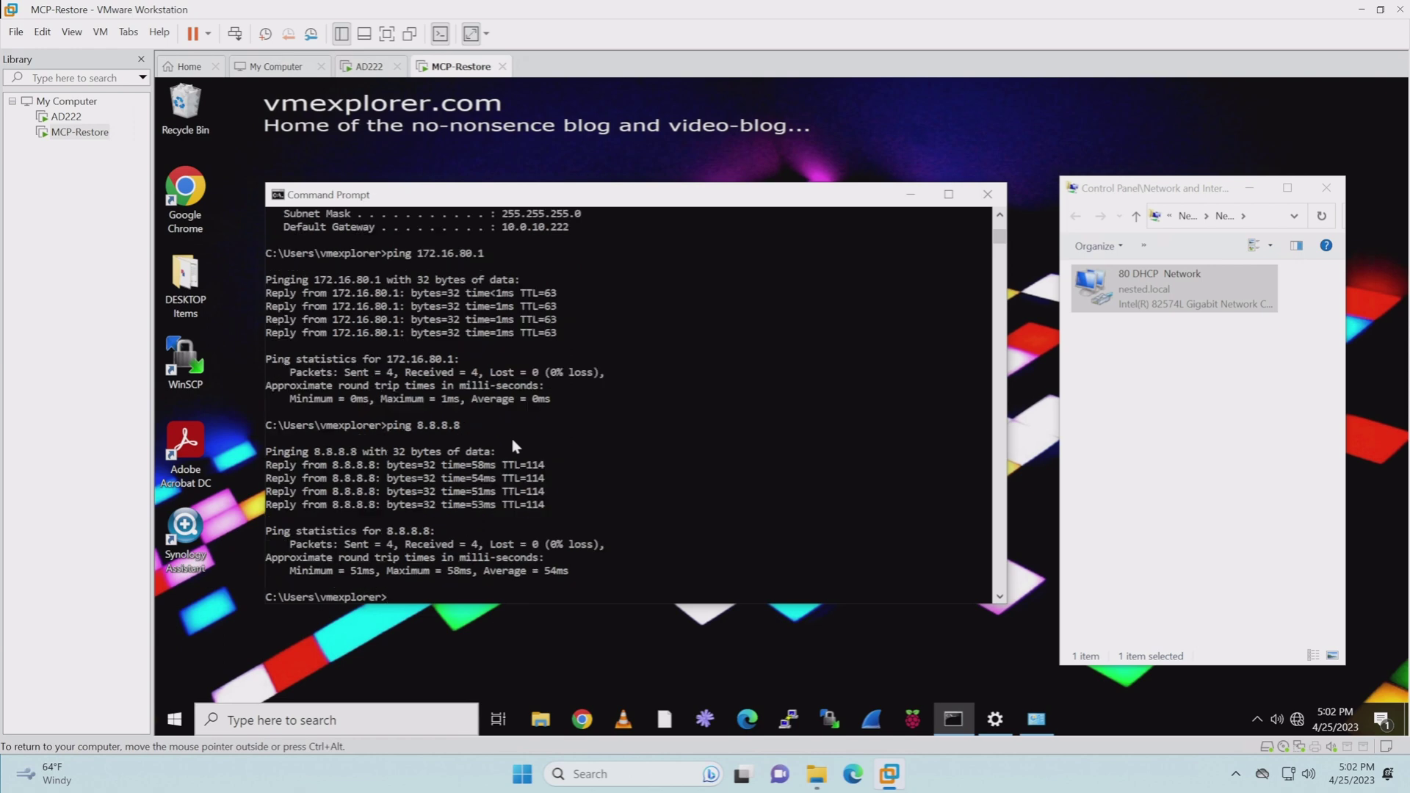
{"action": "type", "text": "ping www.yahoo.com"}
{"action": "key", "text": "Return"}
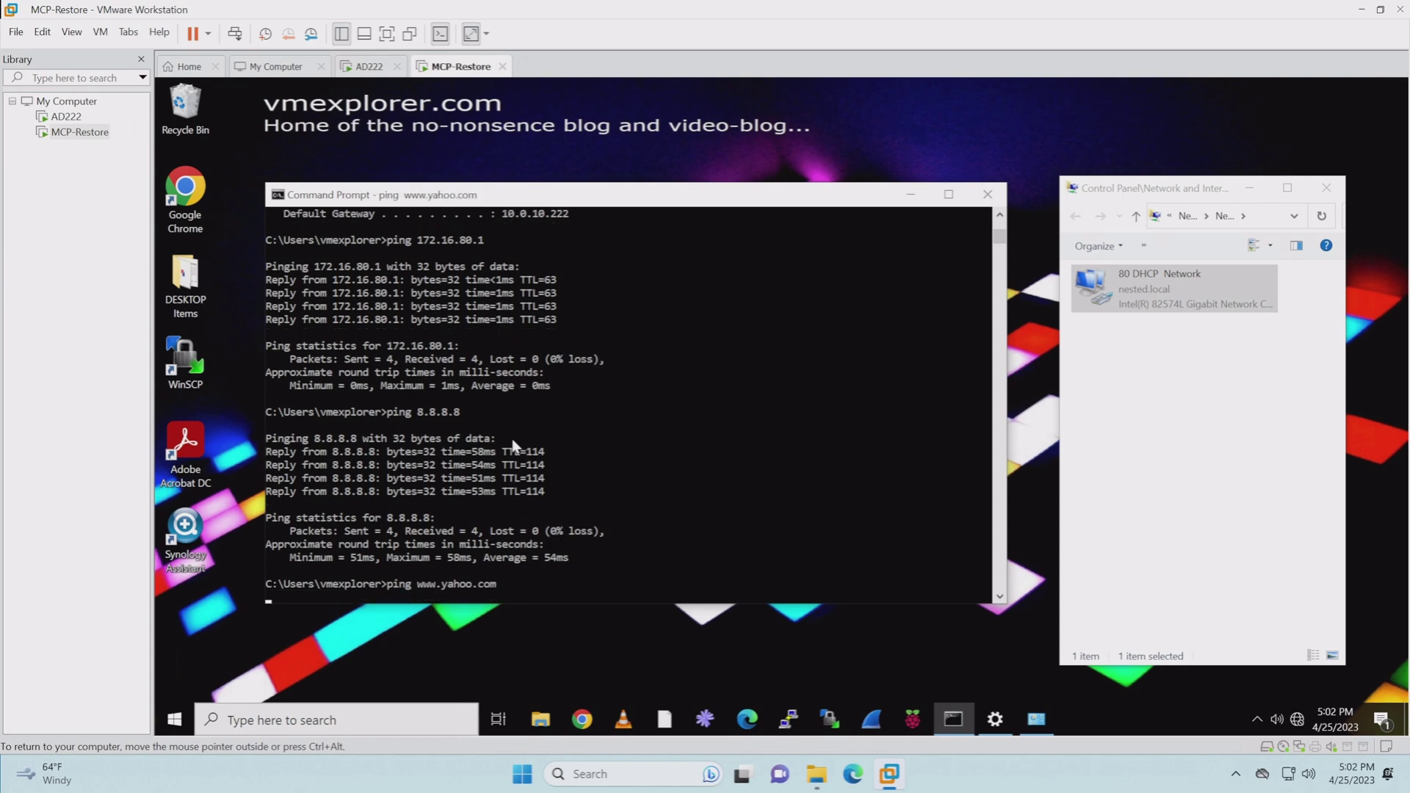
{"action": "key", "text": "ctrl+c"}
{"action": "type", "text": "nslookup www.yahoo.com"}
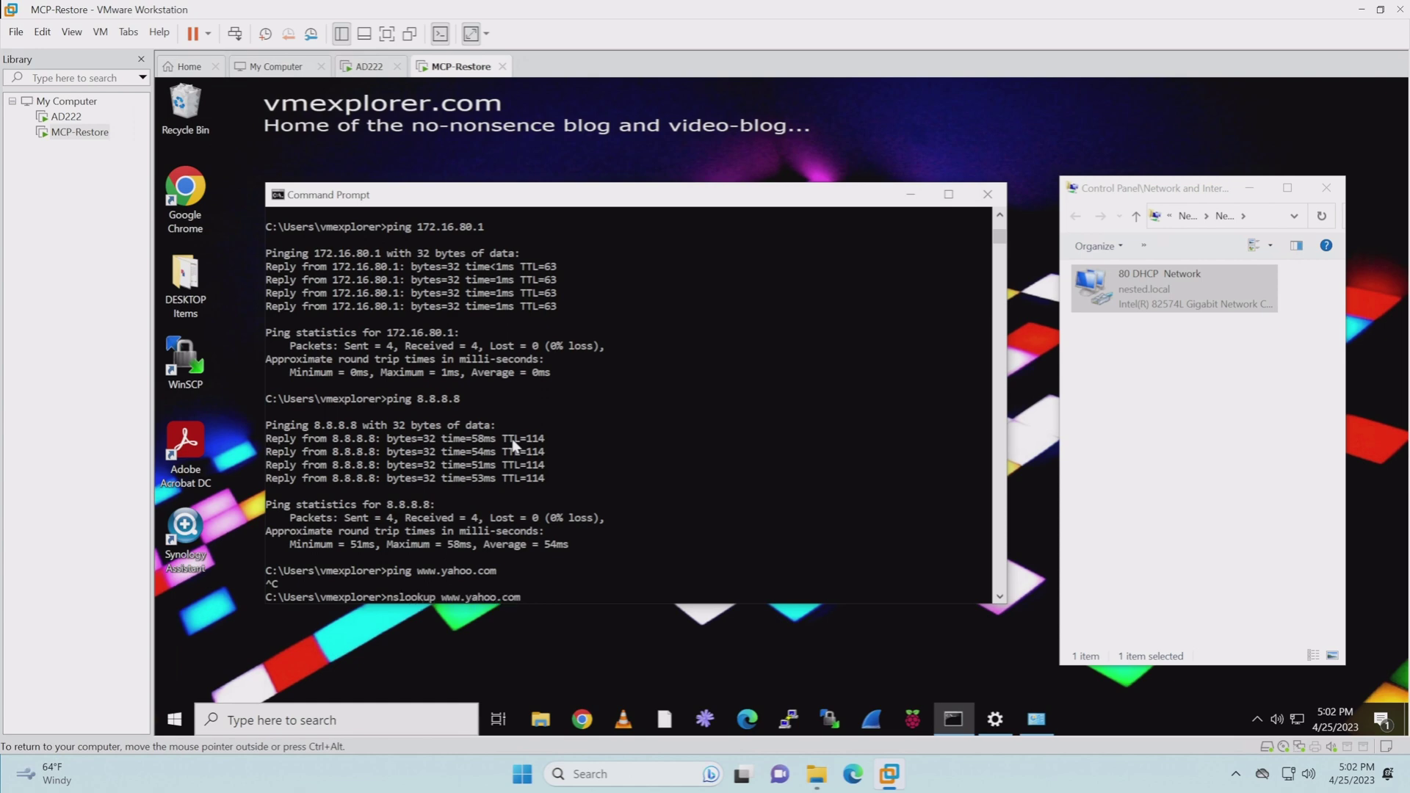
{"action": "key", "text": "Return"}
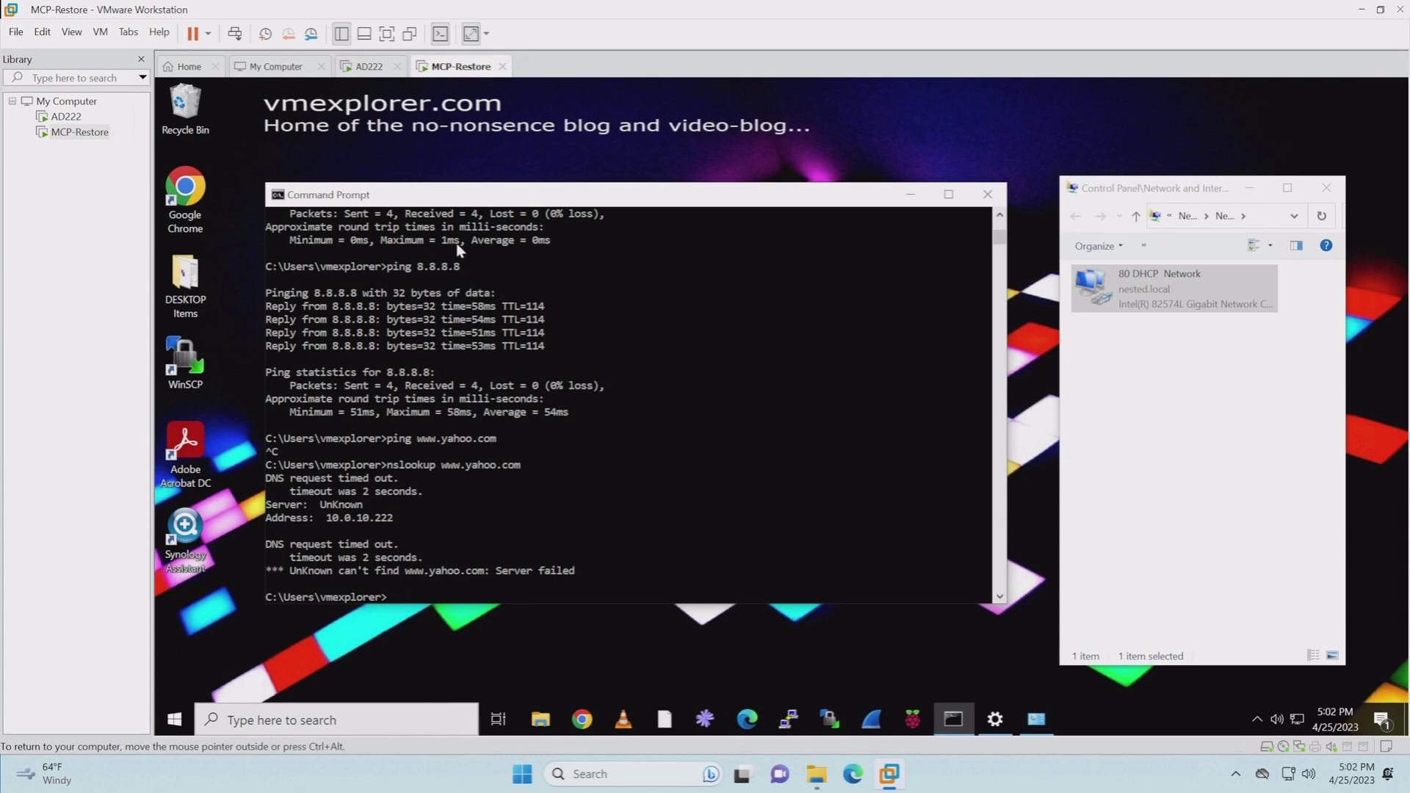
Switch to the AD222 virtual machine, close the DHCP console and open the DNS server's forwarder settings in DNS Manager.
{"action": "left_click", "coordinate": [370, 72]}
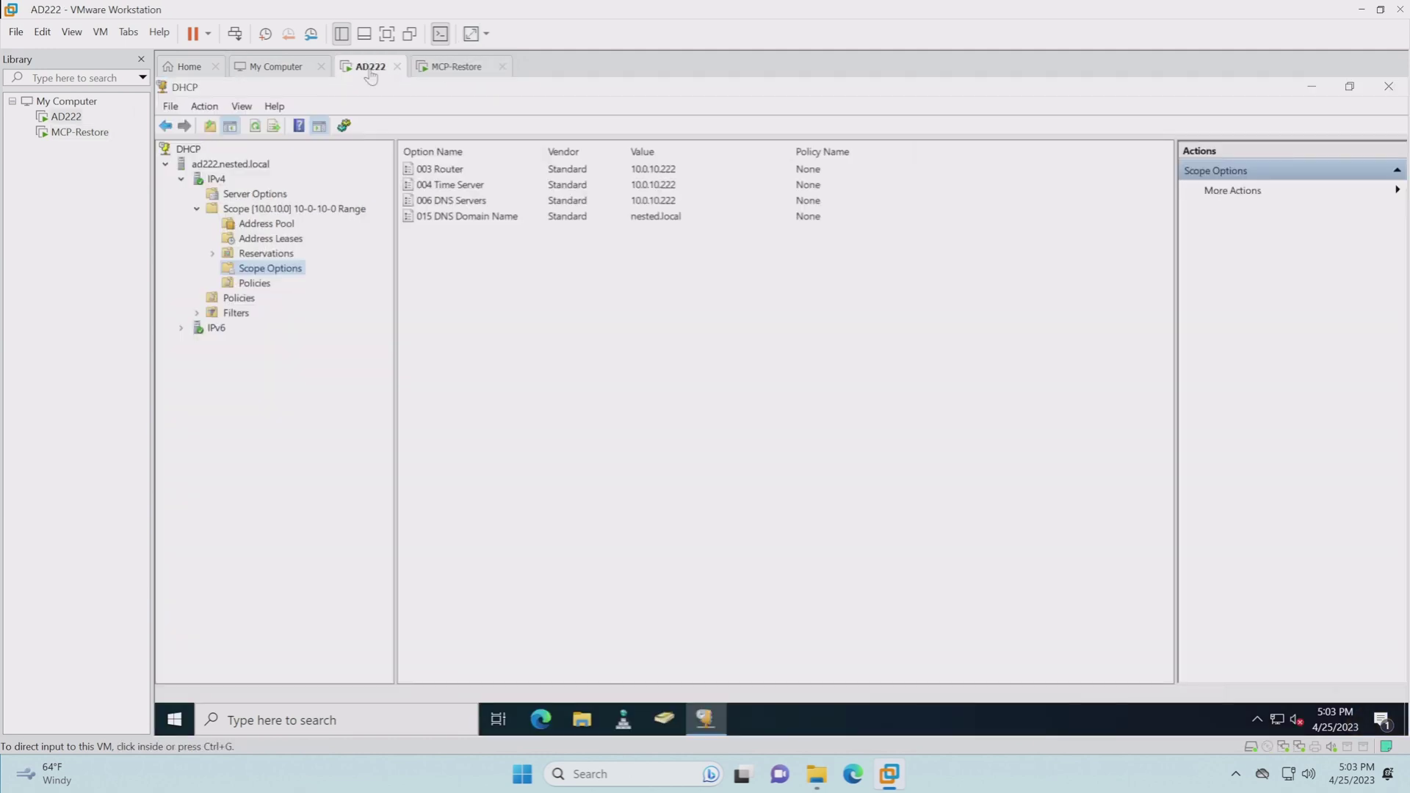
{"action": "left_click", "coordinate": [1388, 88]}
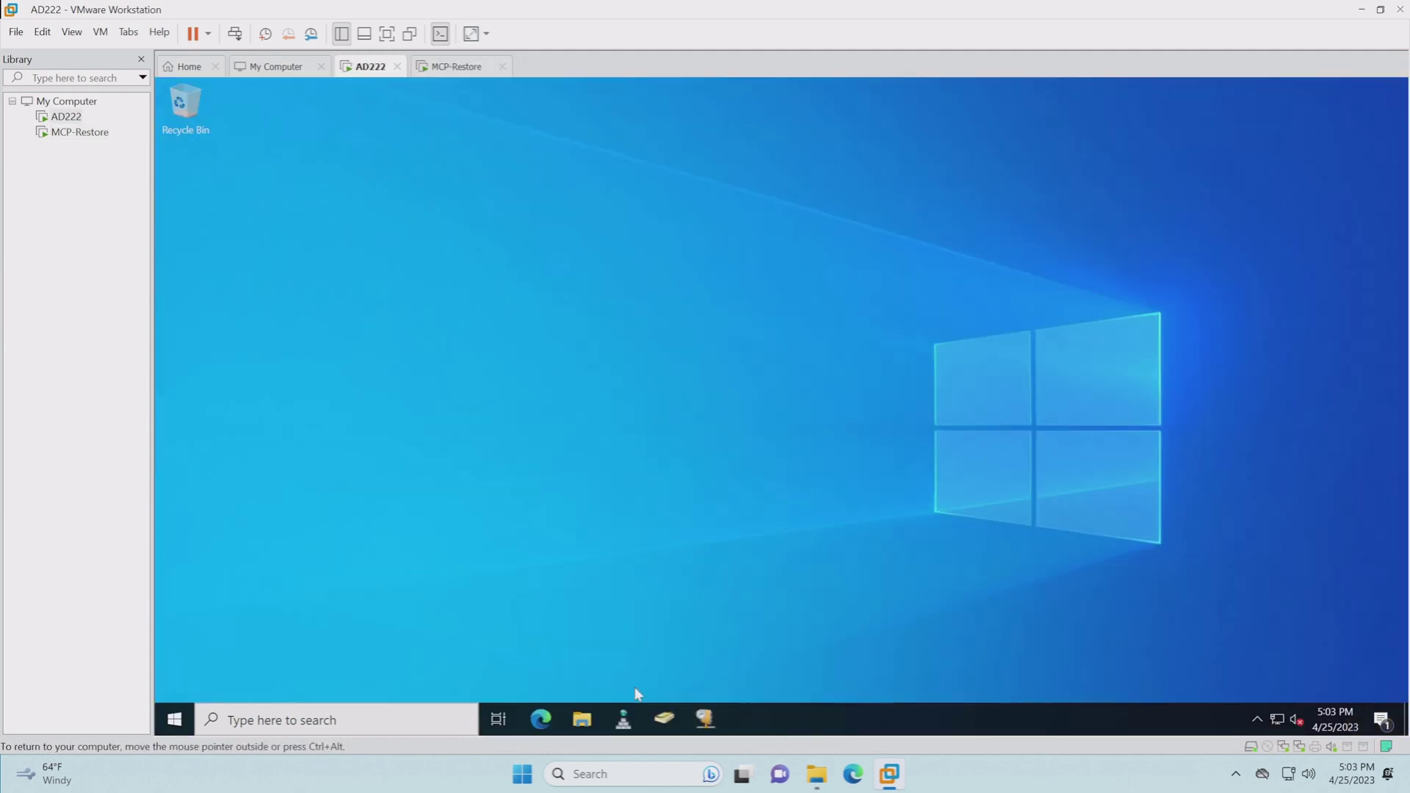
{"action": "left_click", "coordinate": [625, 720]}
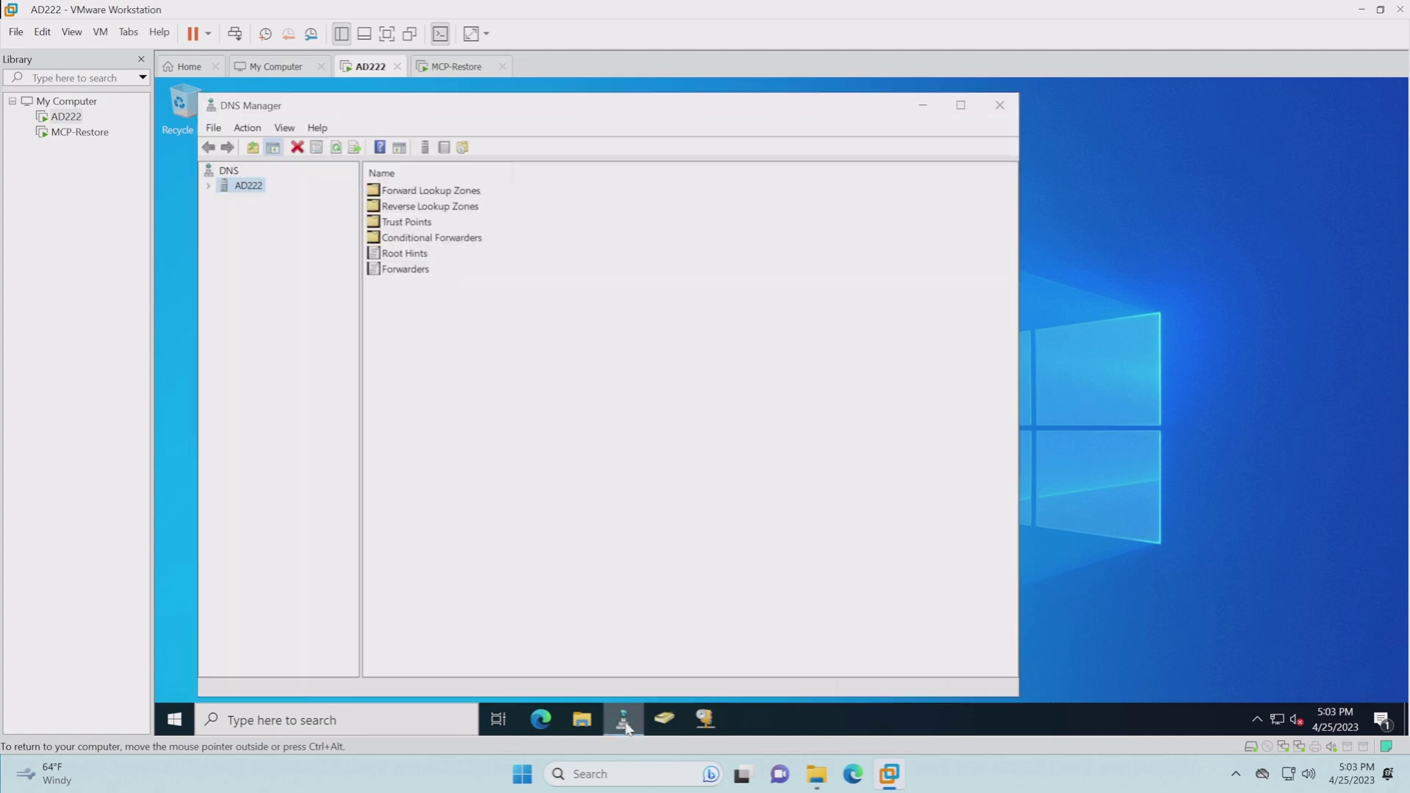
{"action": "right_click", "coordinate": [248, 188]}
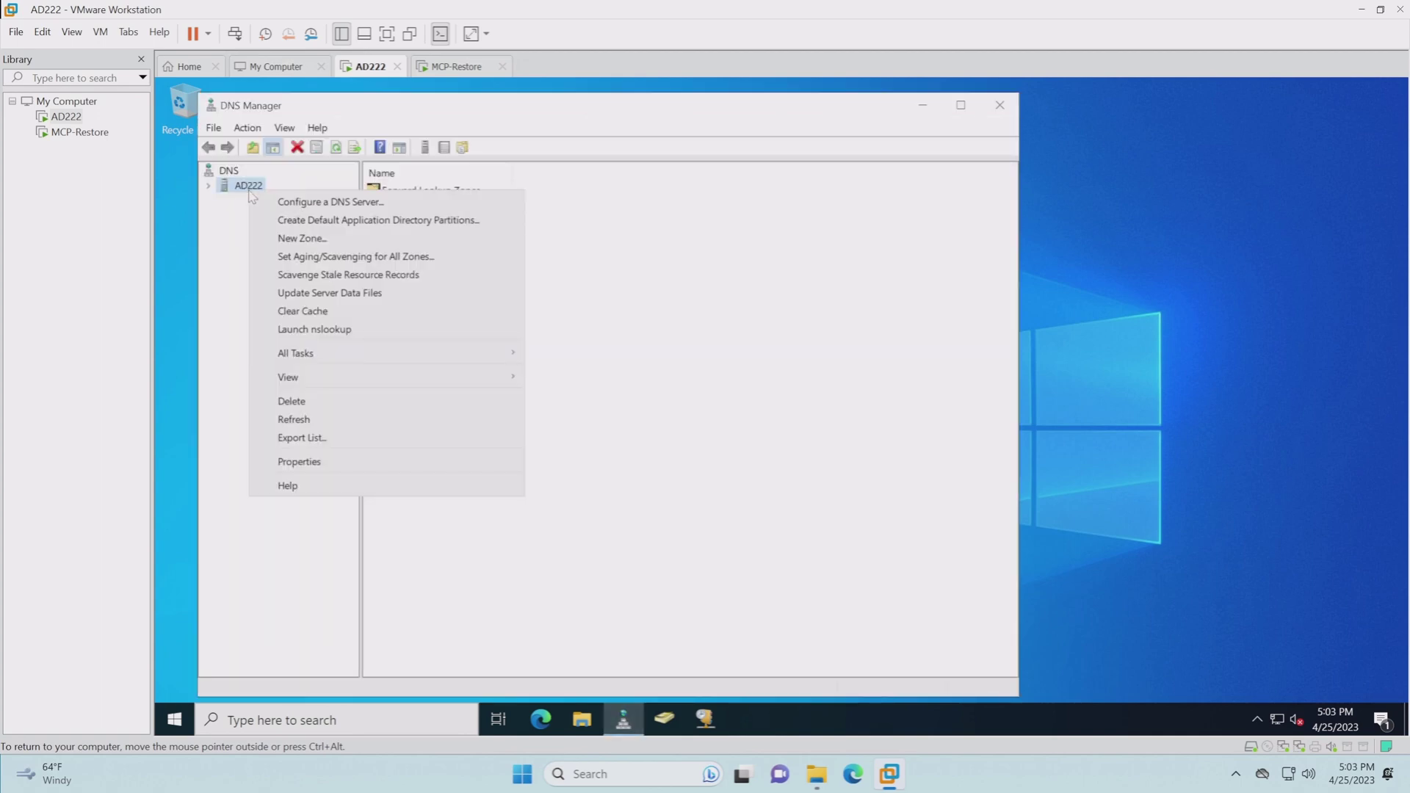
{"action": "left_click", "coordinate": [276, 463]}
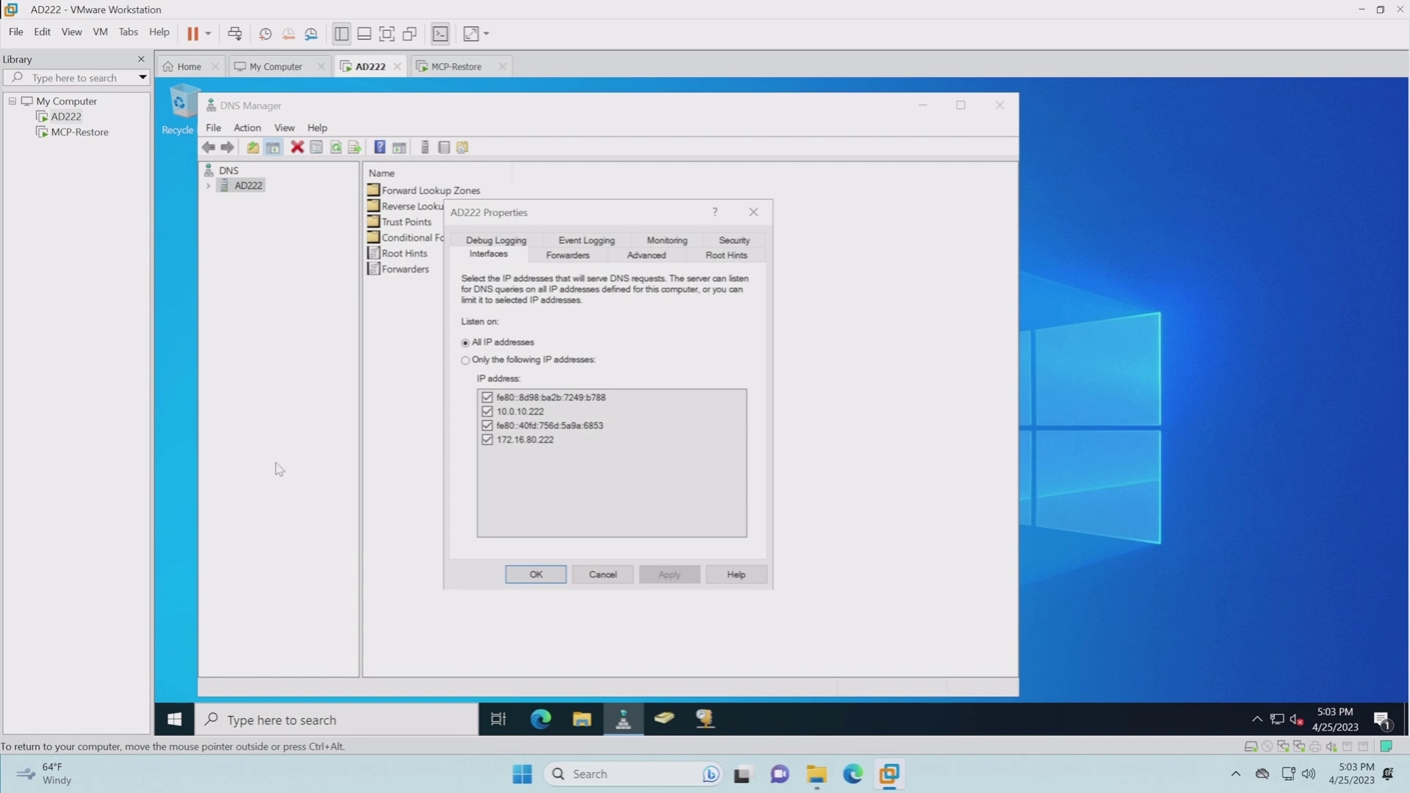
{"action": "left_click", "coordinate": [575, 259]}
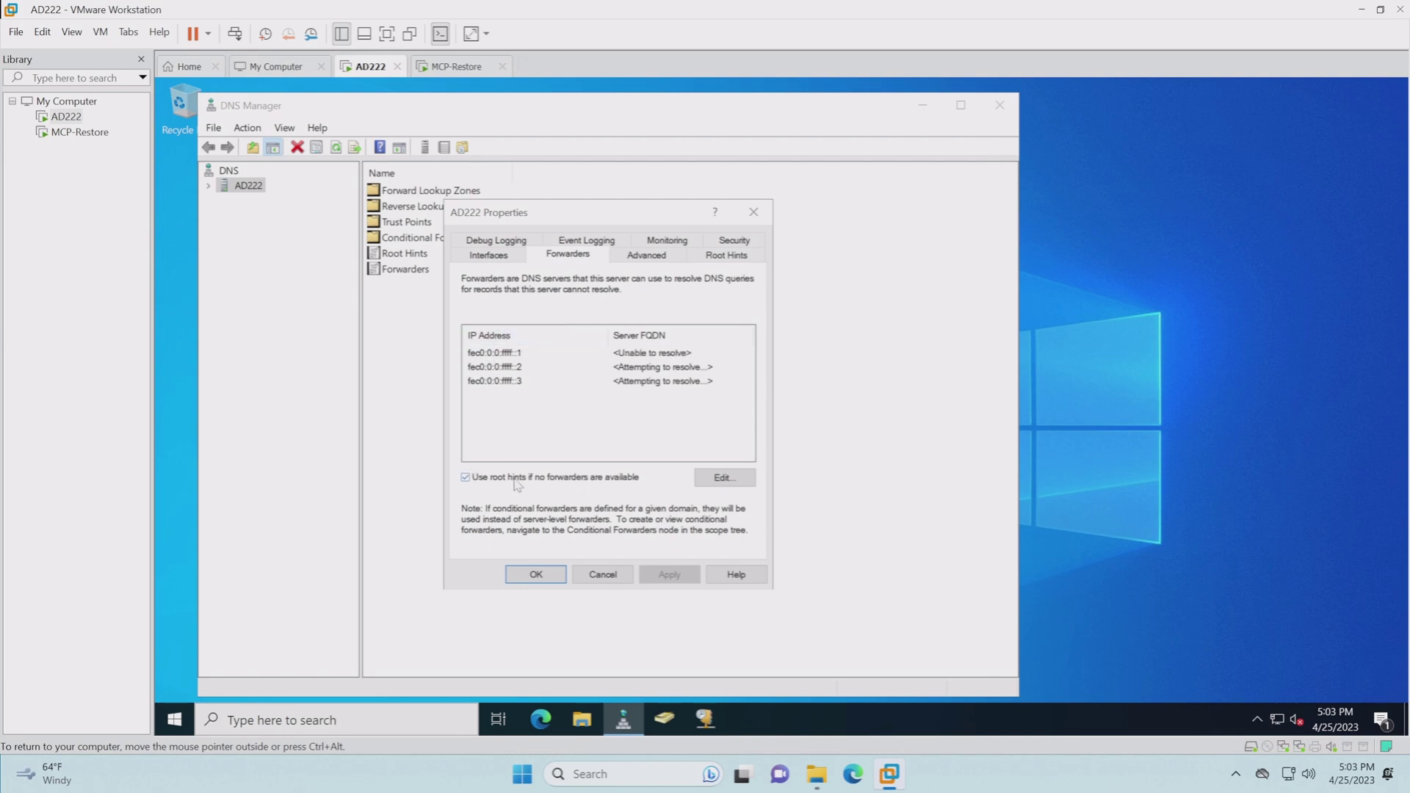
Delete all three fec0:0:0:ffff forwarders from AD222's DNS server properties and apply the change.
{"action": "left_click", "coordinate": [500, 355]}
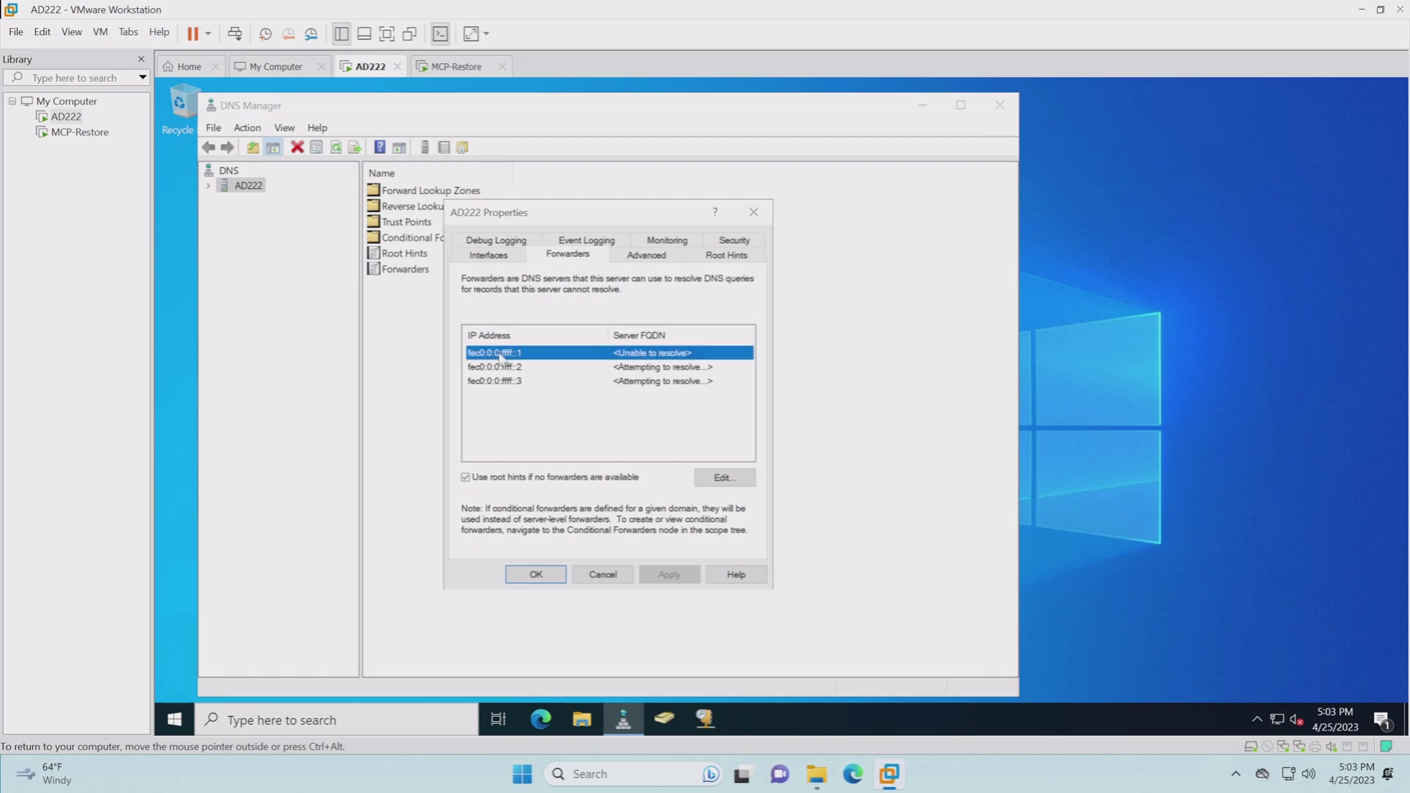
{"action": "left_click", "coordinate": [714, 478]}
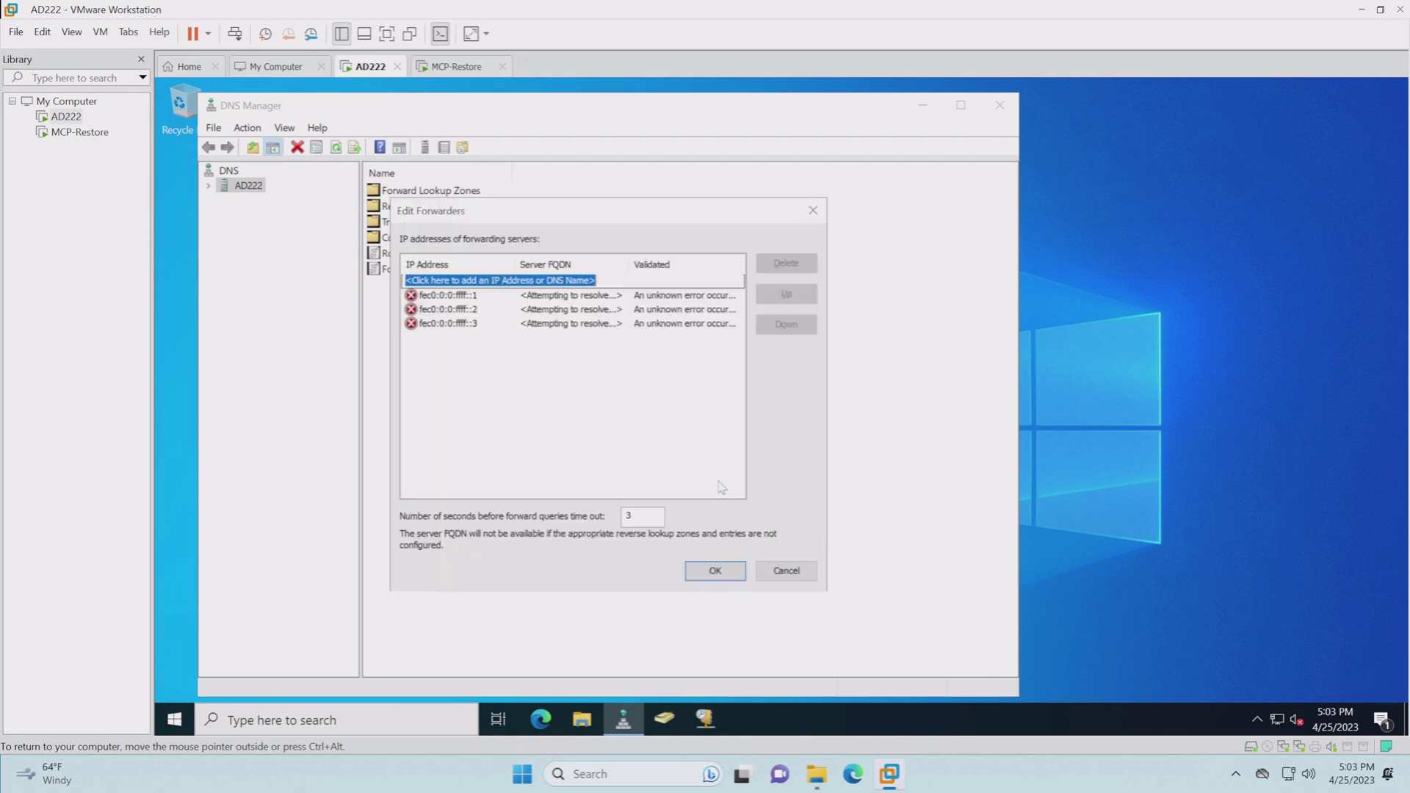
{"action": "left_click", "coordinate": [514, 297]}
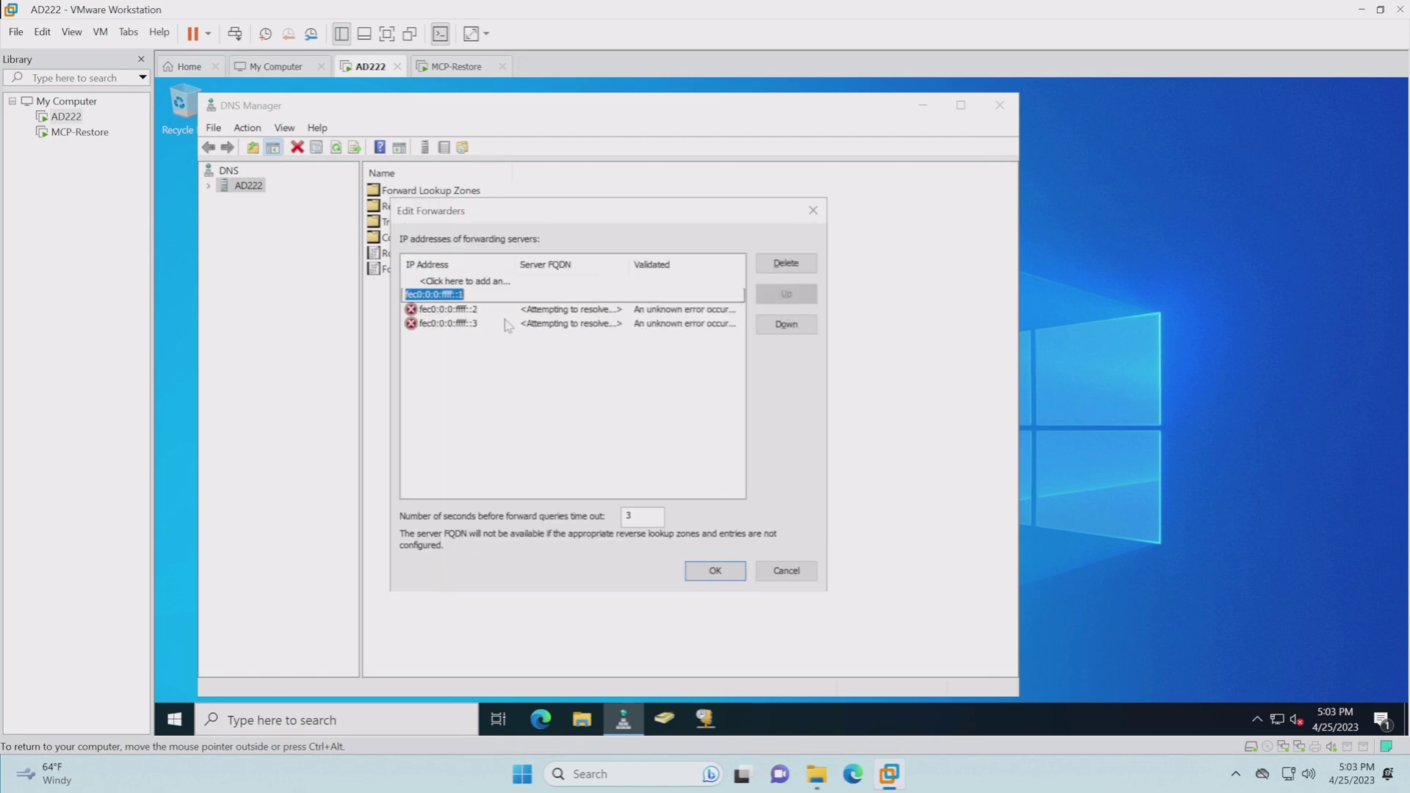
{"action": "left_click", "coordinate": [785, 269]}
{"action": "left_click", "coordinate": [785, 269]}
{"action": "left_click", "coordinate": [785, 269]}
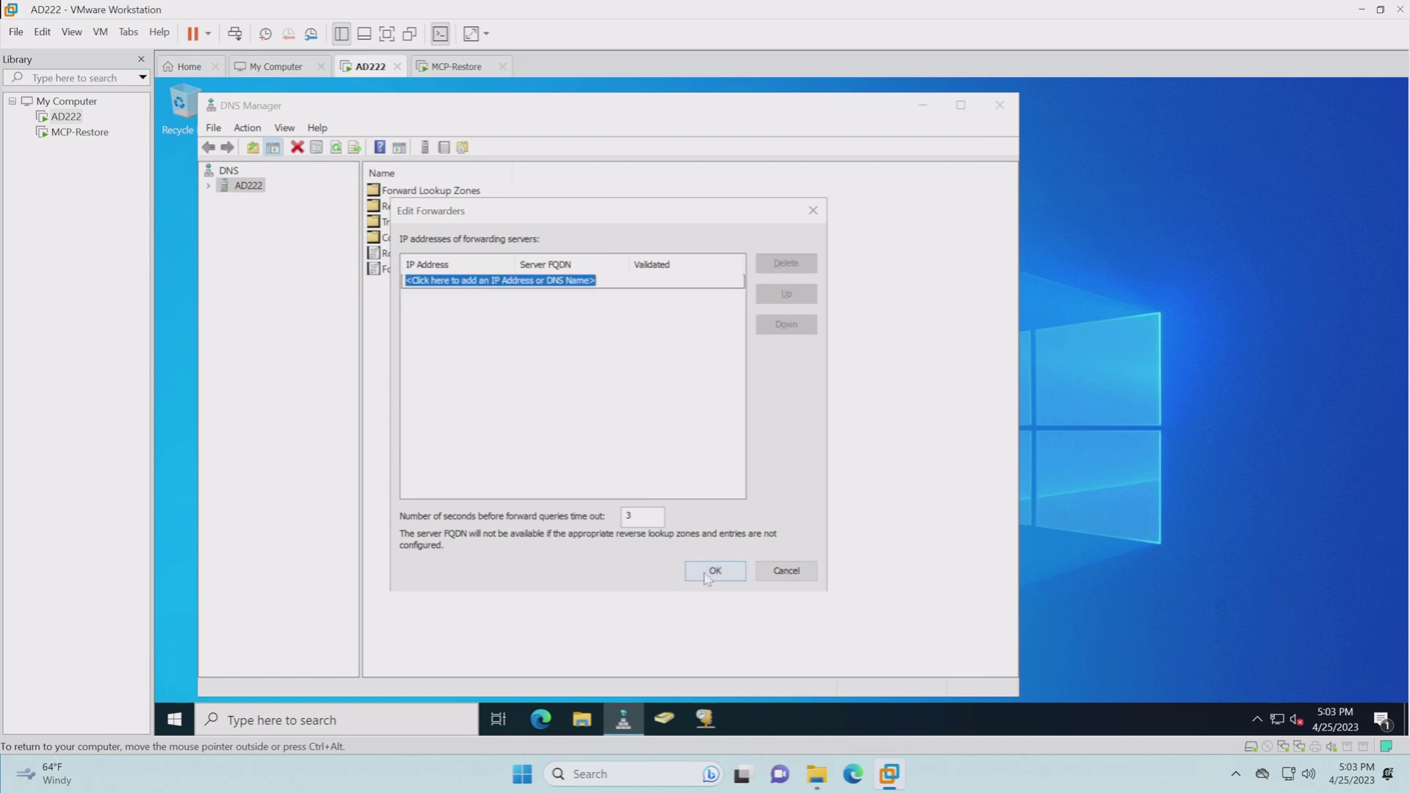
{"action": "left_click", "coordinate": [707, 577]}
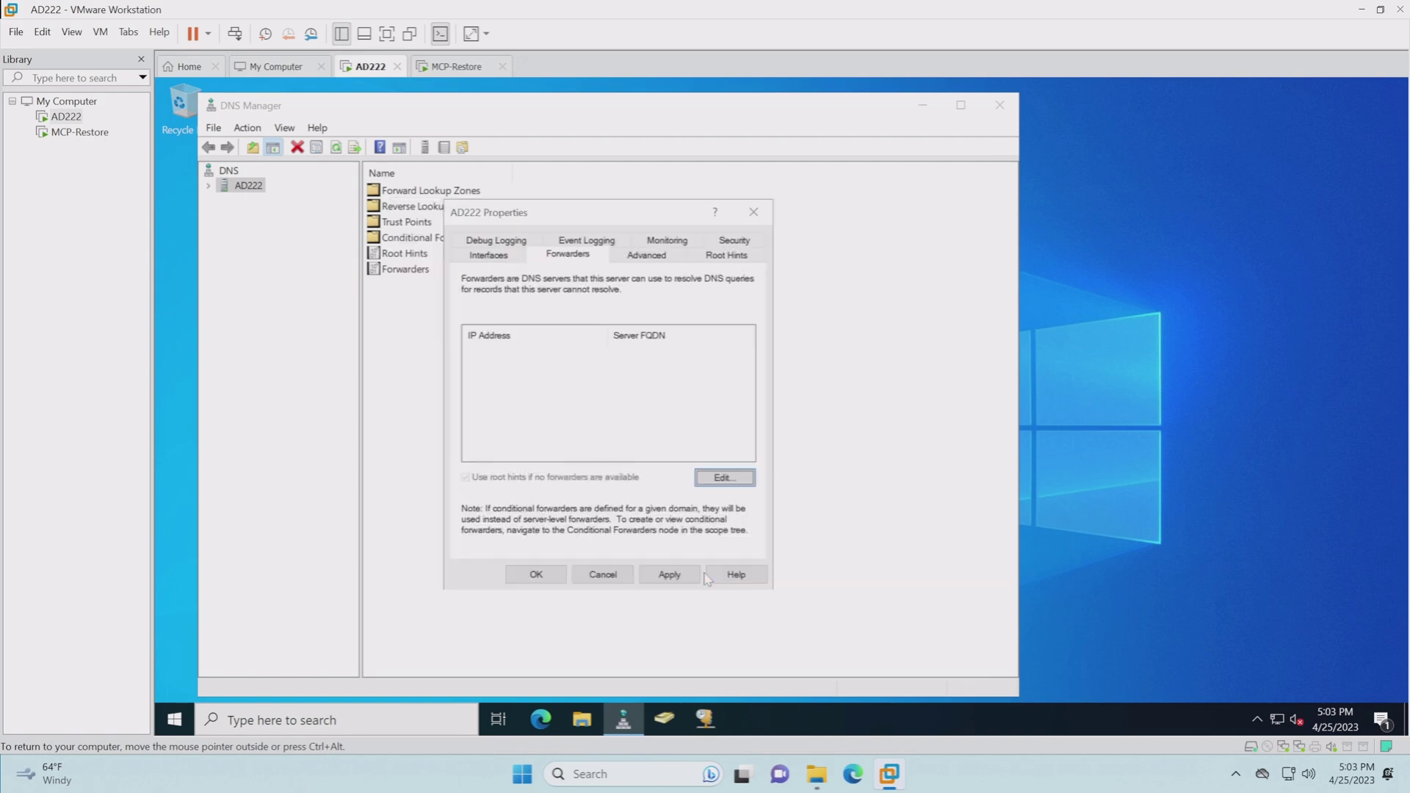
{"action": "left_click", "coordinate": [536, 575]}
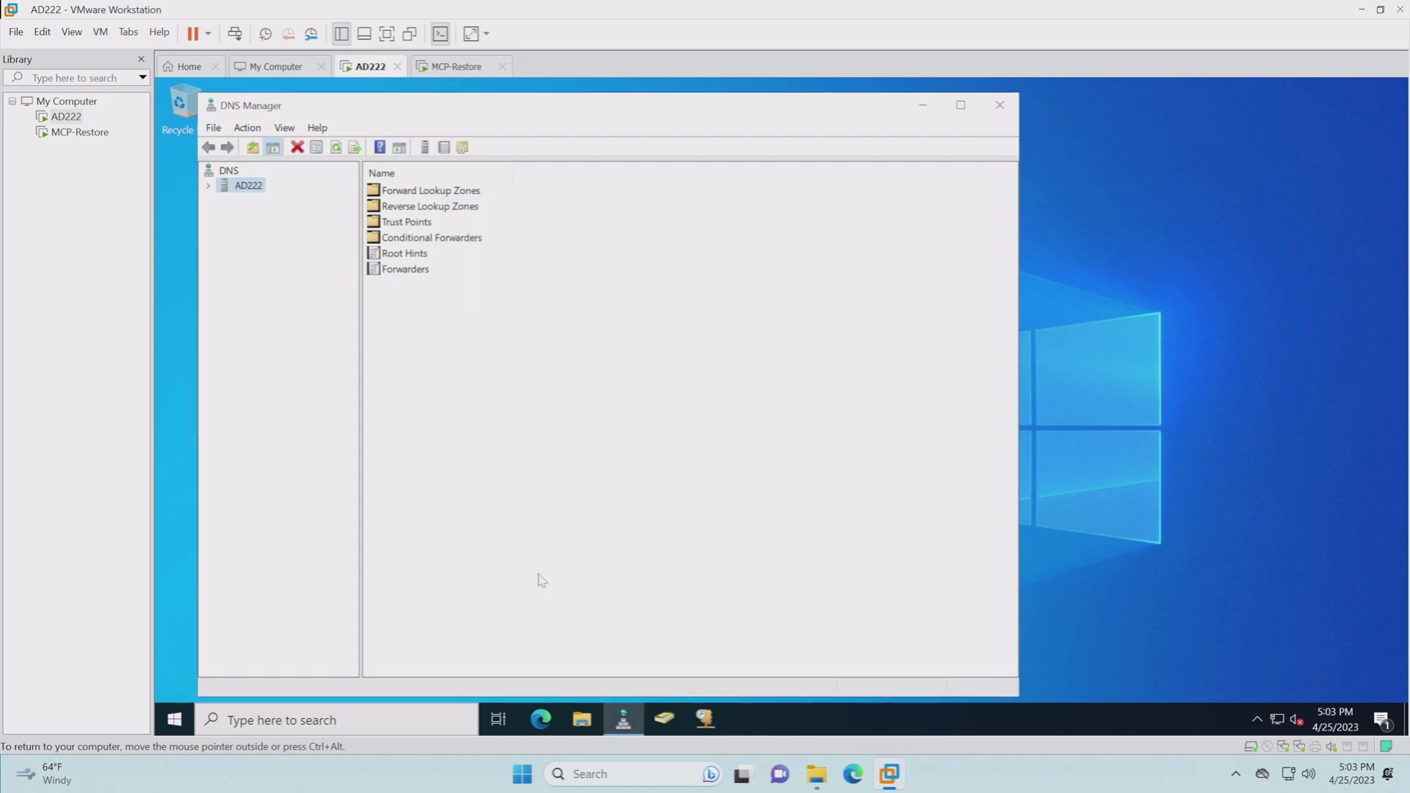
{"action": "left_click", "coordinate": [448, 72]}
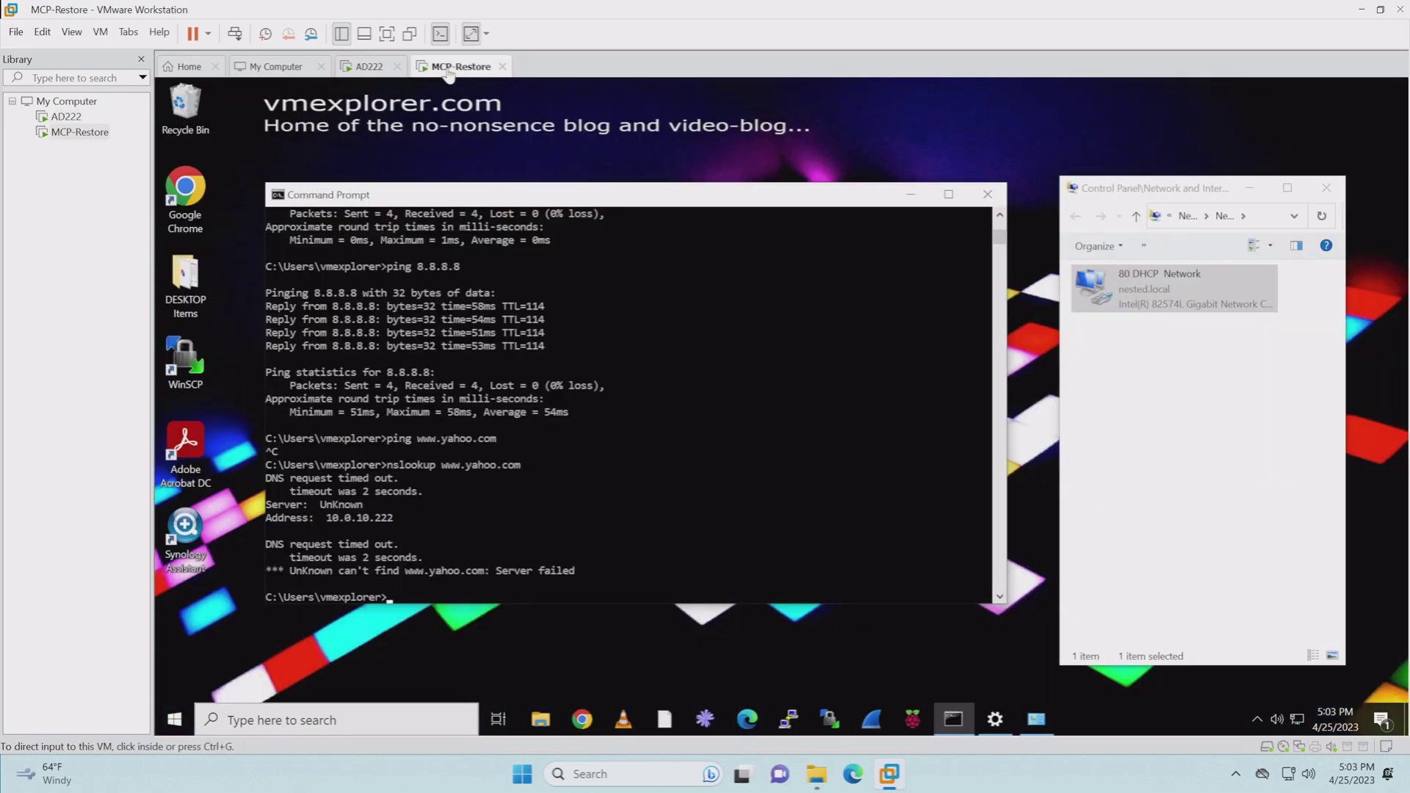
{"action": "key", "text": "Up"}
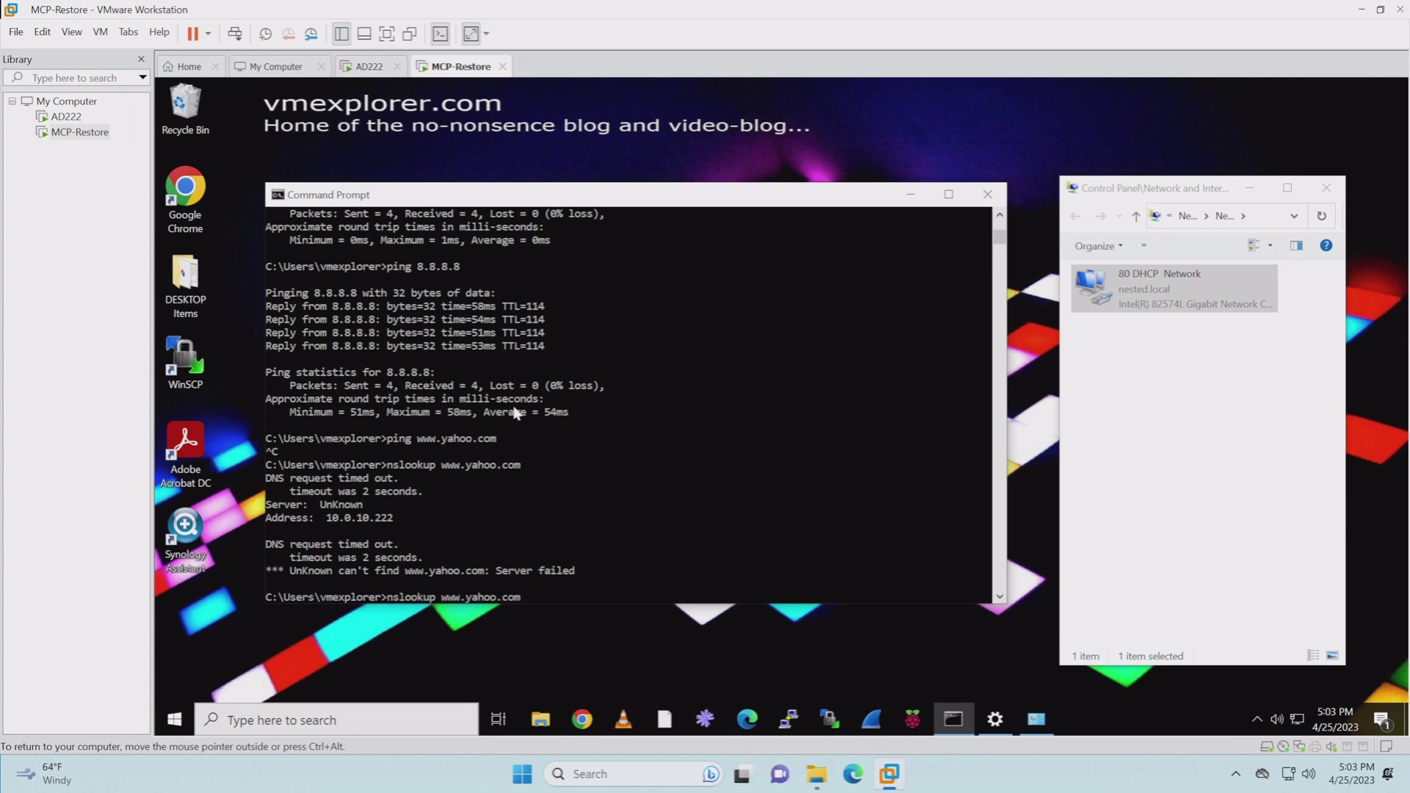
{"action": "key", "text": "Return"}
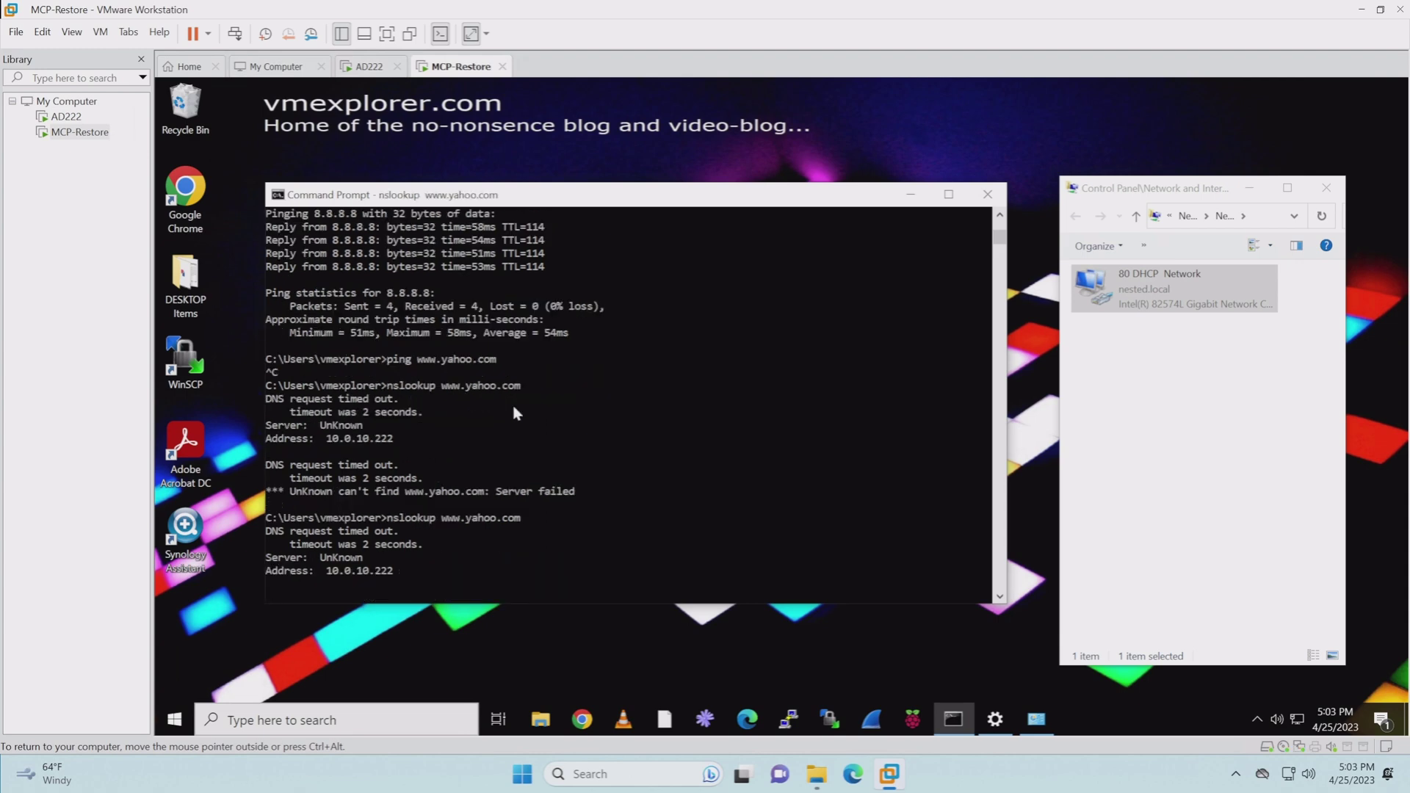
{"action": "key", "text": "ctrl+c"}
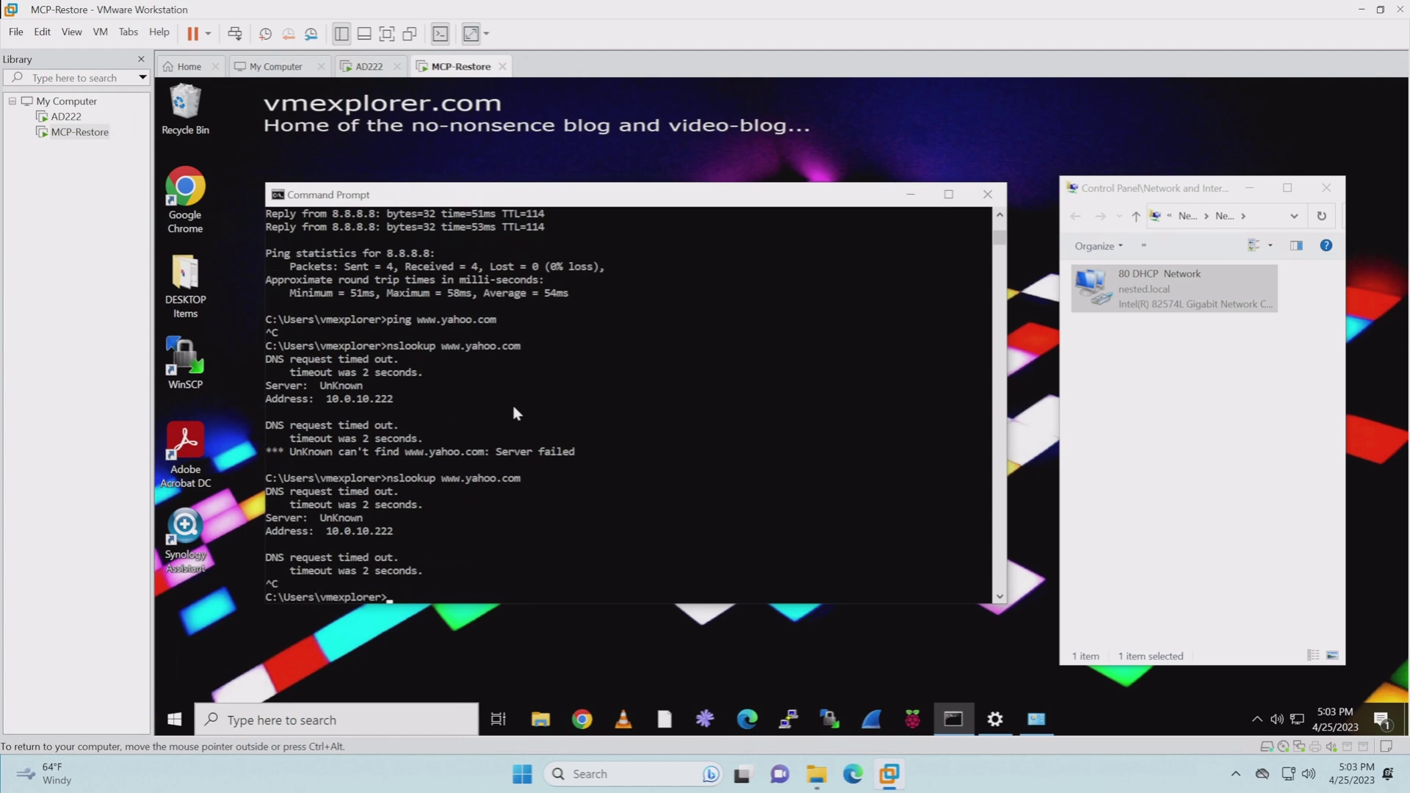
Flush the client's DNS resolver cache with ipconfig /flushdns.
{"action": "type", "text": "io"}
{"action": "type", "text": "config"}
{"action": "type", "text": " /flushdns"}
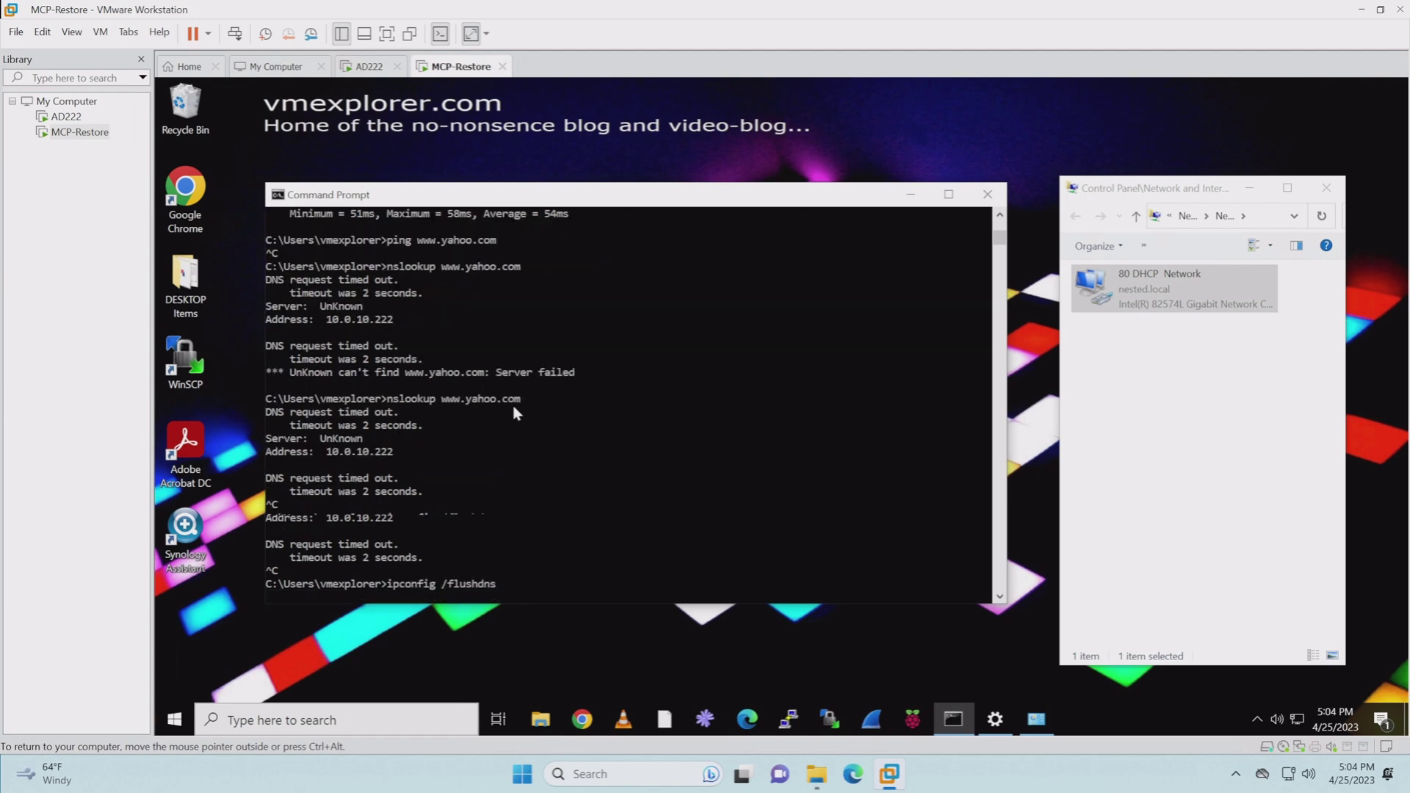
{"action": "key", "text": "Return"}
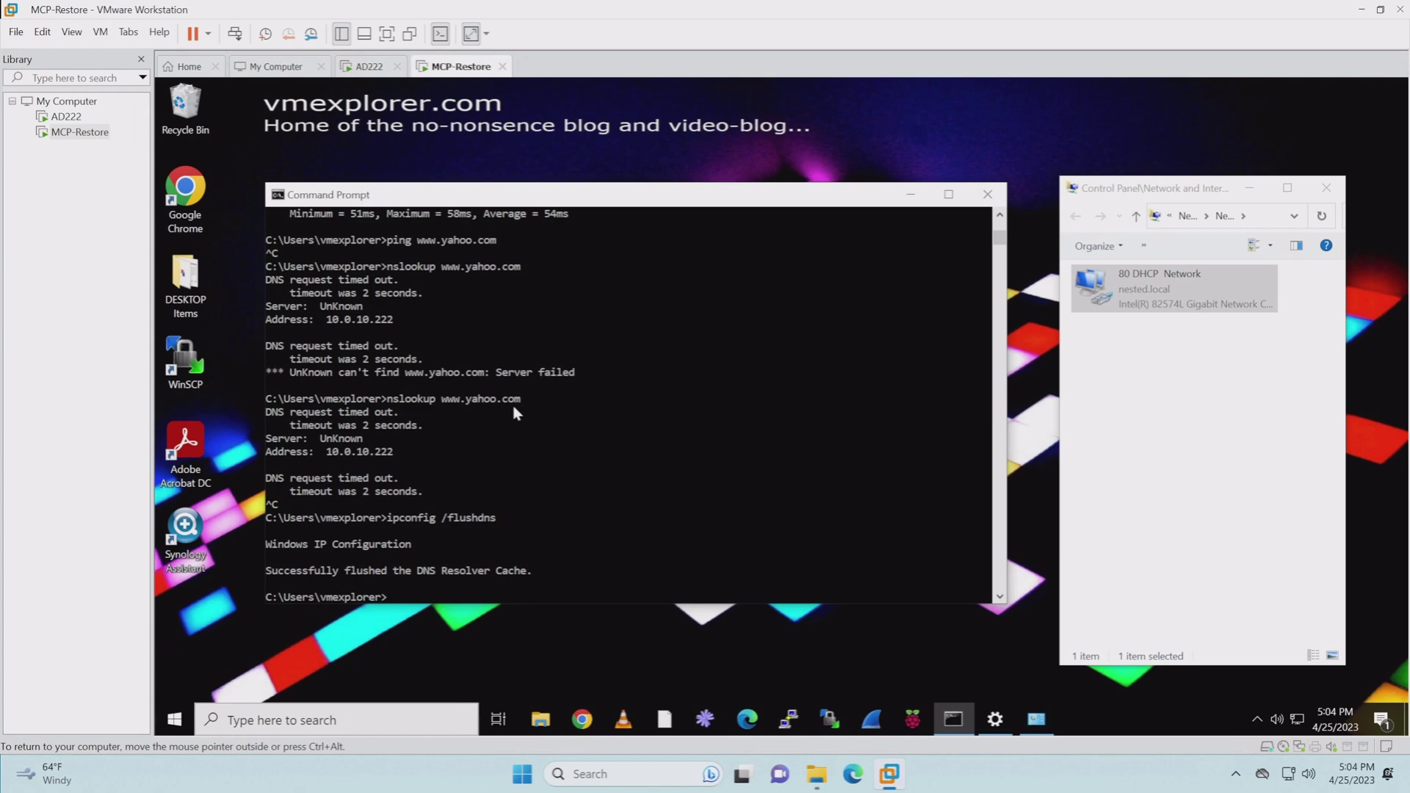
{"action": "key", "text": "Up"}
{"action": "key", "text": "Up"}
{"action": "key", "text": "Return"}
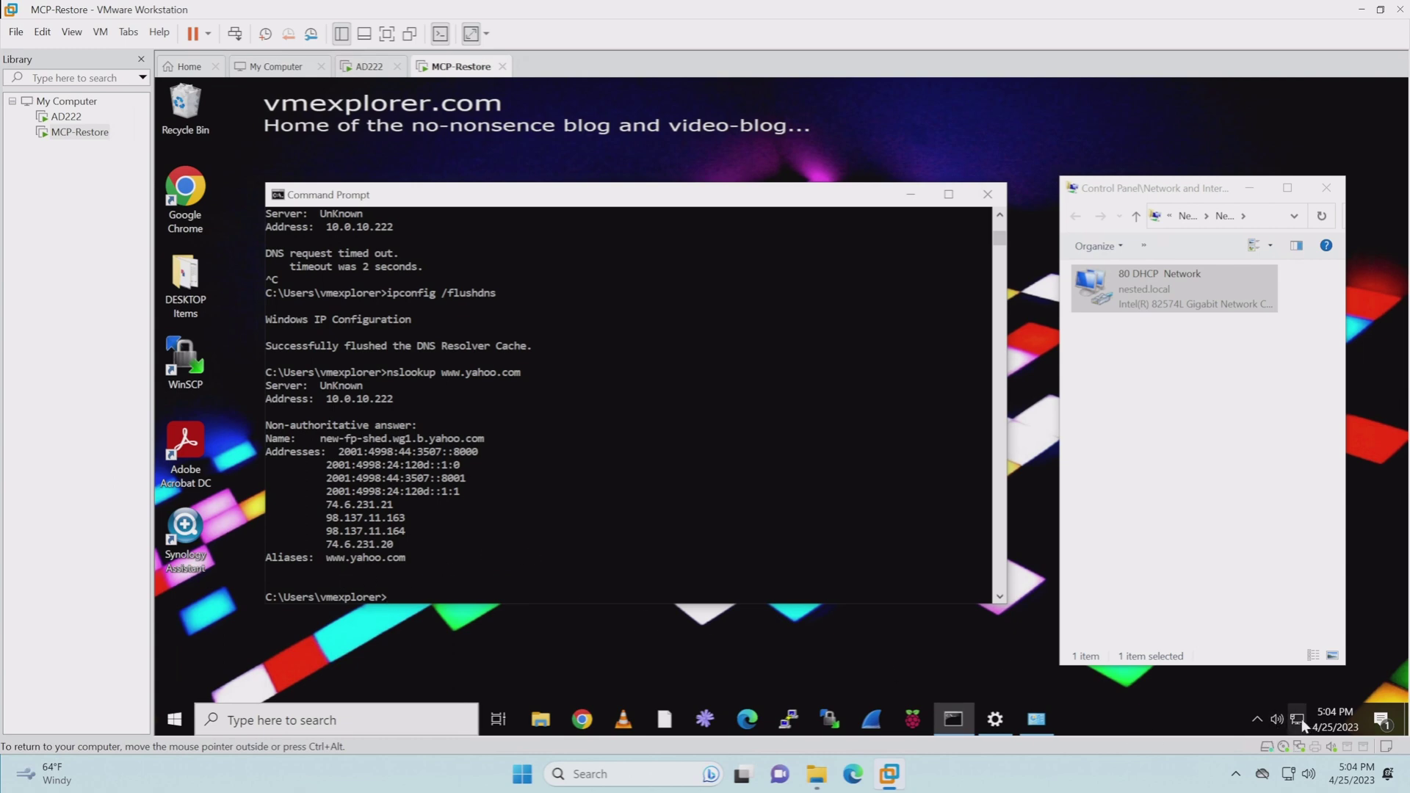
{"action": "left_click", "coordinate": [584, 723]}
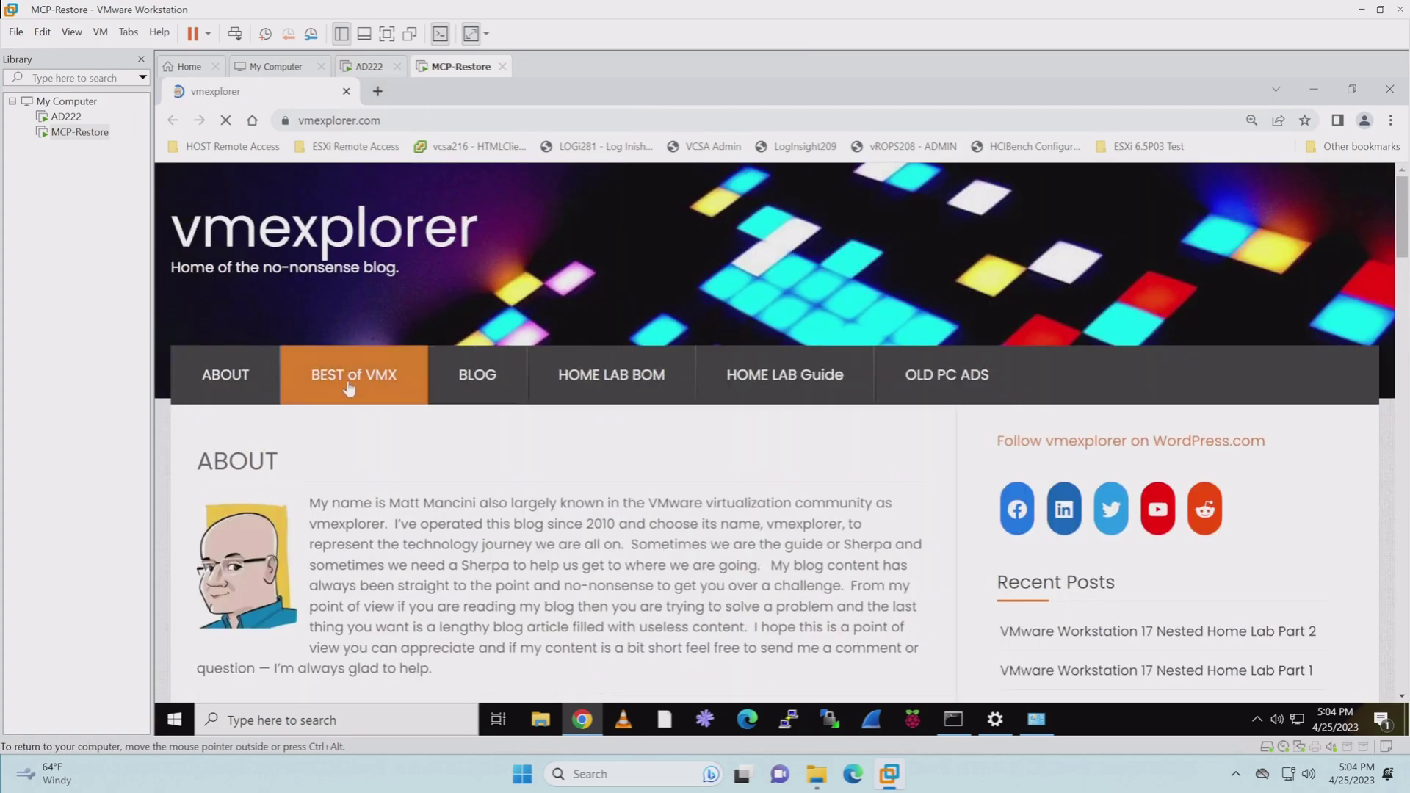
{"action": "left_click", "coordinate": [349, 388]}
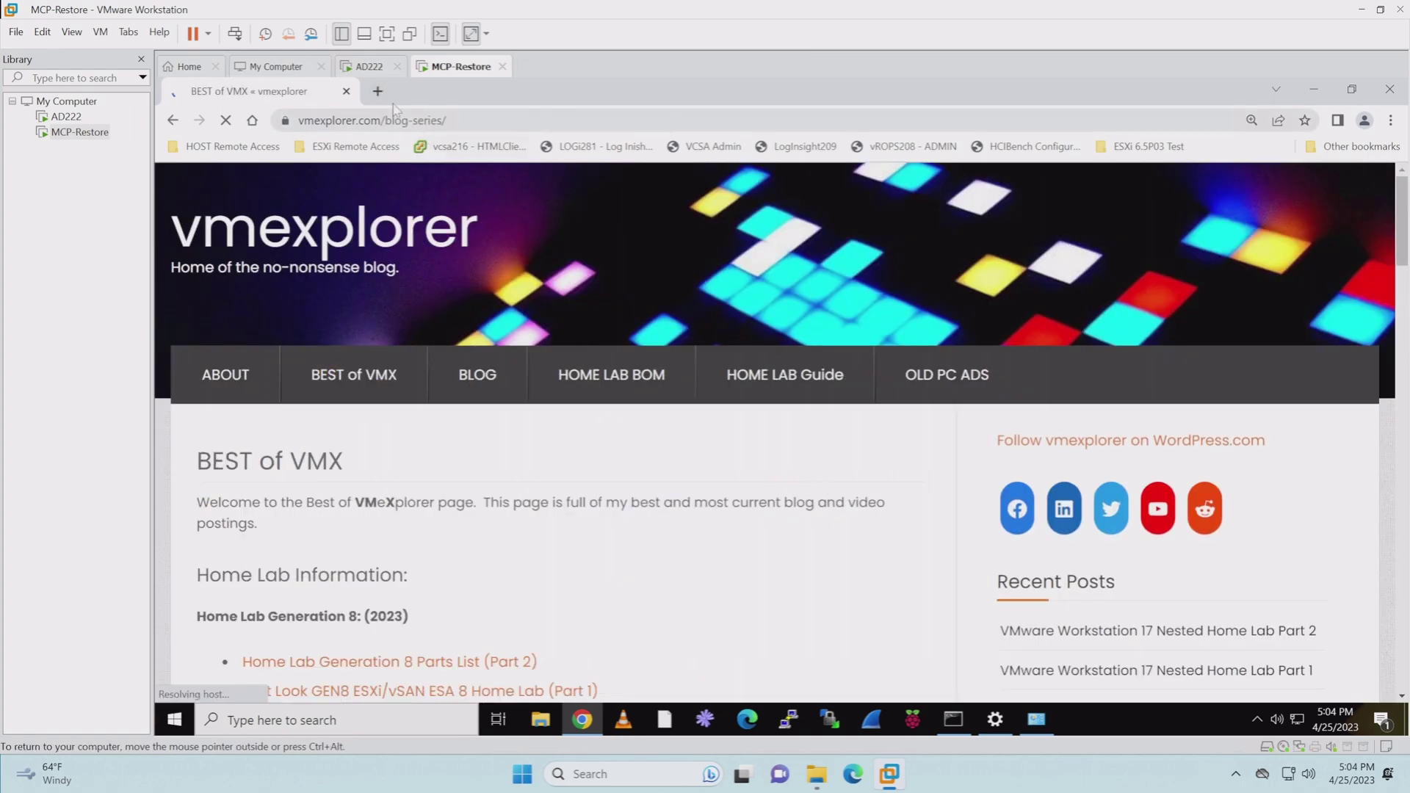
Switch back to AD222 and reopen the DNS server's properties to review its forwarders list.
{"action": "left_click", "coordinate": [371, 67]}
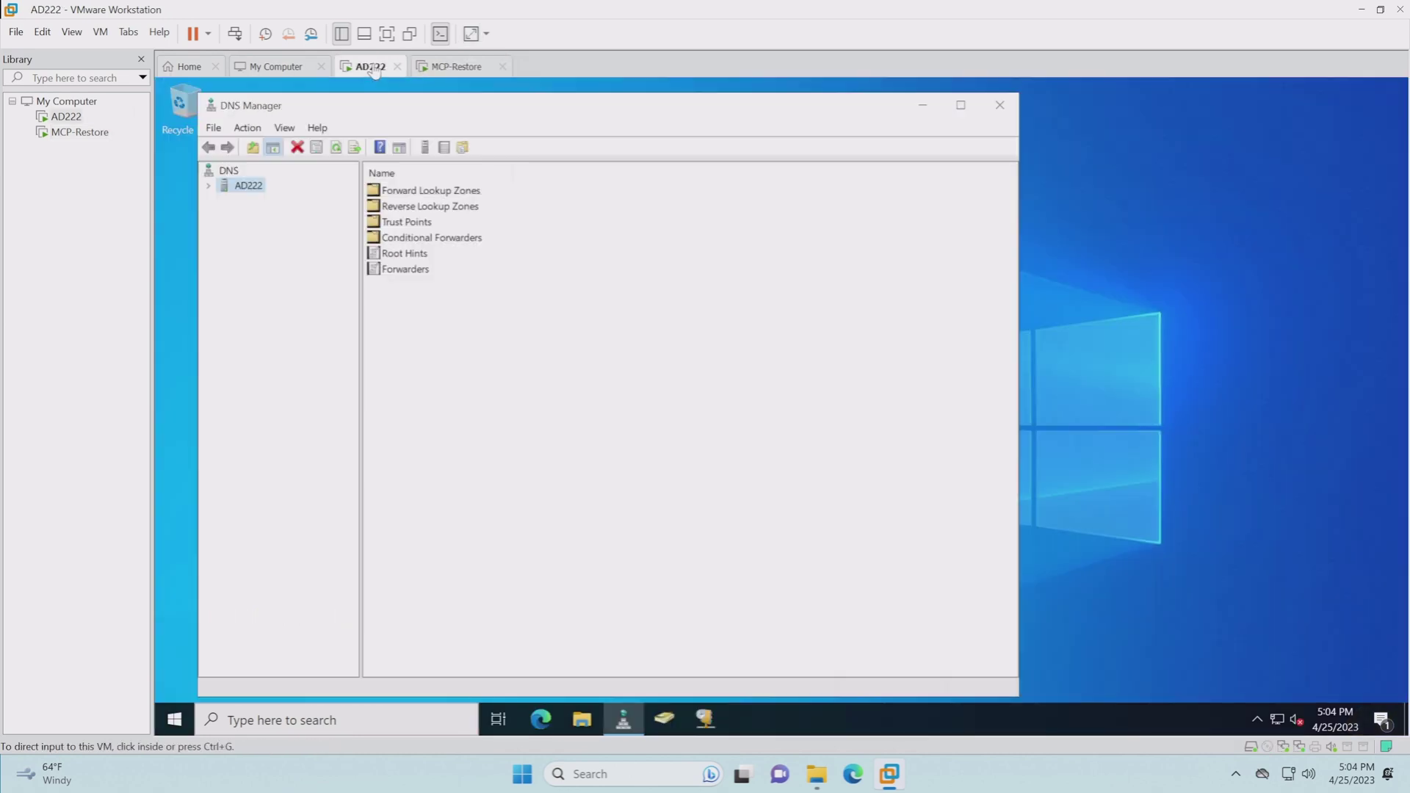
{"action": "left_click", "coordinate": [245, 191]}
{"action": "right_click", "coordinate": [245, 190]}
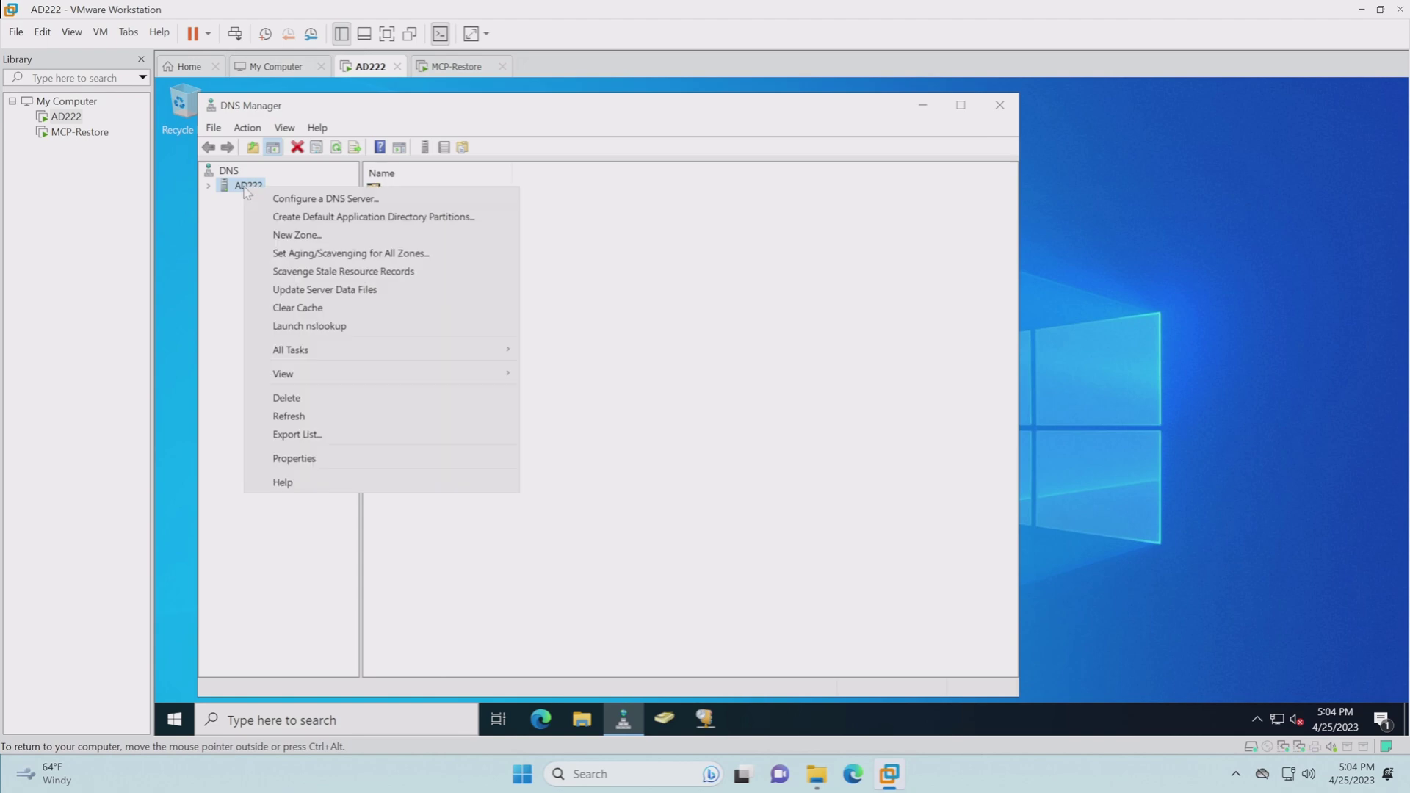
{"action": "left_click", "coordinate": [304, 462]}
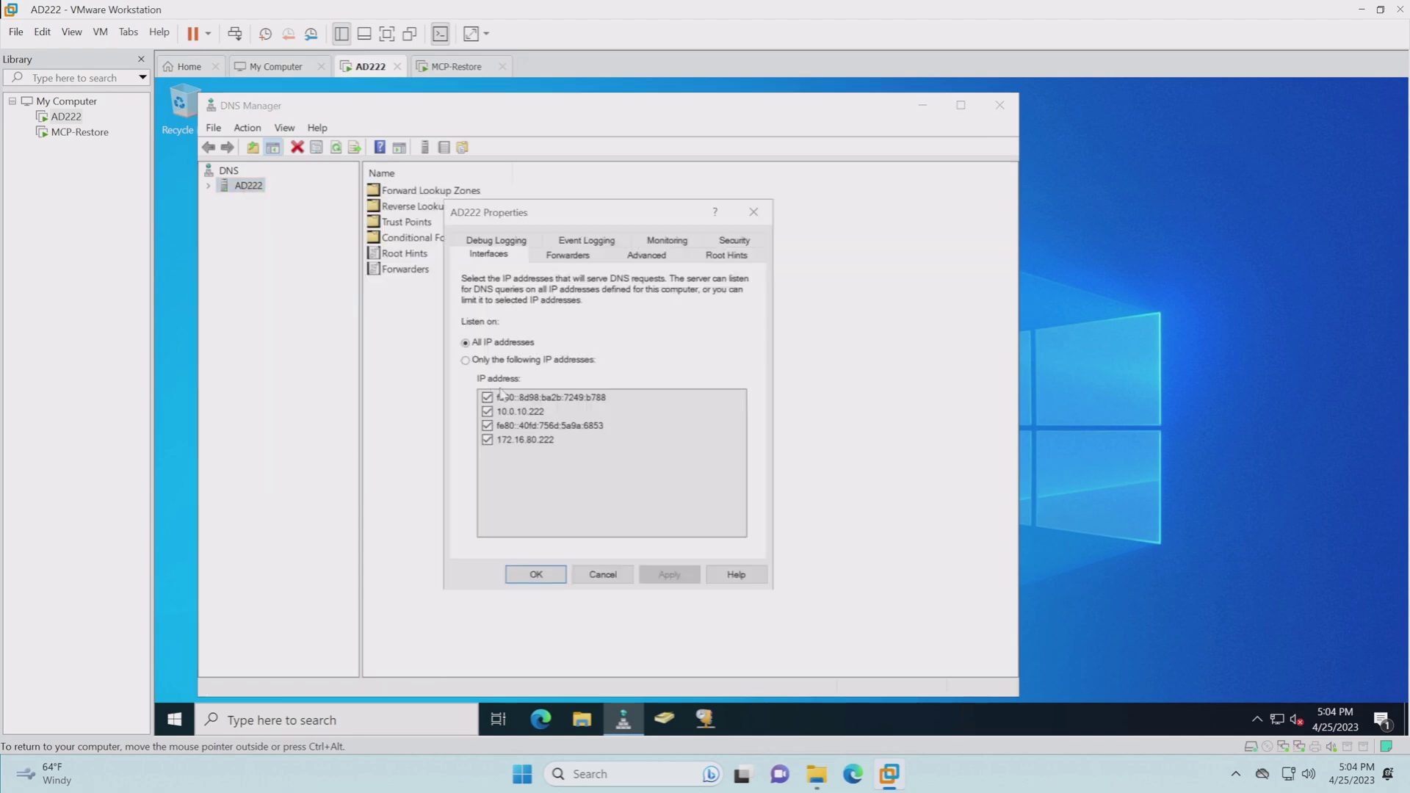
{"action": "left_click", "coordinate": [566, 254]}
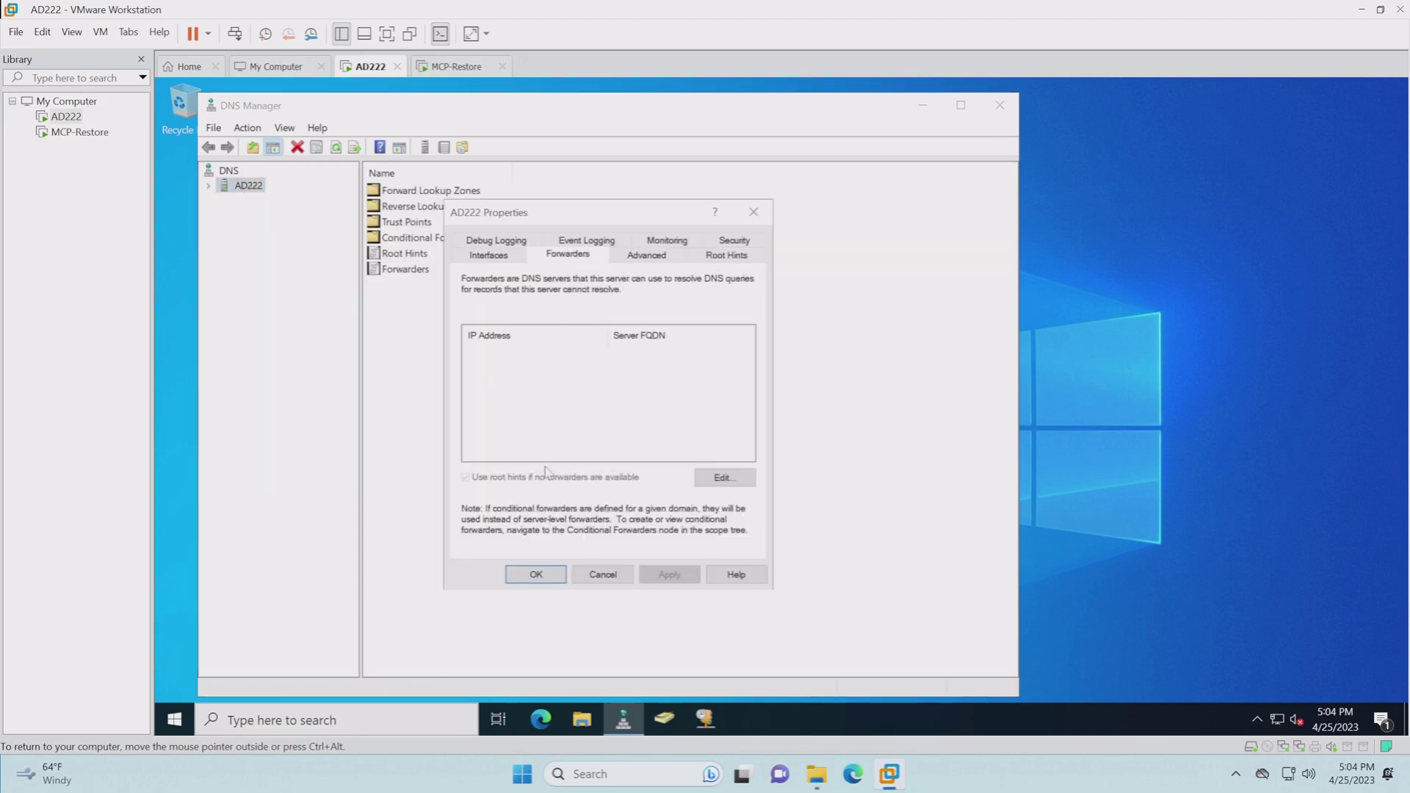